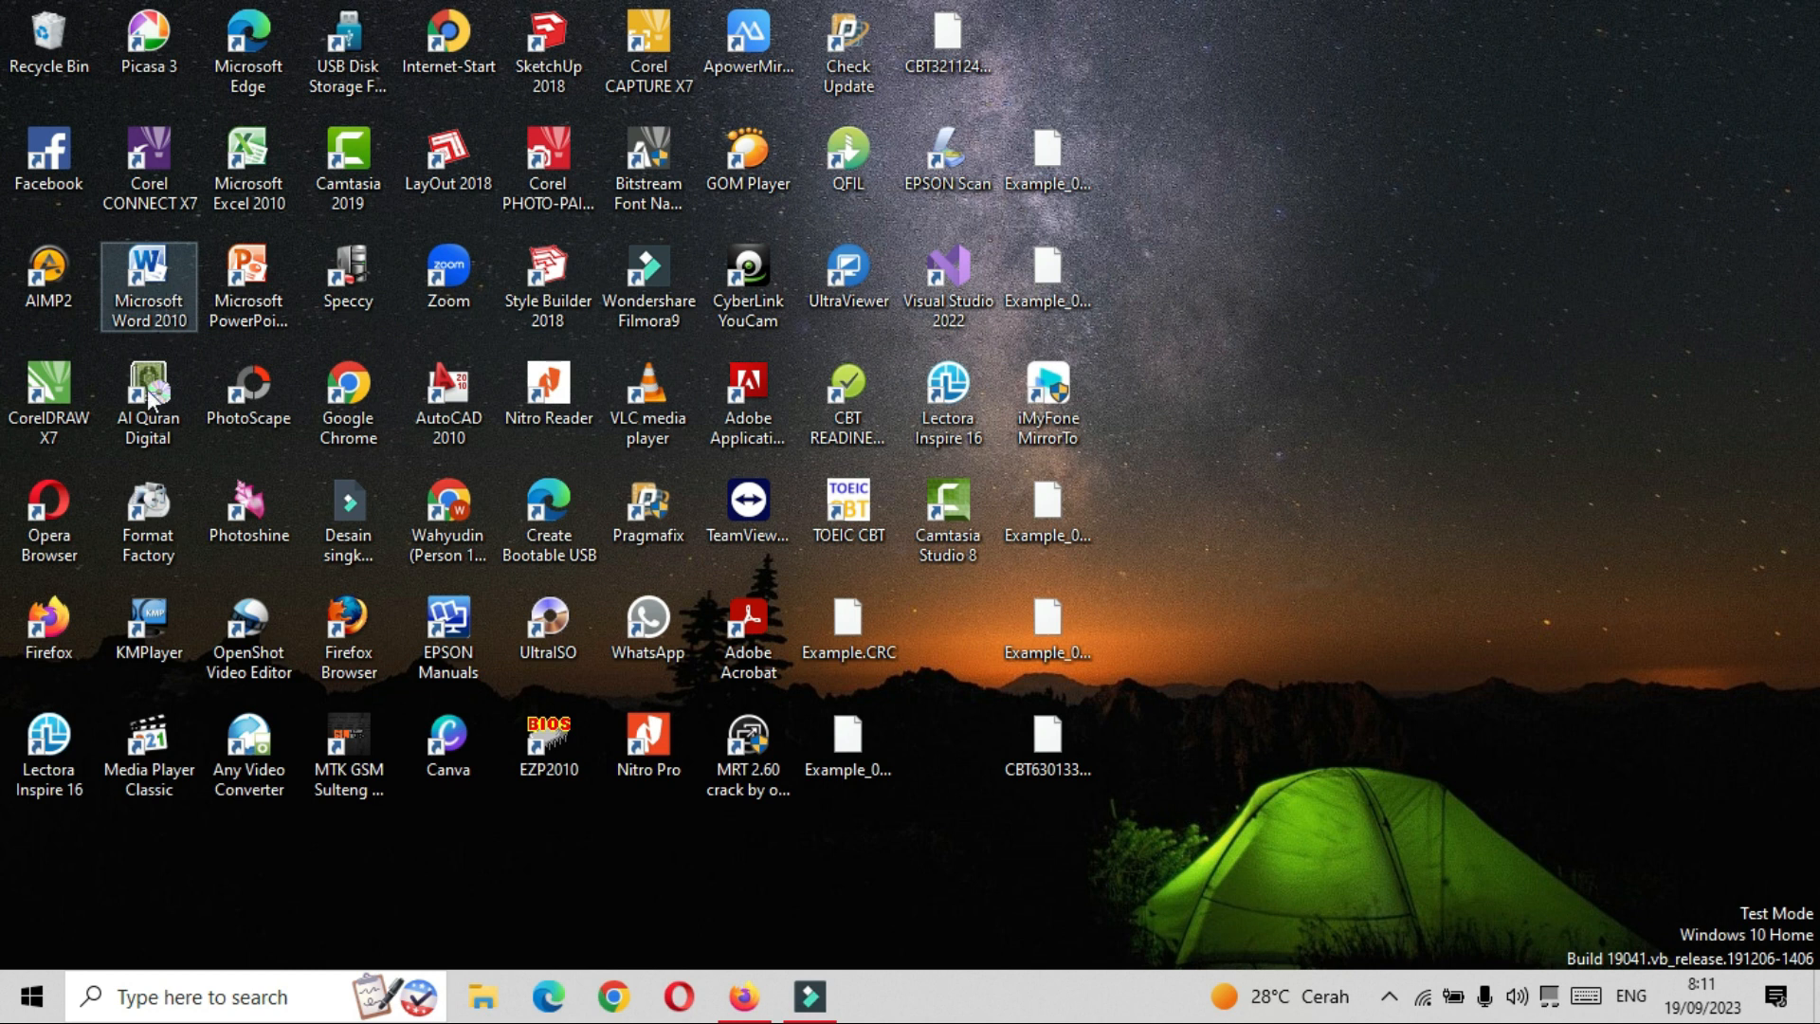
# Launch Microsoft Word 2010 from the Microsoft Office folder in the Start menu.
pyautogui.click(31, 996)
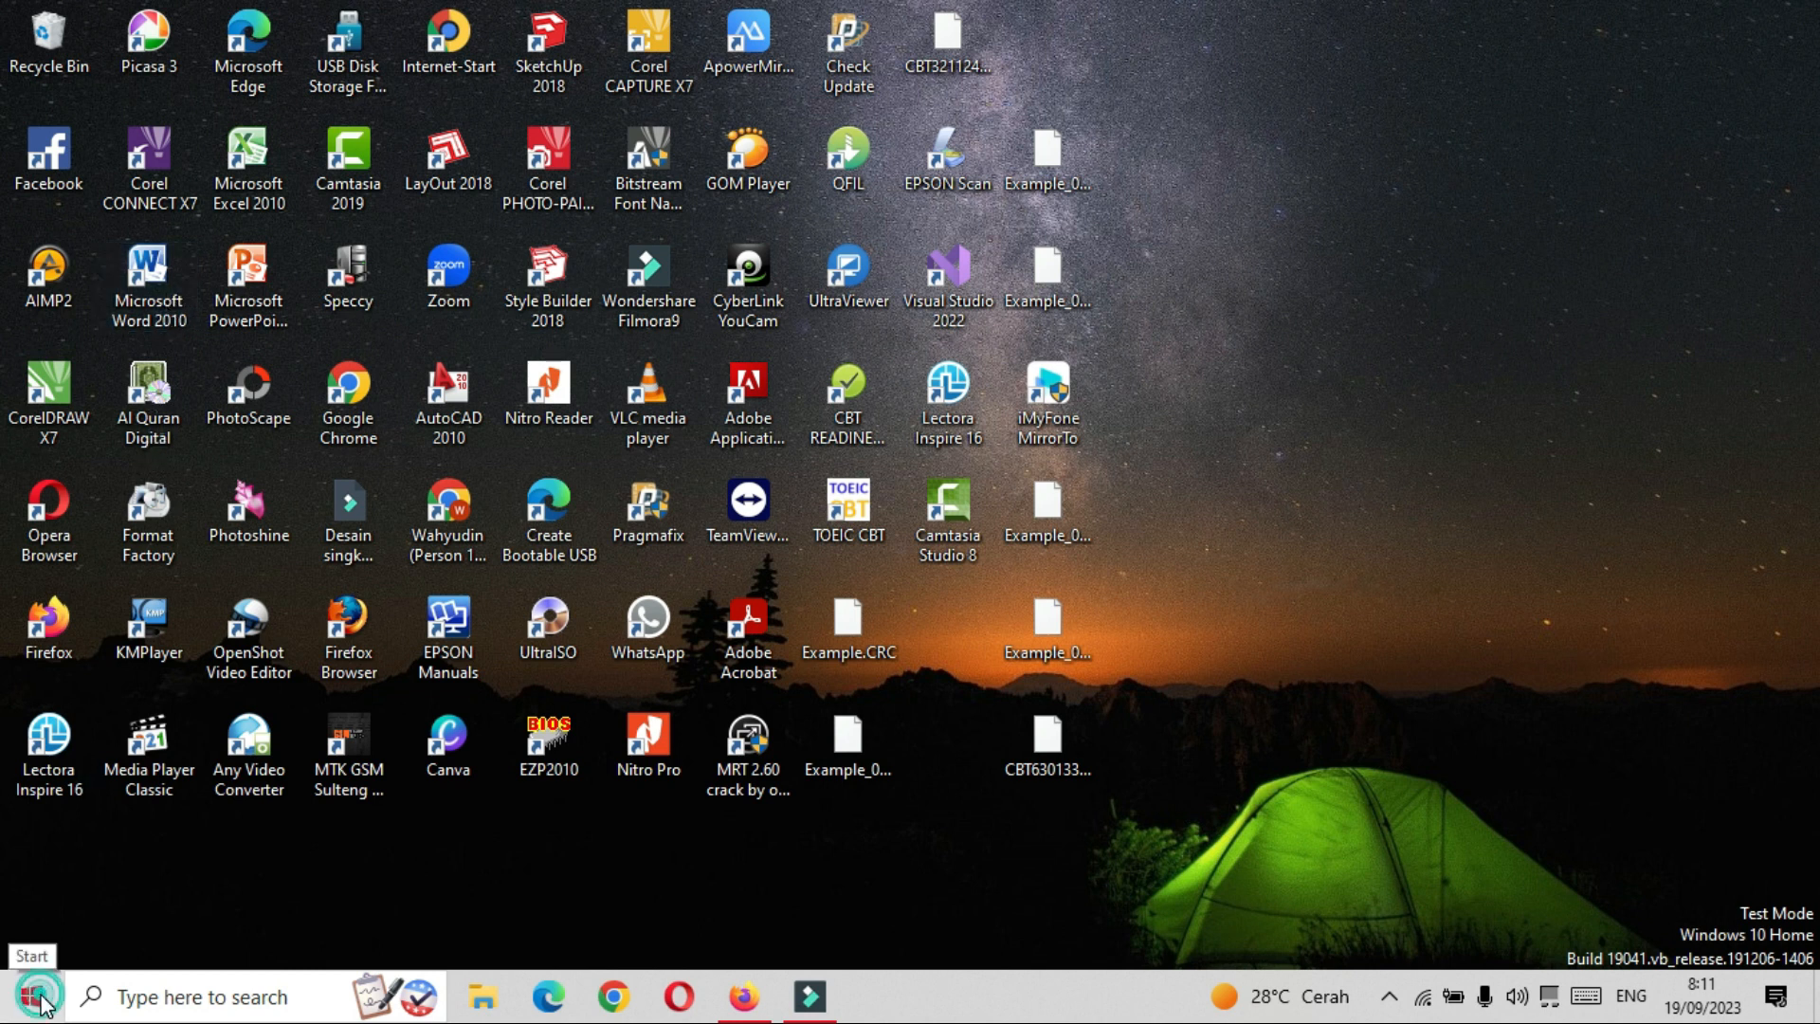
pyautogui.scroll(-10, 286, 576)
pyautogui.scroll(-5, 323, 759)
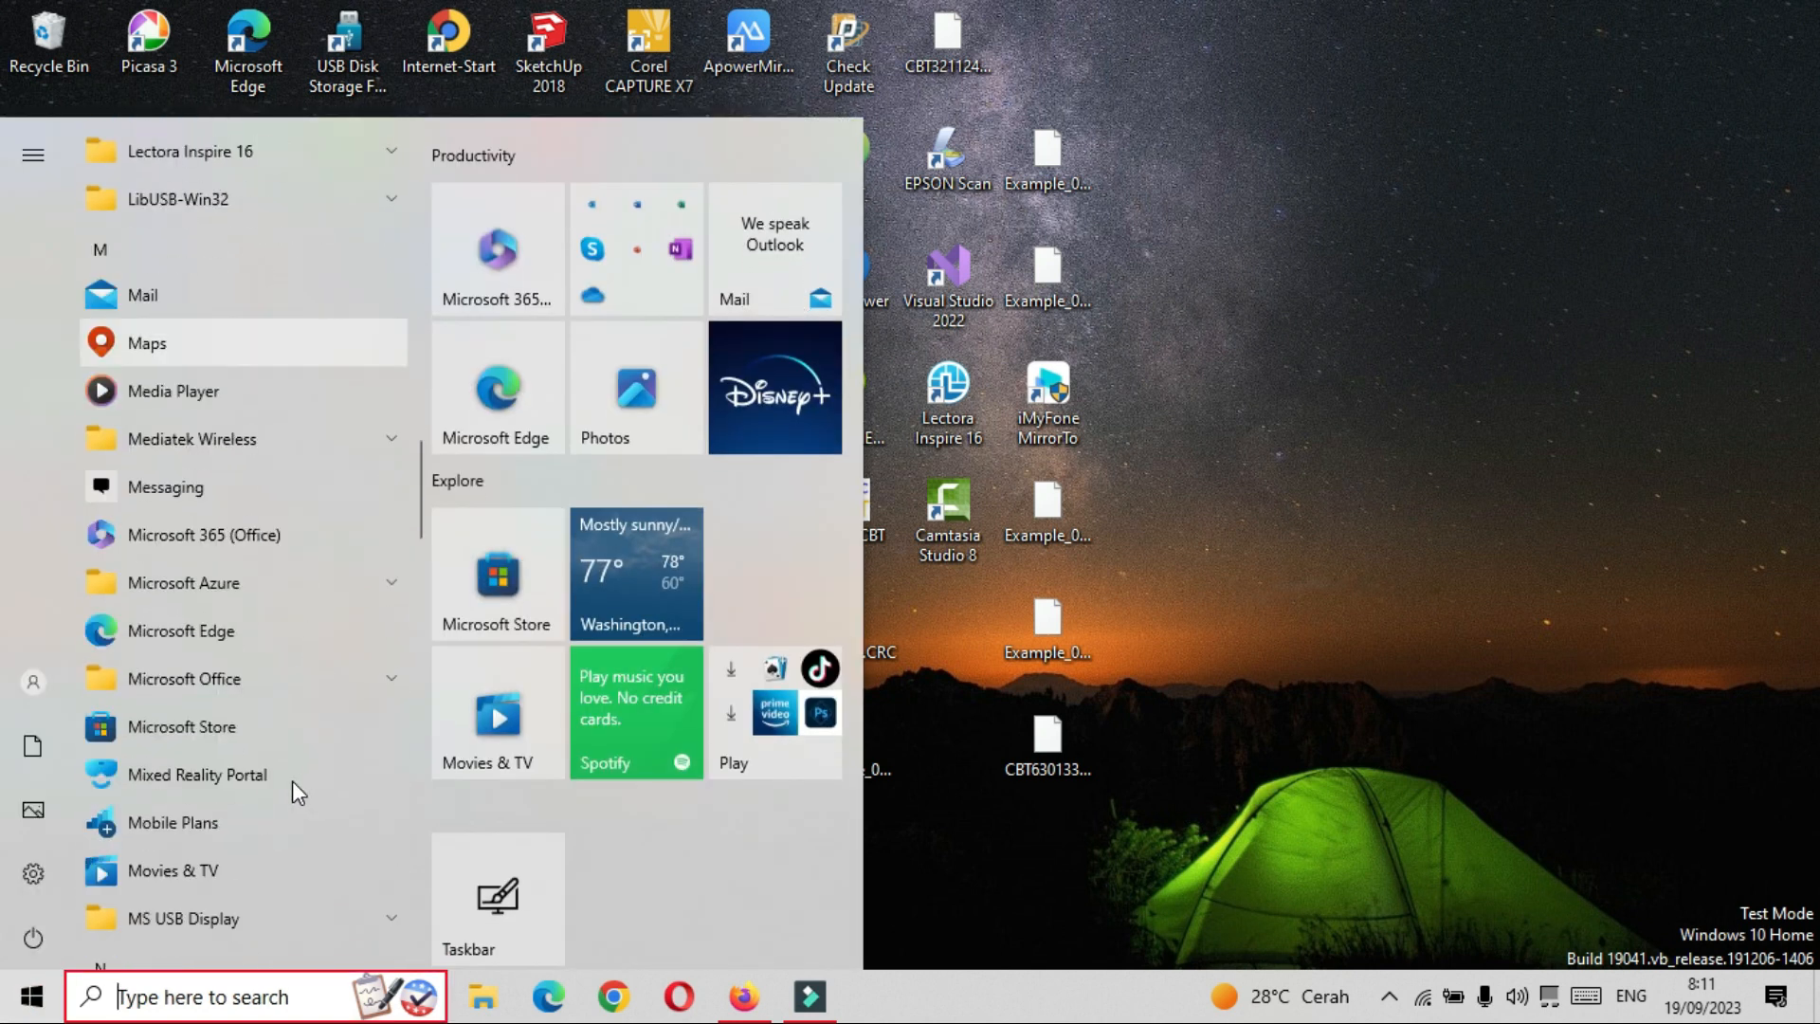
pyautogui.click(279, 687)
pyautogui.scroll(-2, 298, 842)
pyautogui.scroll(-3, 298, 840)
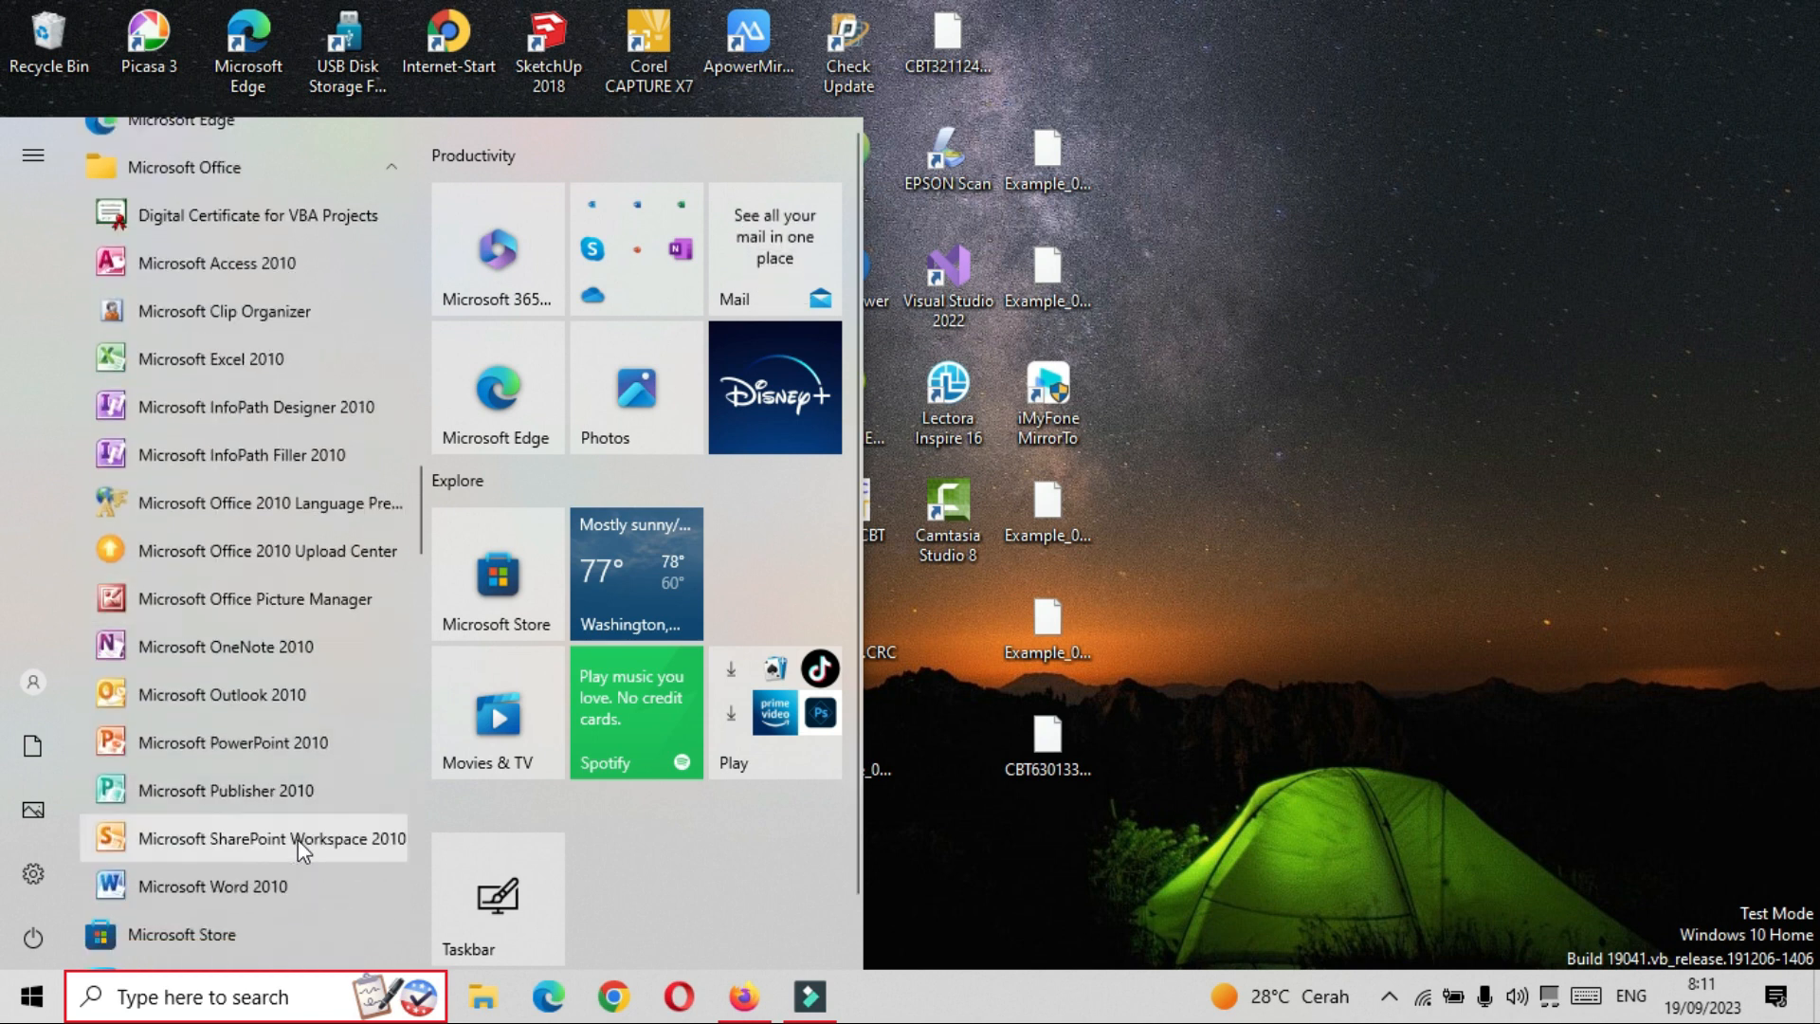
pyautogui.scroll(-1, 290, 806)
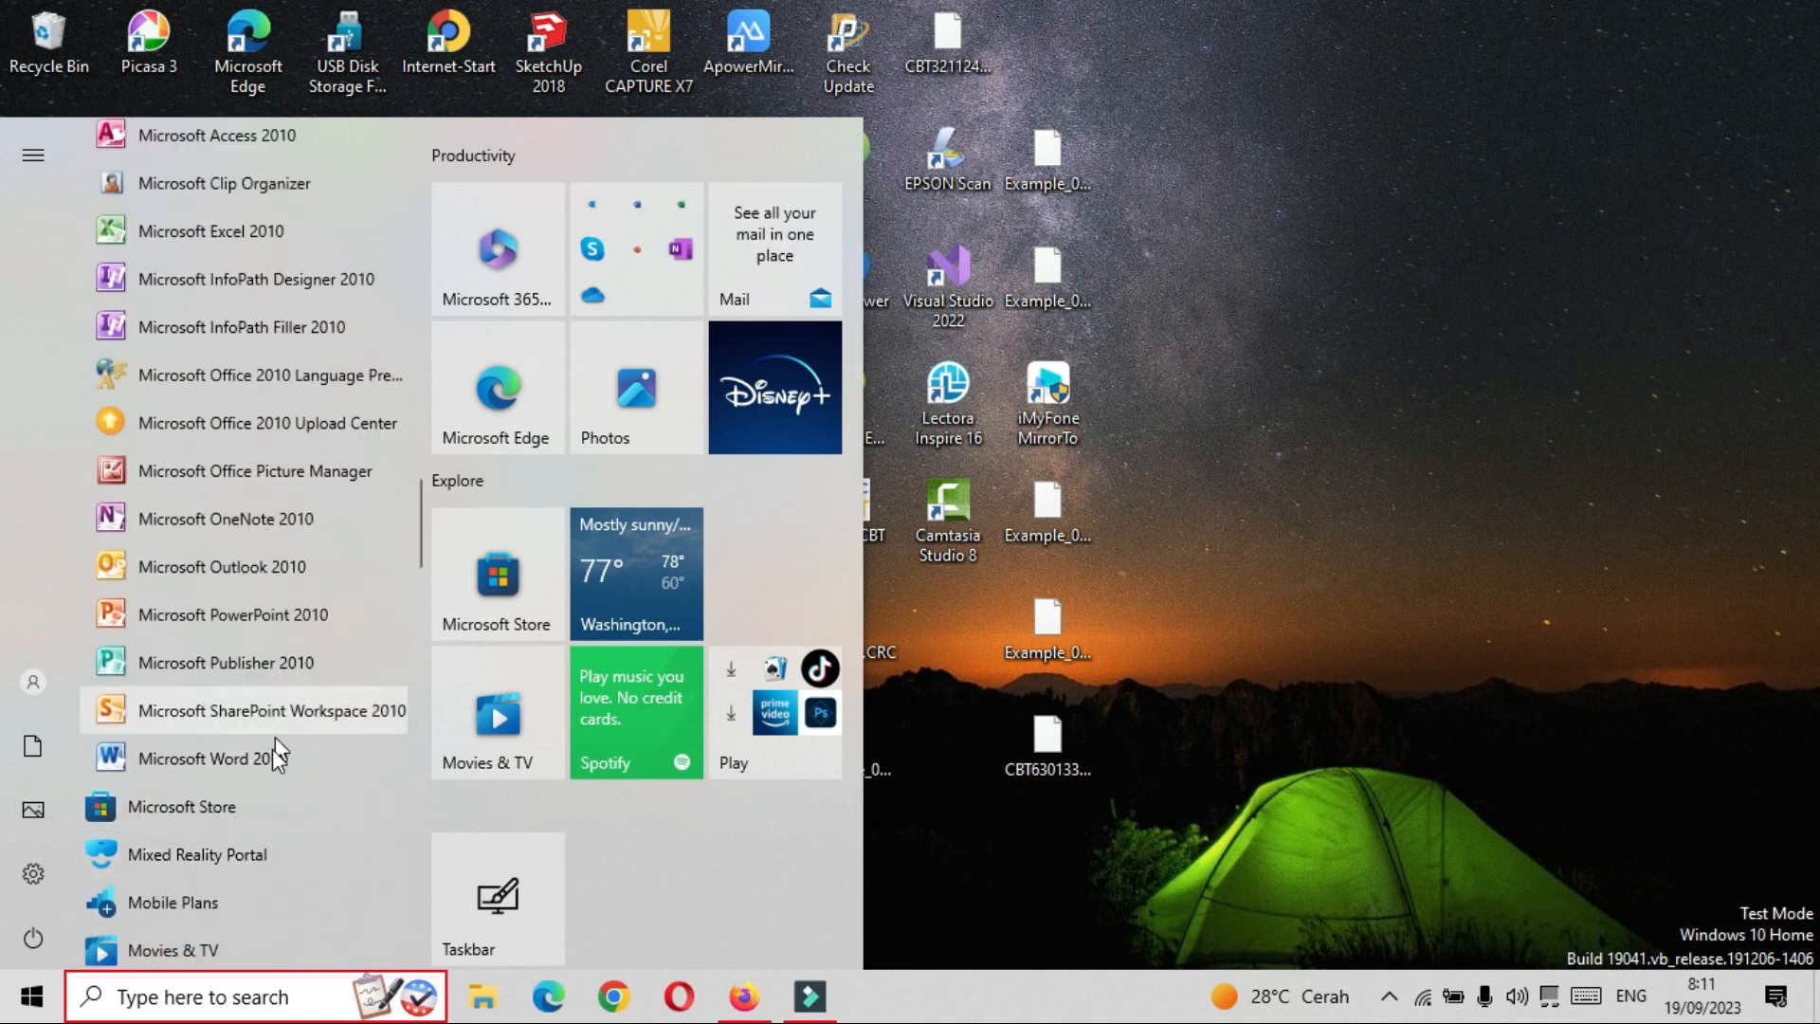
pyautogui.click(264, 759)
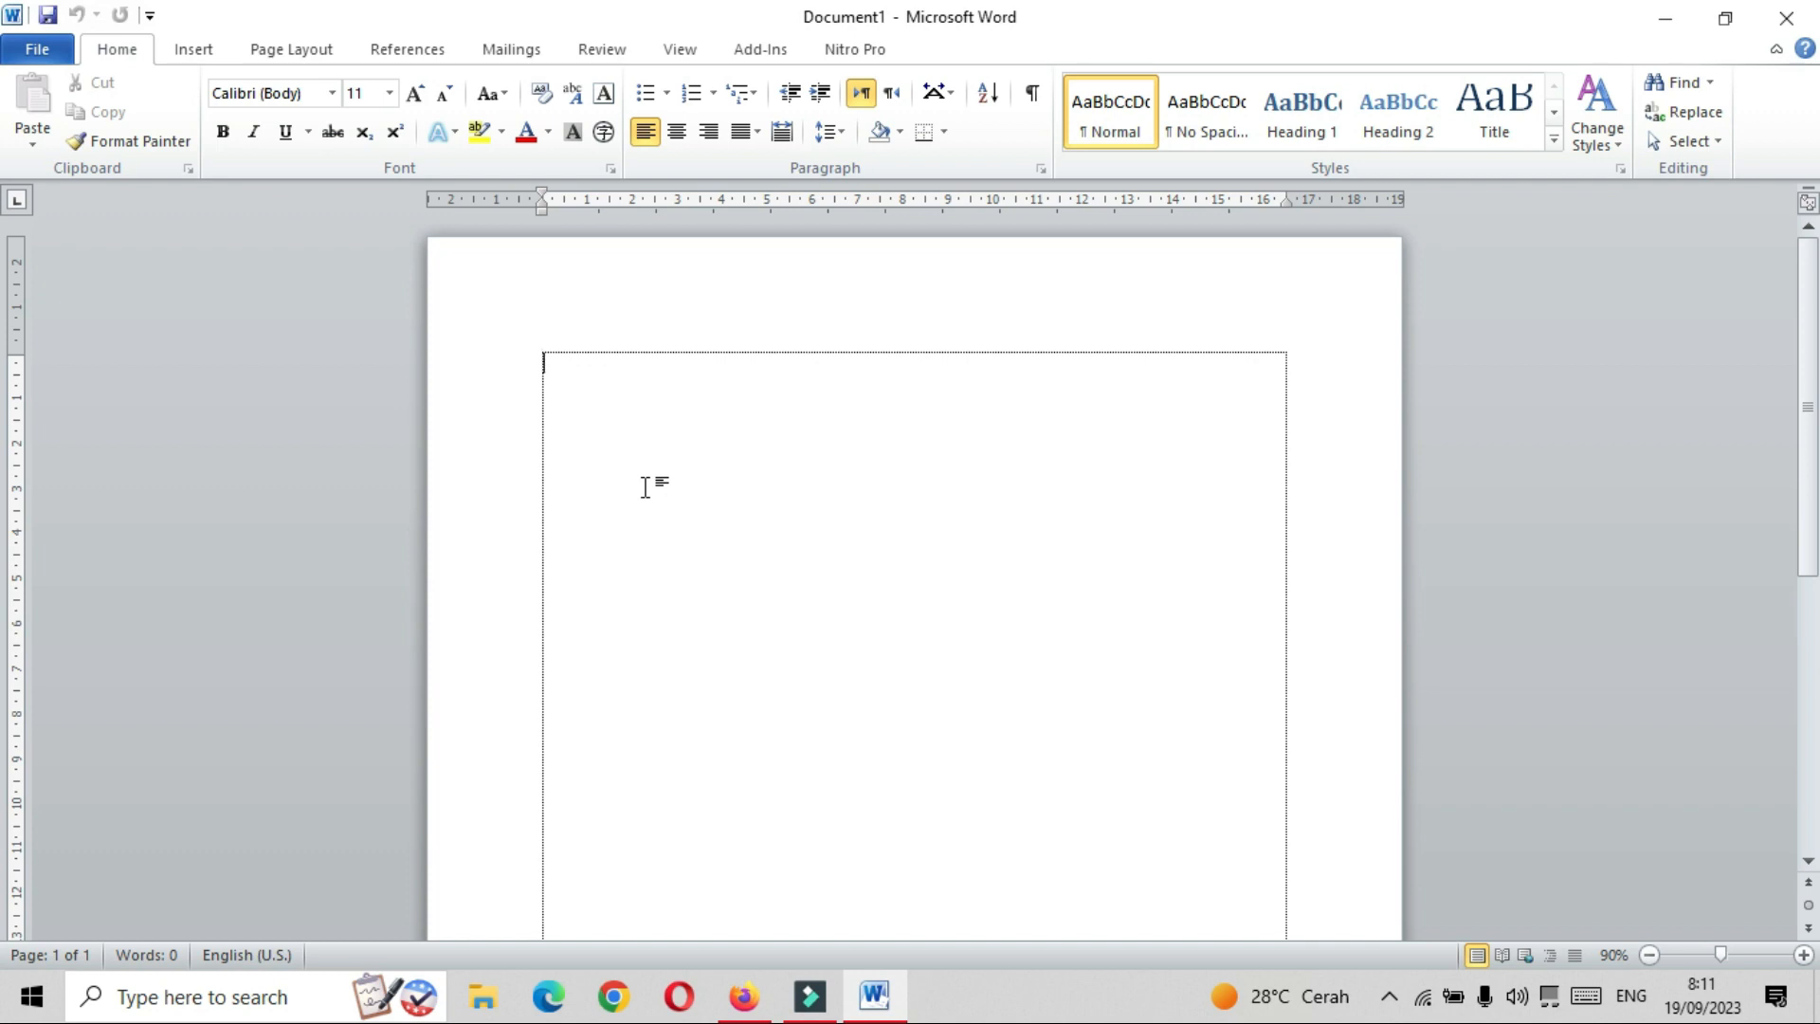
# Type the title BIODATA KELUARGA and start a new empty line below it.
pyautogui.write('B')
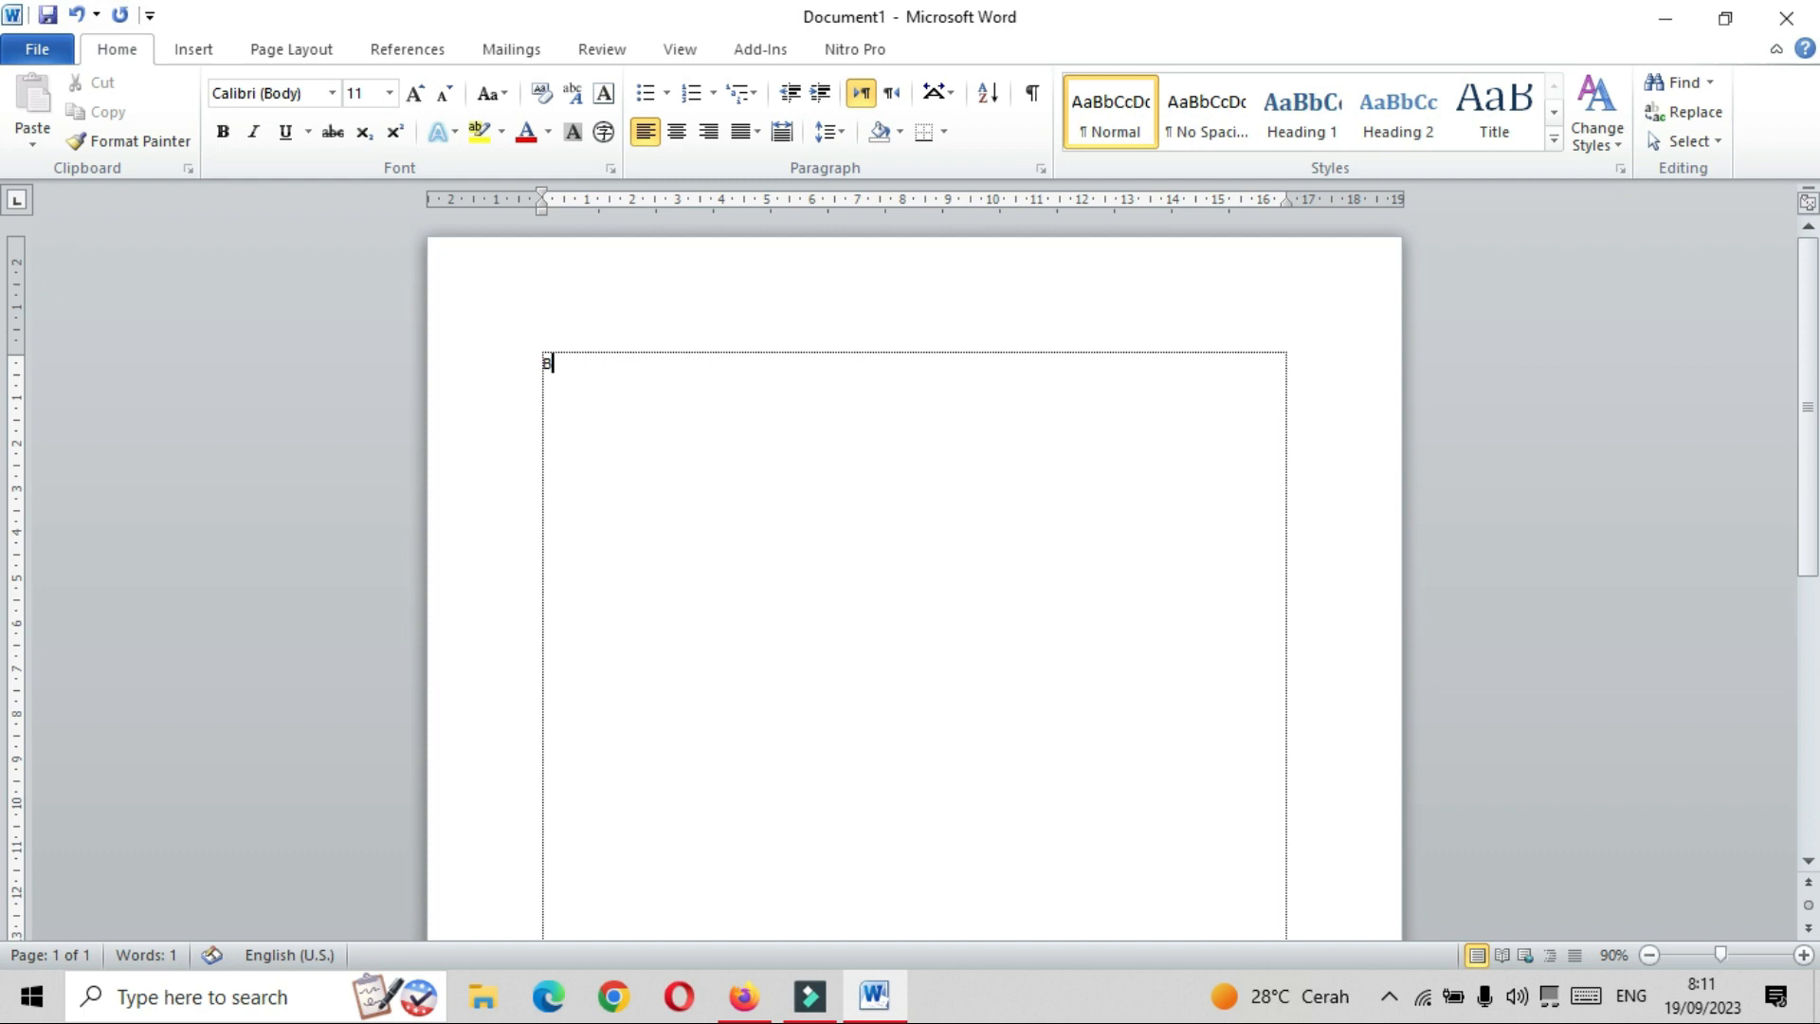
pyautogui.write('IODATA KELUARGA')
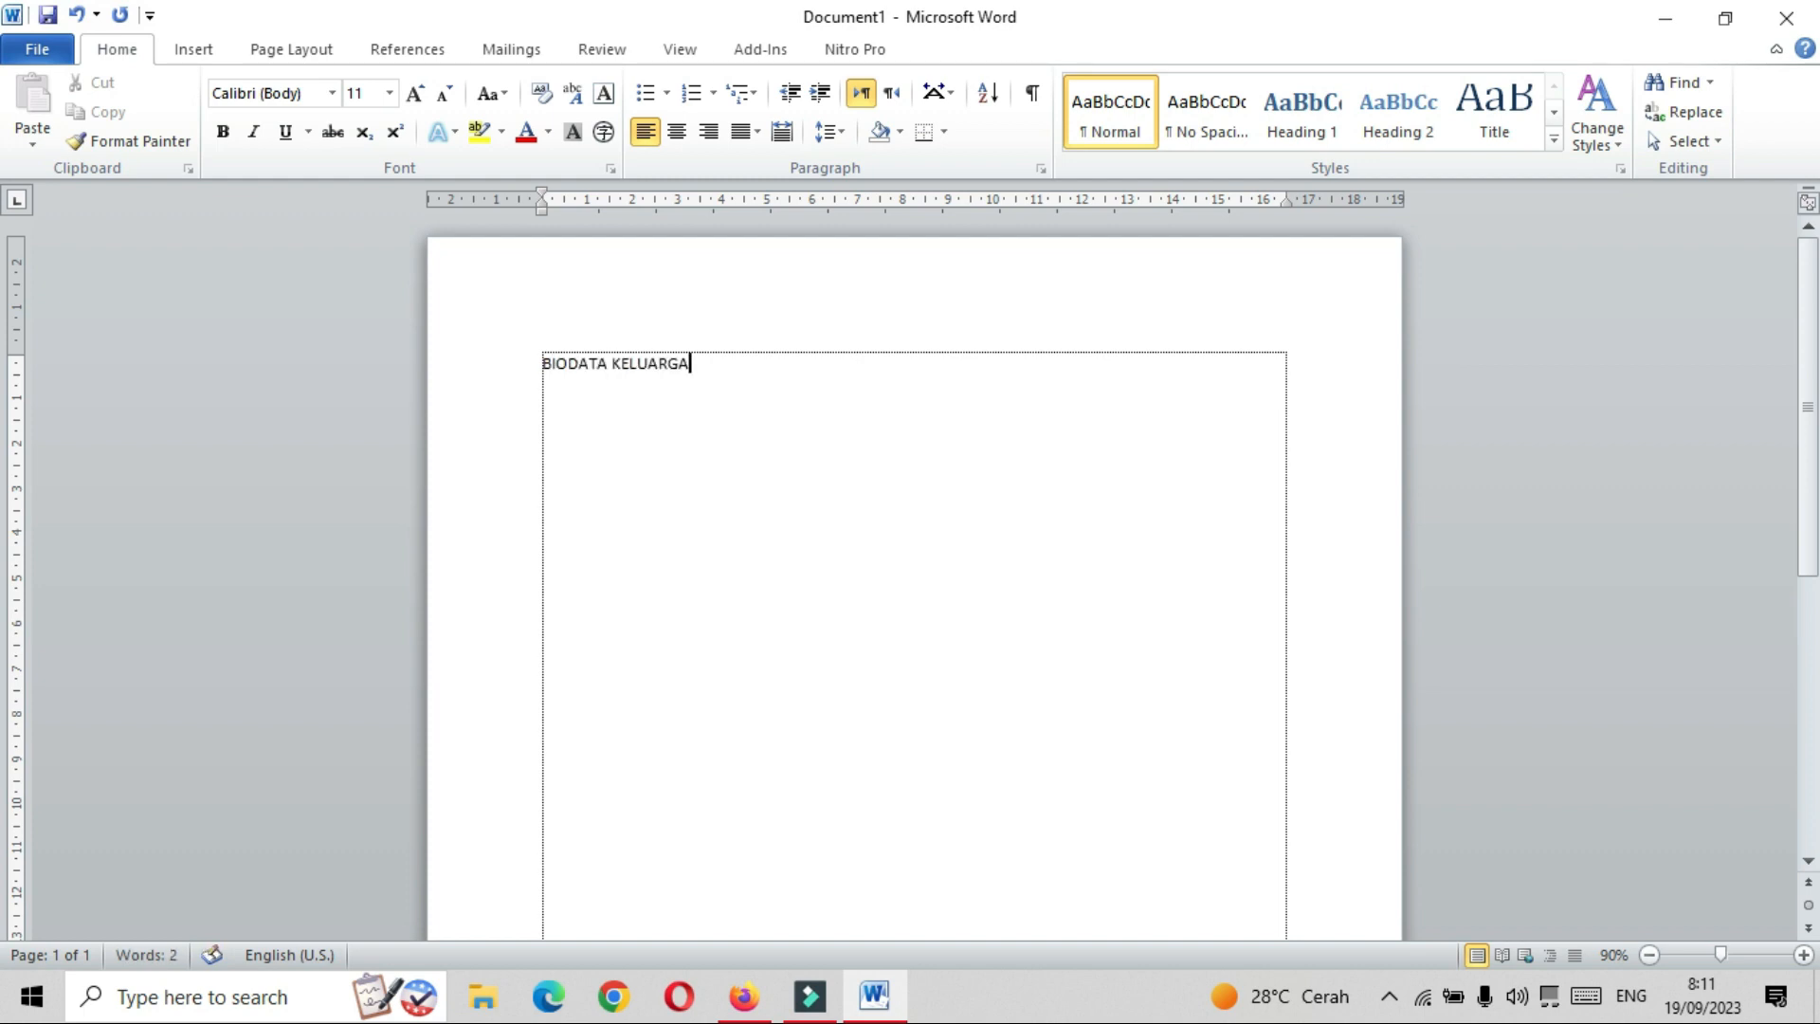
pyautogui.press('Return')
# Centre the BIODATA KELUARGA heading and make it bold.
pyautogui.moveTo(530, 360); pyautogui.dragTo(705, 368)
pyautogui.click(599, 402)
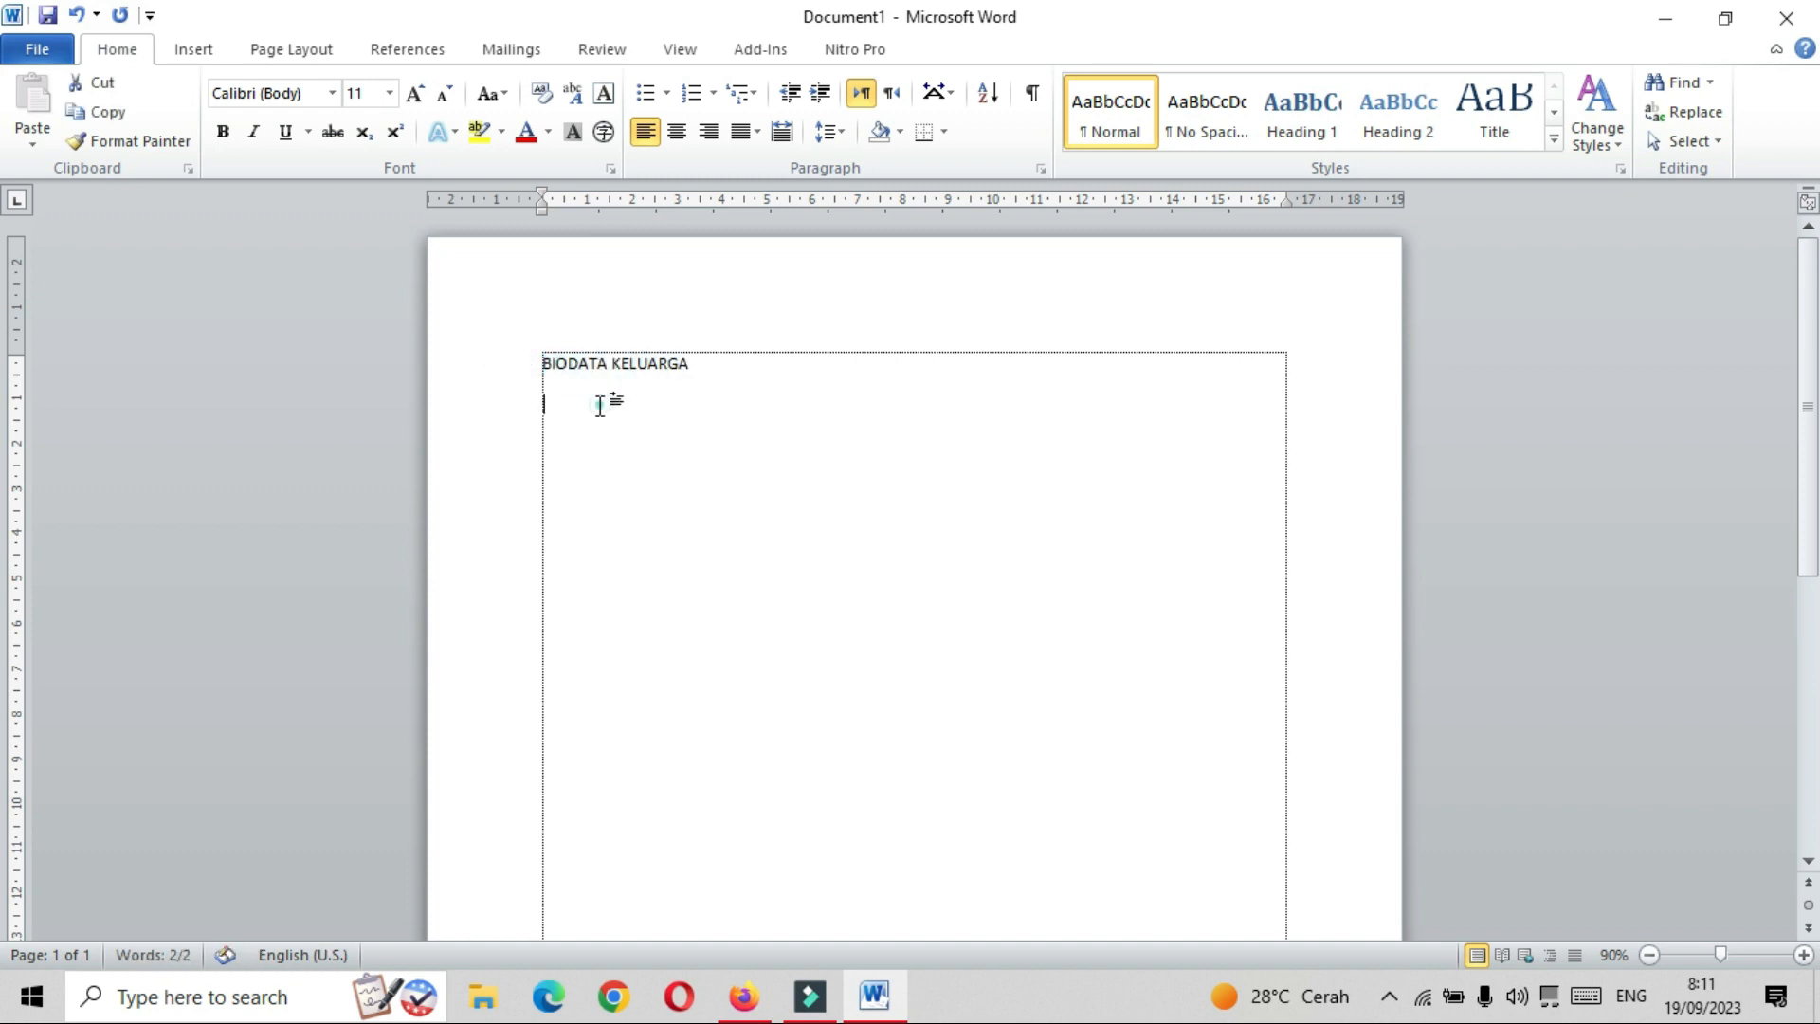
pyautogui.click(500, 372)
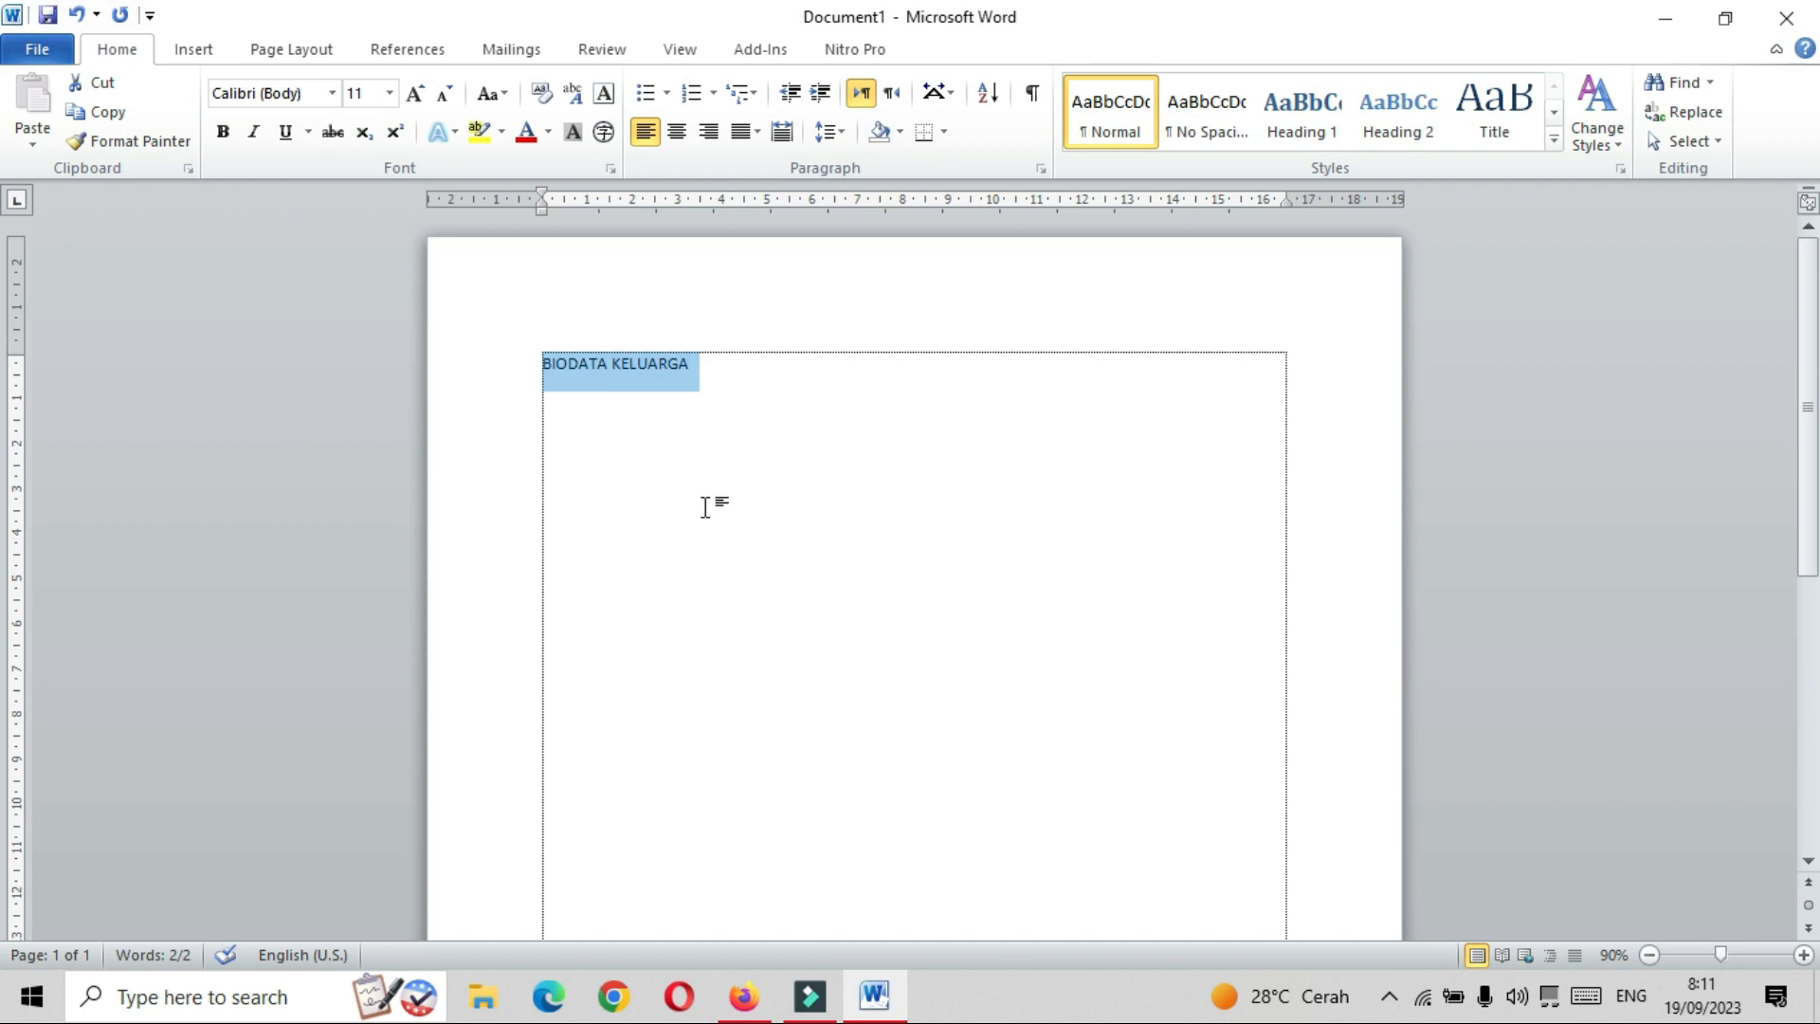
pyautogui.hotkey('ctrl', 'e')
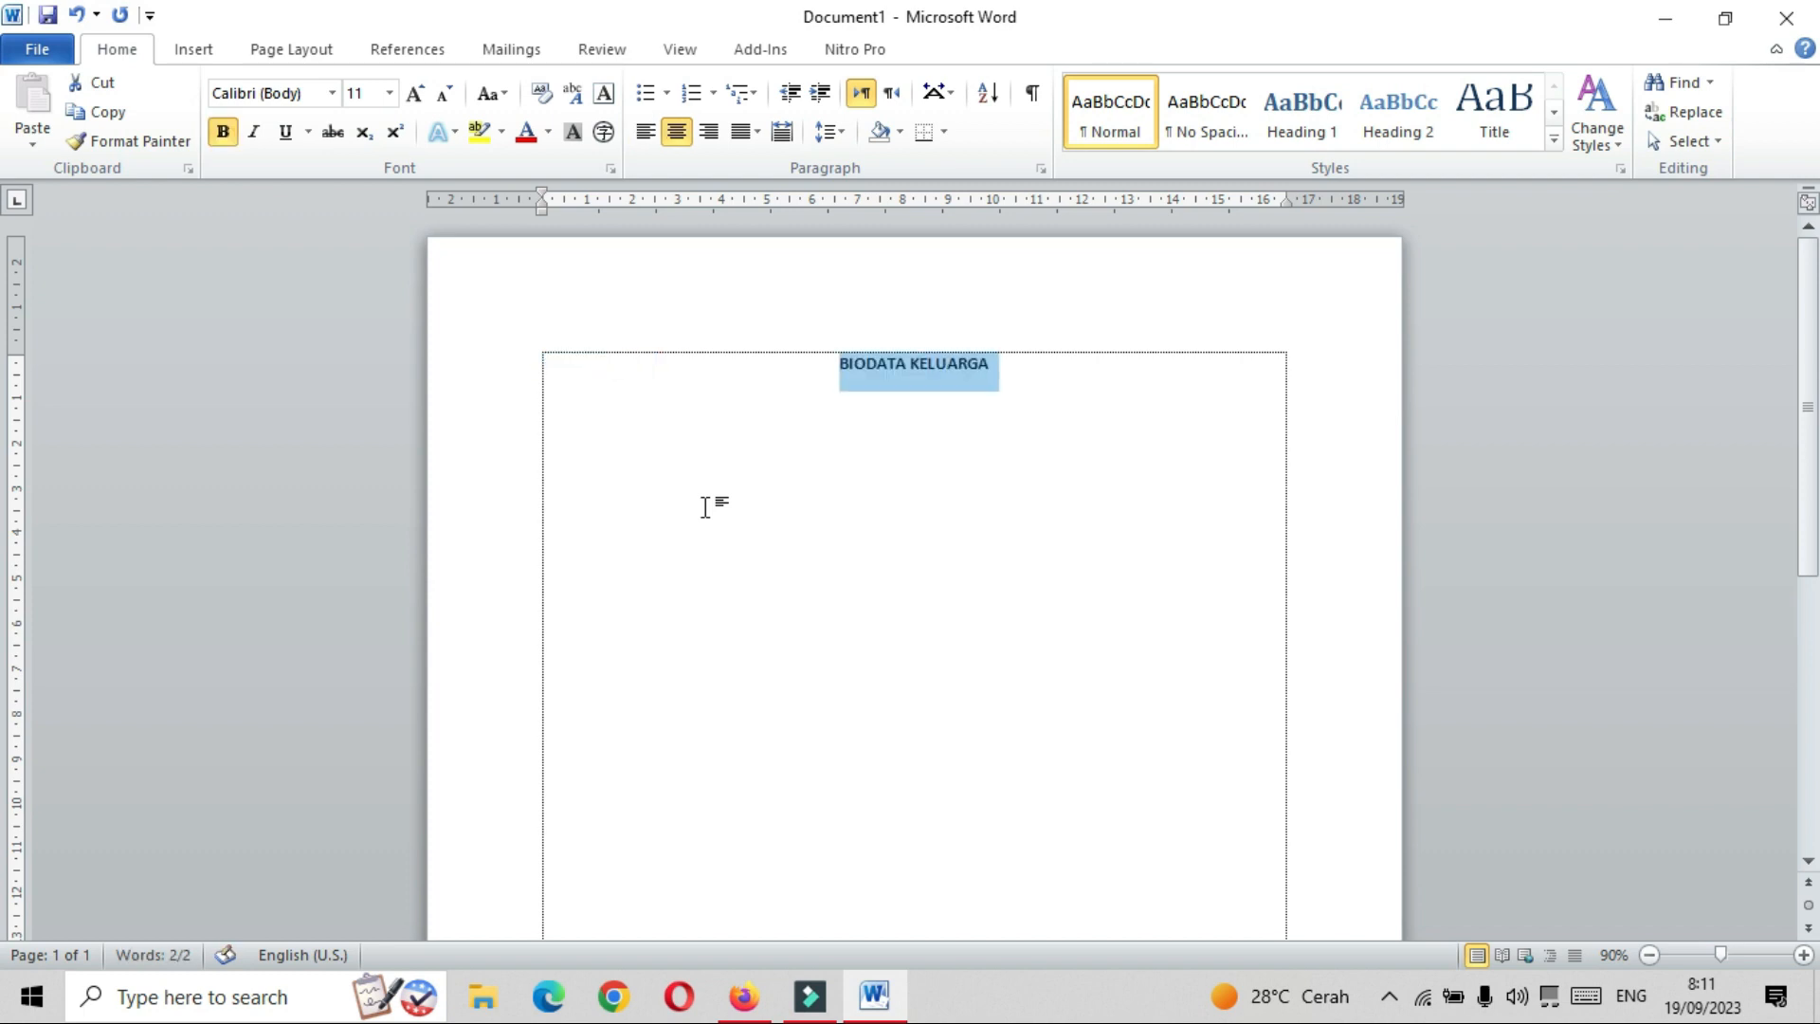
pyautogui.click(227, 132)
pyautogui.click(942, 429)
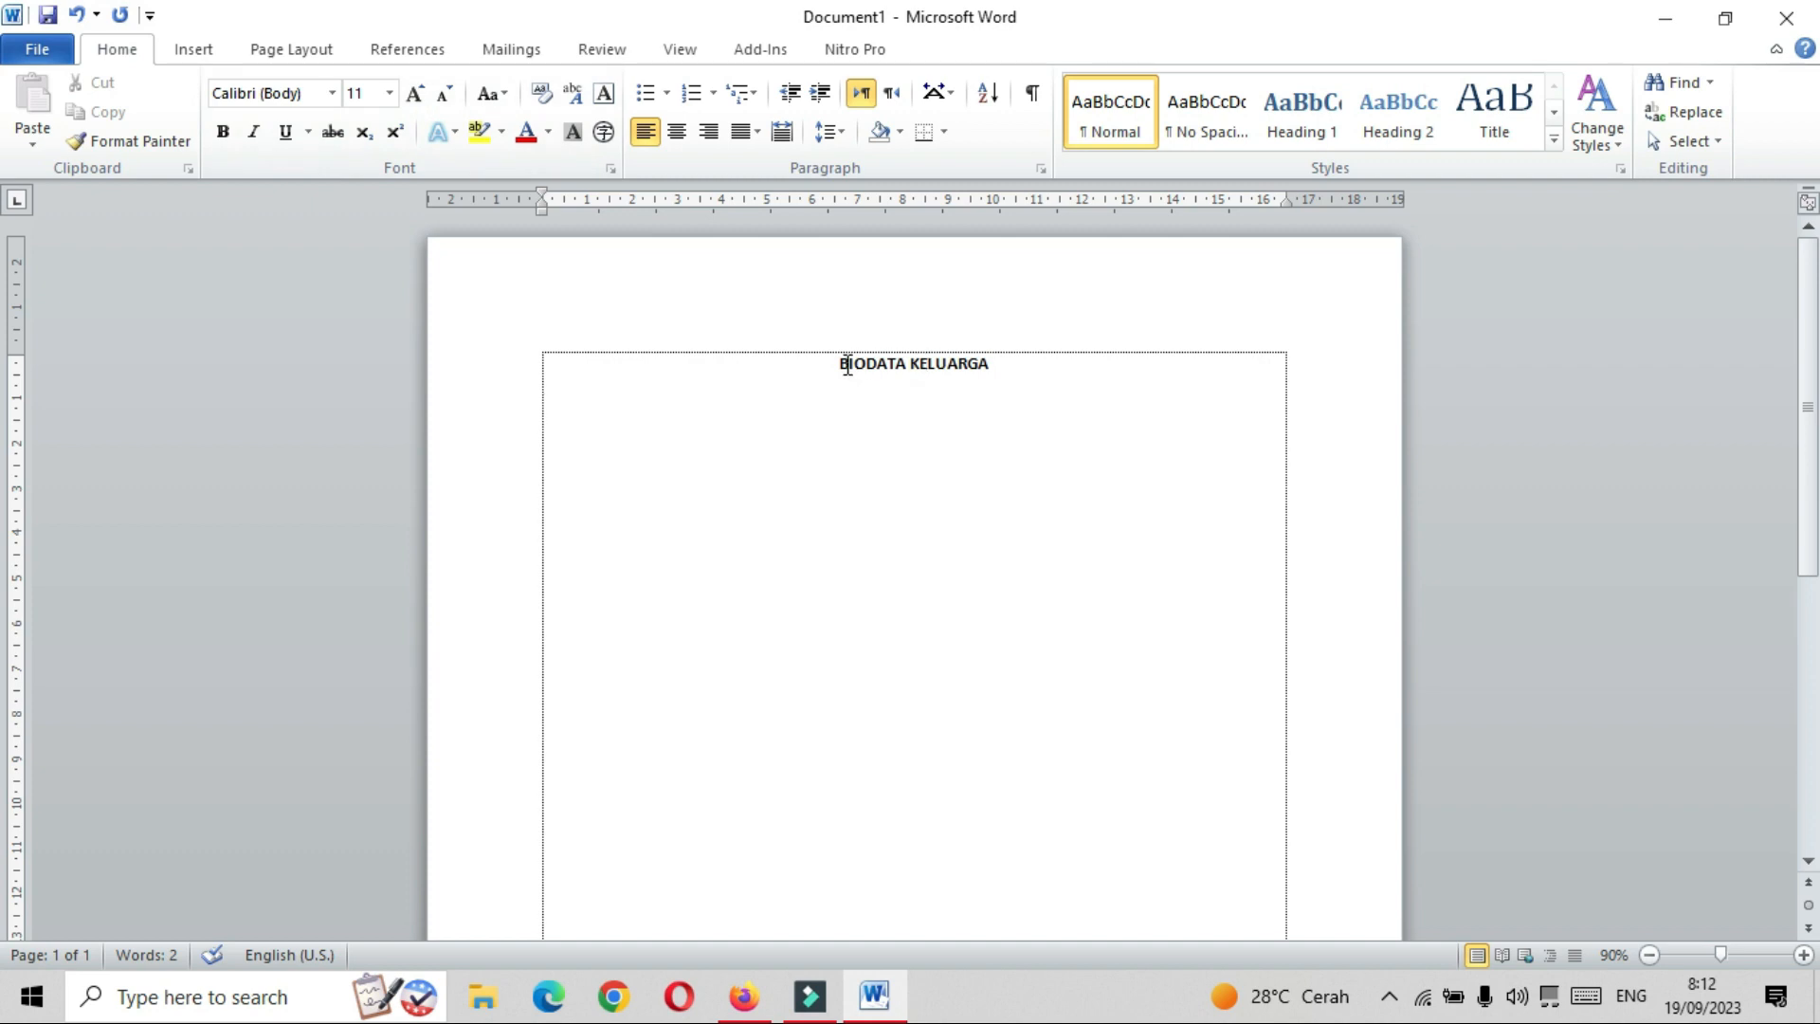
# Set the heading font to Berlin Sans FB at size 36.
pyautogui.moveTo(834, 363); pyautogui.dragTo(990, 365)
pyautogui.click(329, 93)
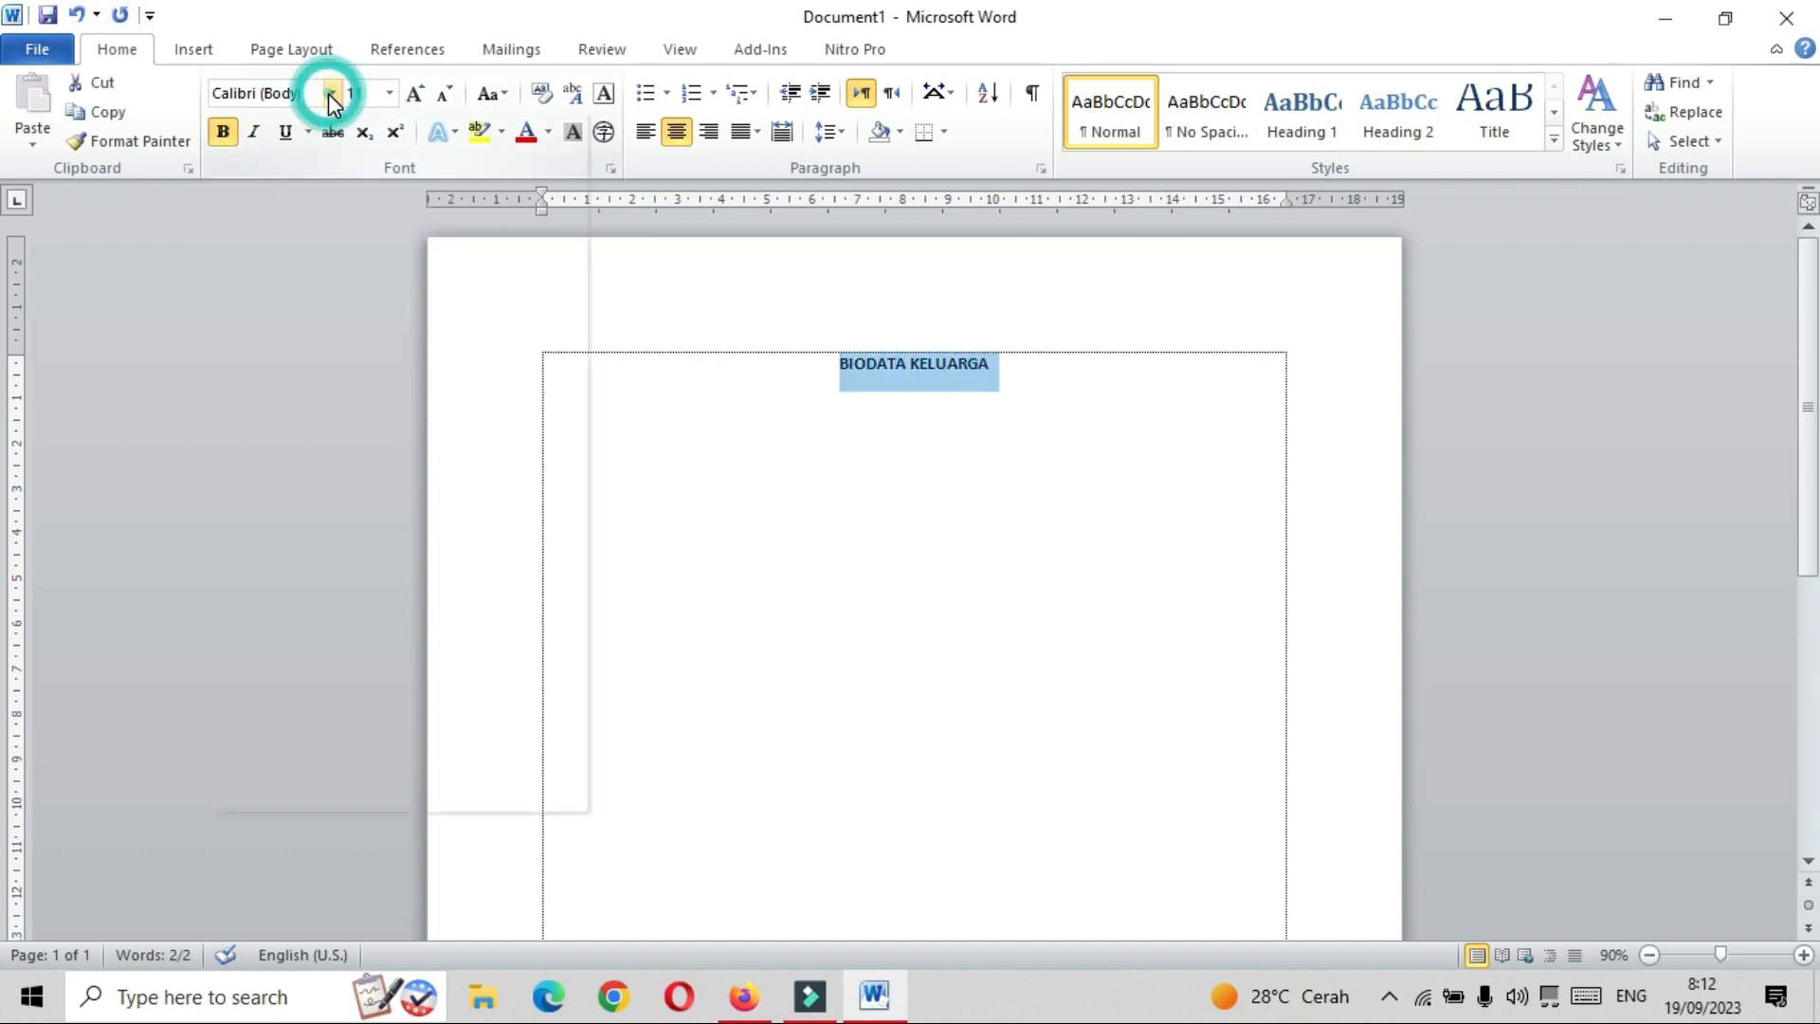
pyautogui.click(329, 93)
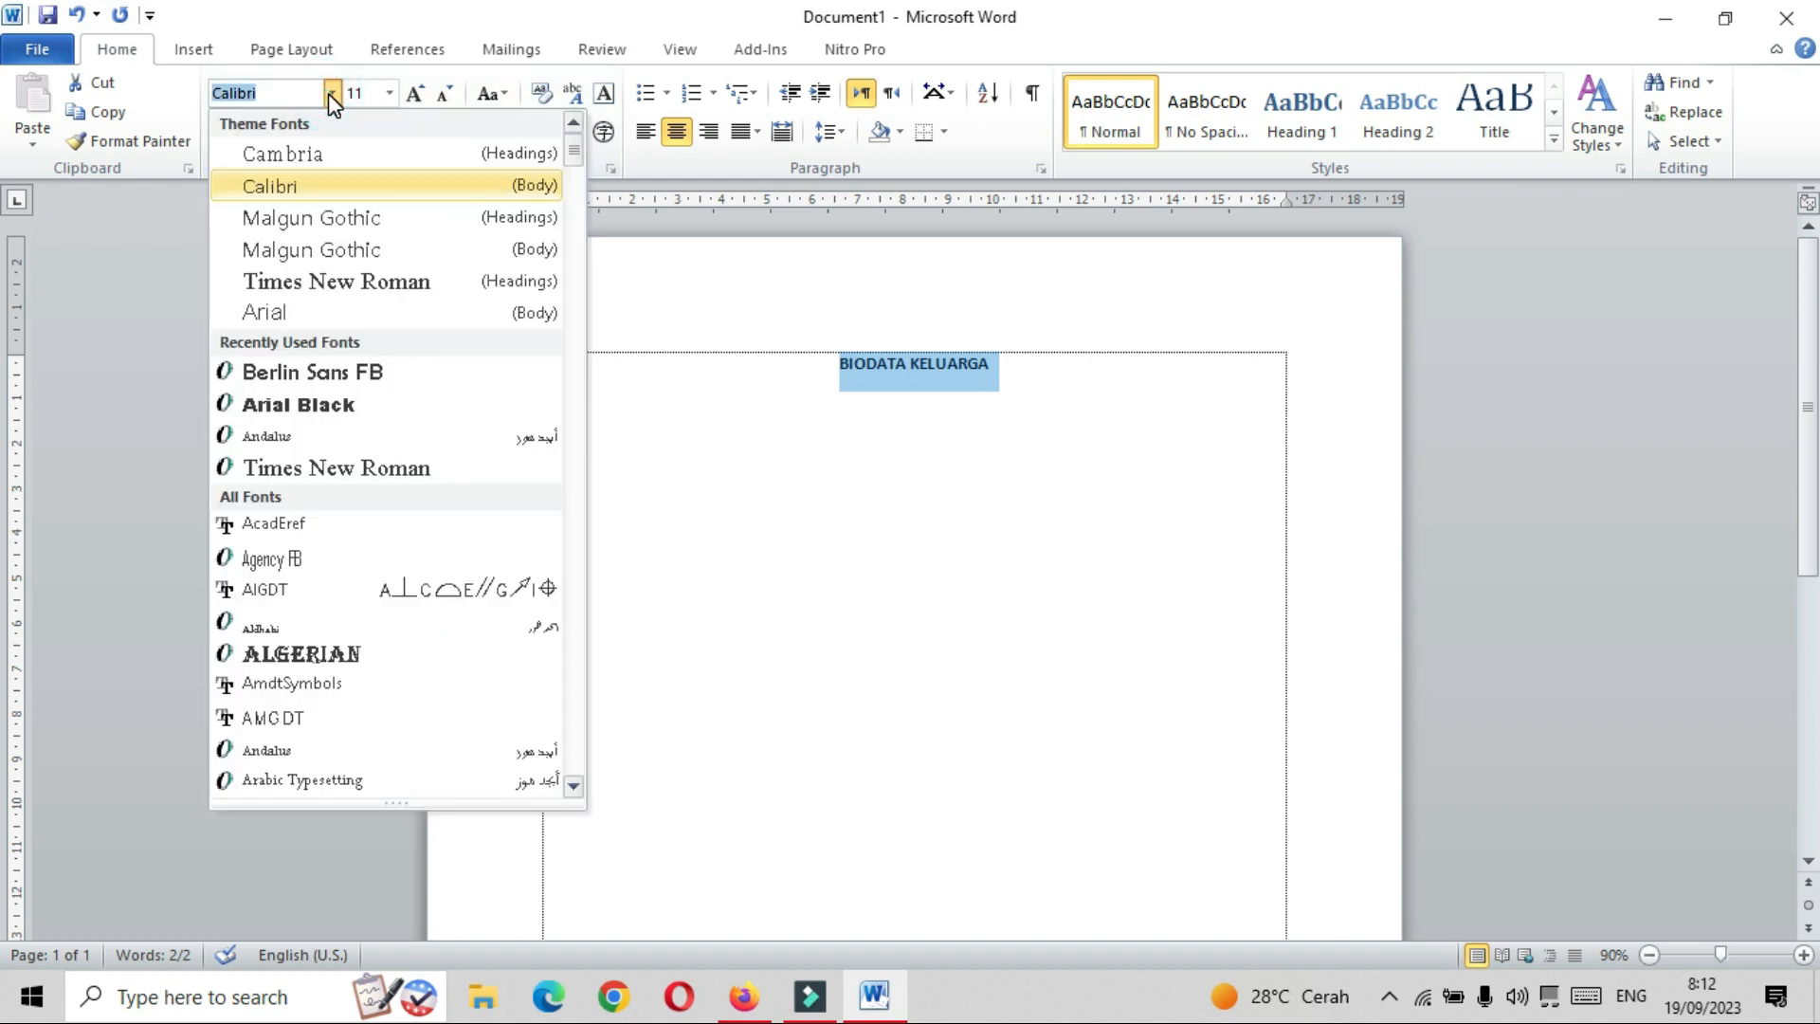
pyautogui.click(341, 374)
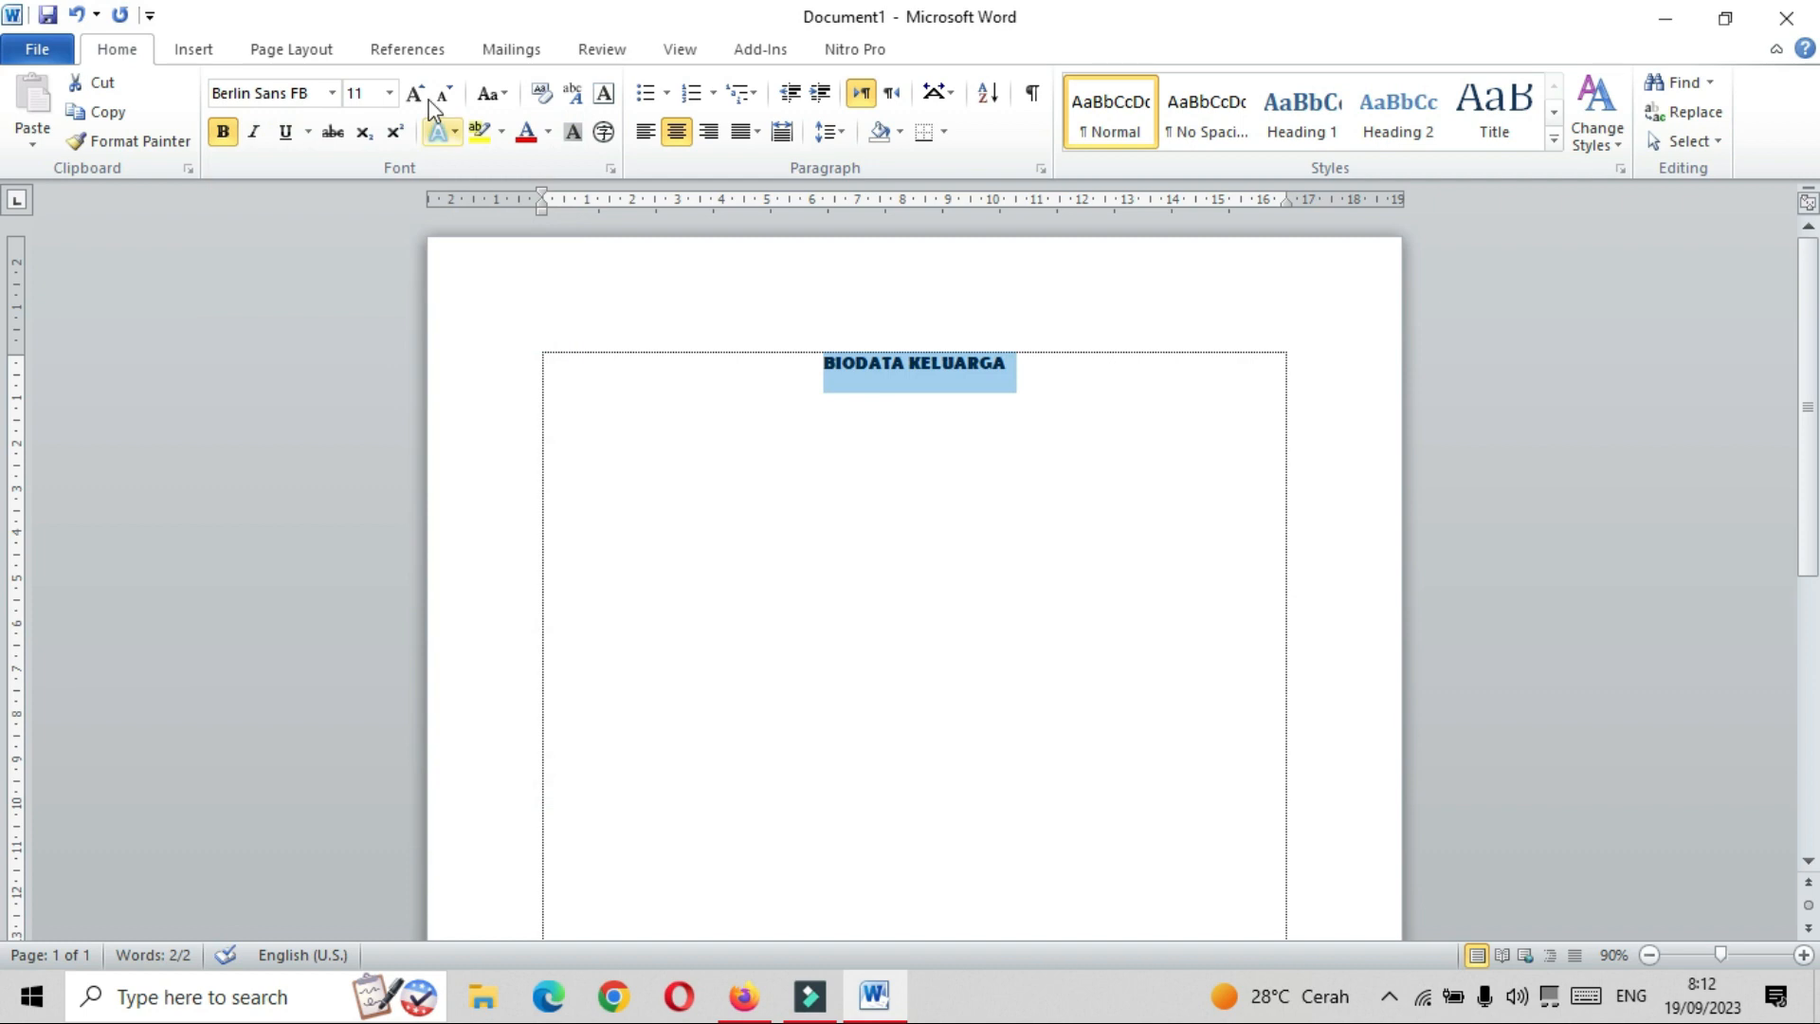
pyautogui.click(390, 92)
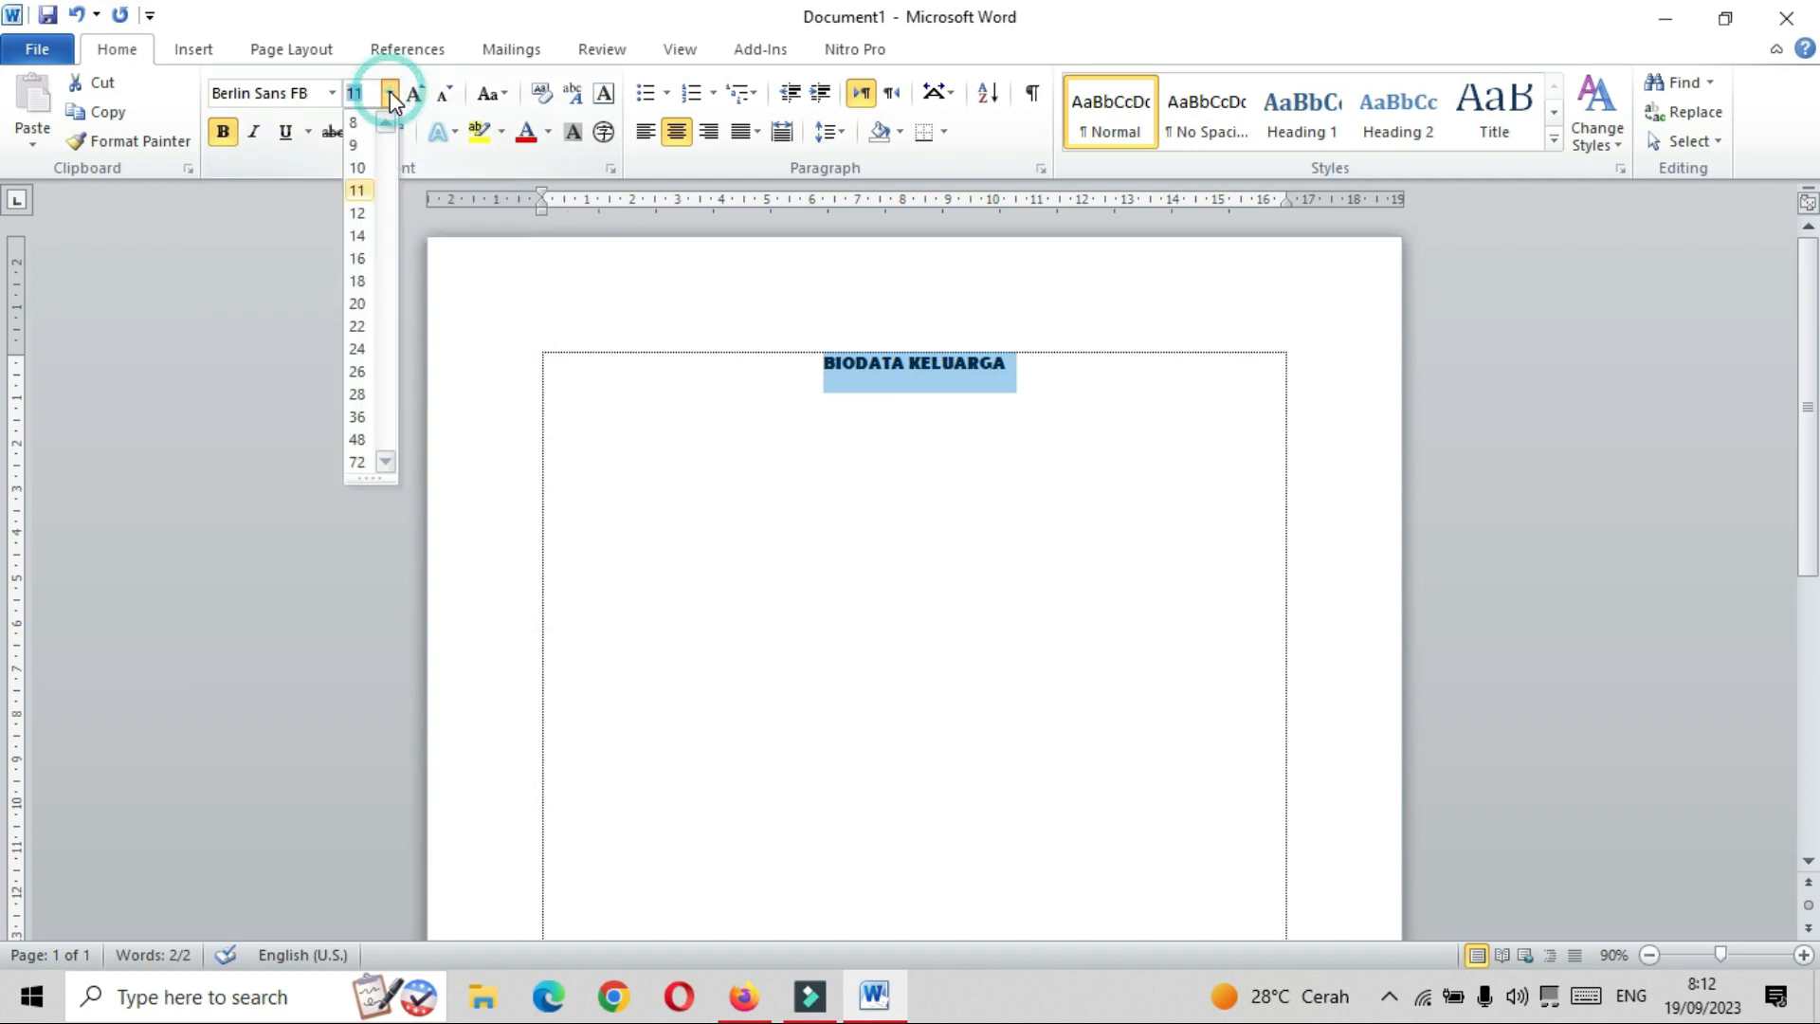
pyautogui.click(366, 418)
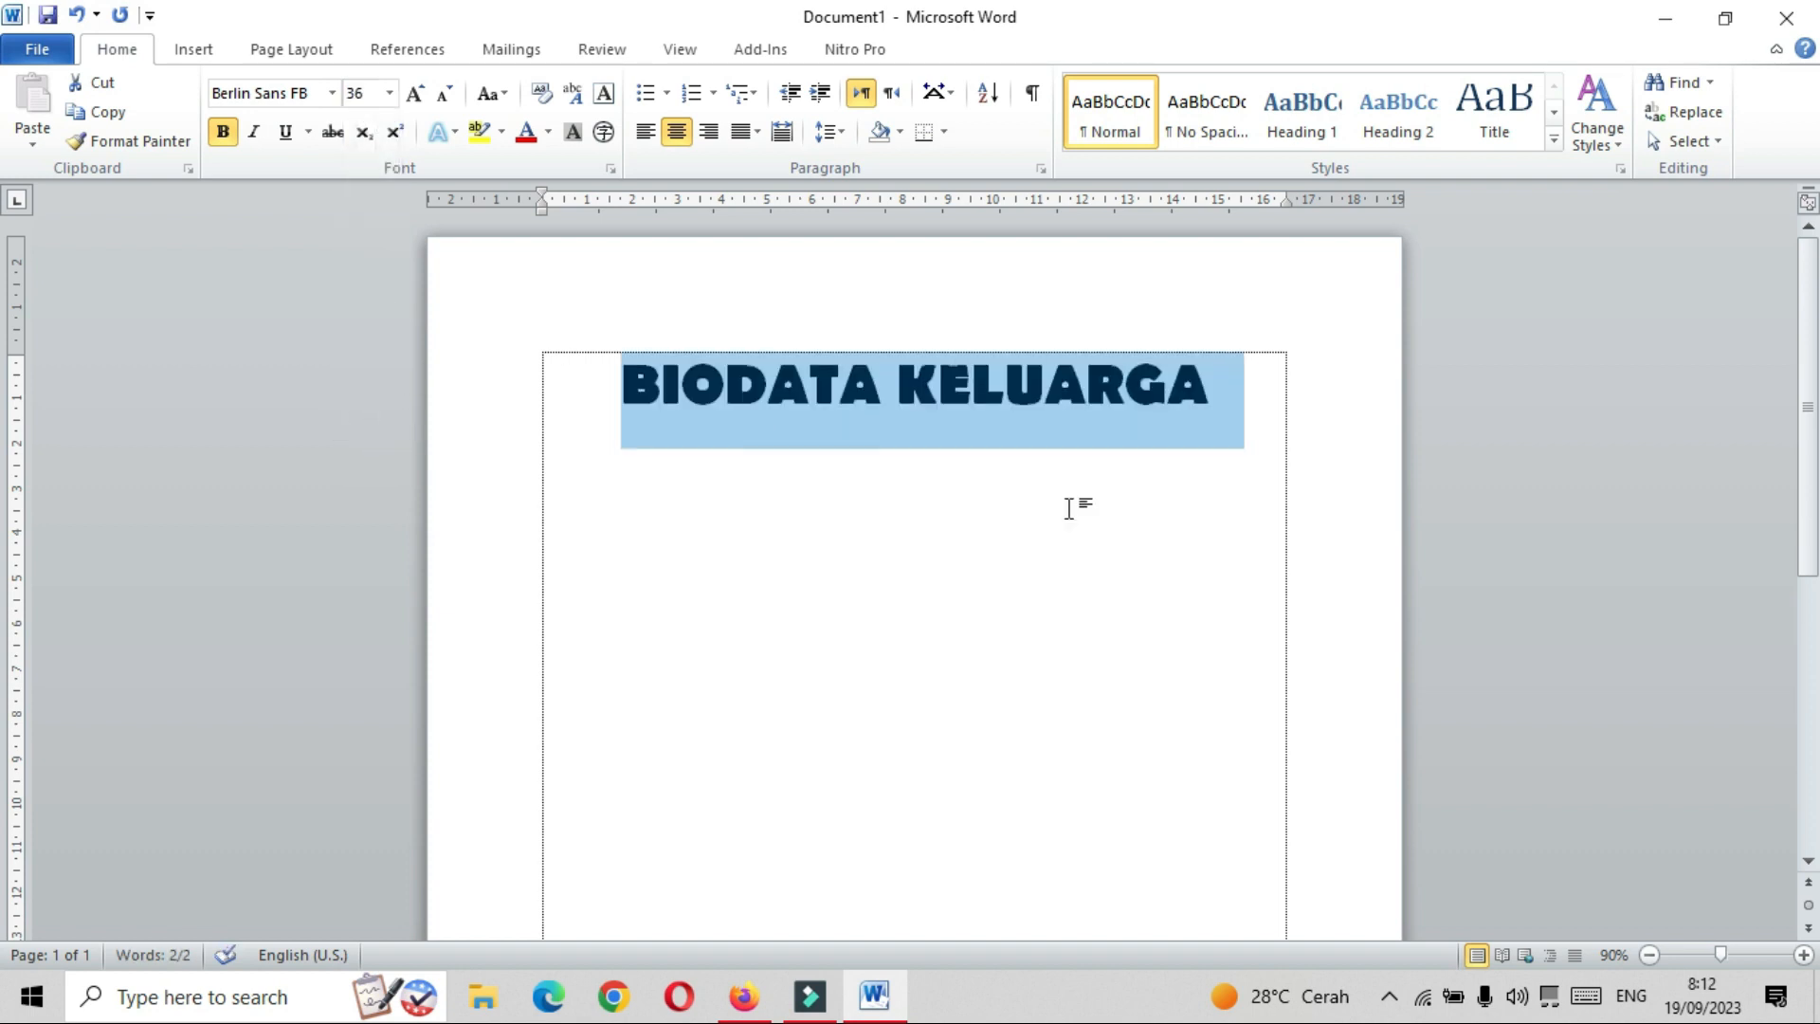
pyautogui.click(1174, 581)
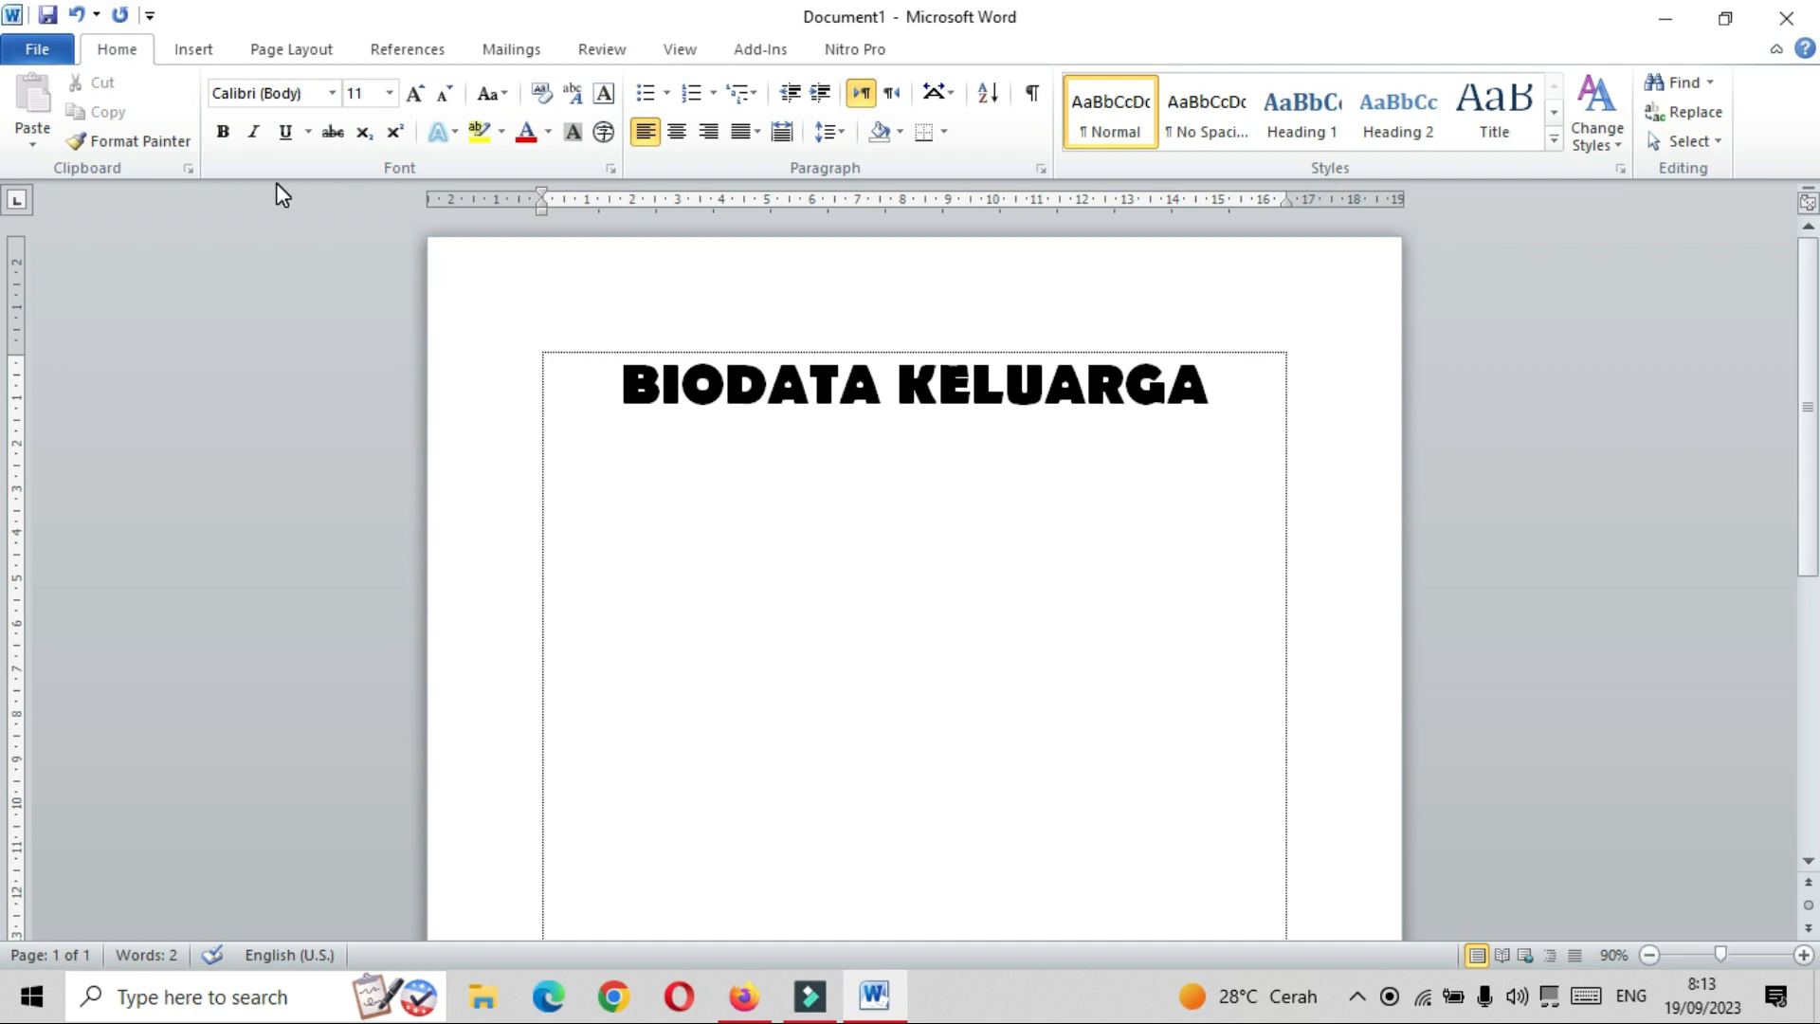
# Insert a table with 6 columns and 10 rows using the Insert Table dialog.
pyautogui.click(194, 51)
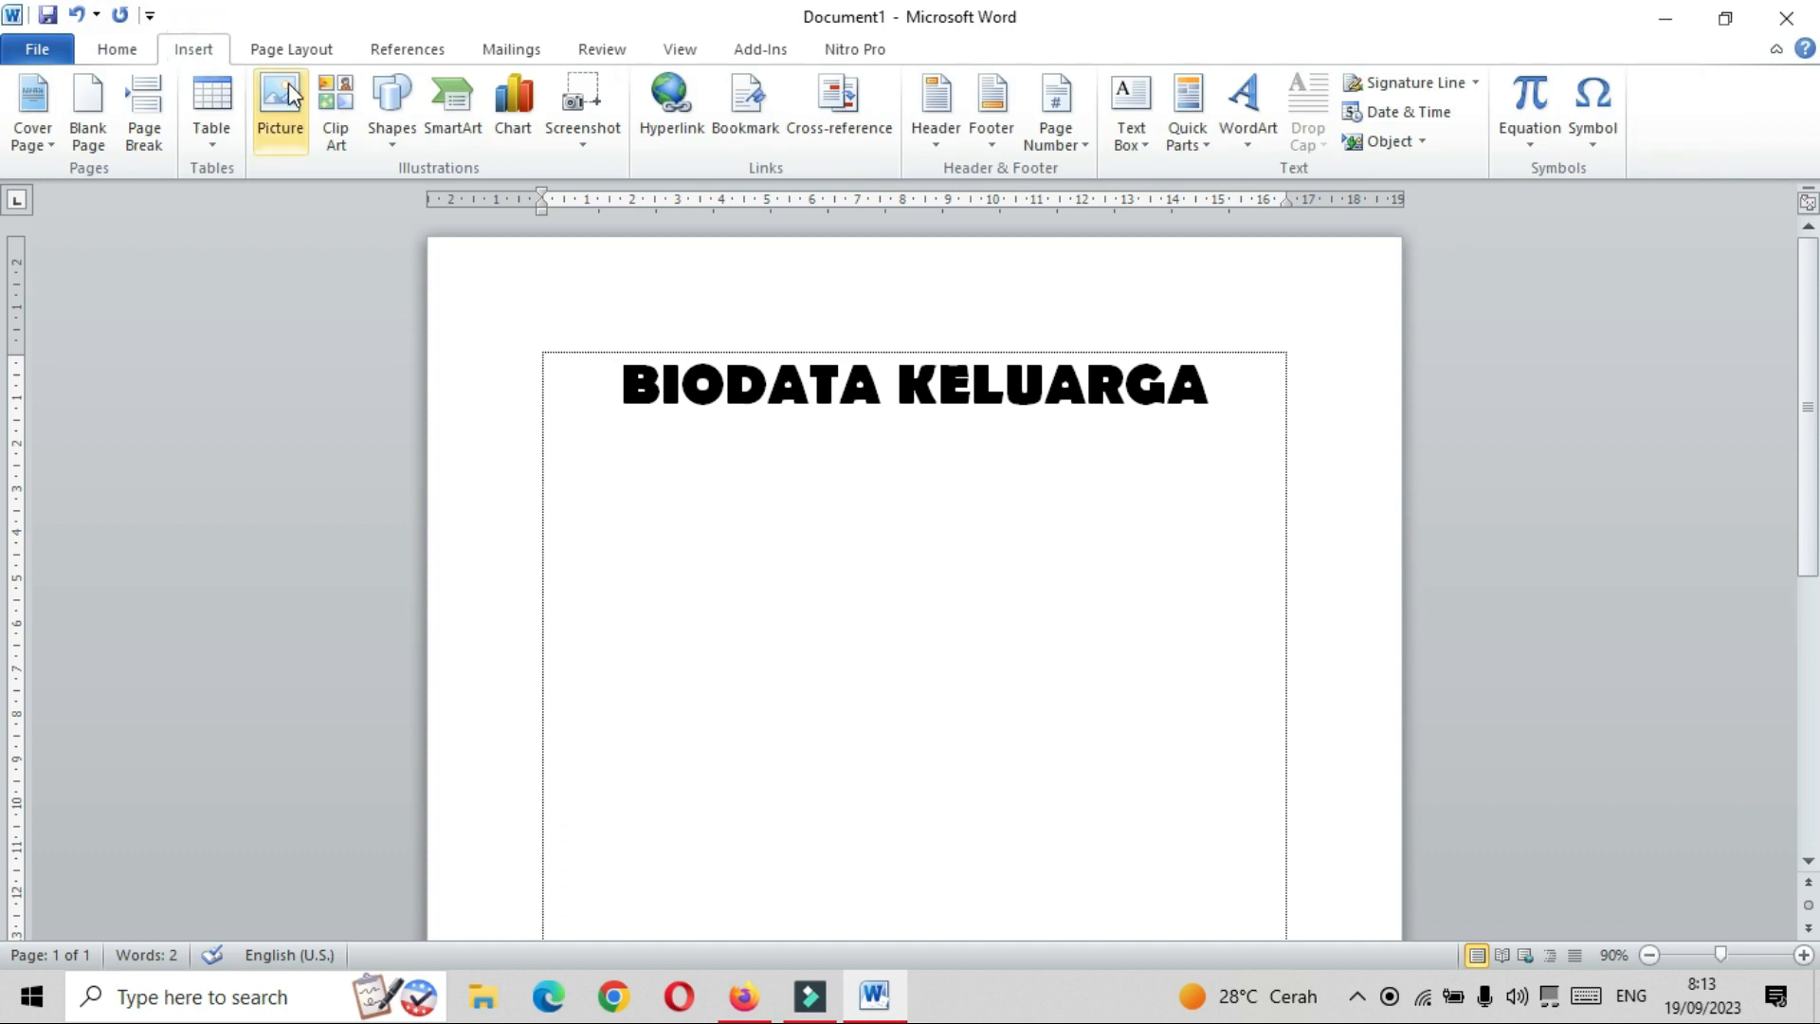
pyautogui.click(213, 140)
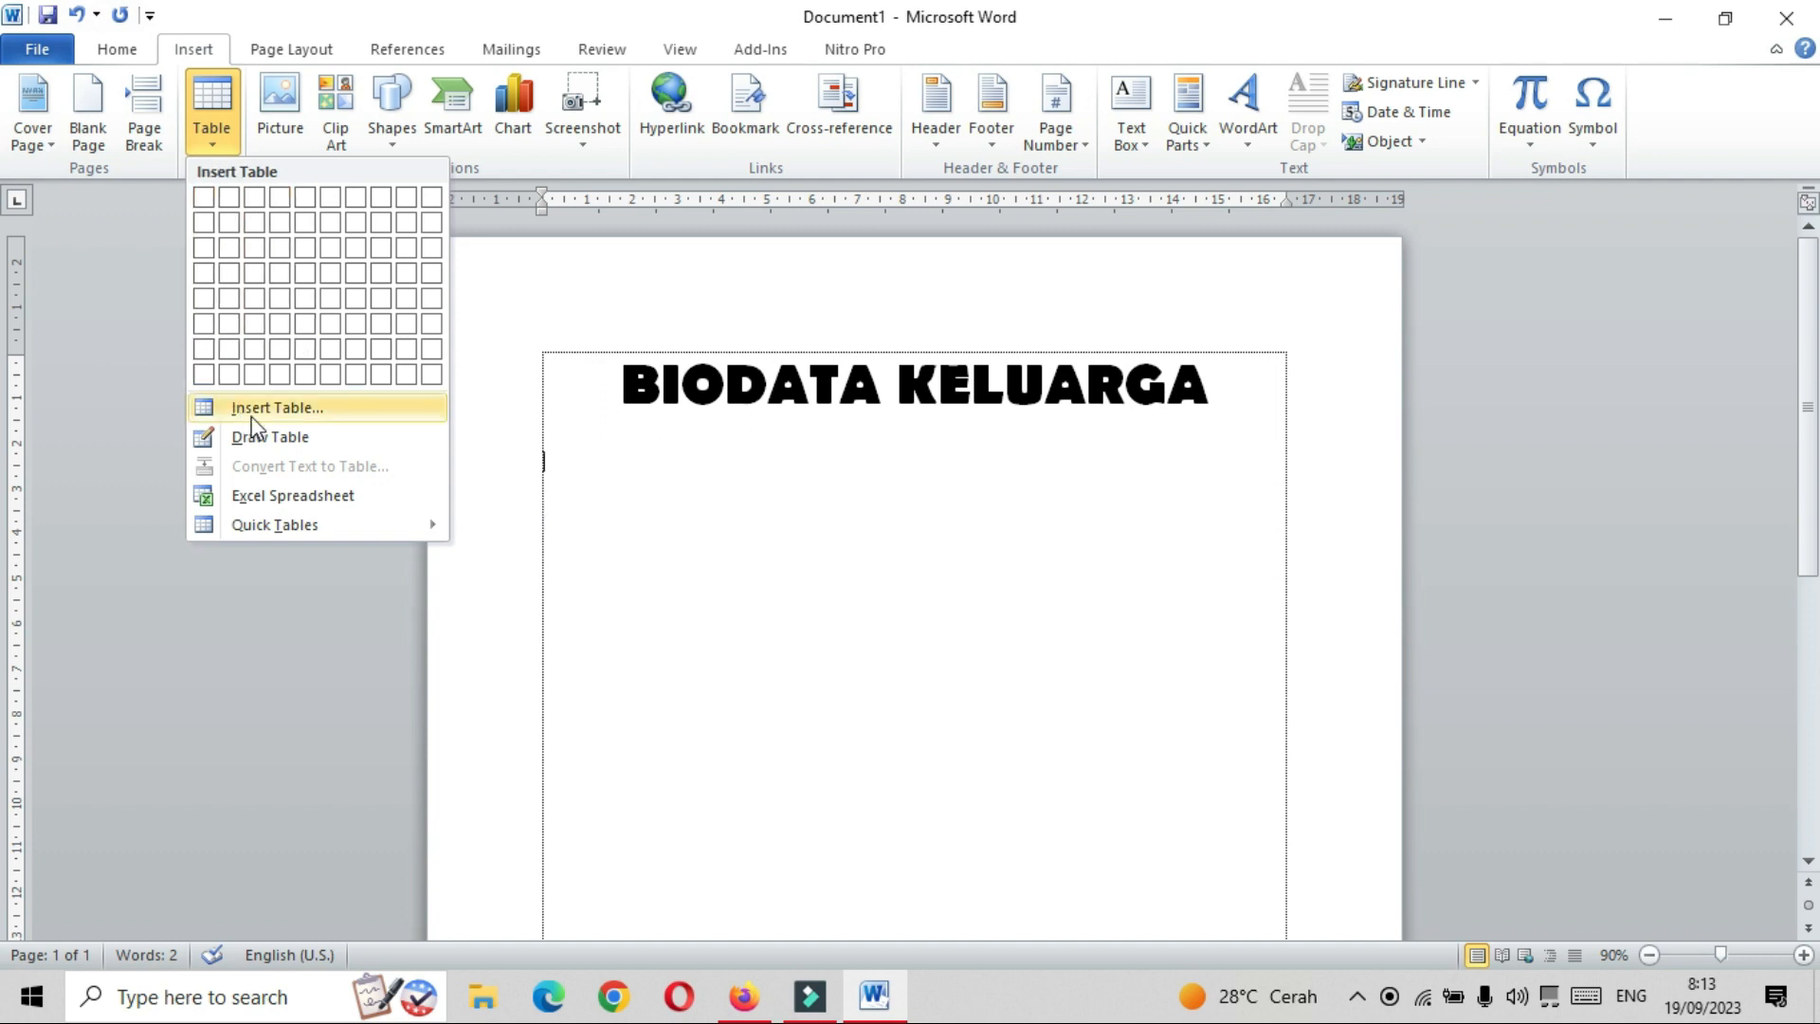
pyautogui.click(278, 408)
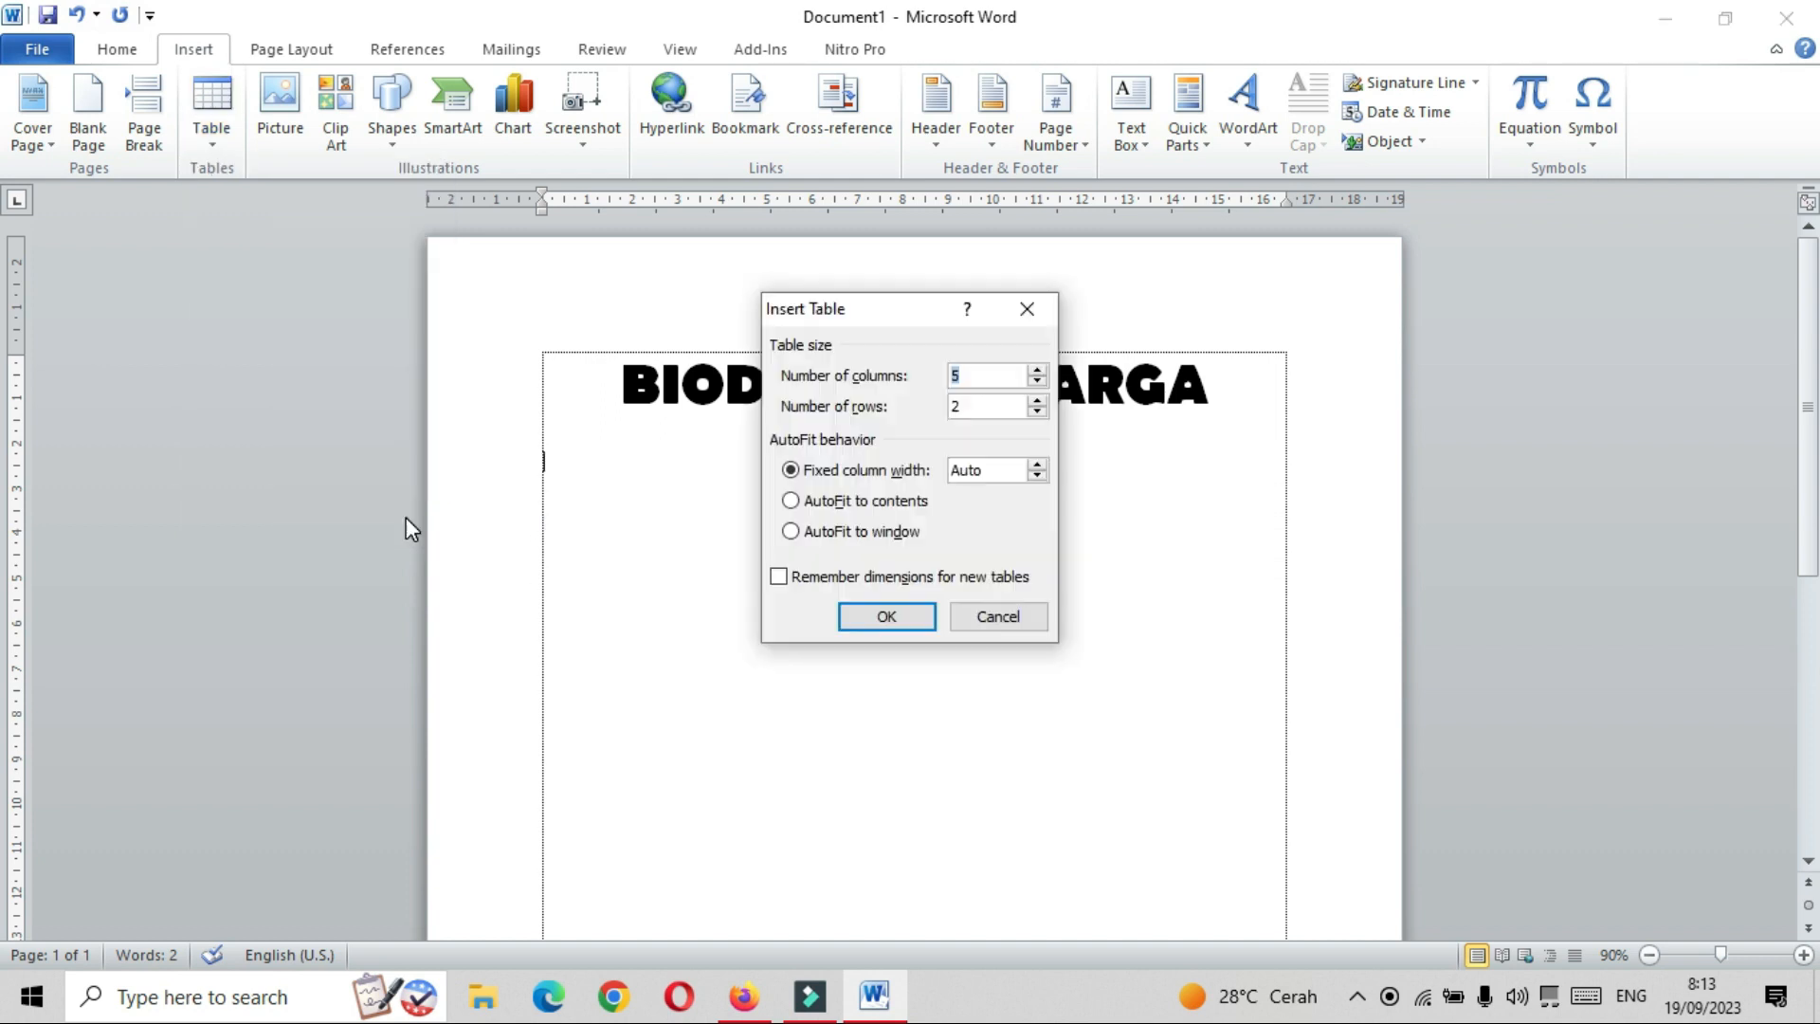
pyautogui.moveTo(869, 307); pyautogui.dragTo(771, 501)
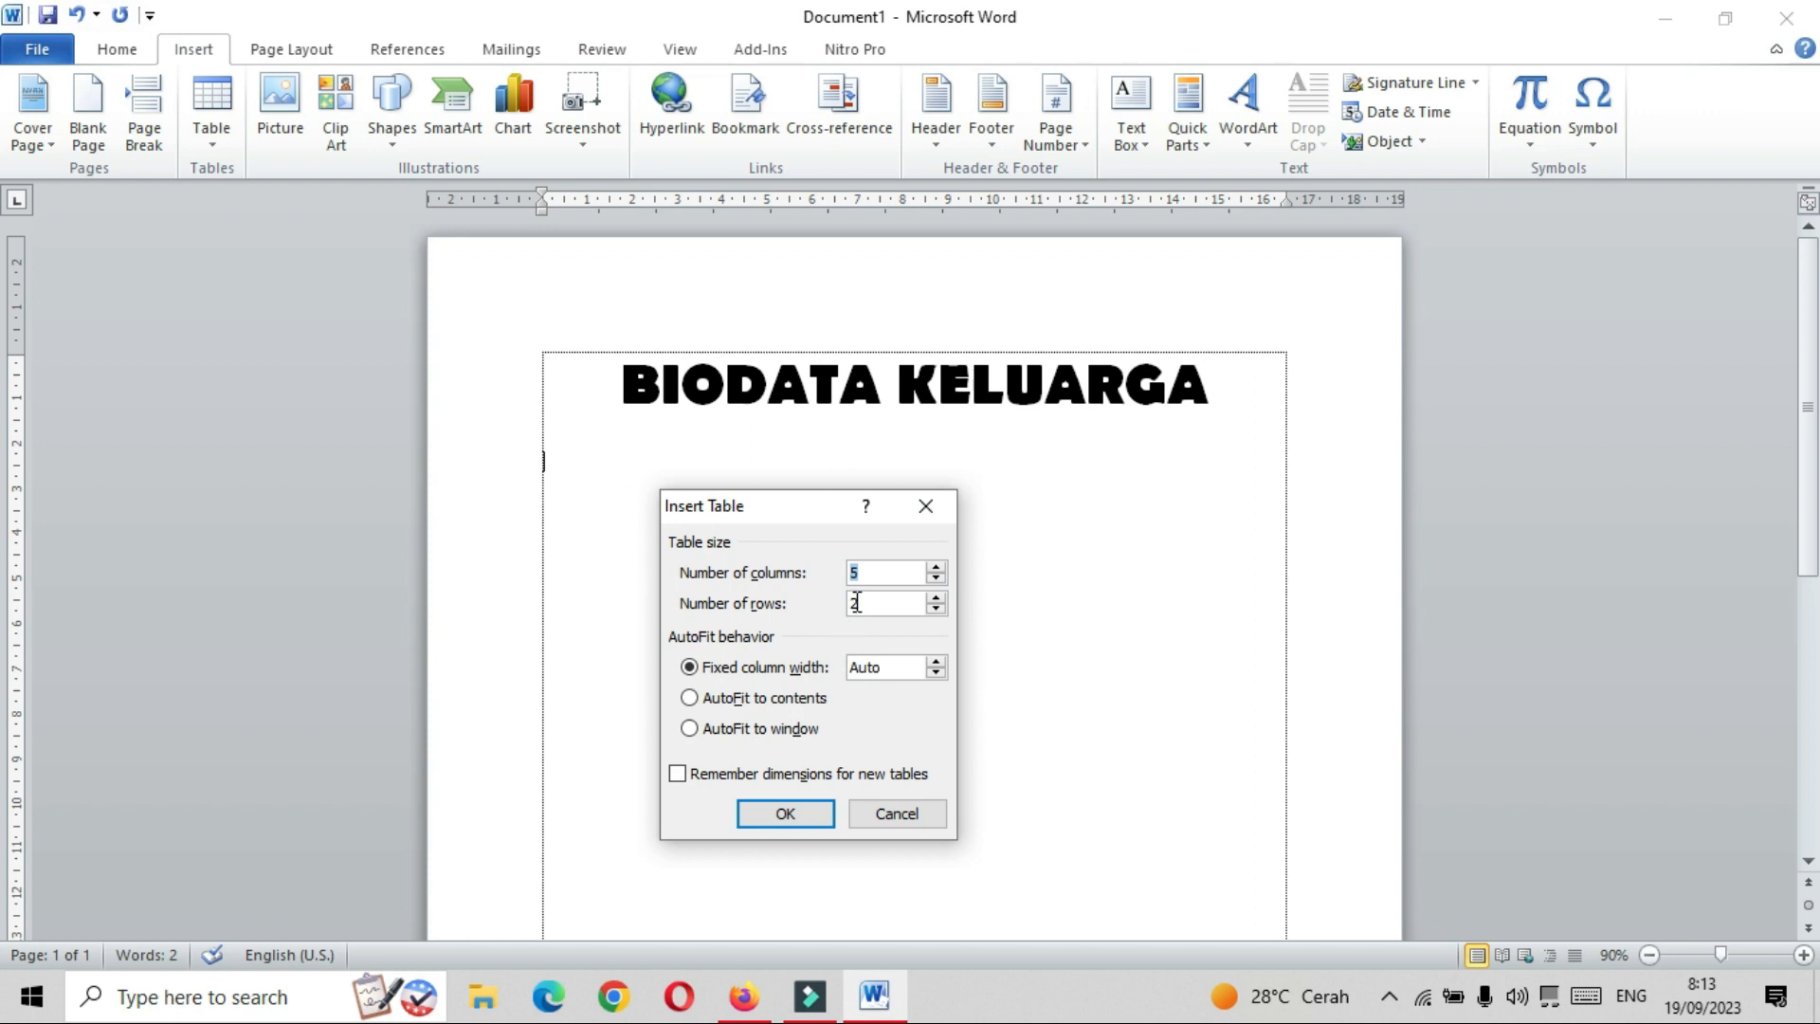
pyautogui.write('6')
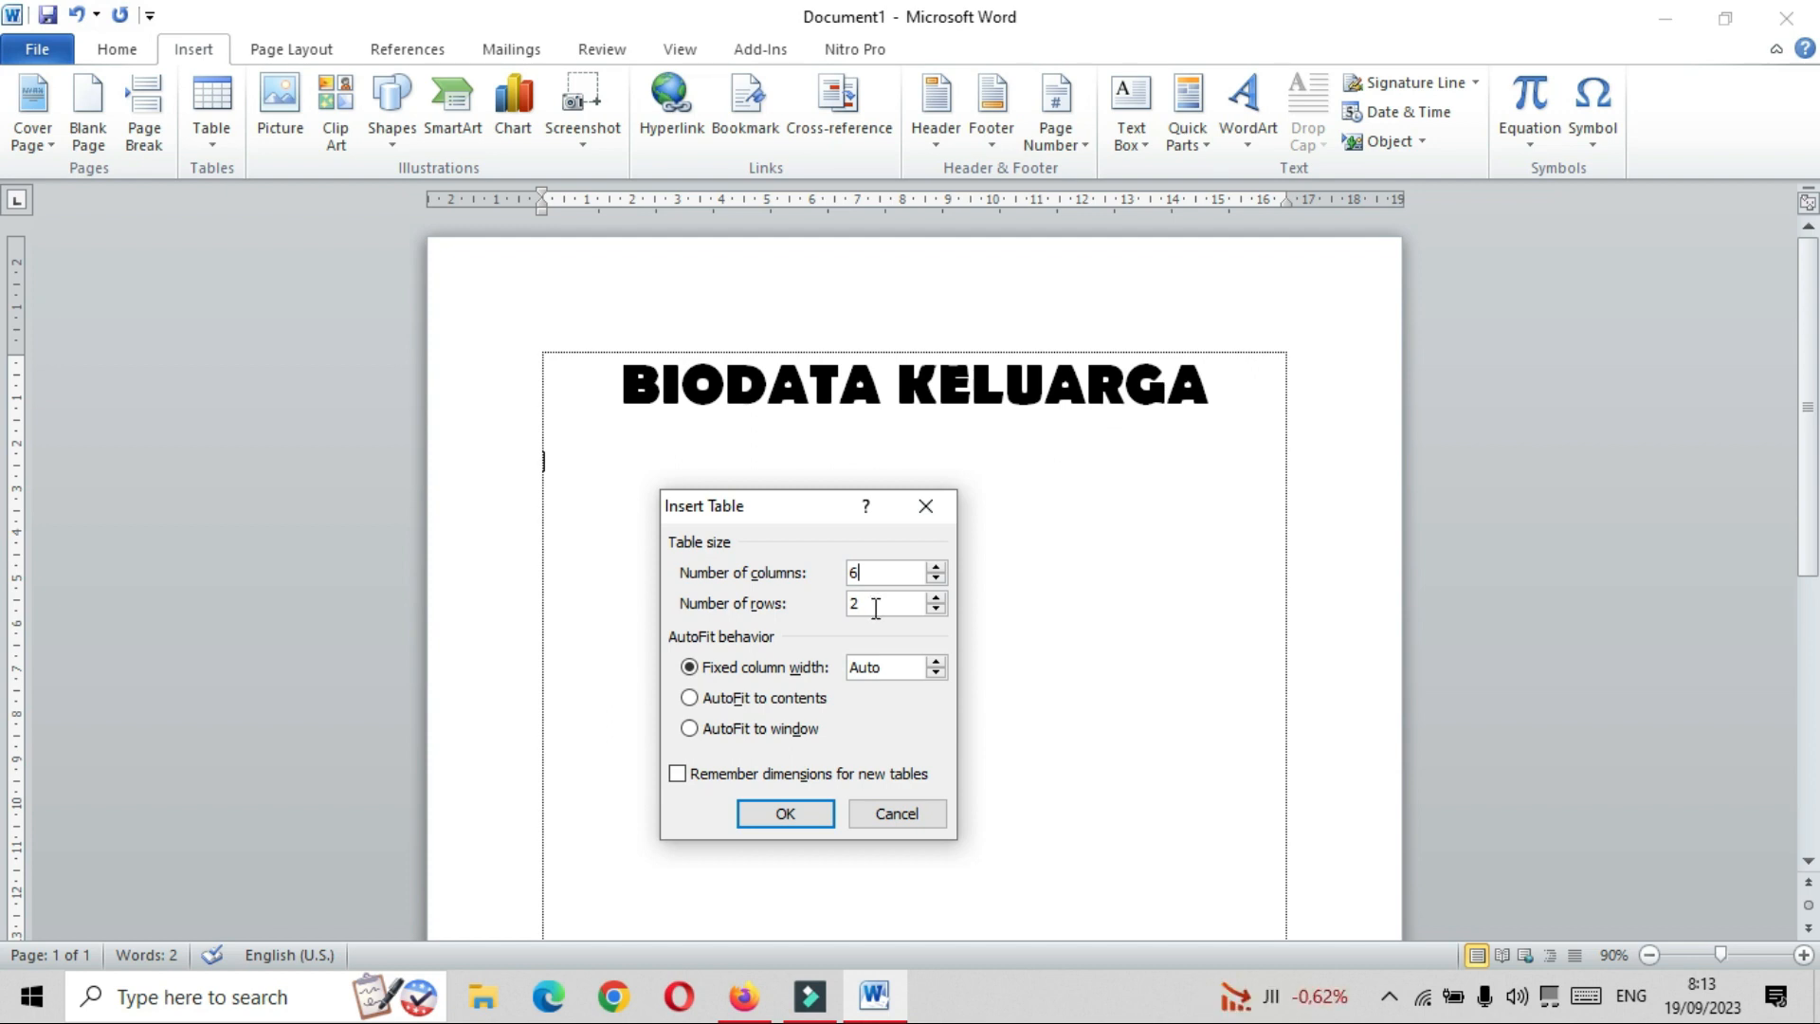
pyautogui.press('Tab')
pyautogui.write('10')
pyautogui.click(932, 598)
pyautogui.click(938, 610)
pyautogui.click(805, 814)
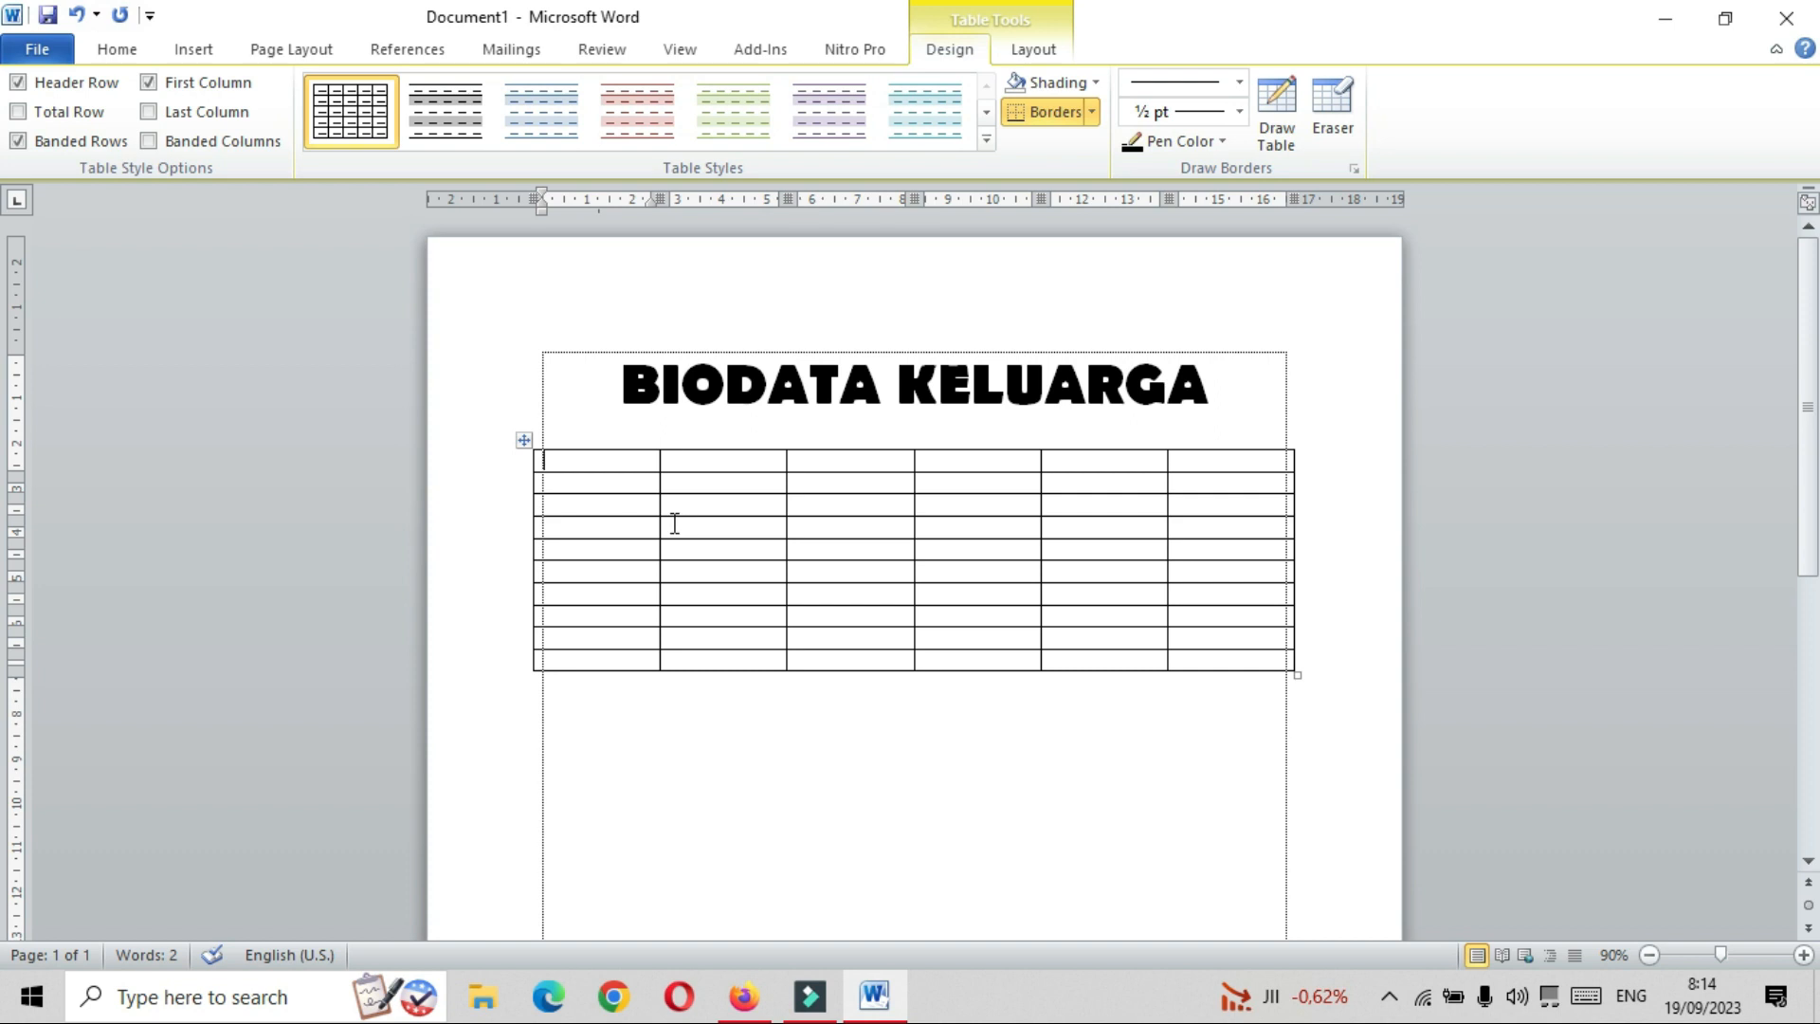
# Label the first two header cells NO and NAMA.
pyautogui.click(583, 462)
pyautogui.write('NO')
pyautogui.press('Tab')
pyautogui.click(805, 461)
pyautogui.click(717, 462)
pyautogui.click(755, 465)
pyautogui.click(745, 464)
pyautogui.write('NA')
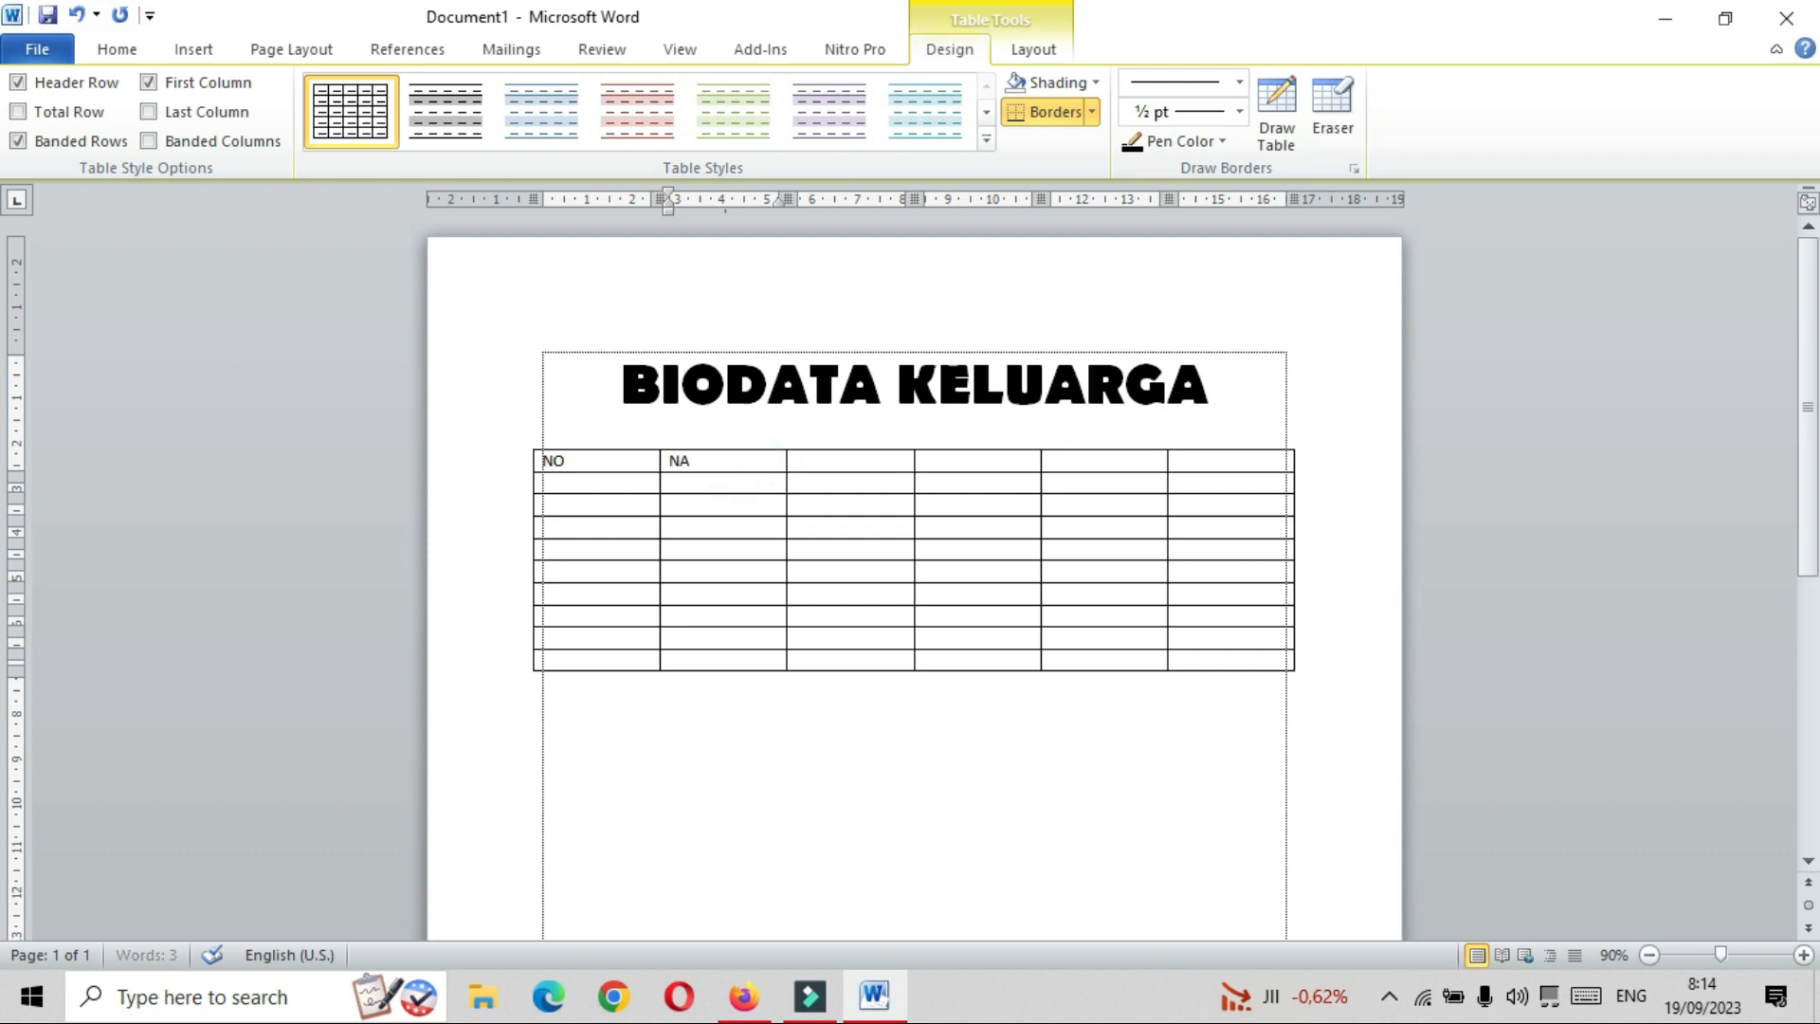
pyautogui.write('MA')
# Label the remaining header cells TTL, PEKERJAAN, ALAMAT and KET.
pyautogui.click(841, 464)
pyautogui.write('TTT')
pyautogui.press('BackSpace')
pyautogui.write('L')
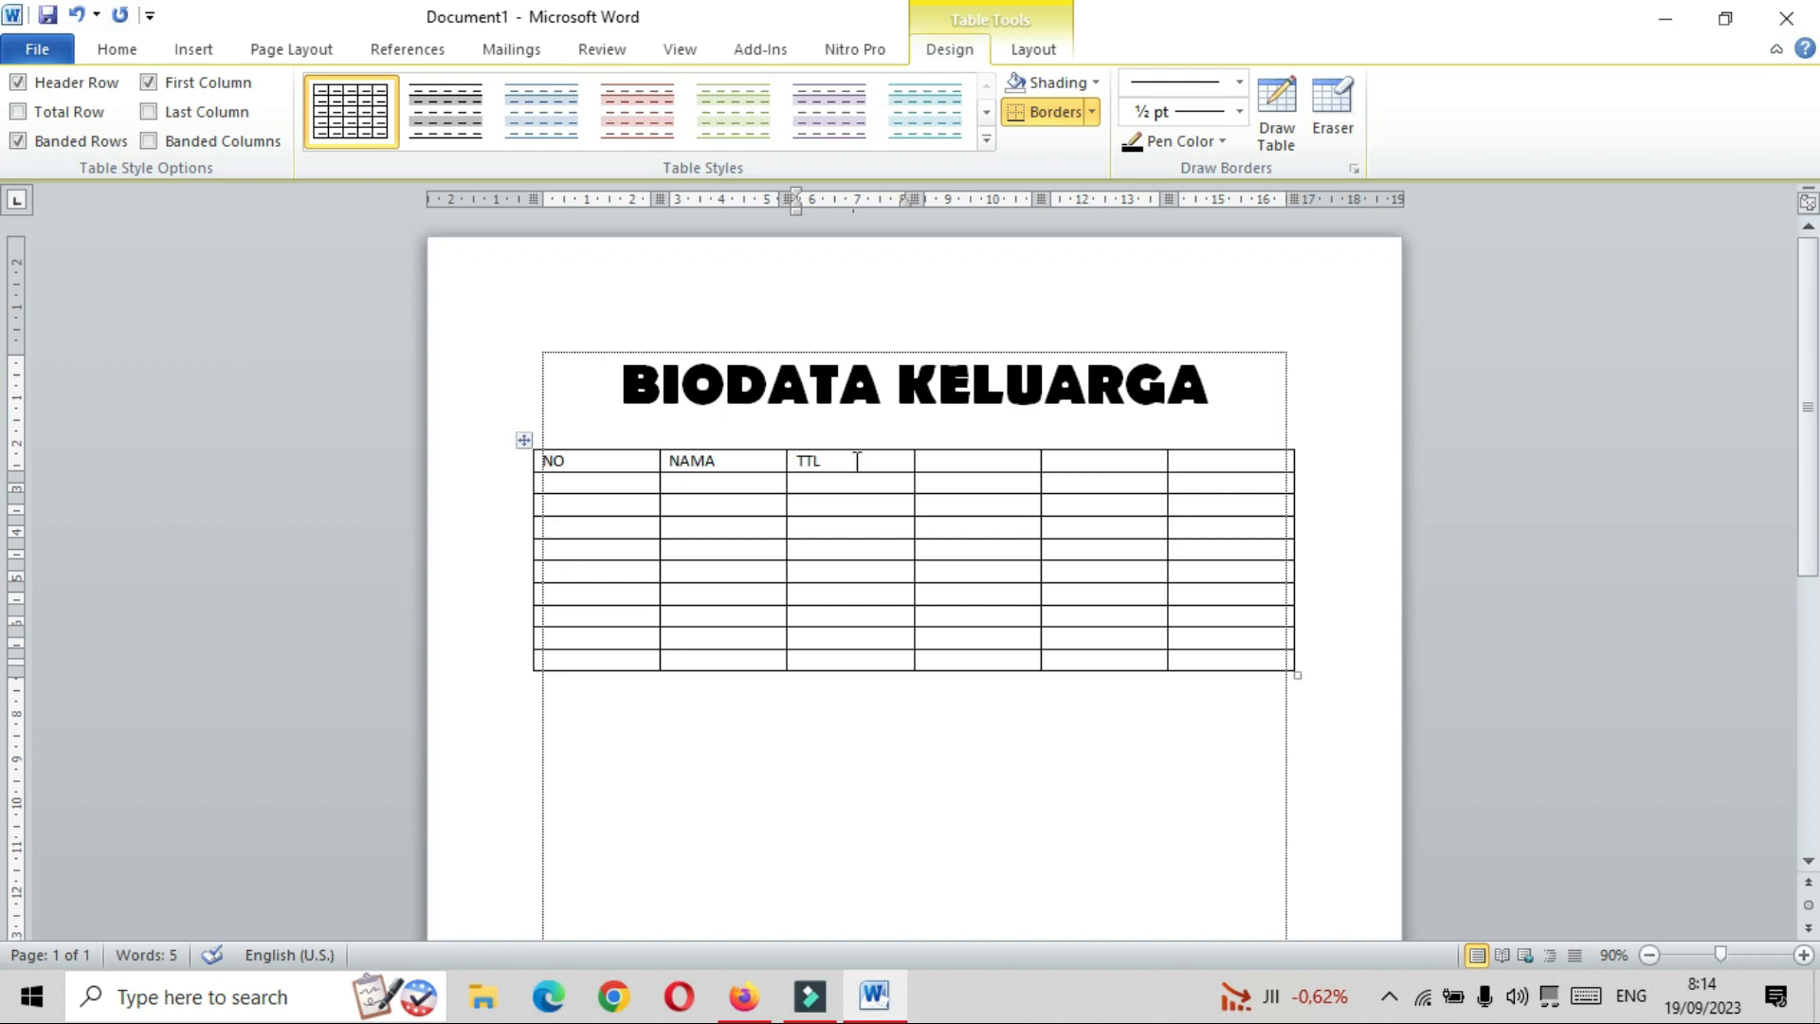
pyautogui.click(976, 460)
pyautogui.write('PEK')
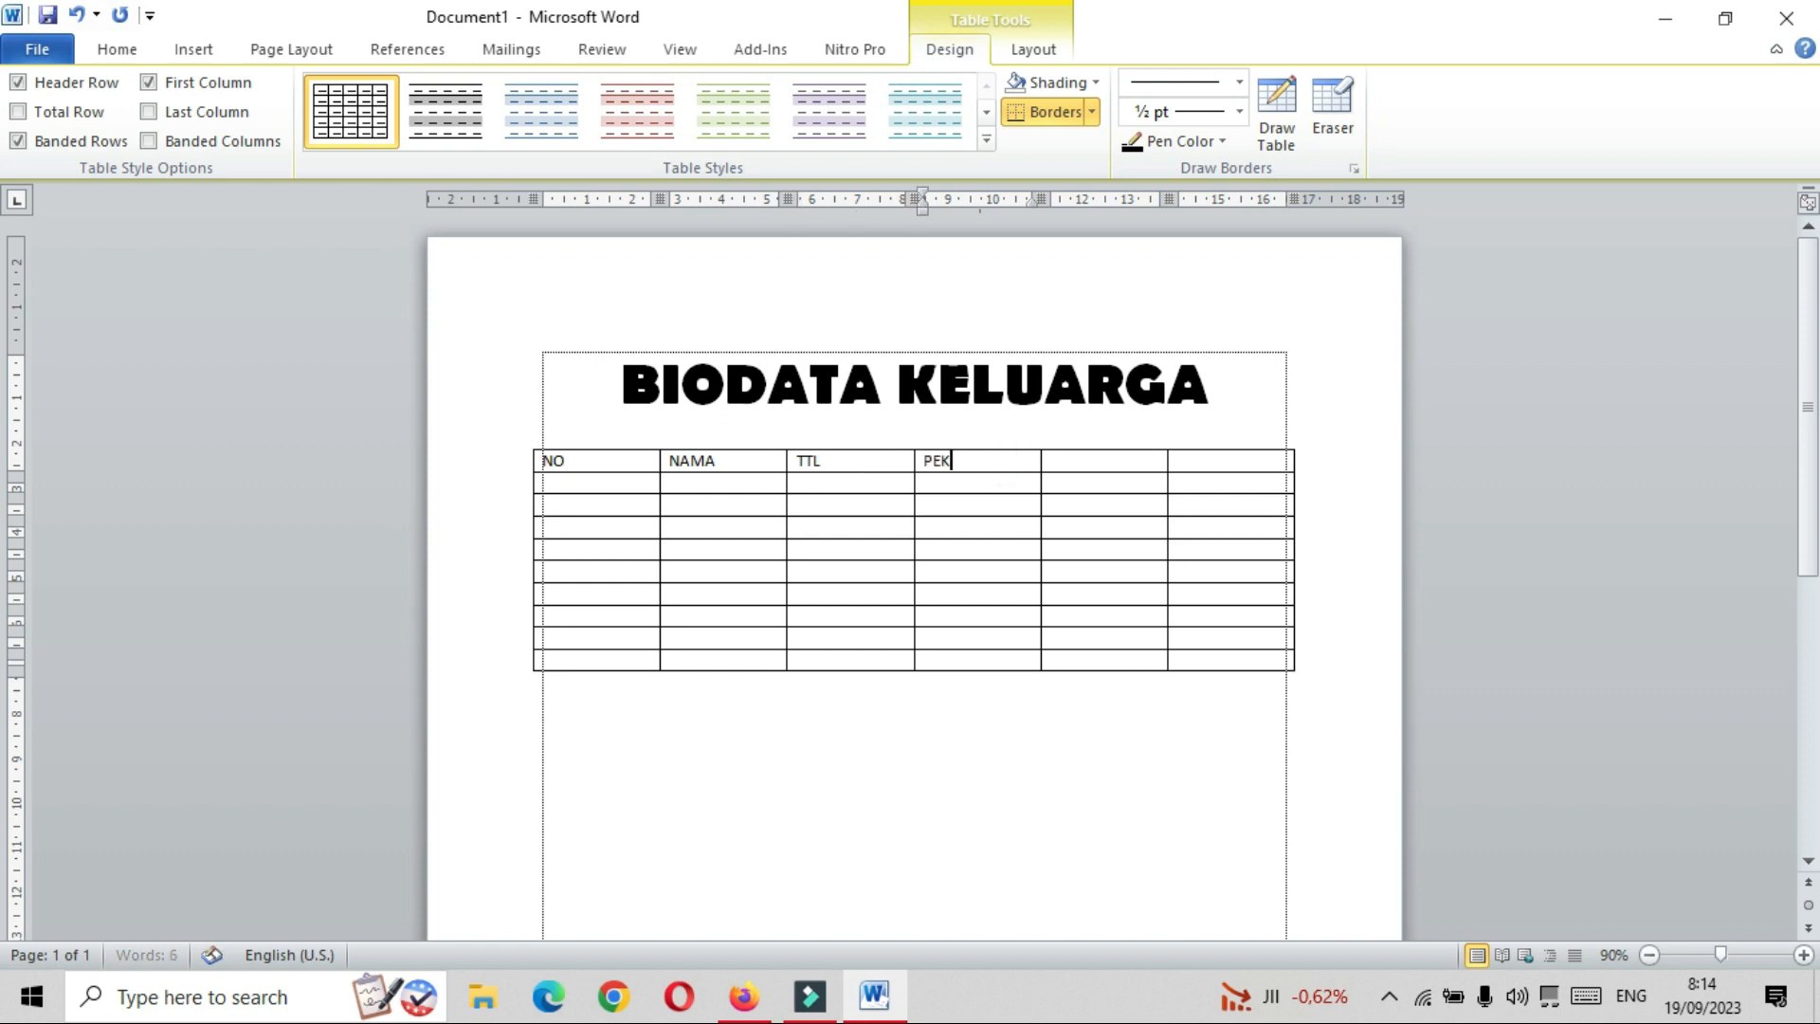
pyautogui.write('ERJAAN')
pyautogui.click(1127, 460)
pyautogui.write('ALAMAT')
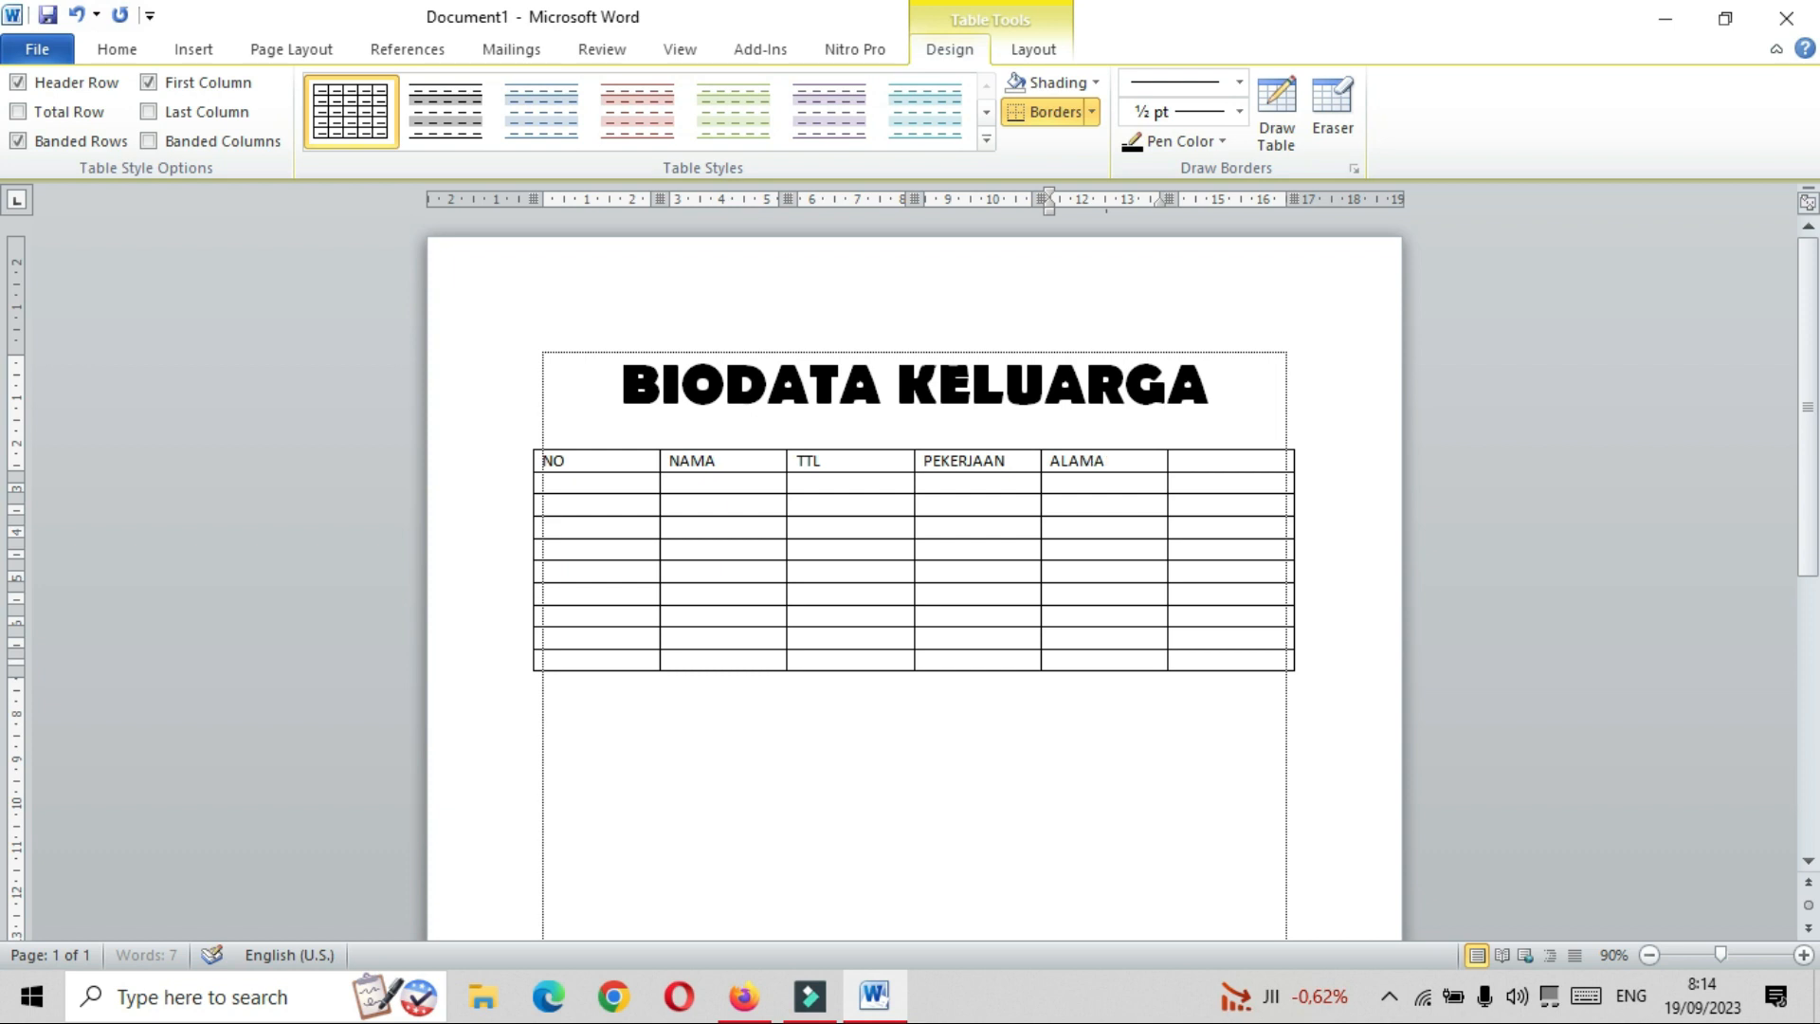
pyautogui.click(1258, 459)
pyautogui.write('KET')
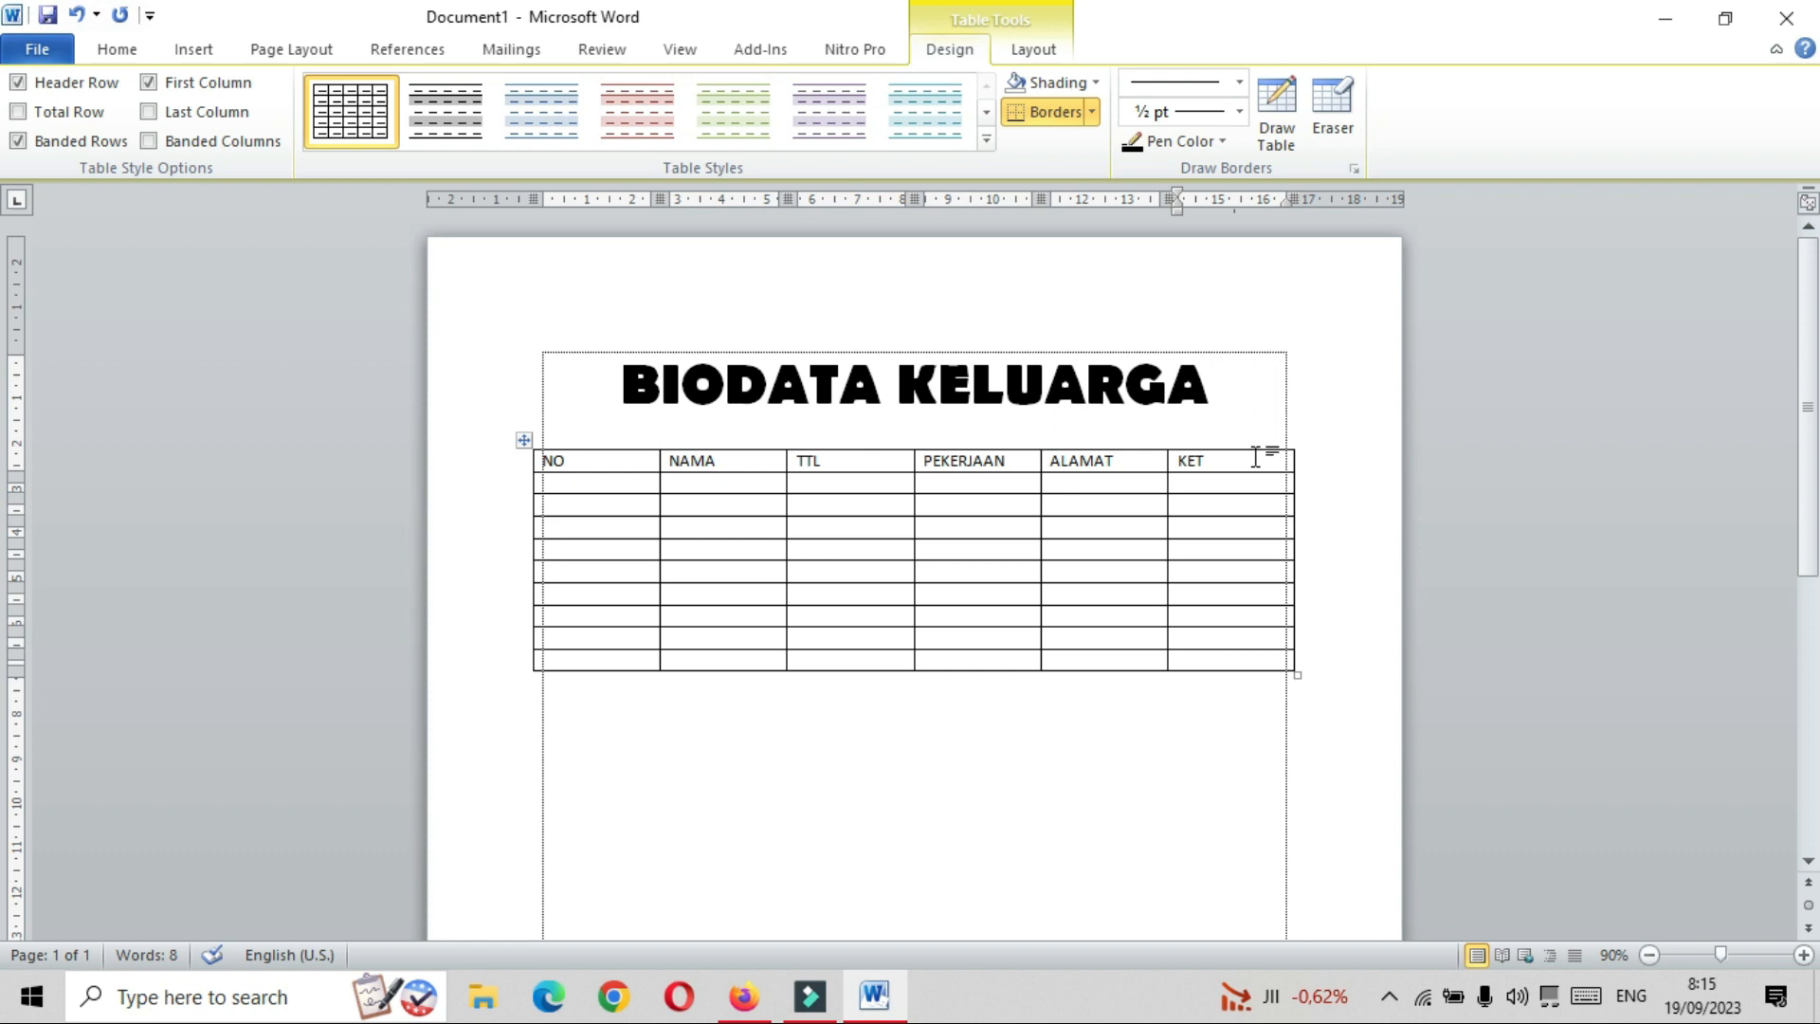
pyautogui.click(595, 455)
# Narrow the NO column and number its first rows 1 to 5.
pyautogui.click(596, 459)
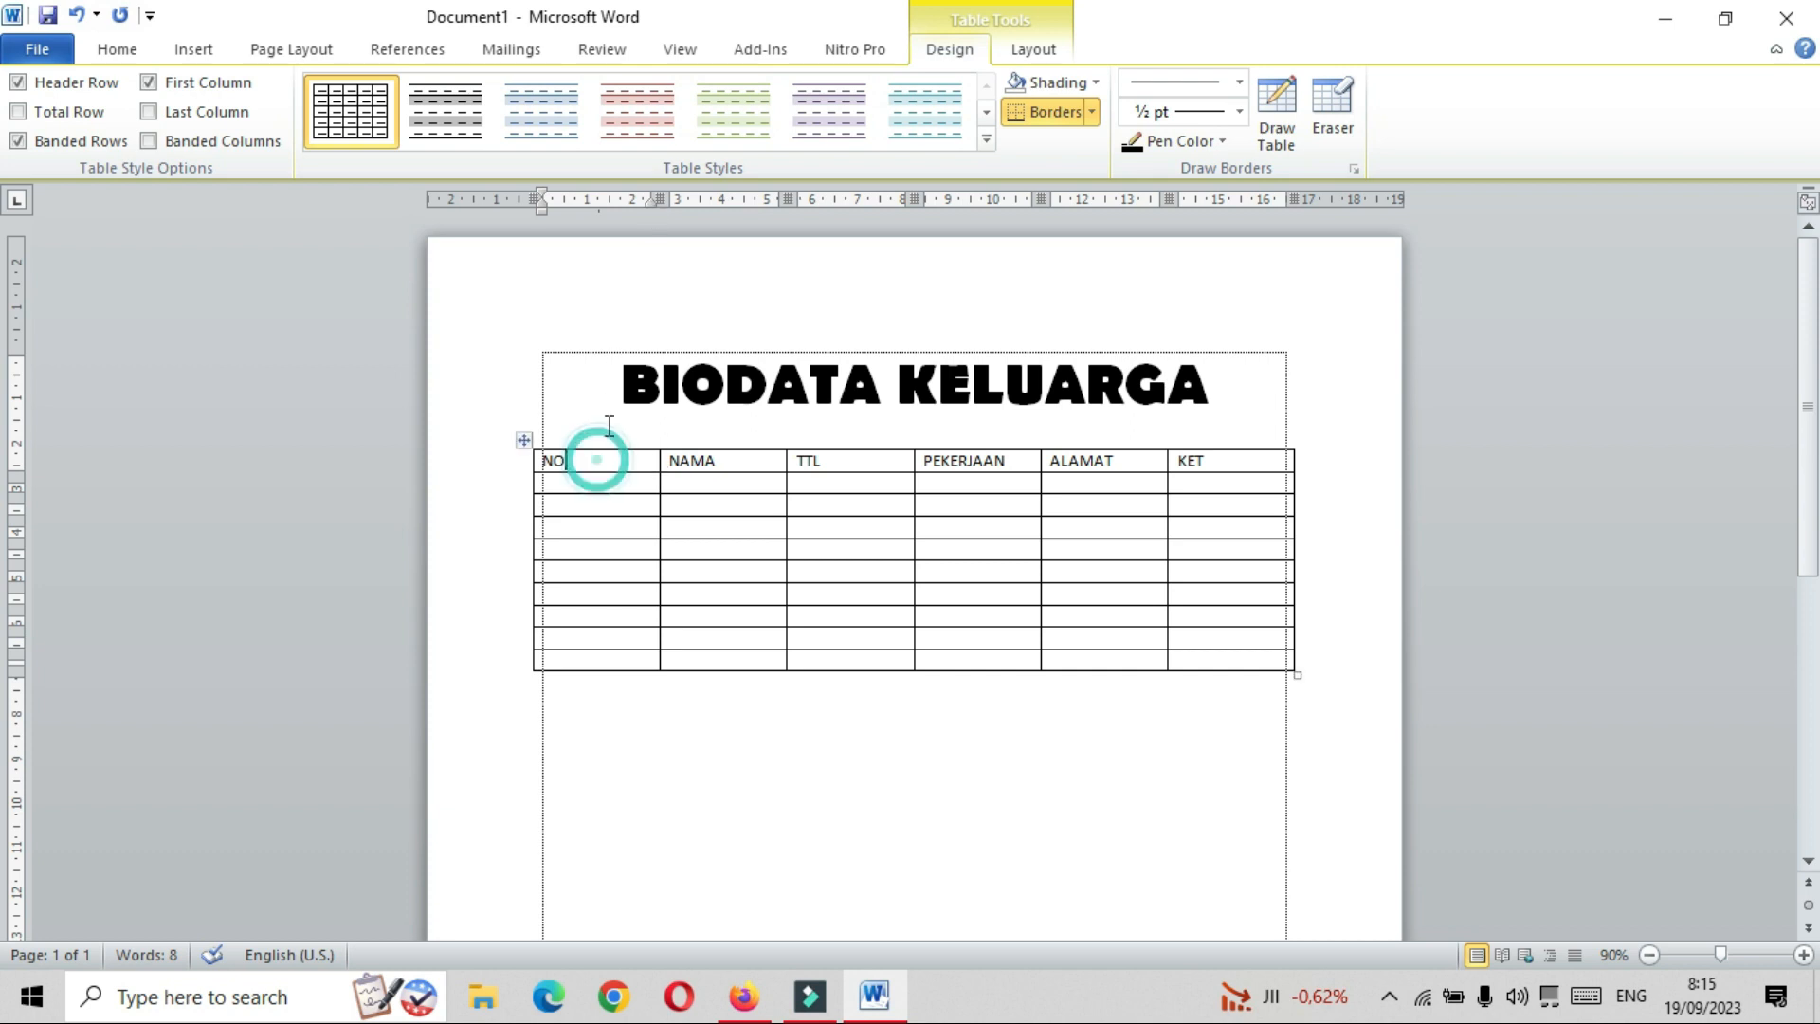
pyautogui.moveTo(662, 194); pyautogui.dragTo(574, 195)
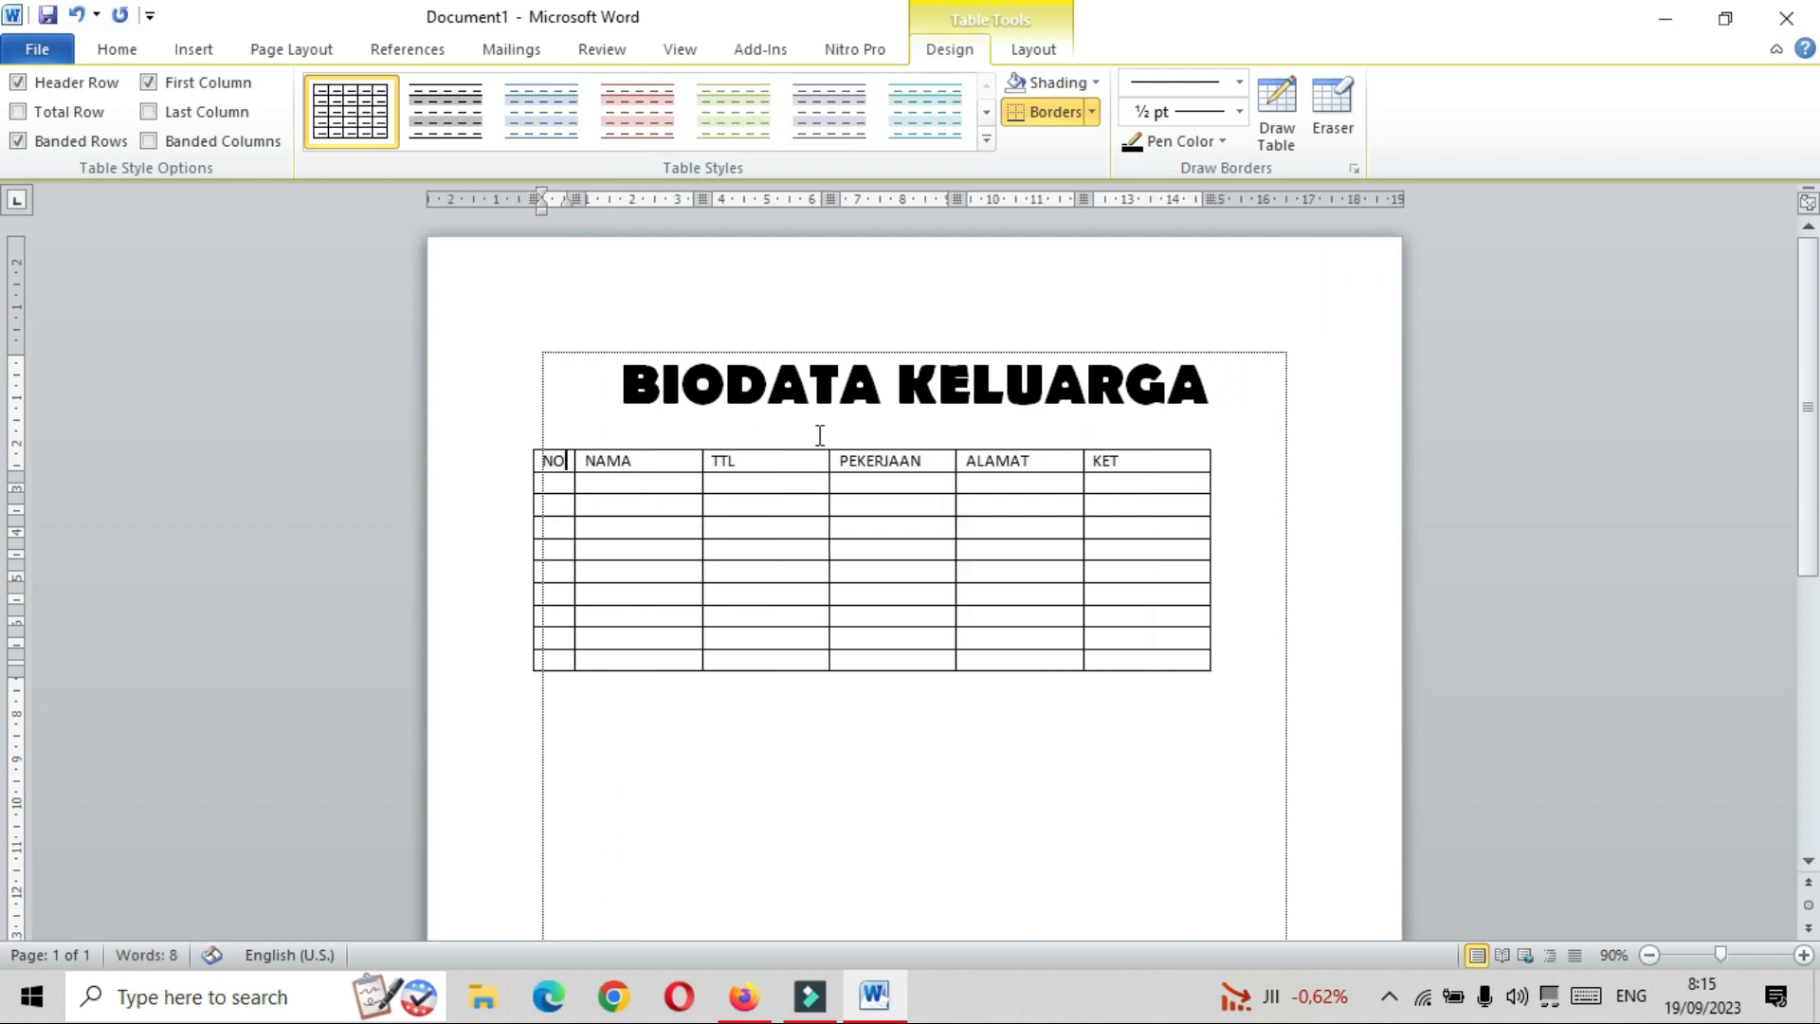
pyautogui.click(565, 484)
pyautogui.write('1')
pyautogui.press('Down')
pyautogui.write('2')
pyautogui.press('Down')
pyautogui.write('3')
pyautogui.press('Down')
pyautogui.write('4')
pyautogui.press('Down')
pyautogui.write('5')
# Number rows 6 to 9, then add a new bottom row numbered 10.
pyautogui.press('Down')
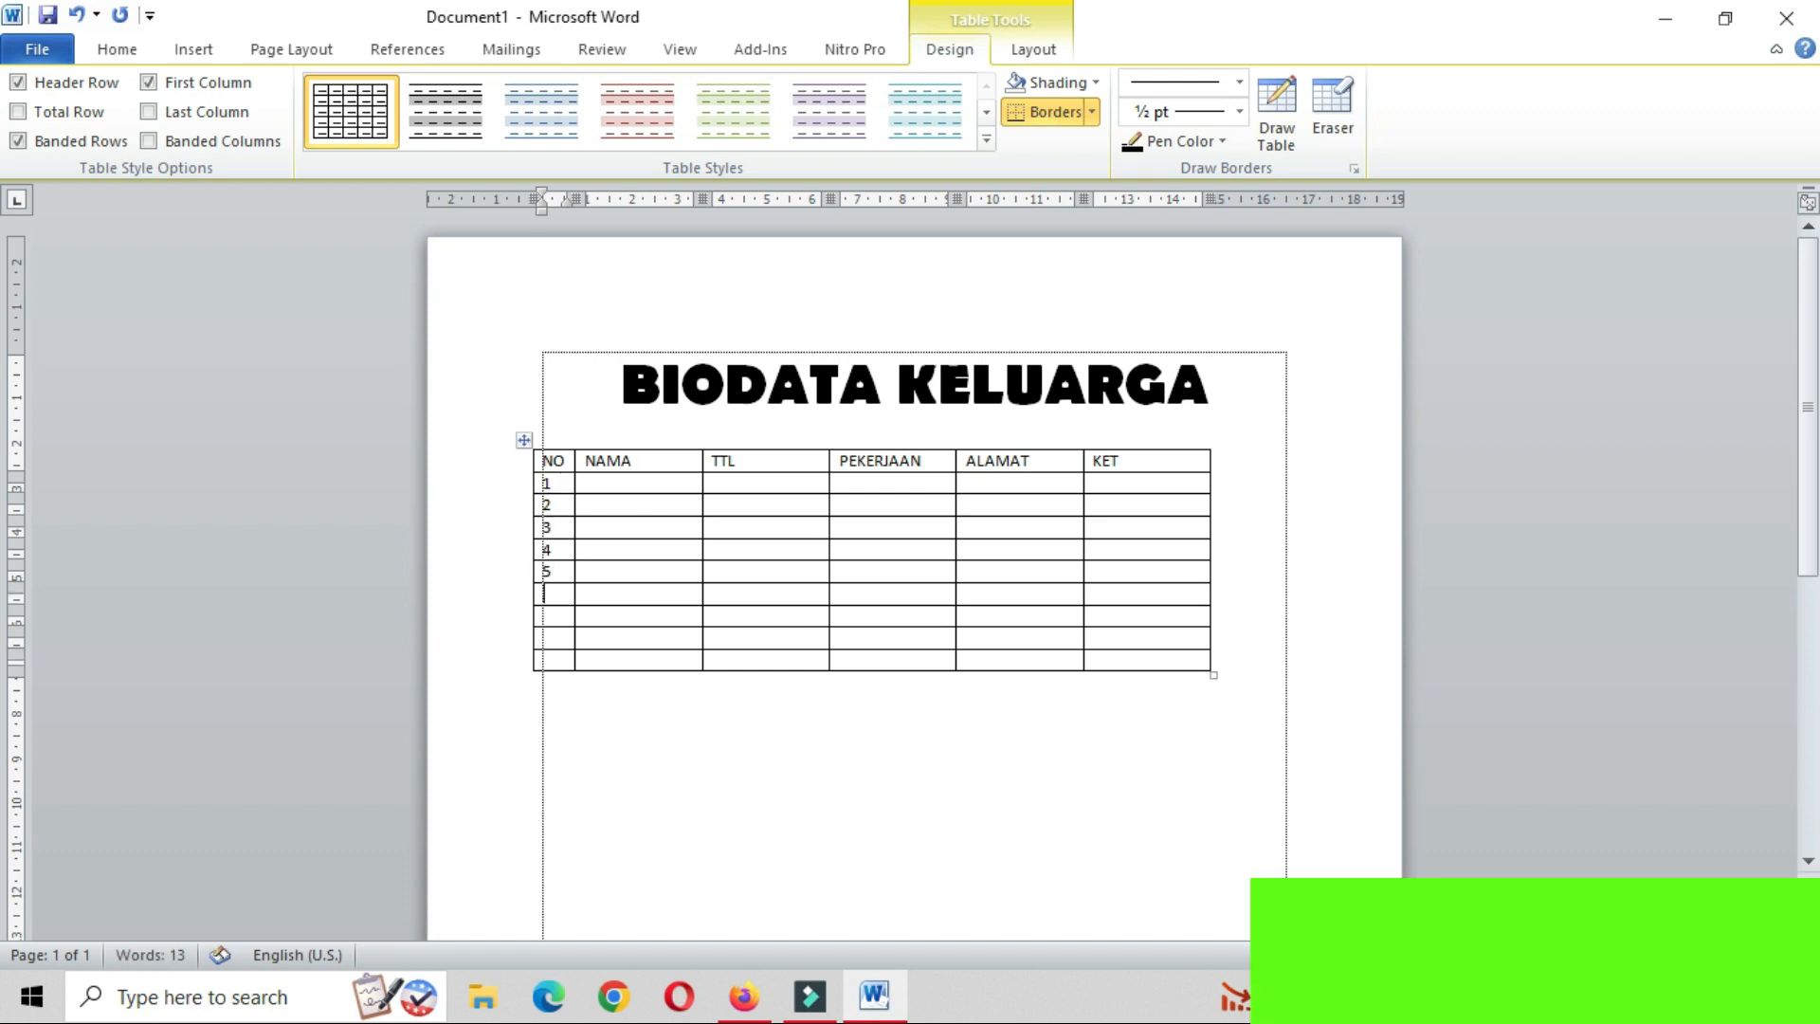
pyautogui.write('6')
pyautogui.press('Down')
pyautogui.write('7')
pyautogui.press('Down')
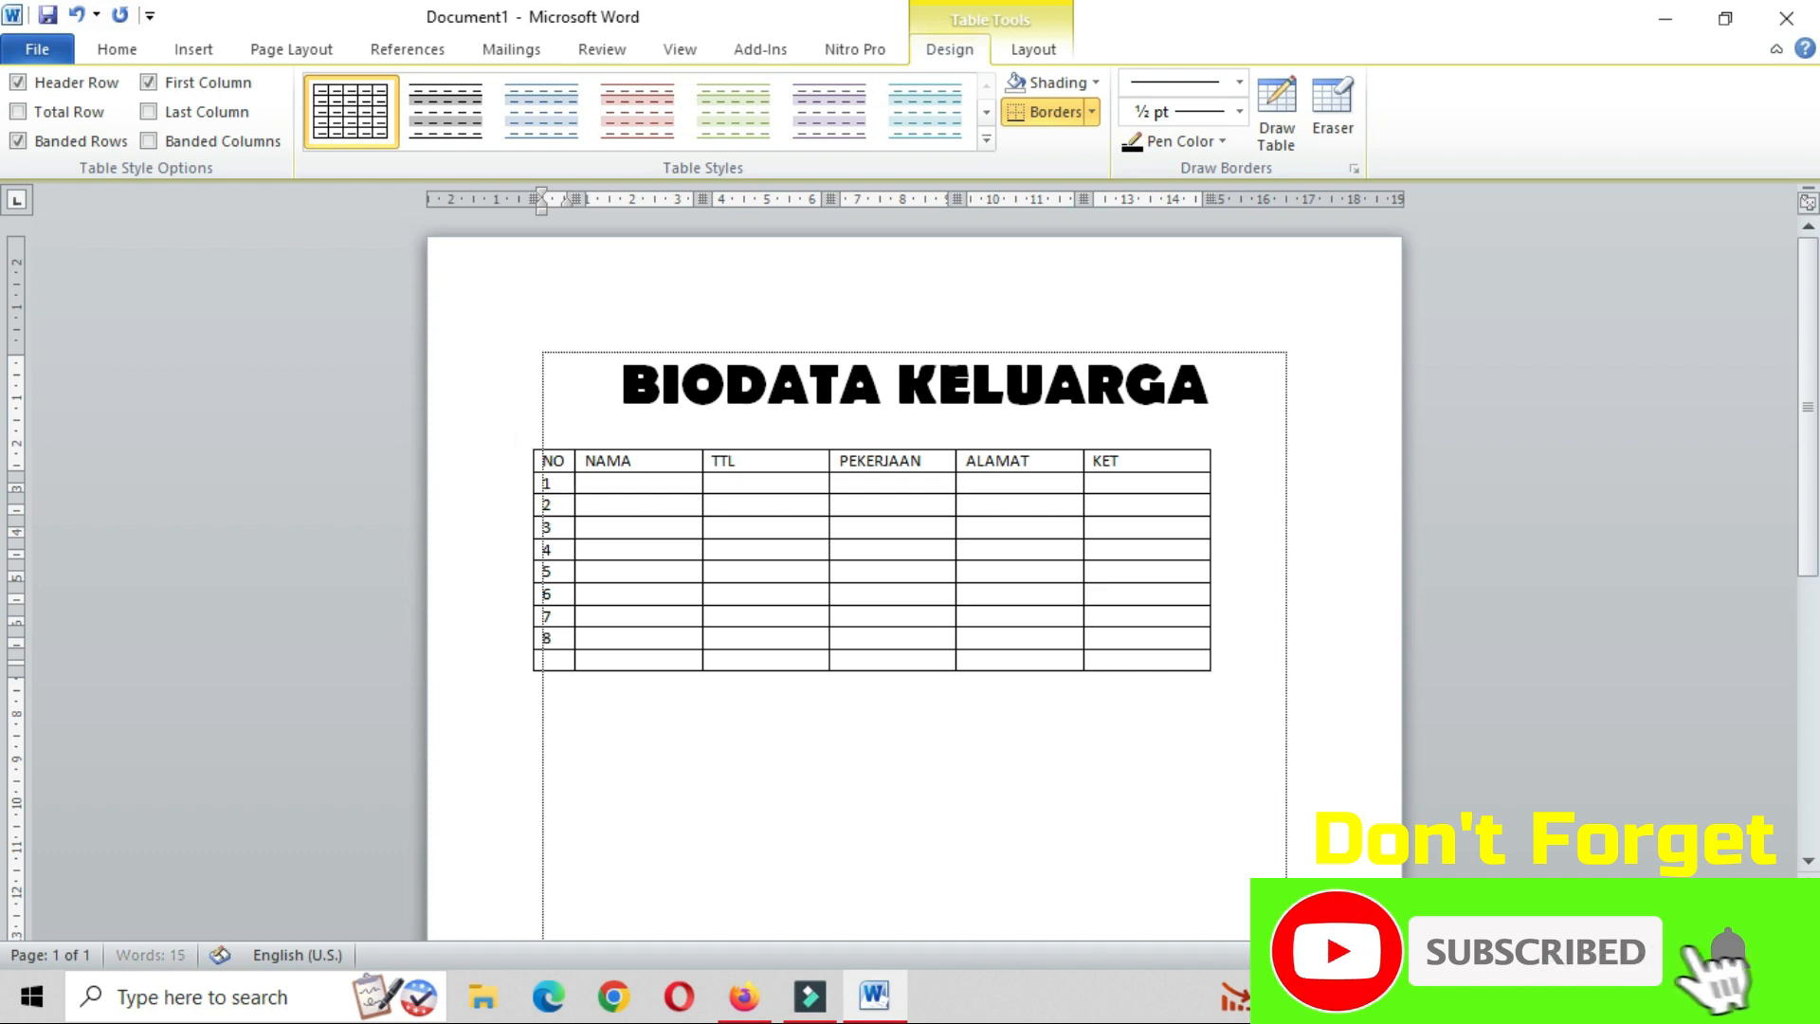
pyautogui.write('8')
pyautogui.press('Down')
pyautogui.write('9')
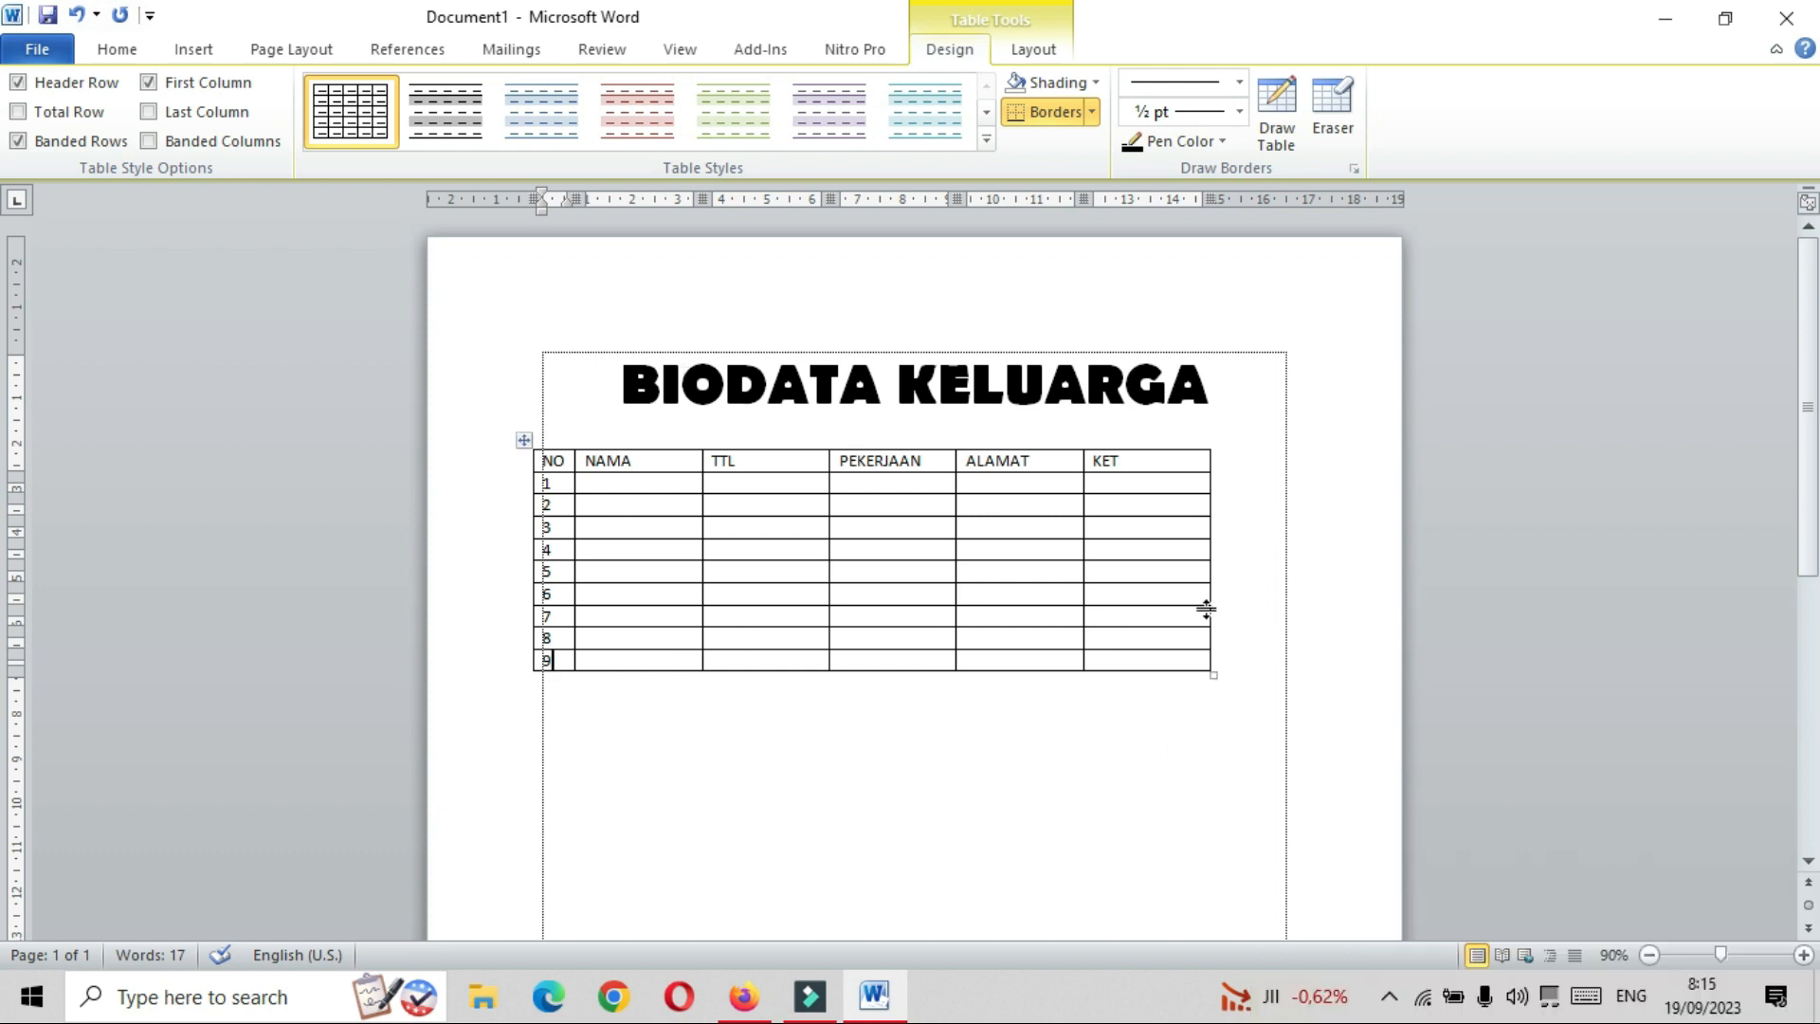
pyautogui.click(1211, 657)
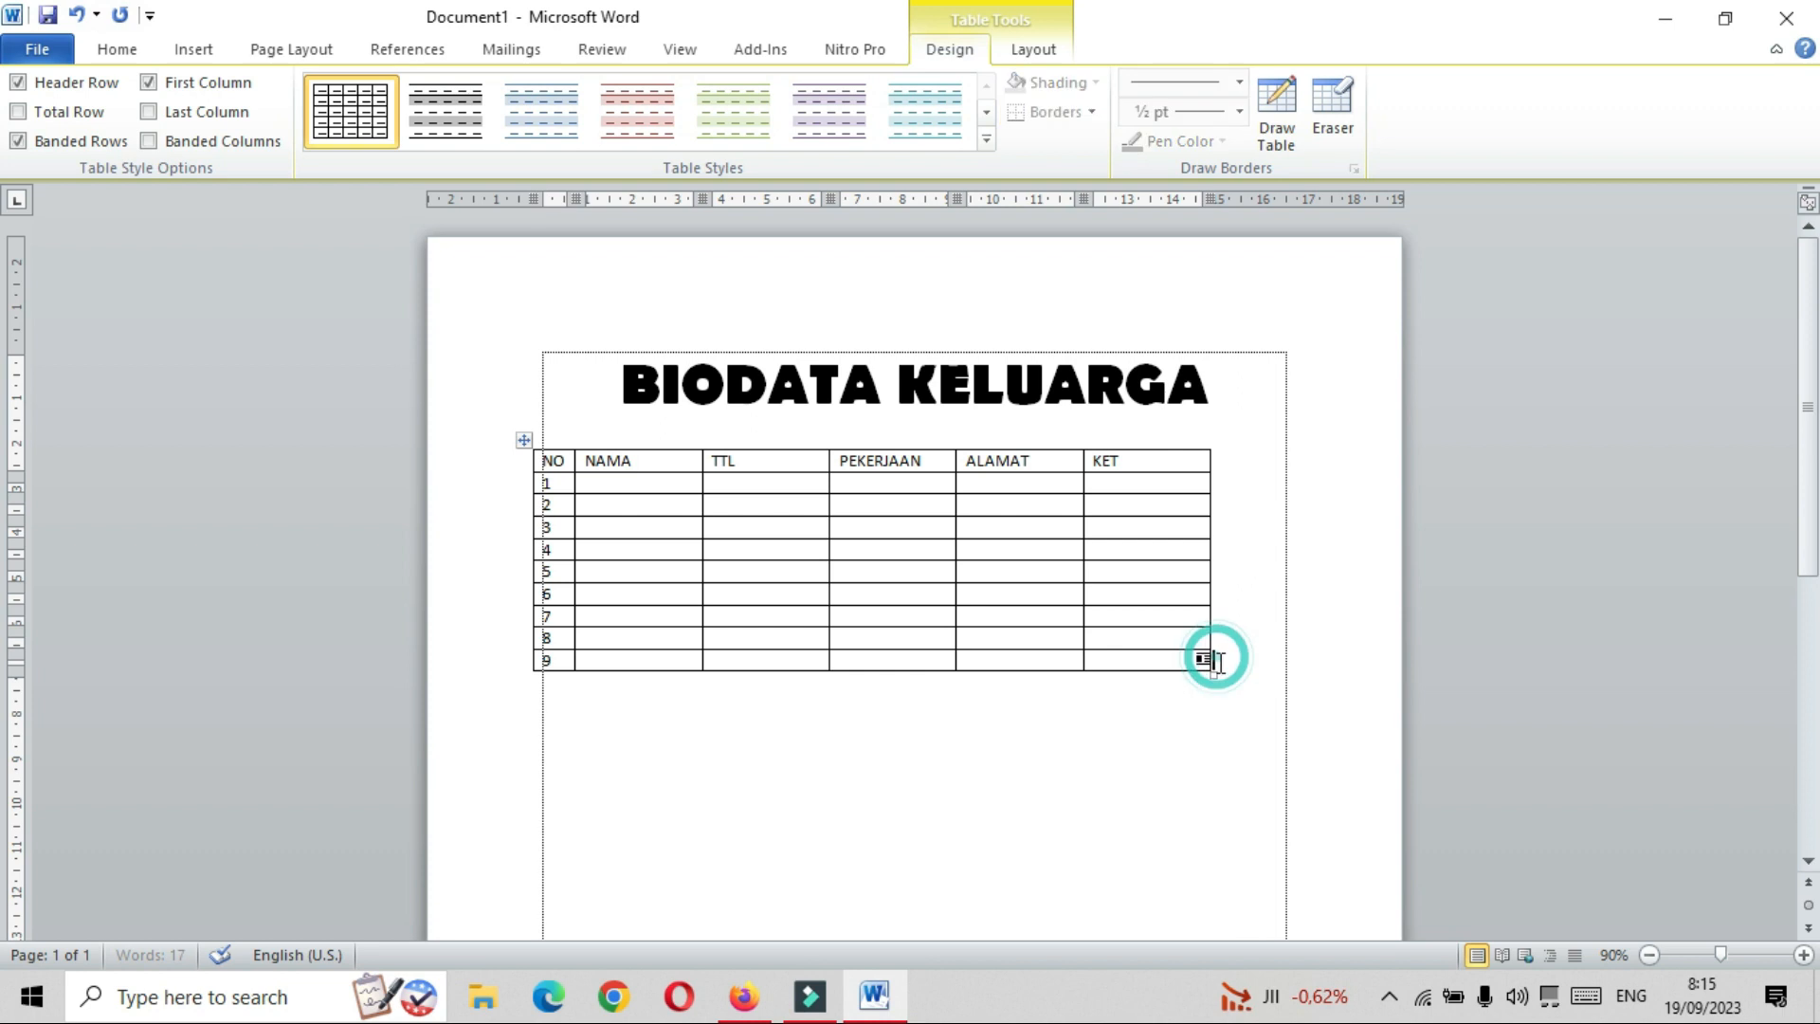
pyautogui.press('Tab')
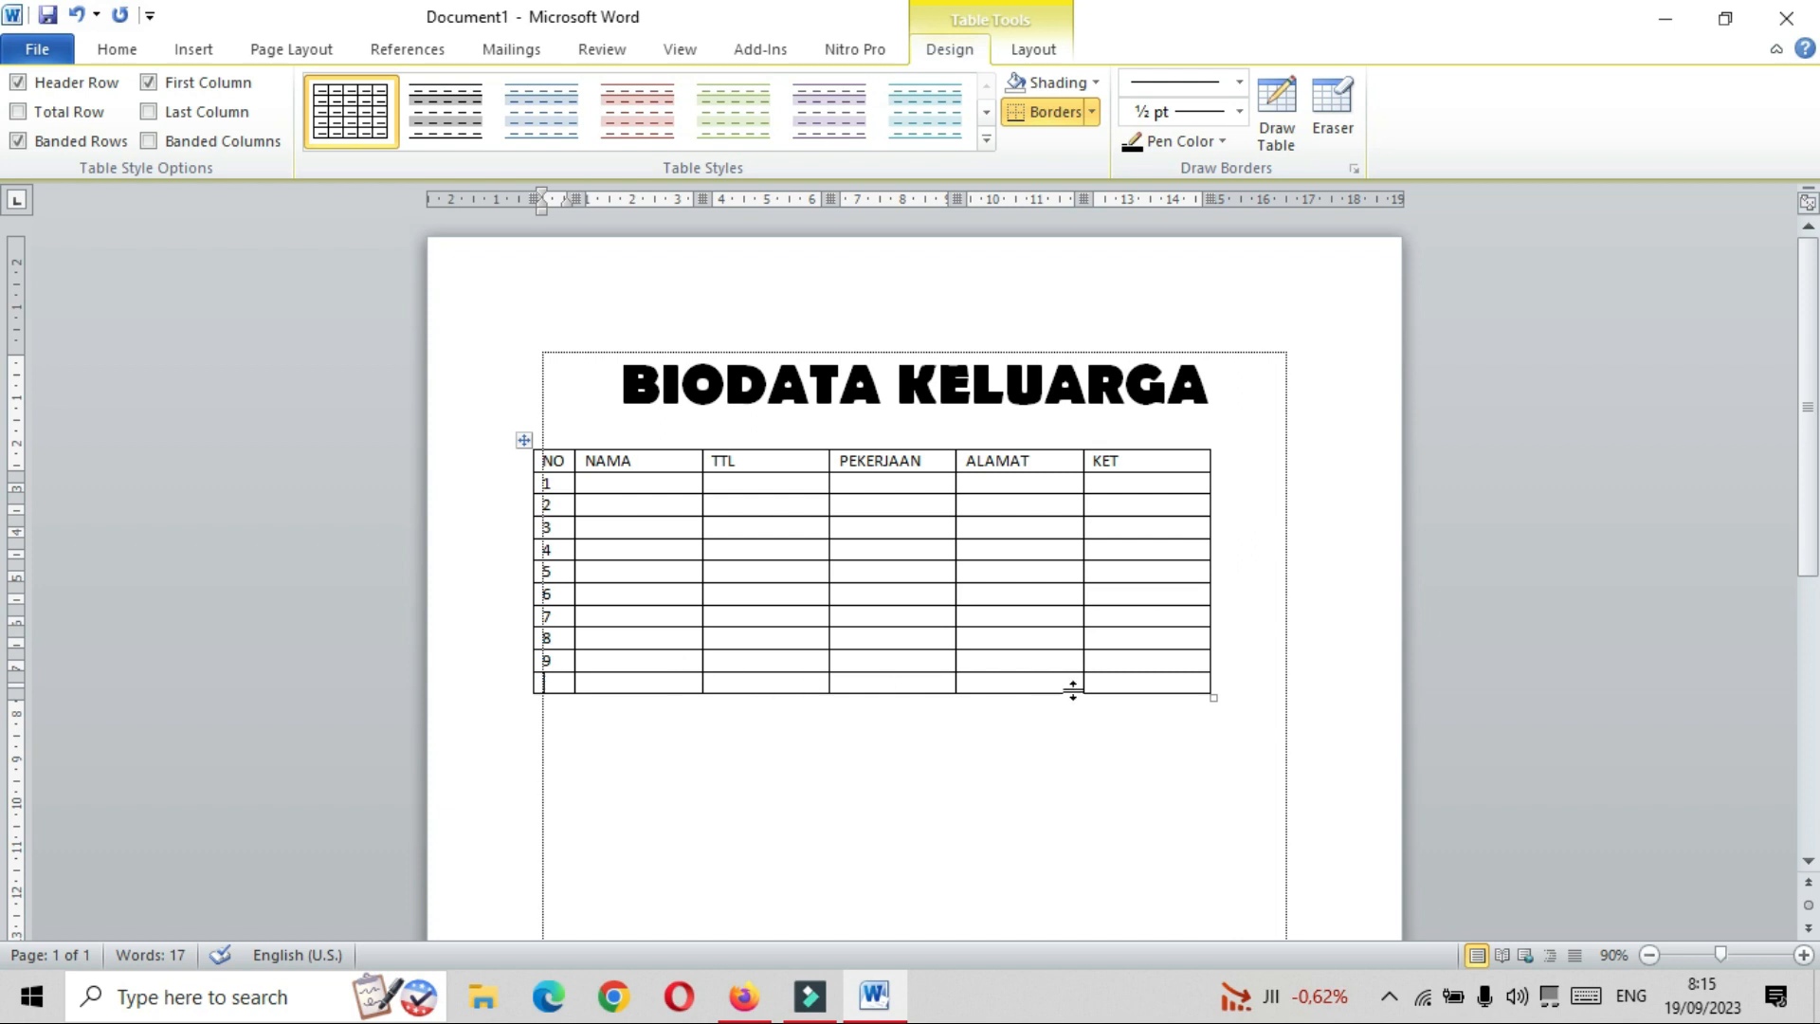
pyautogui.write('10')
# Fill row 1 with ADI, 20 AGUSTUS 2000, MAHASISWA, SI, KULIAH.
pyautogui.click(615, 484)
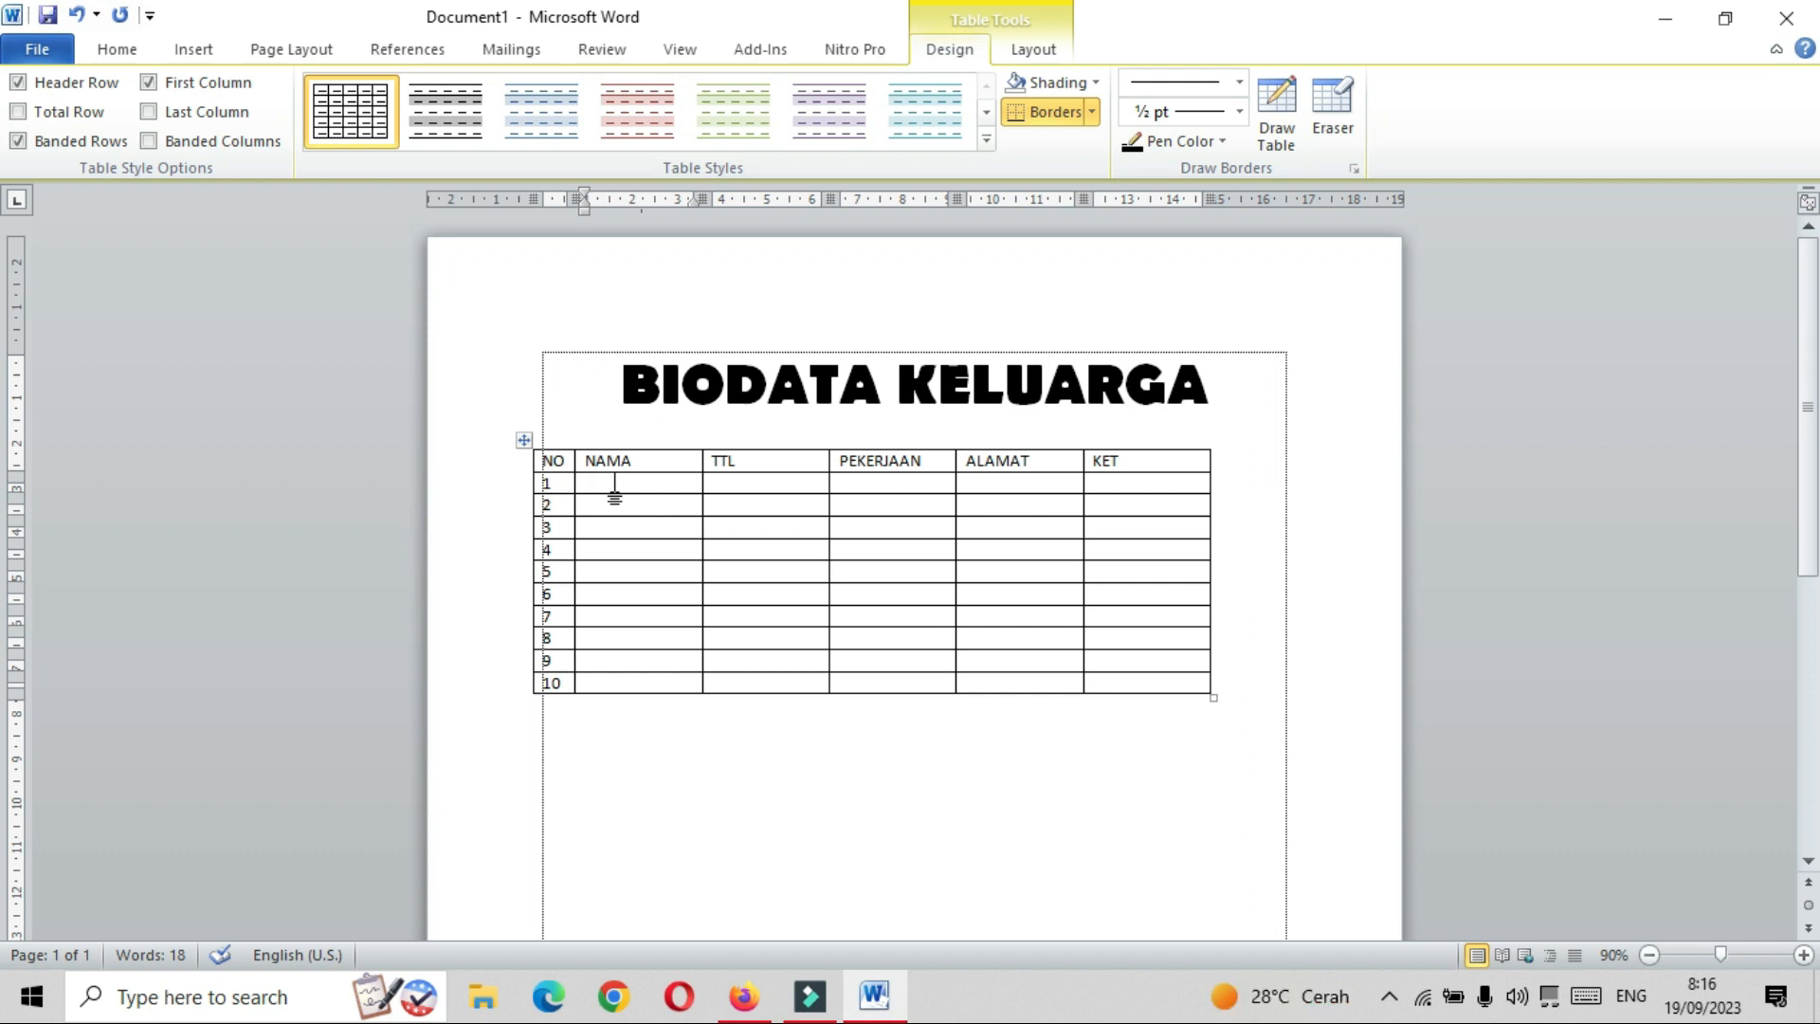
pyautogui.write('ADI')
pyautogui.press('Tab')
pyautogui.write('20')
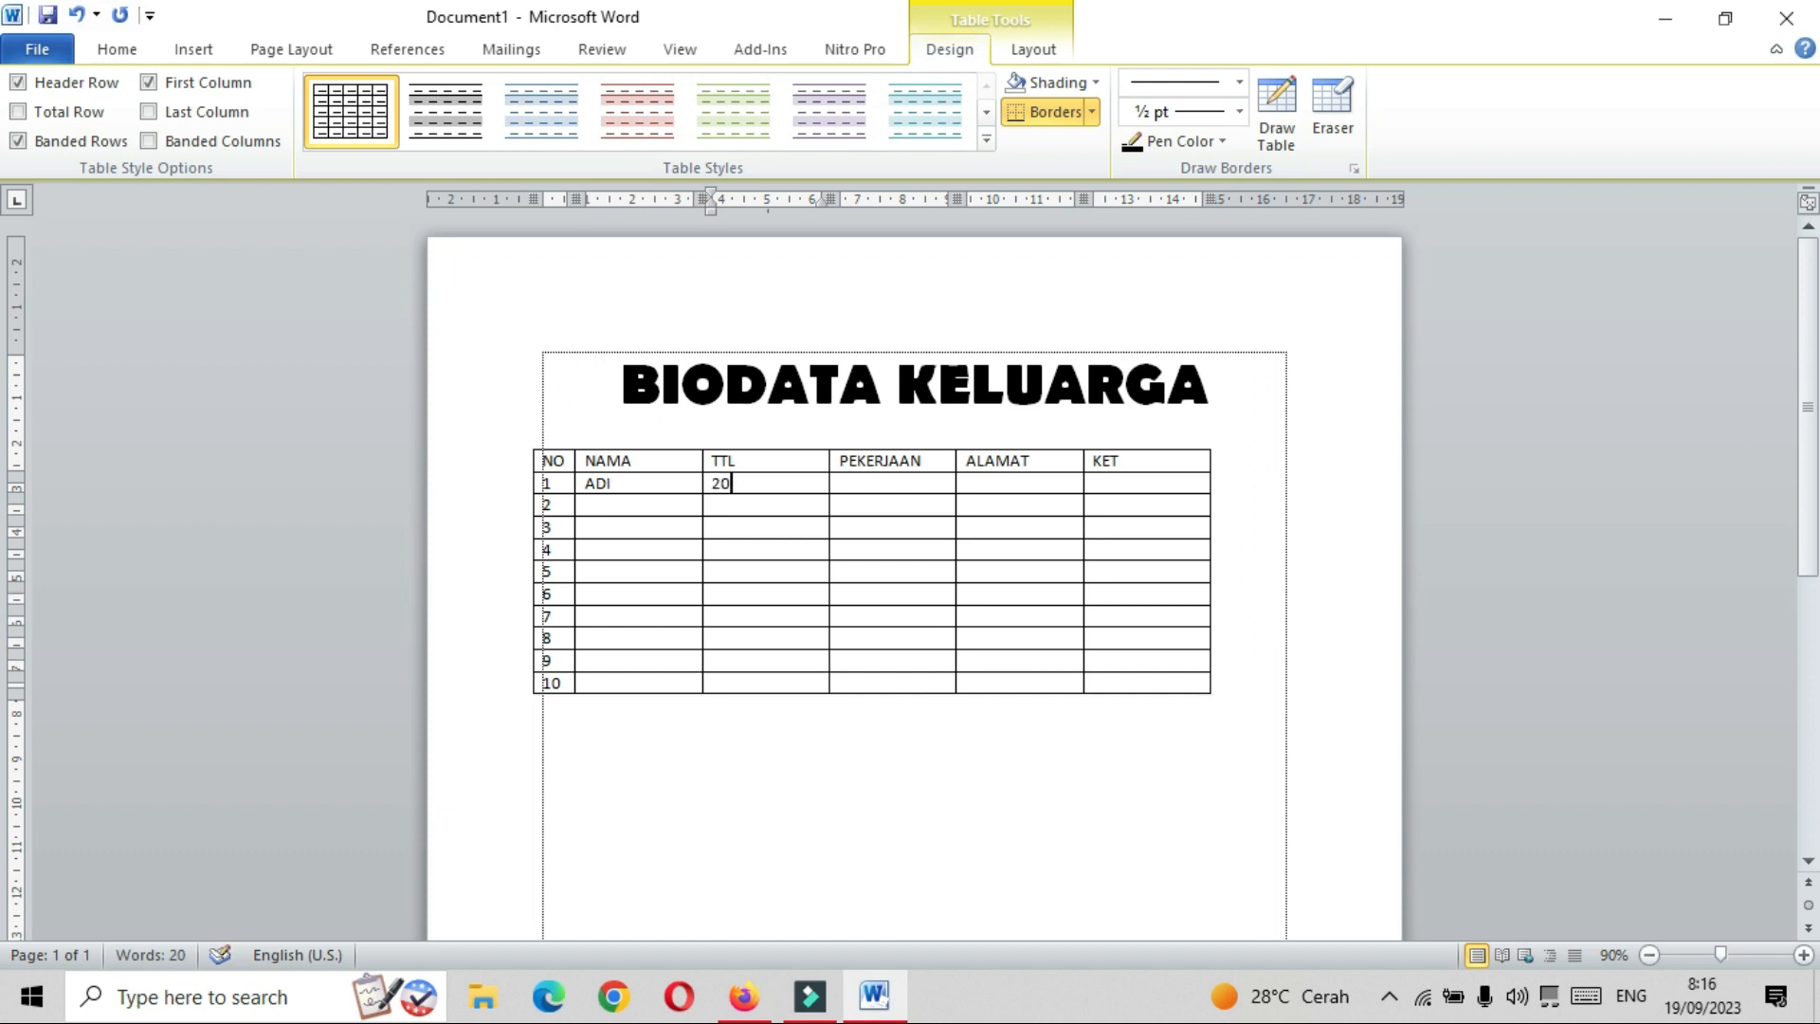
pyautogui.write(' AGUSTUS 2000')
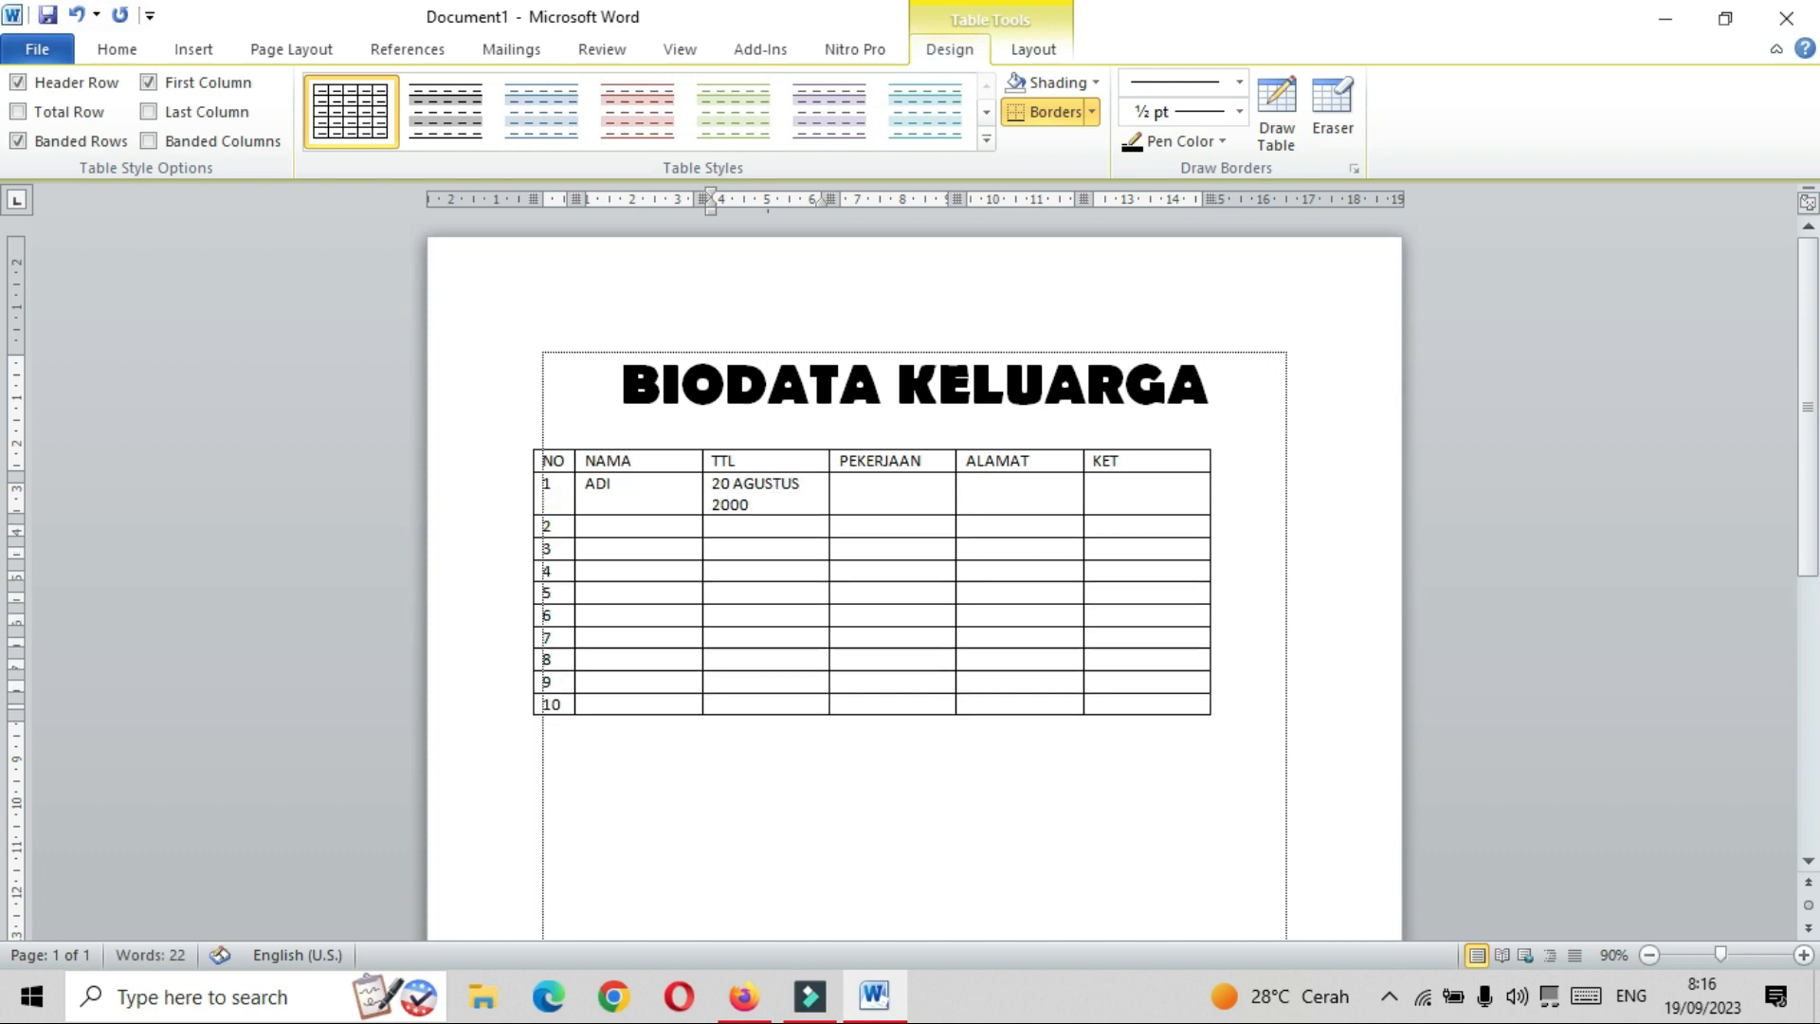
pyautogui.click(906, 488)
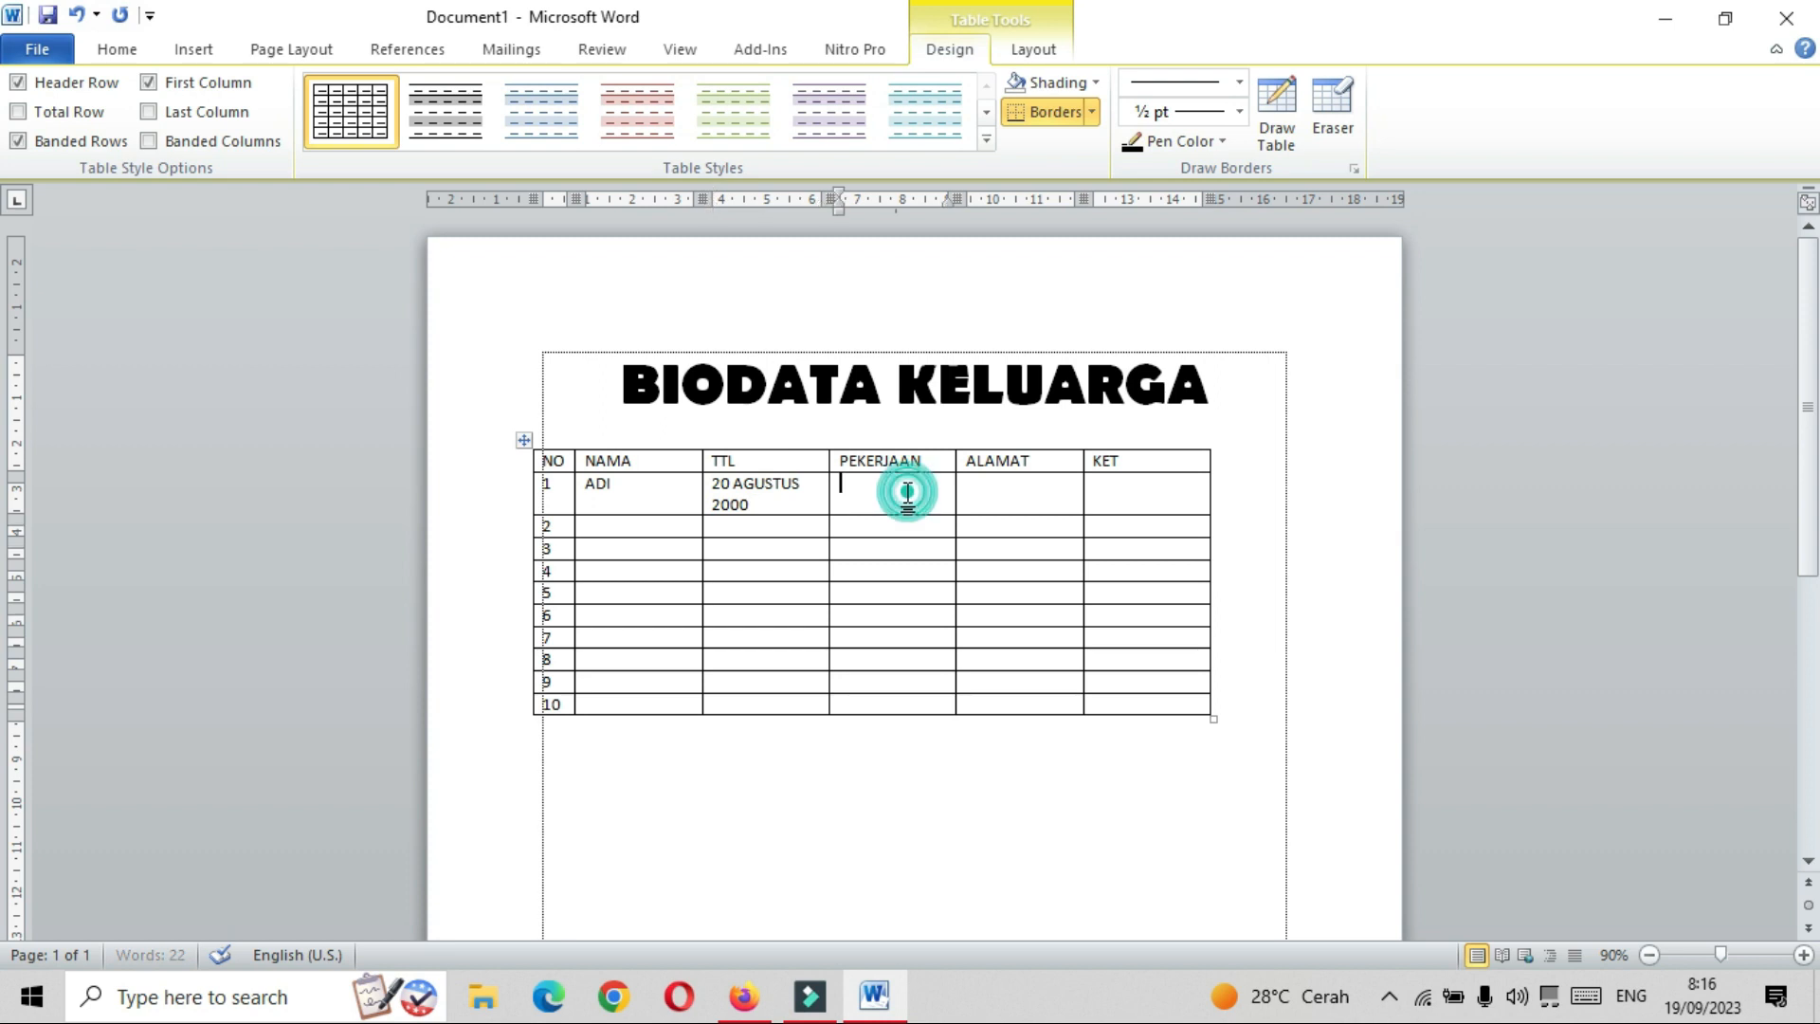
pyautogui.write('MAHASIS')
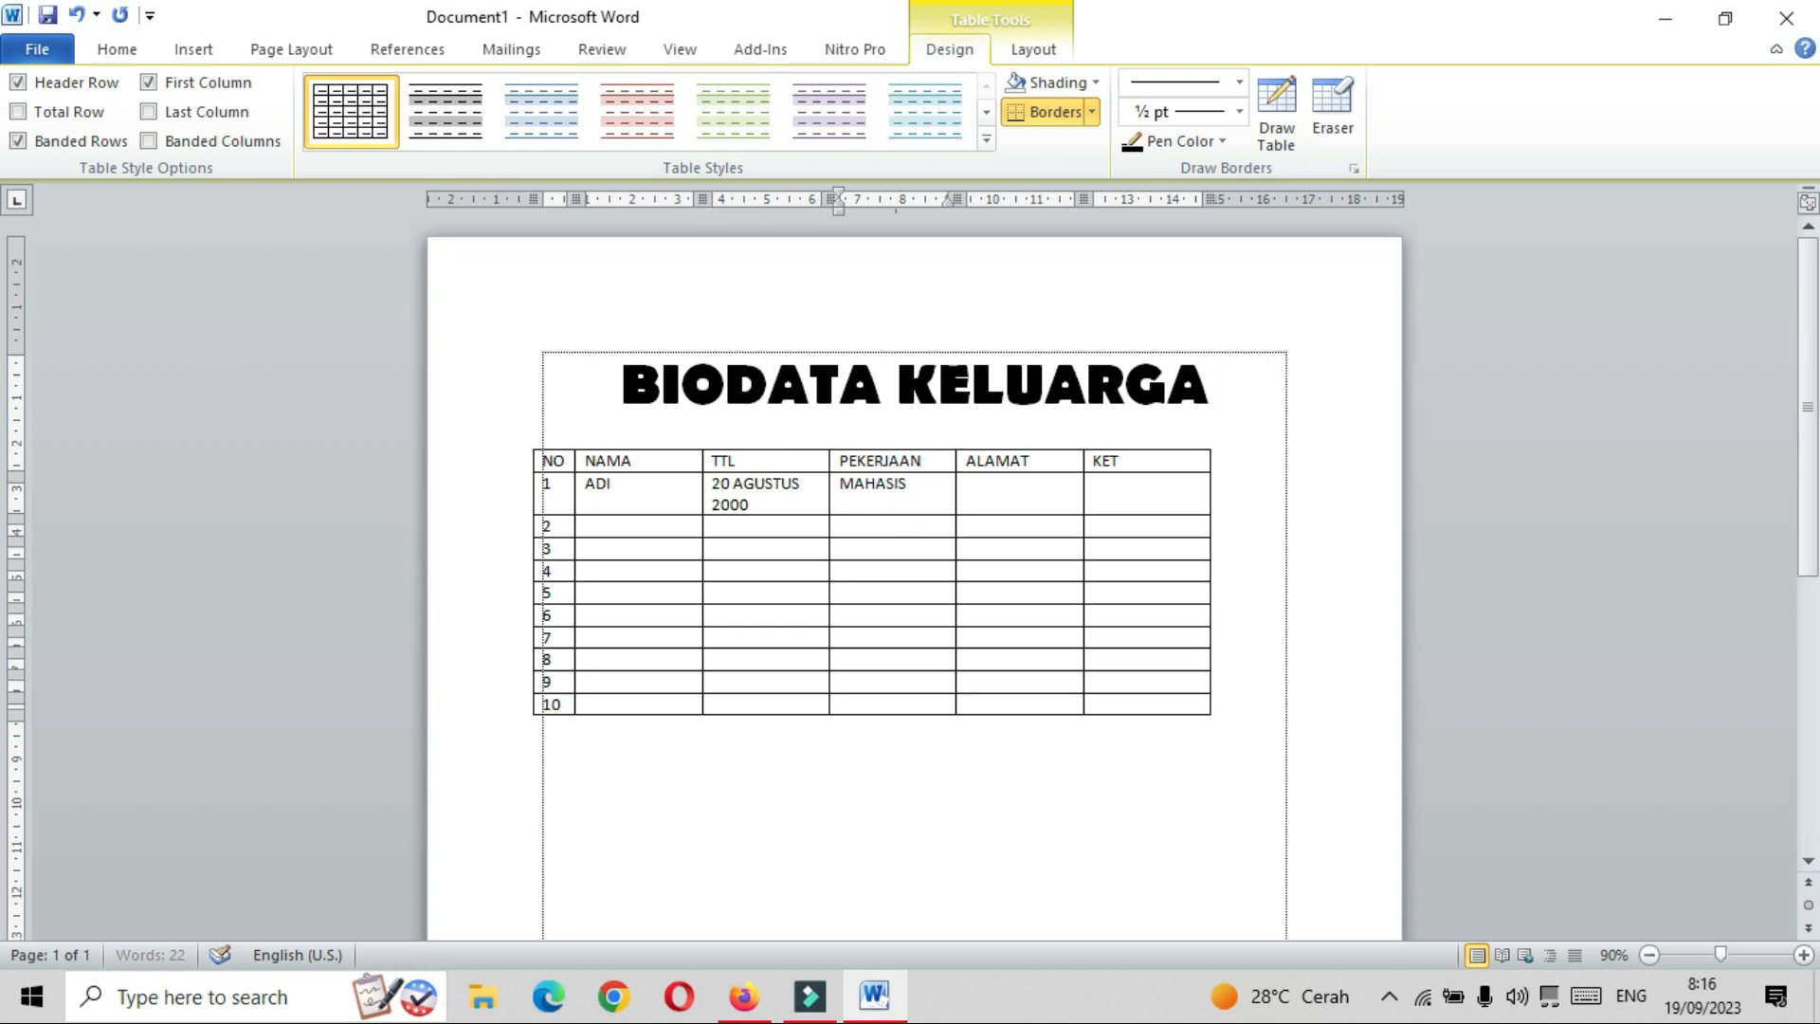
pyautogui.write('WA')
pyautogui.click(1048, 493)
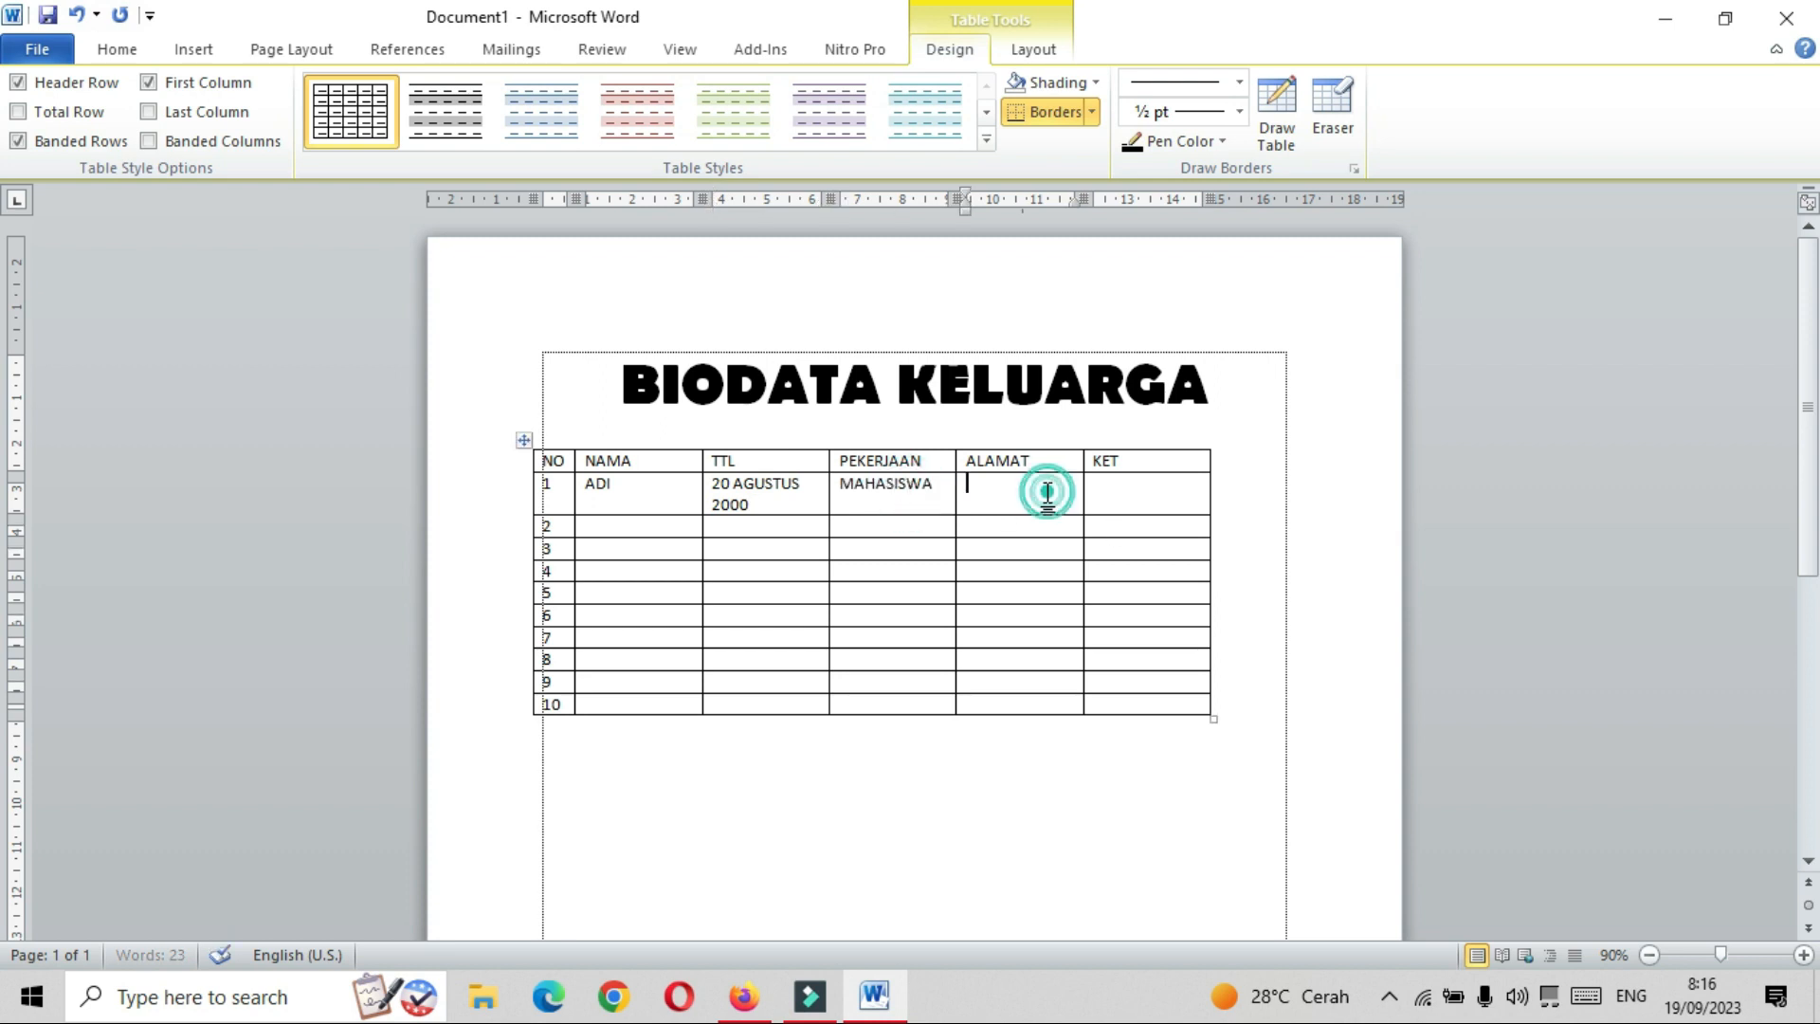
pyautogui.write('SILA')
pyautogui.click(1128, 494)
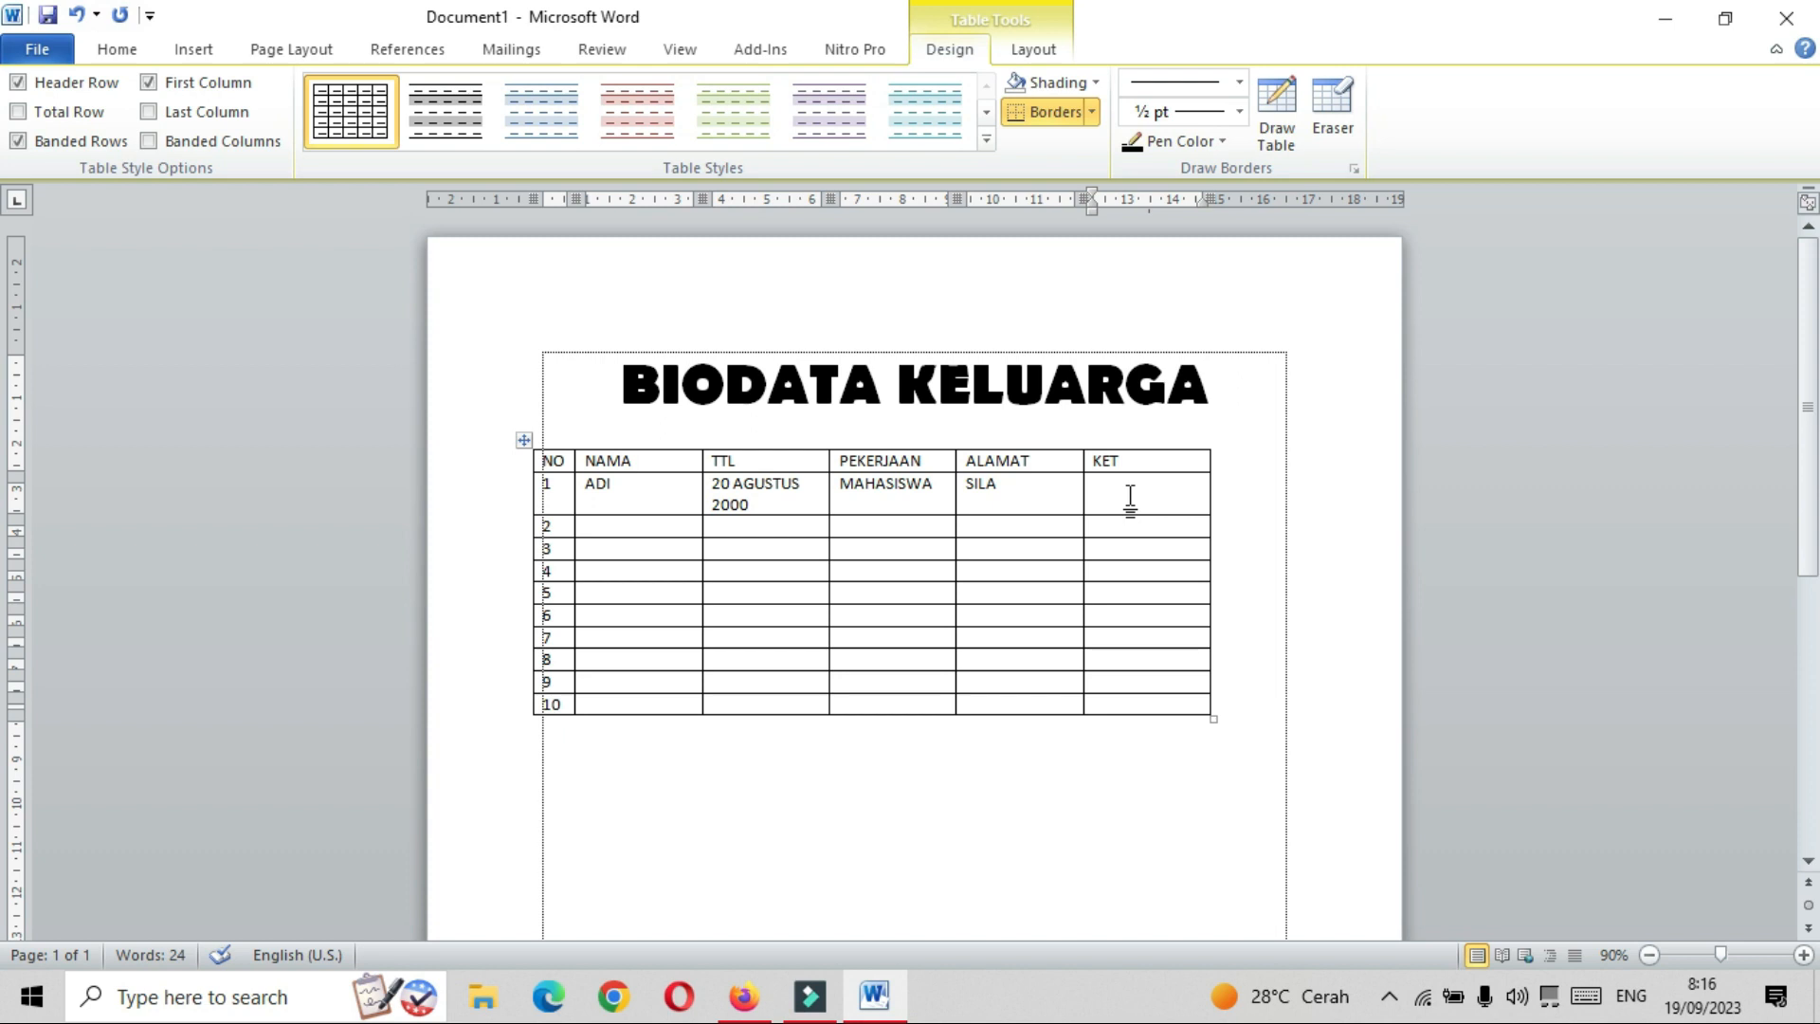
pyautogui.write('KULIAH')
pyautogui.click(629, 527)
pyautogui.write('ASNI')
pyautogui.press('Tab')
pyautogui.write('25 MEI 1999')
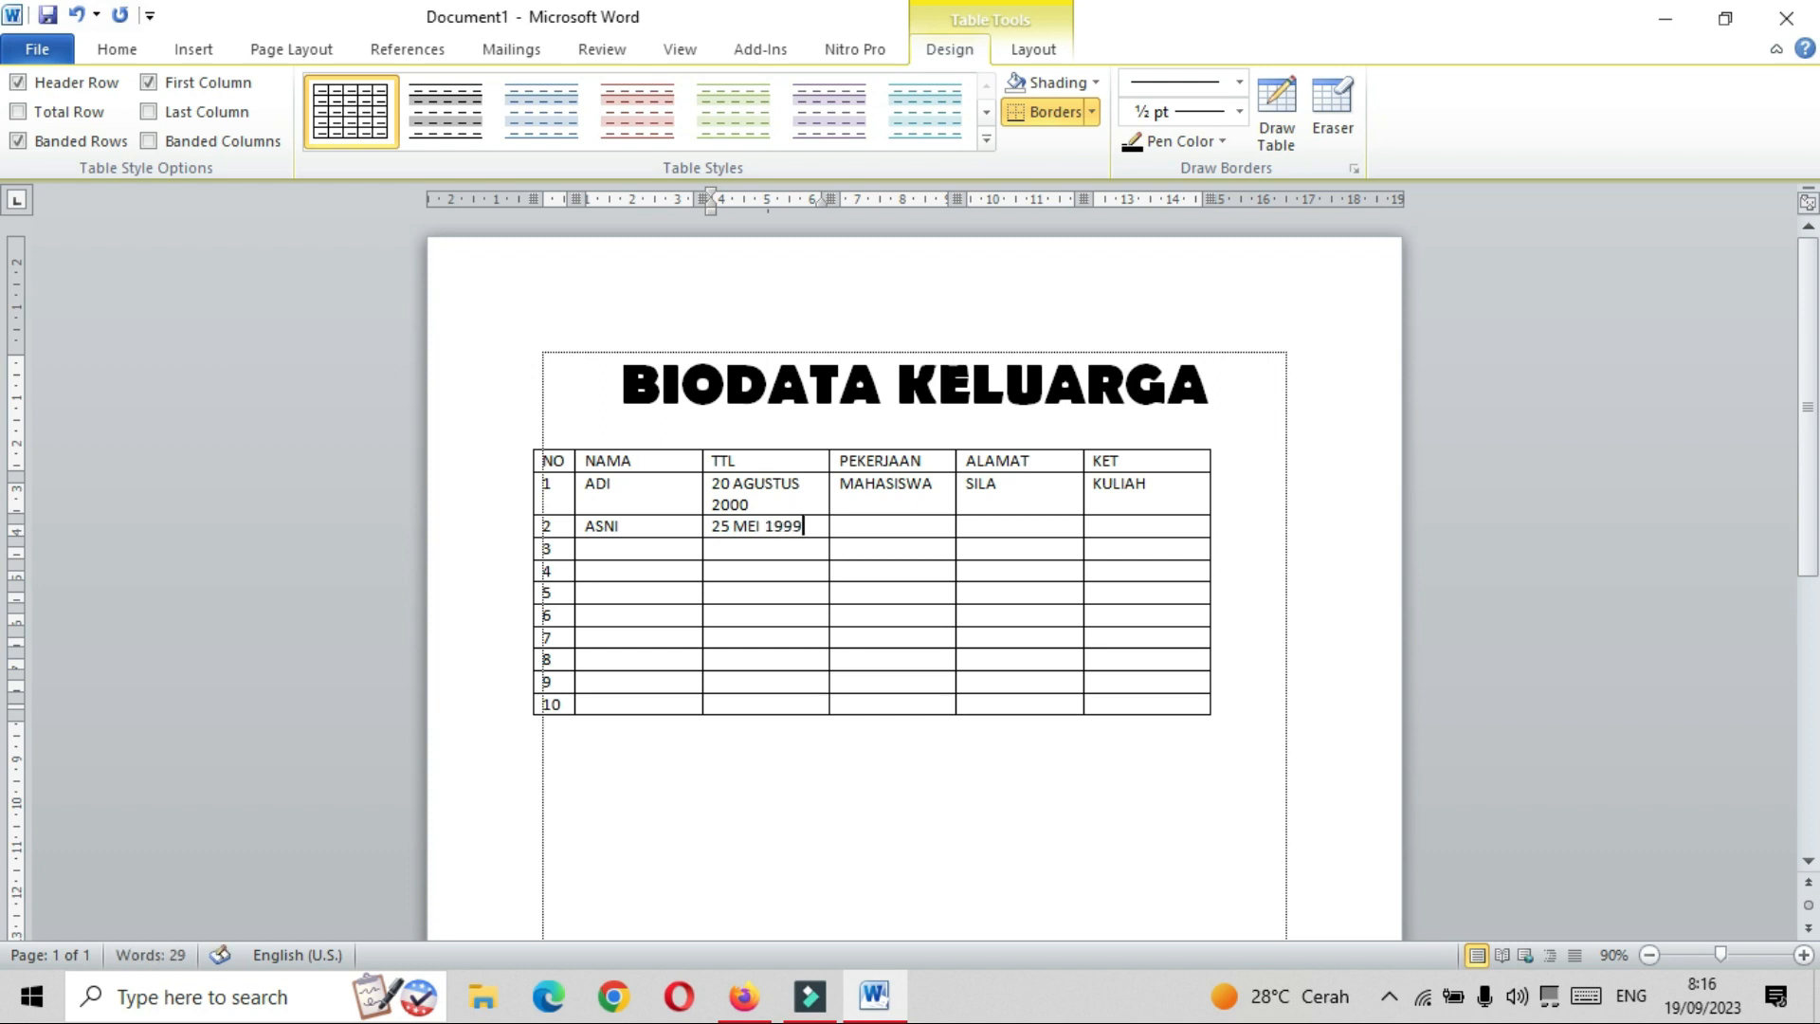
pyautogui.press('Tab')
pyautogui.write('IBU RUMAH TA')
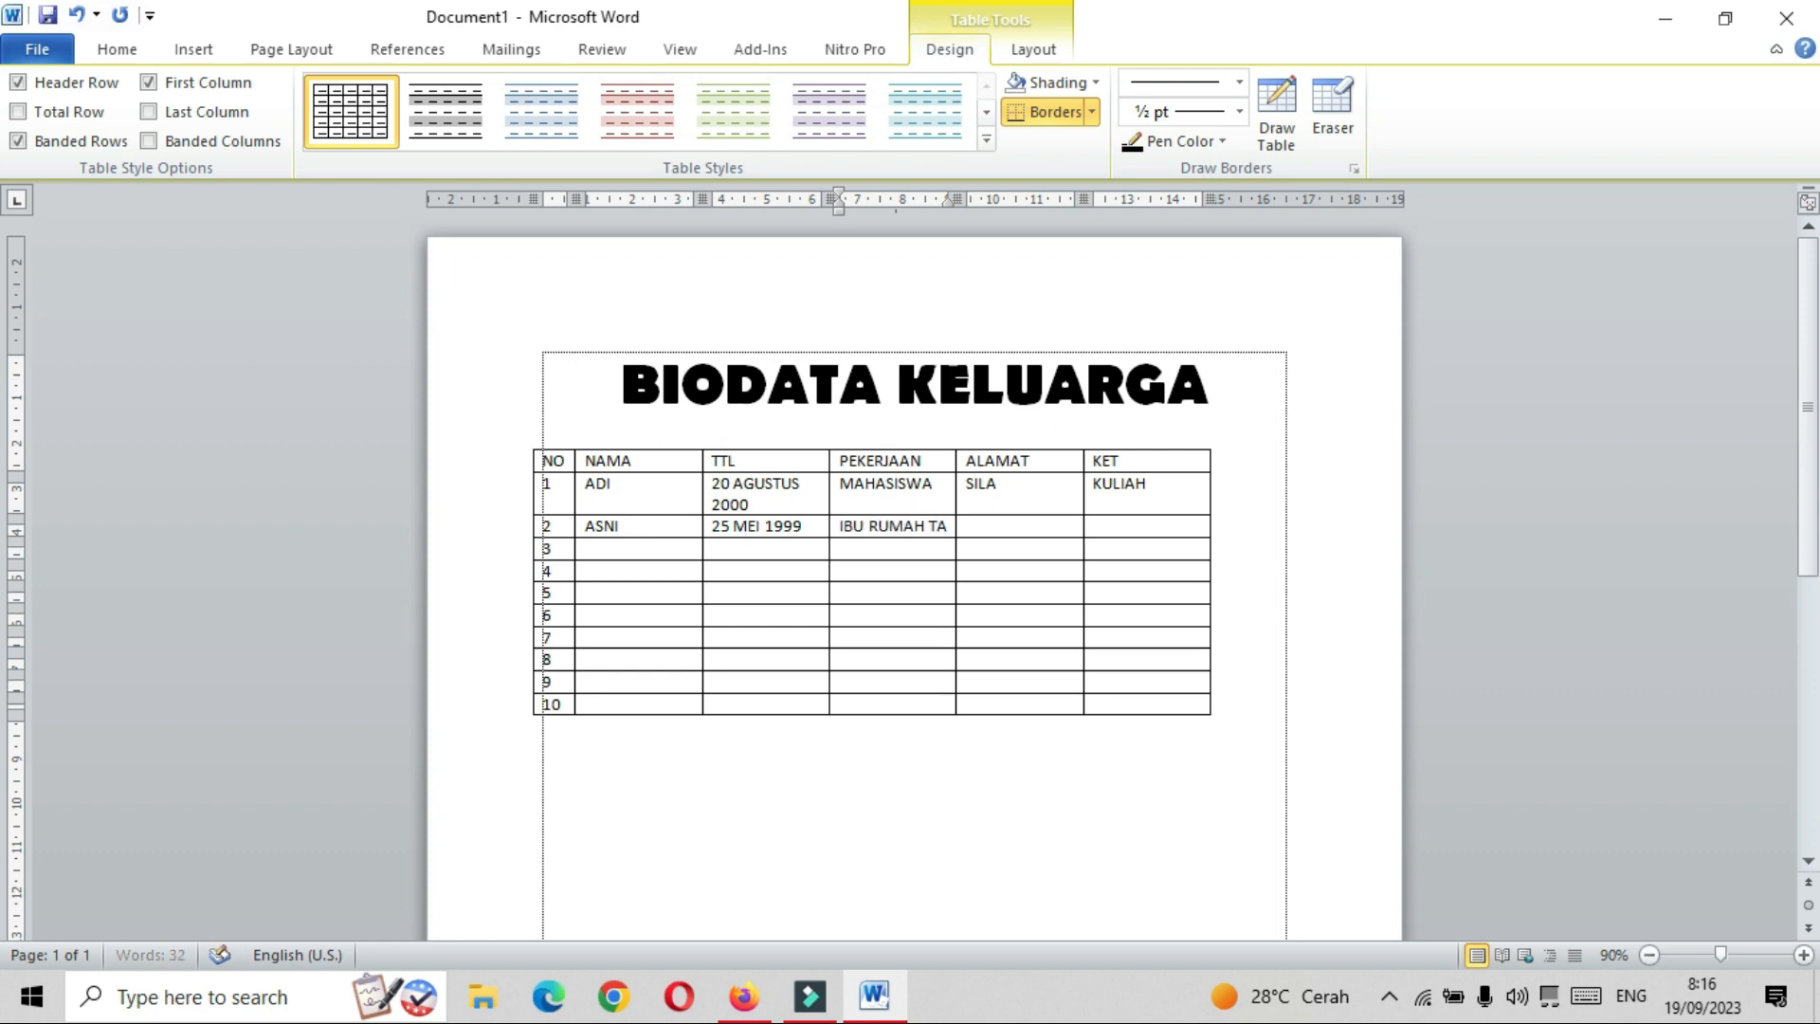
pyautogui.write('NGGA')
pyautogui.press('Tab')
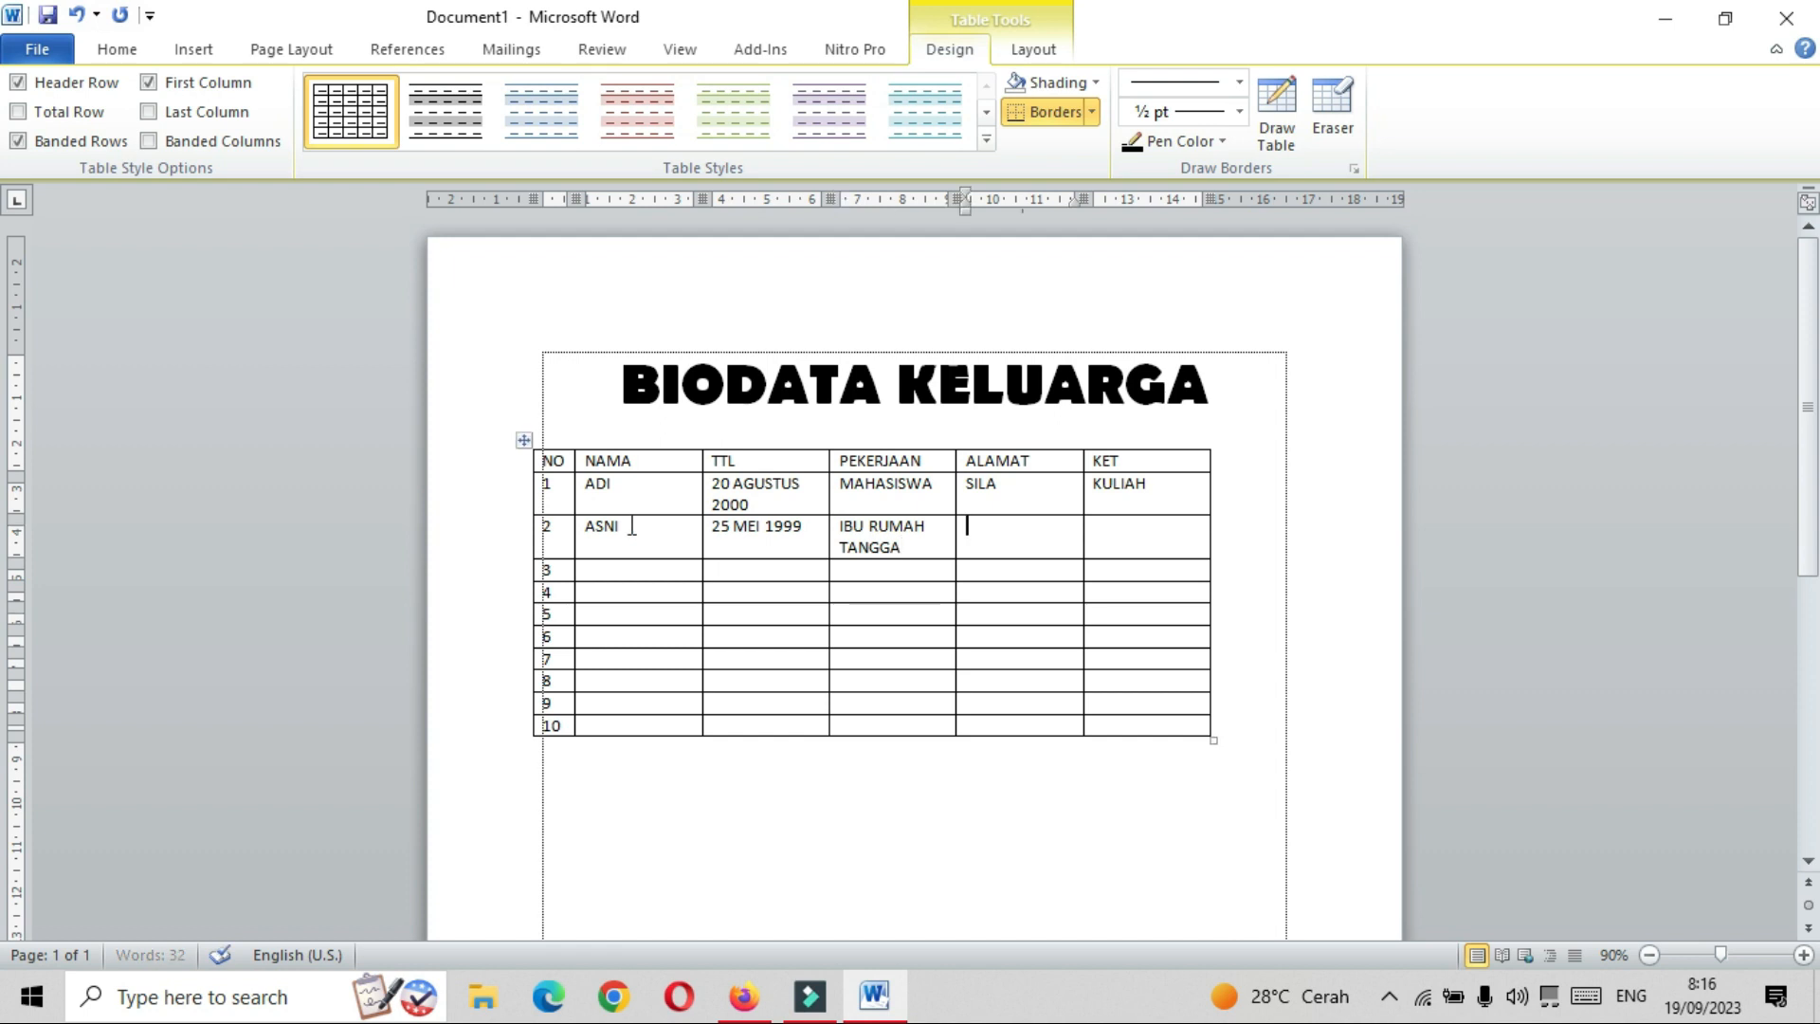
pyautogui.write('TENTE')
pyautogui.press('Tab')
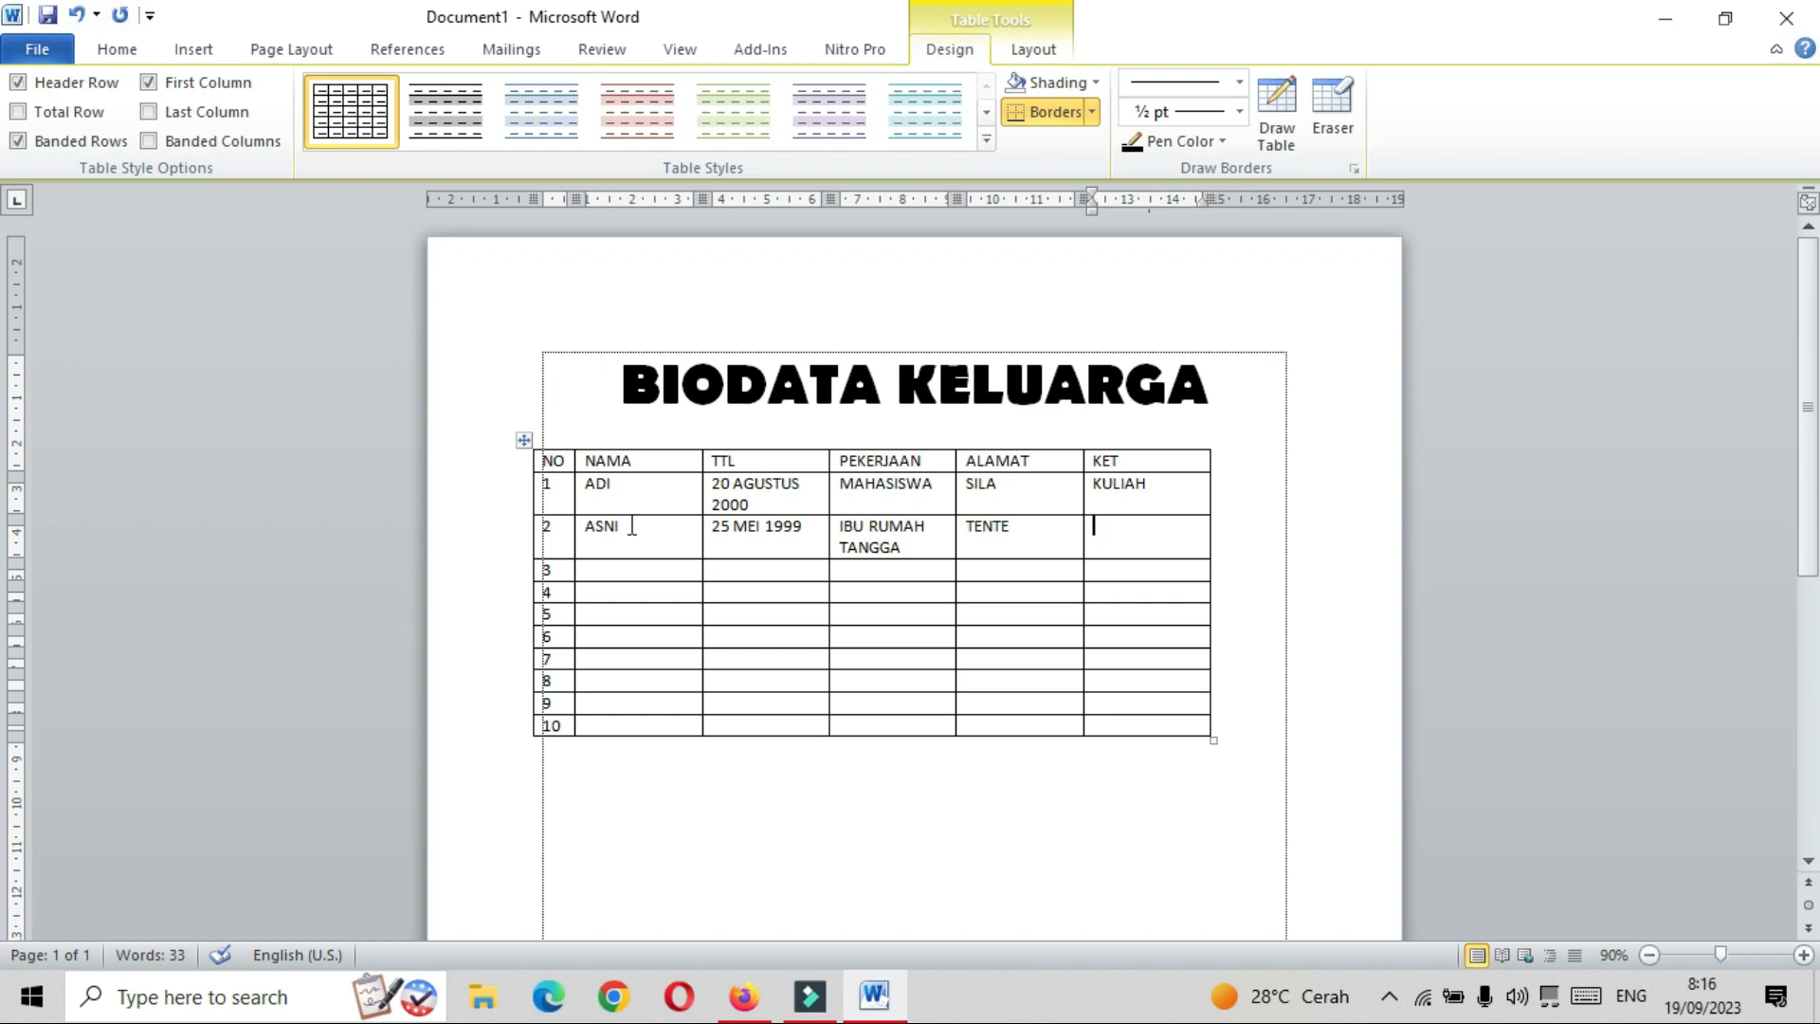
pyautogui.write('MENIKAH')
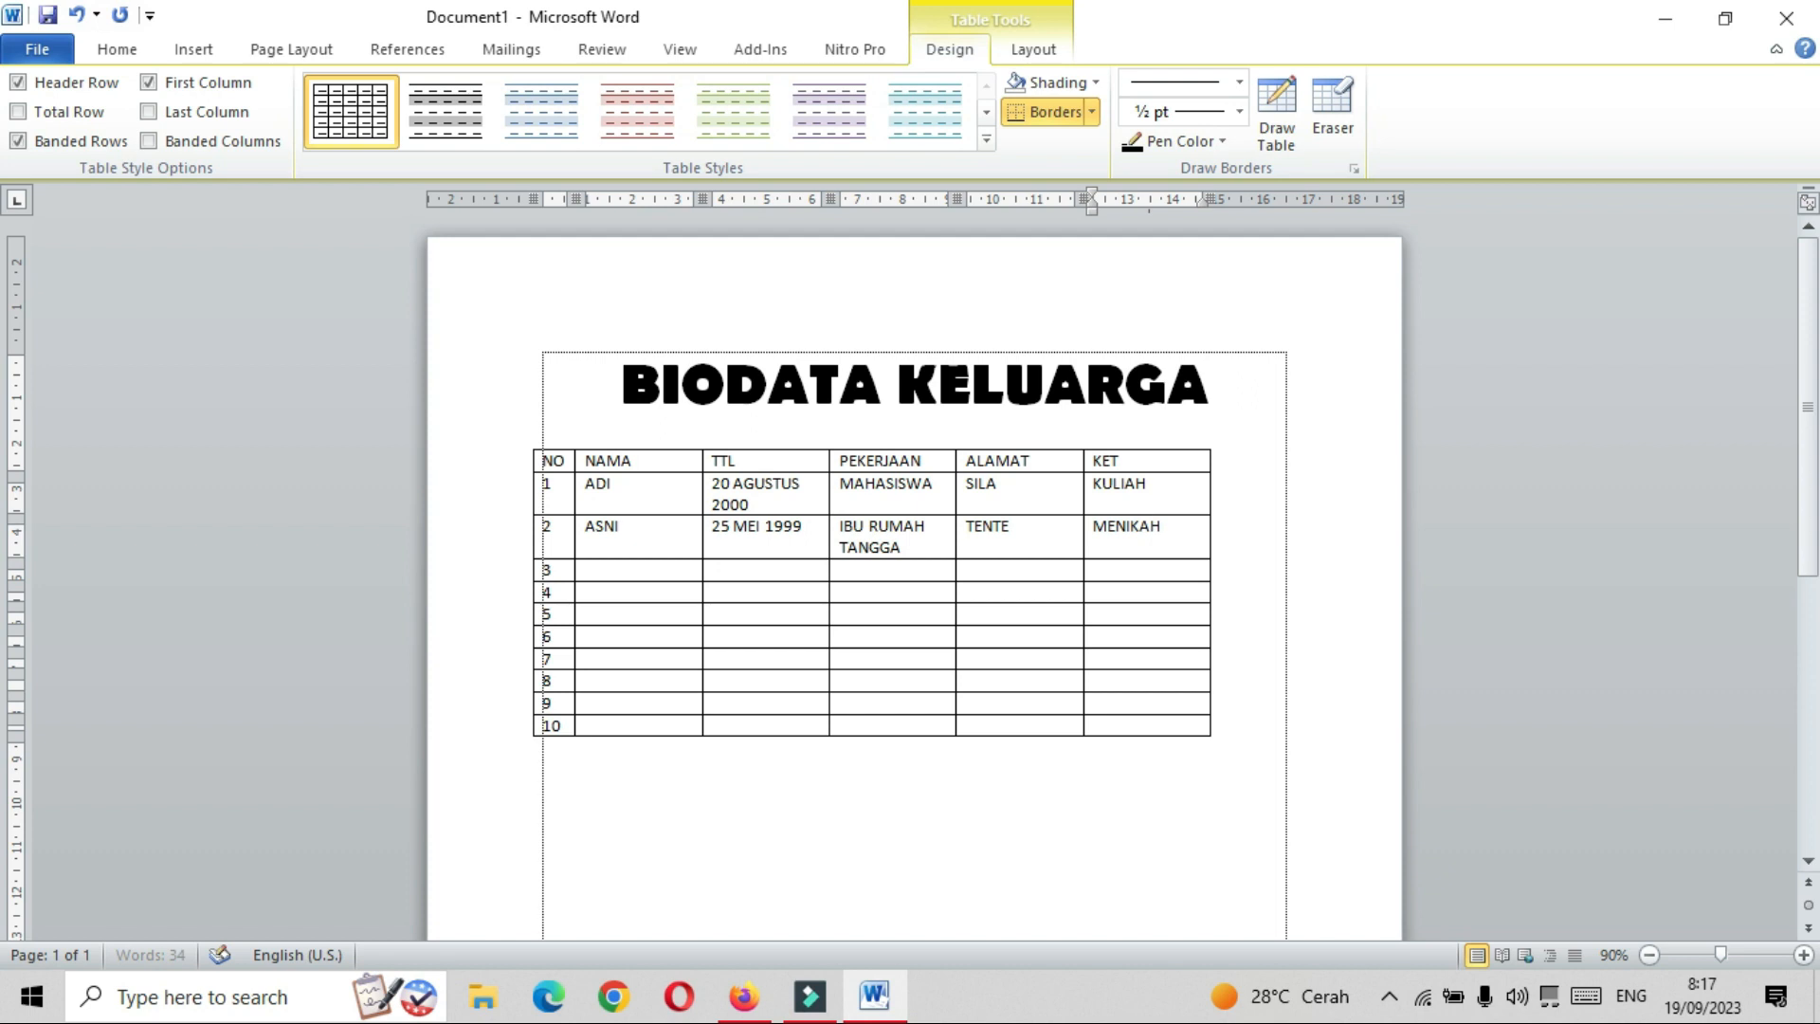
# Fill row 3 with ADI, 15 JUNI 2001, BURUH, SILA, MENIKAH.
pyautogui.click(605, 572)
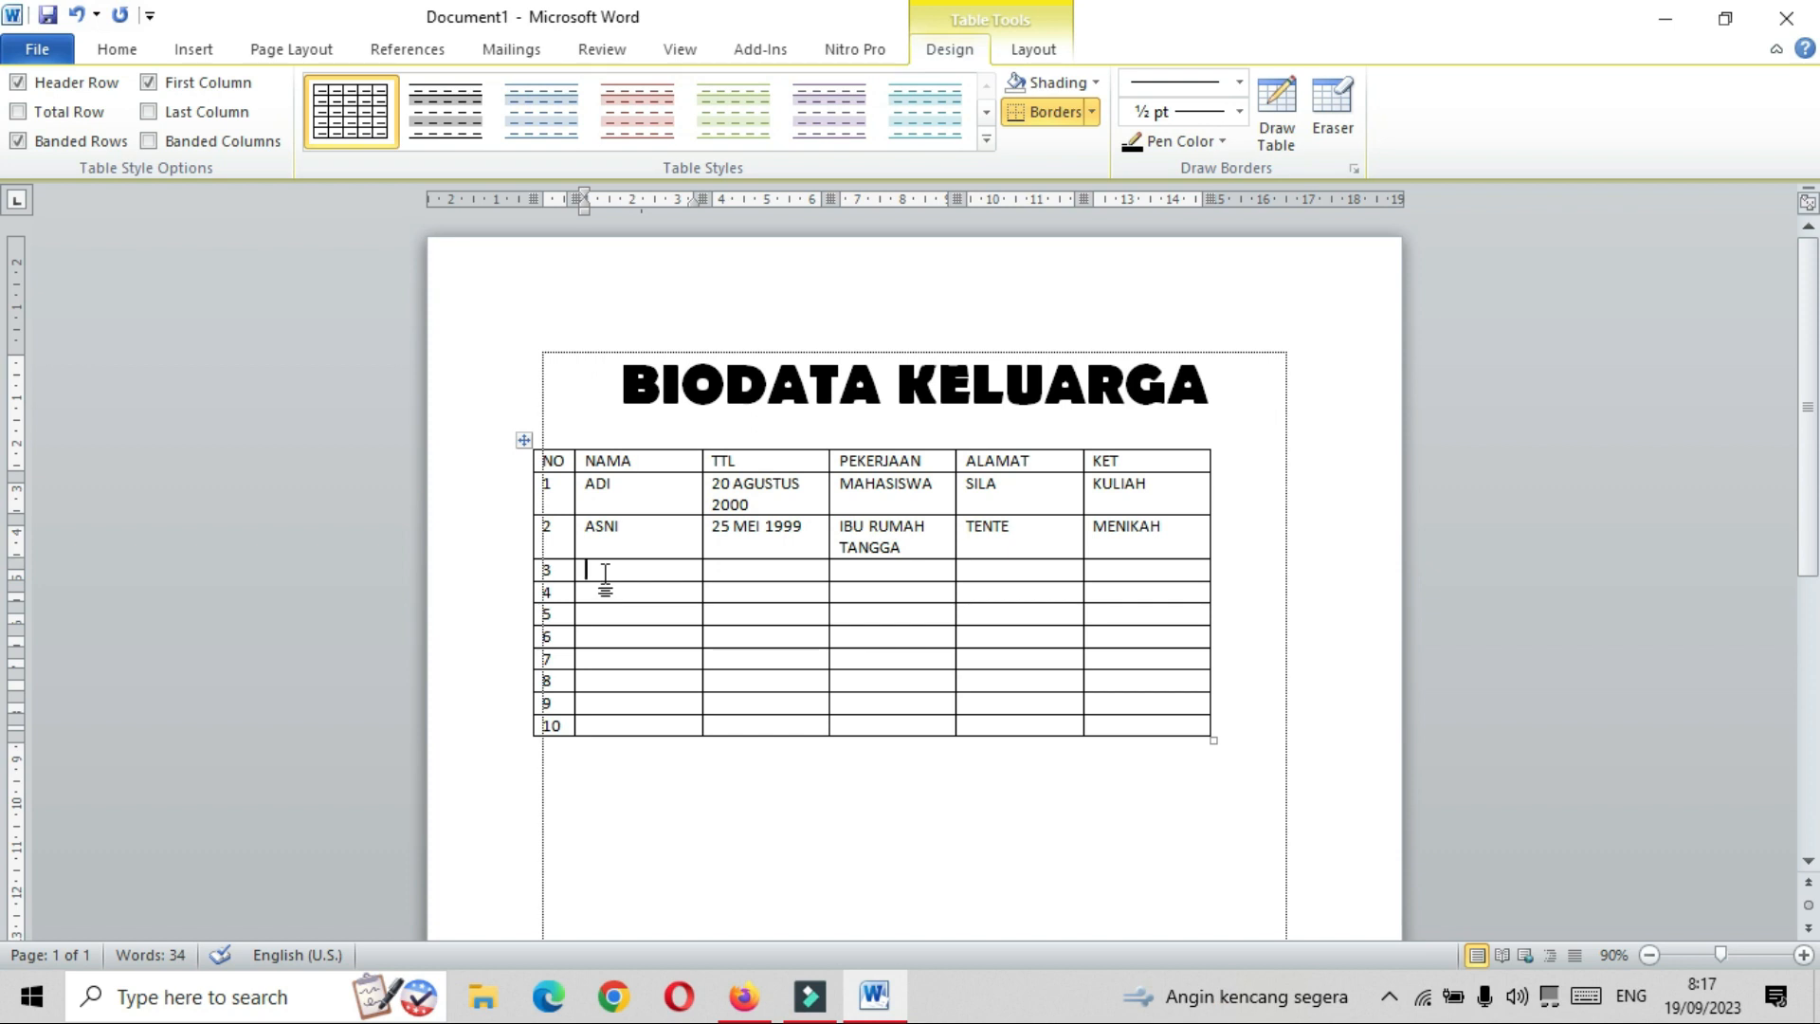
pyautogui.write('ADI')
pyautogui.press('Tab')
pyautogui.write('1')
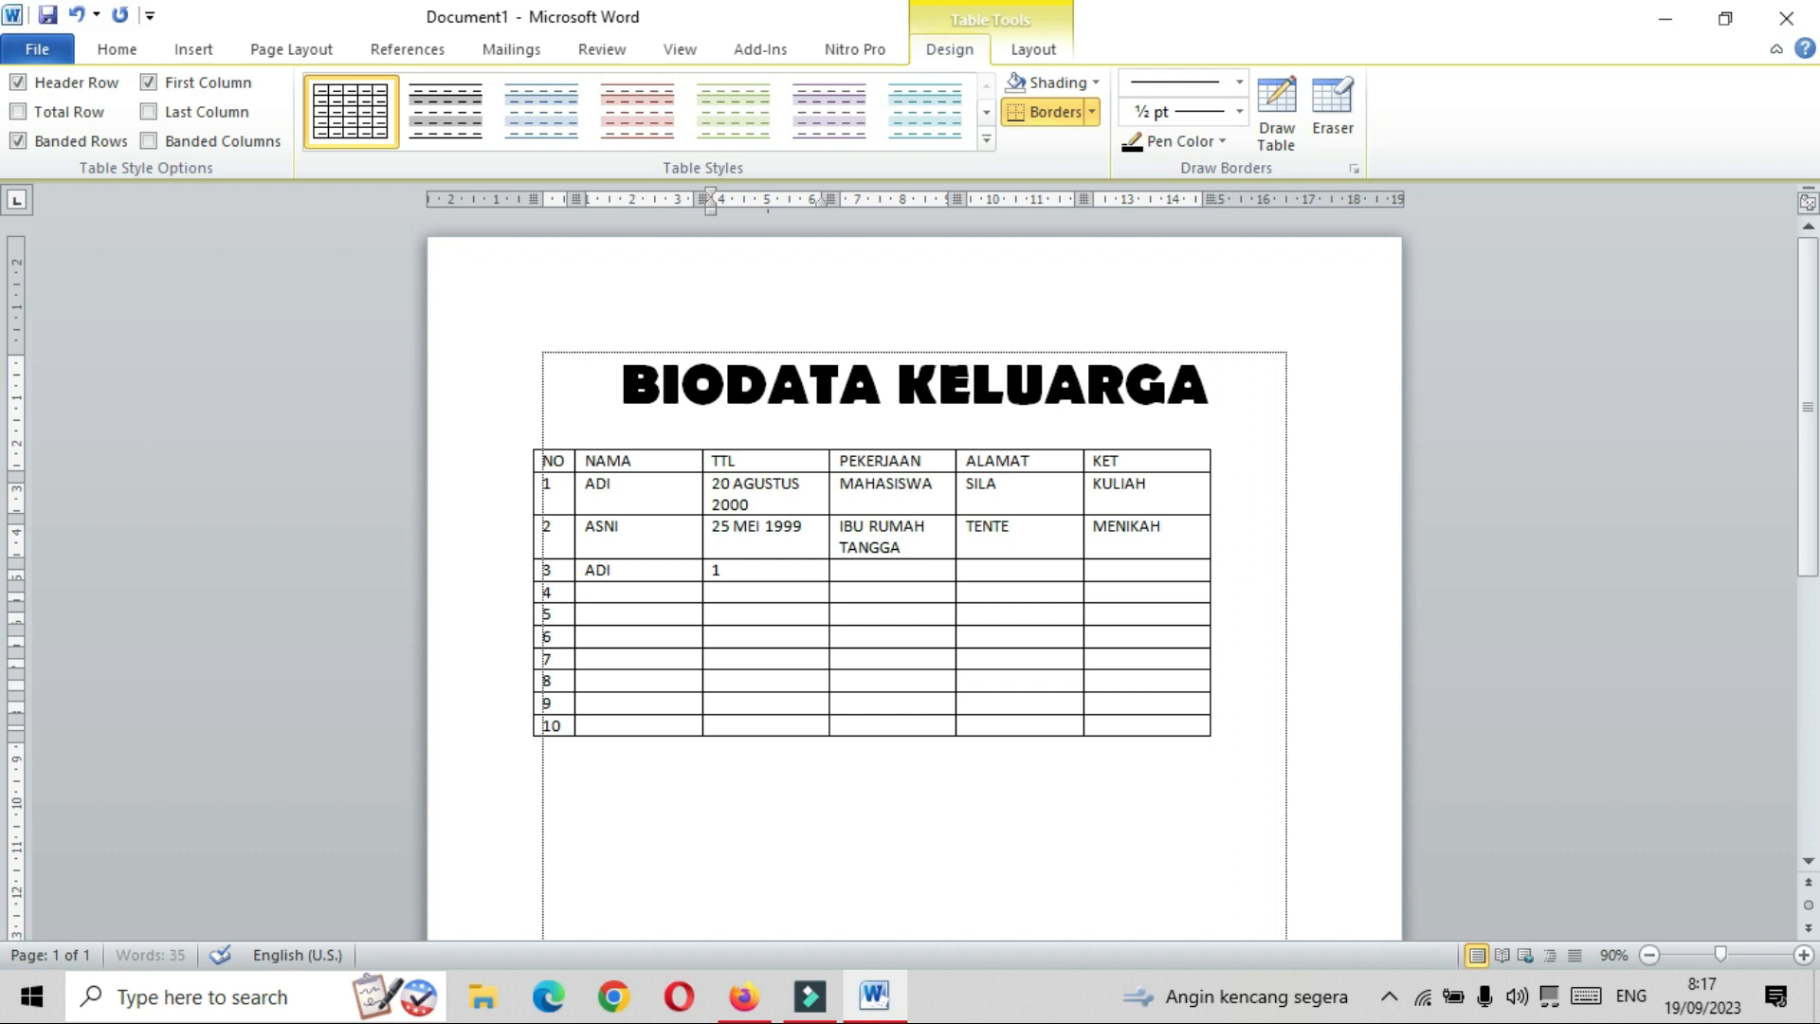
pyautogui.write('5 JUNI 2001')
pyautogui.press('Tab')
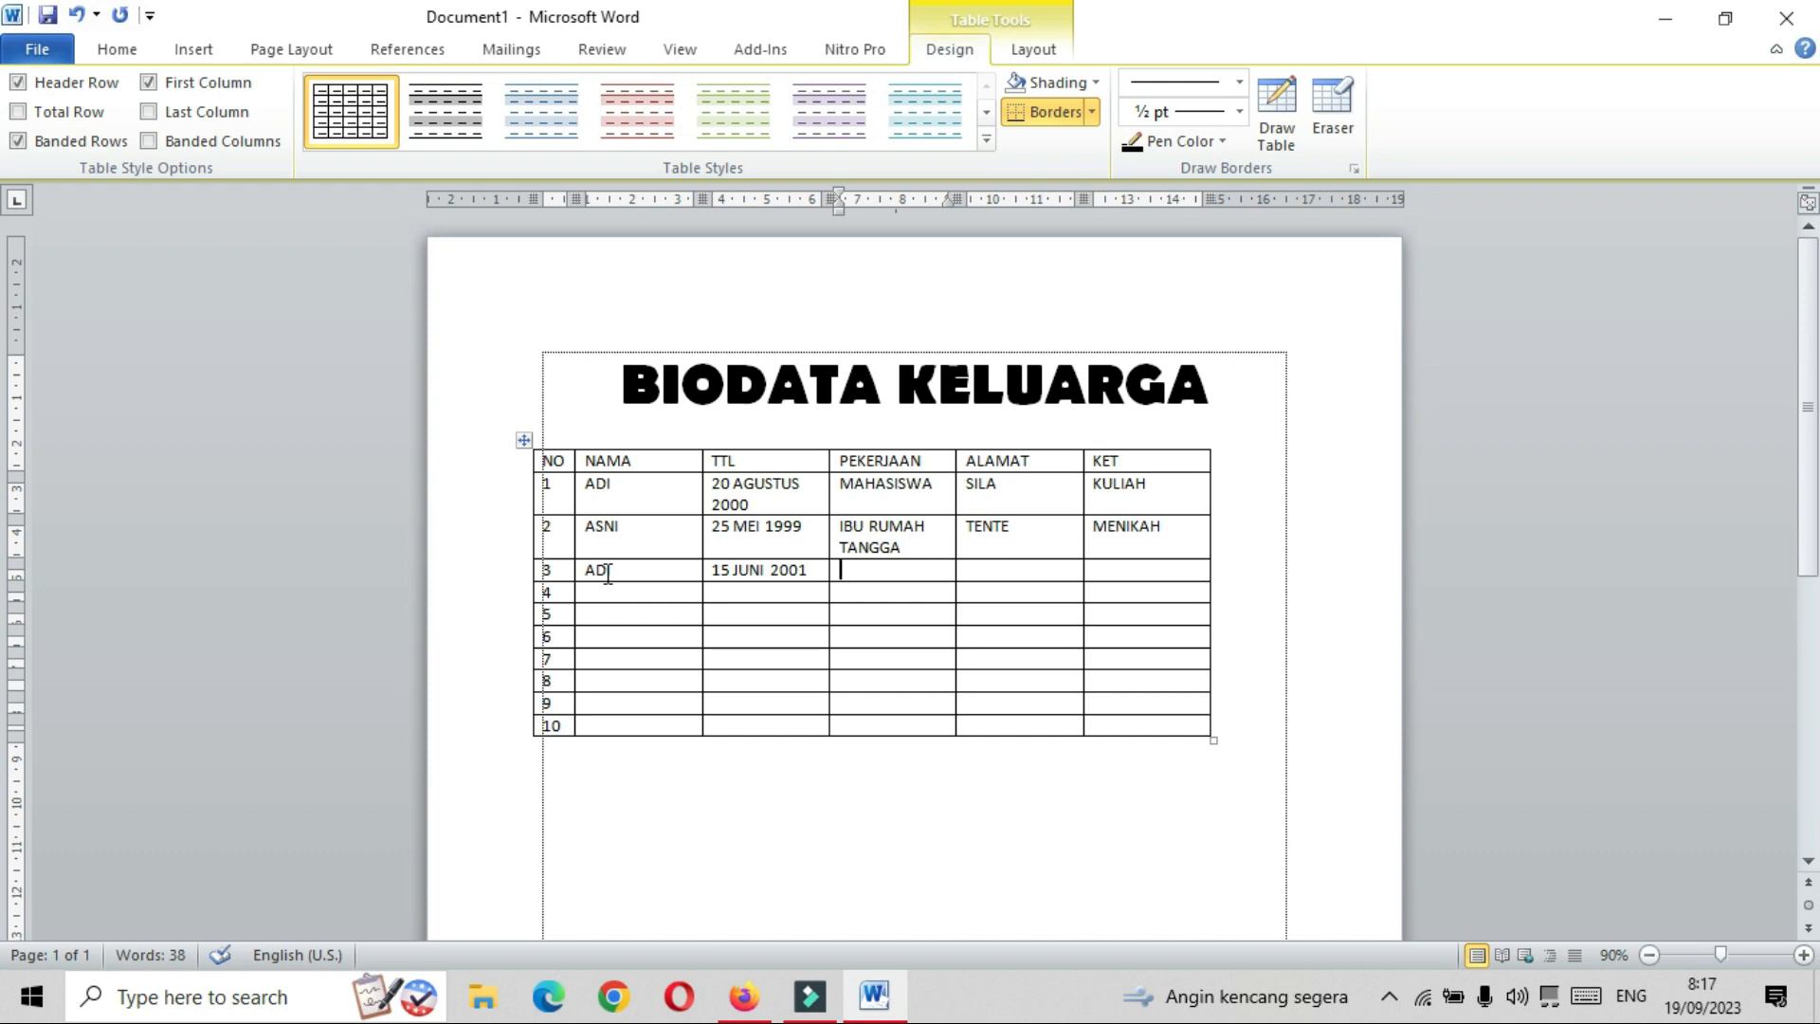
pyautogui.write('BURUH')
pyautogui.press('Tab')
pyautogui.write('SILA')
pyautogui.press('Tab')
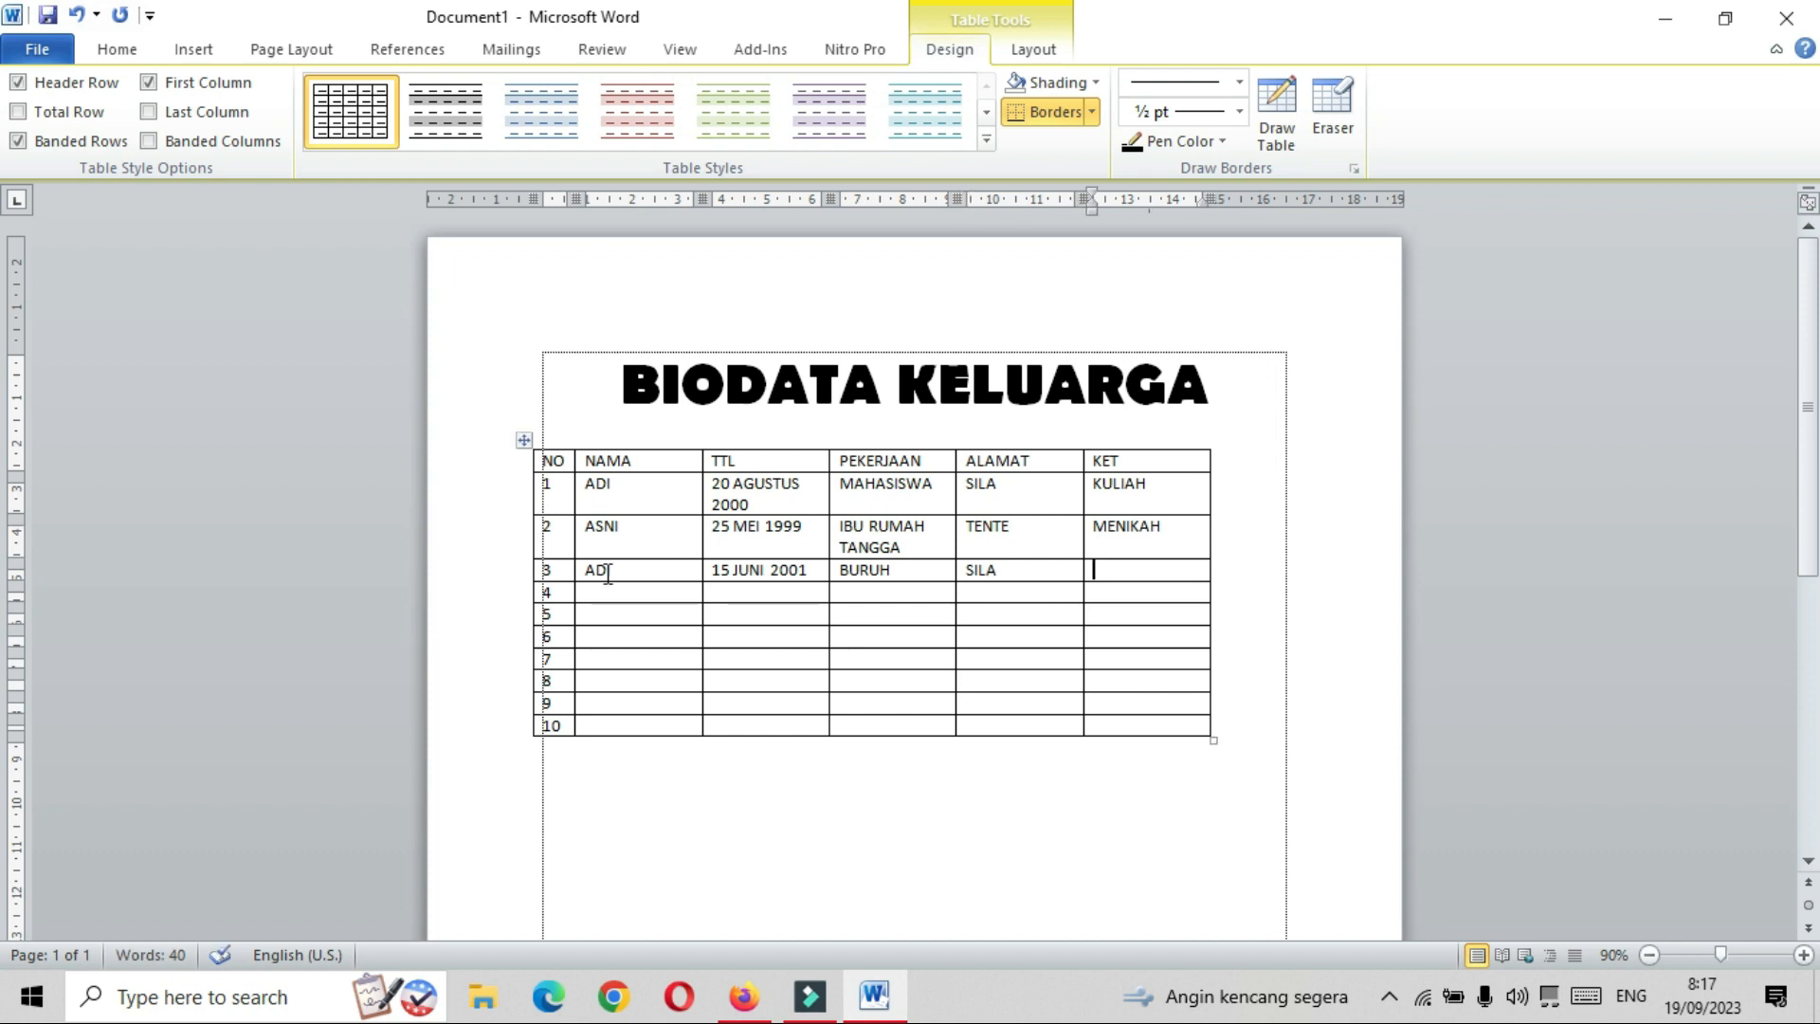
pyautogui.write('MENIKAH')
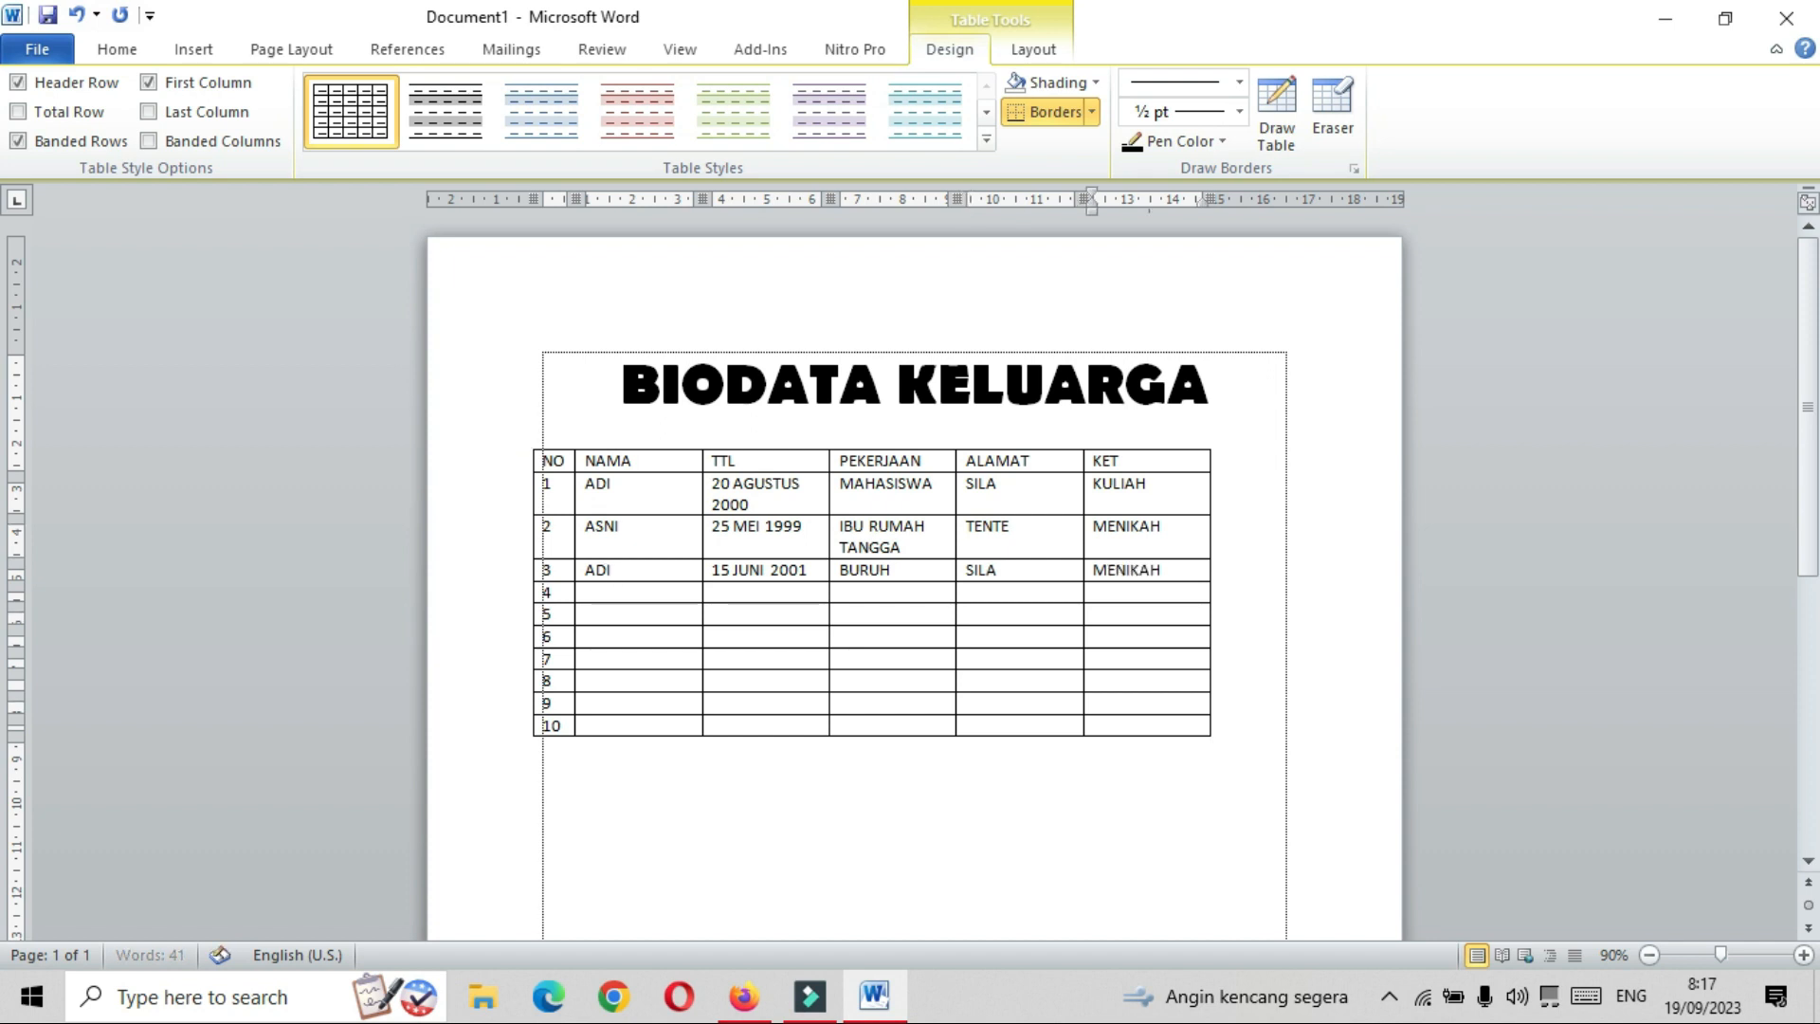
pyautogui.click(652, 592)
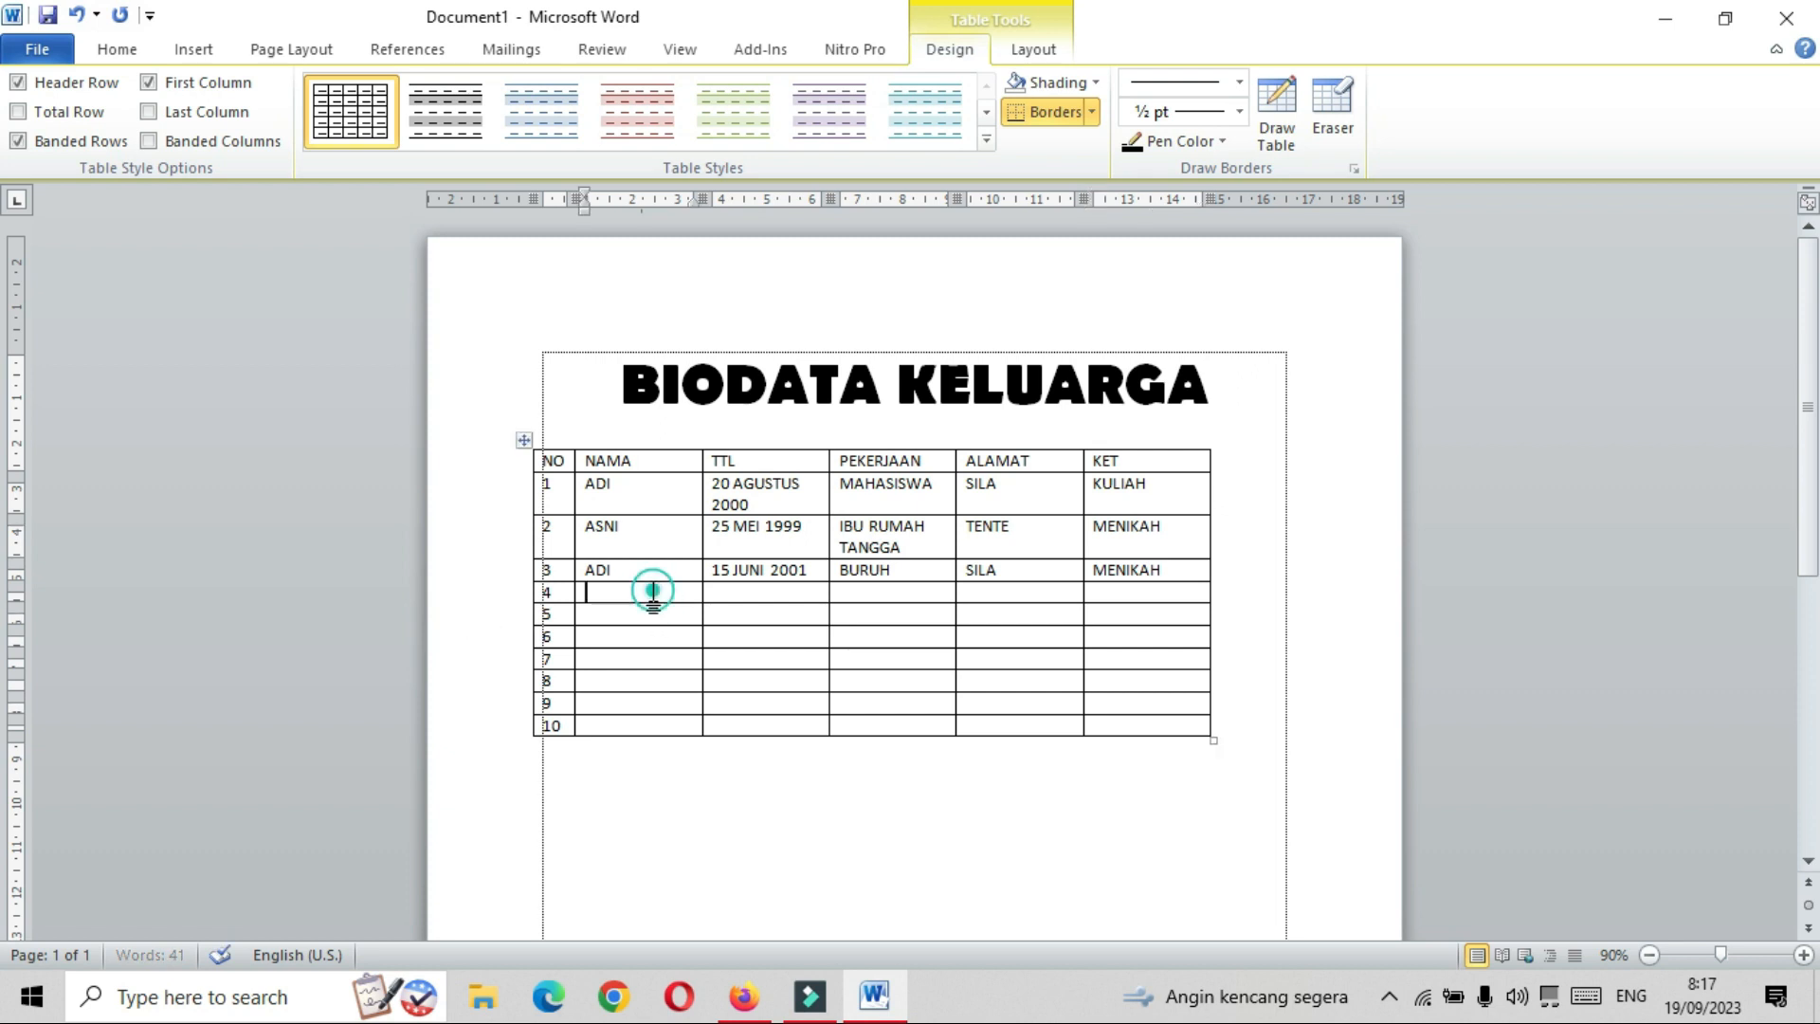
pyautogui.write('IRWAN')
pyautogui.press('Tab')
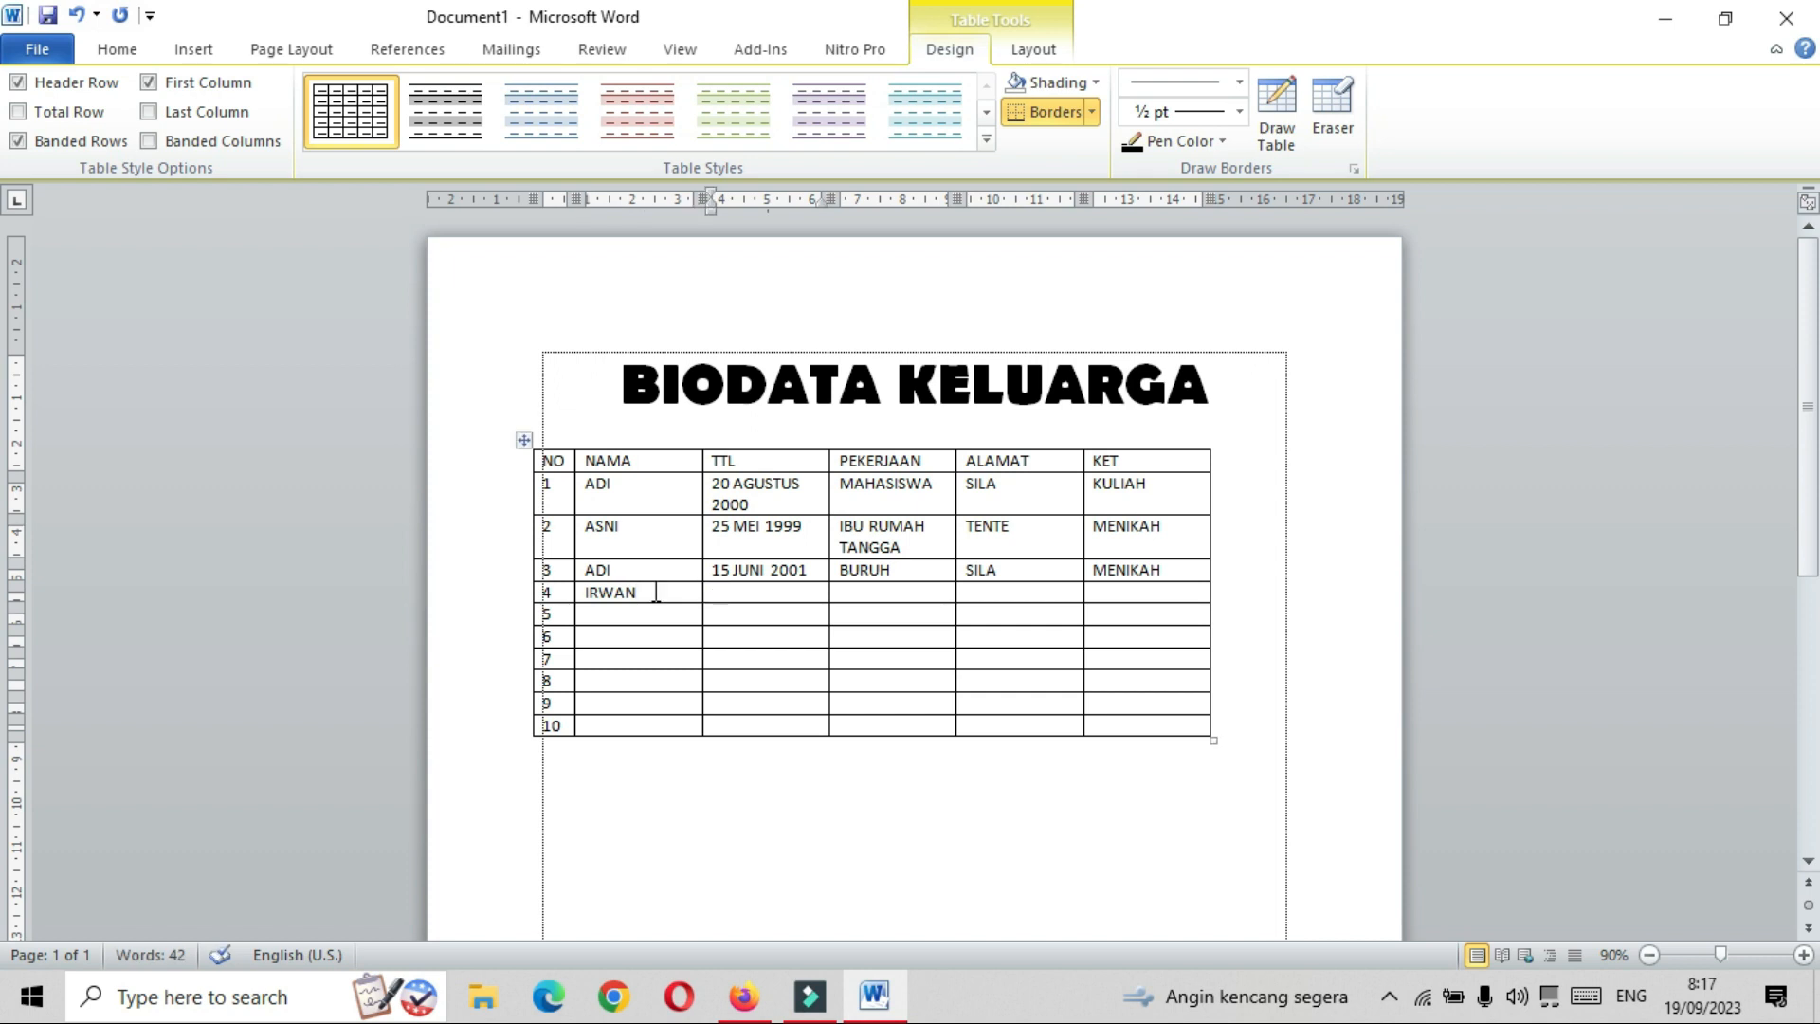
pyautogui.write('16 JULI 20')
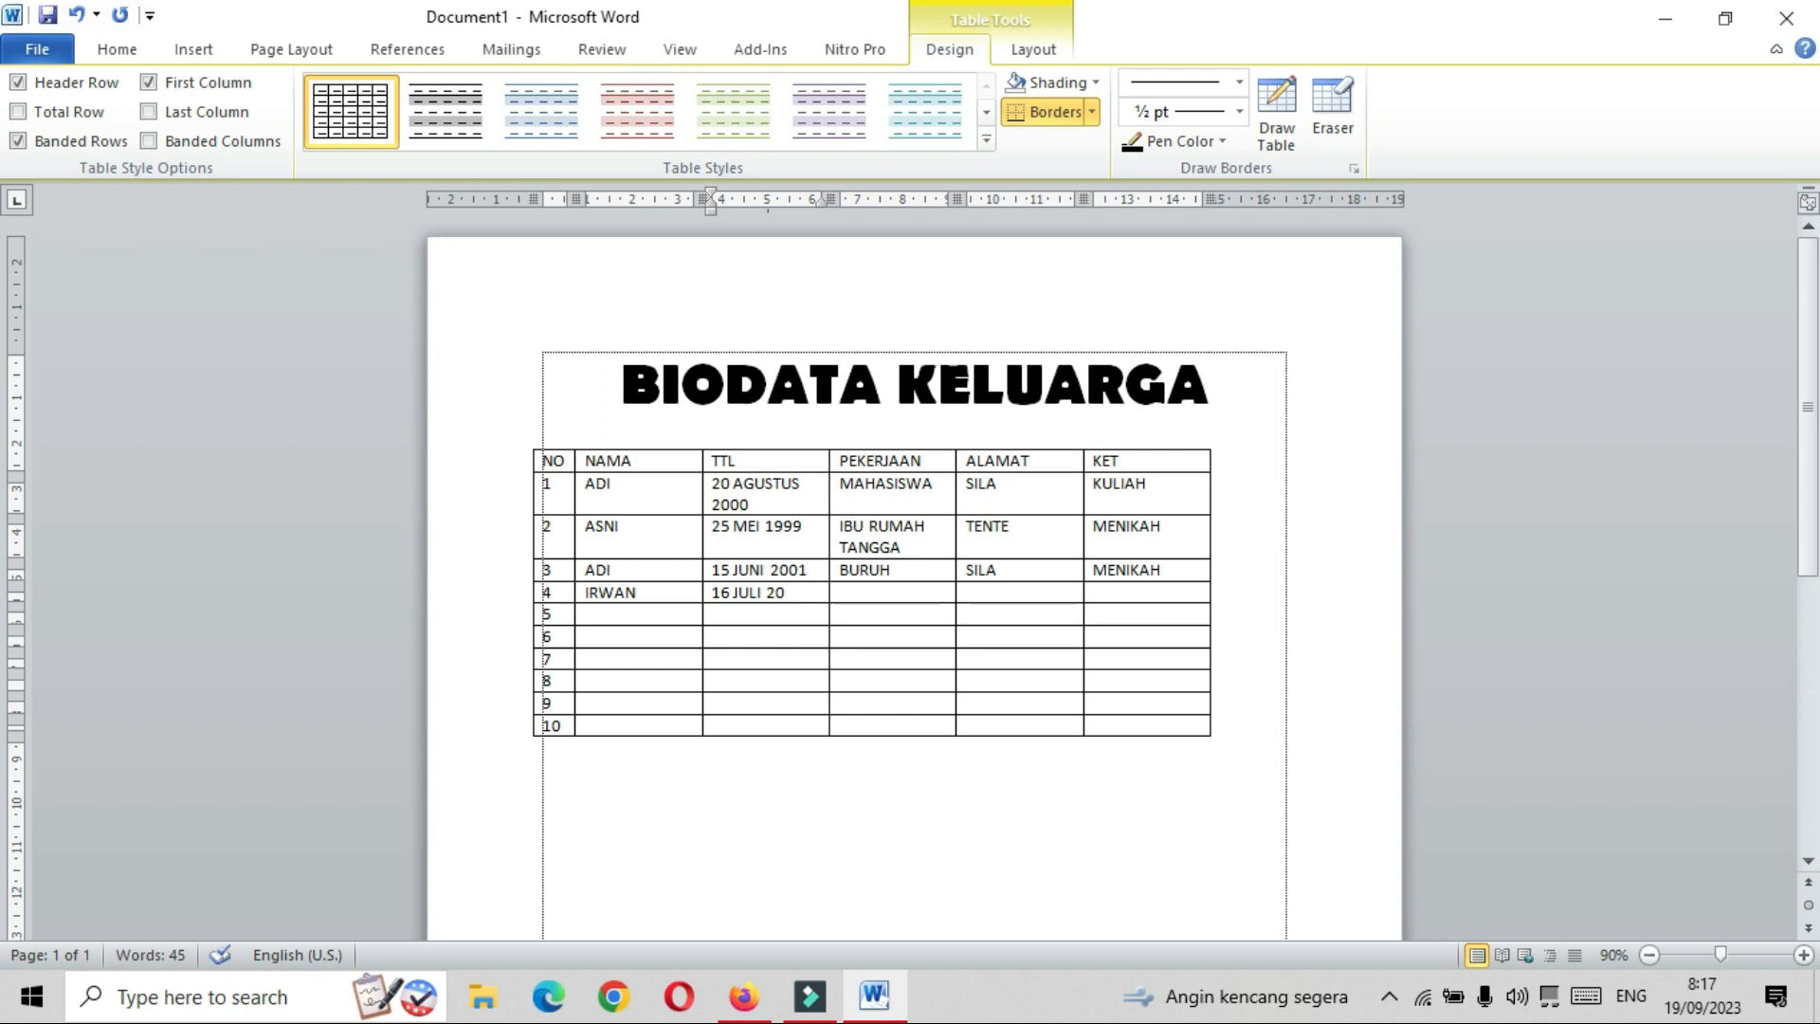
pyautogui.write('02')
pyautogui.press('Tab')
pyautogui.write('MAHASISWA')
pyautogui.press('Tab')
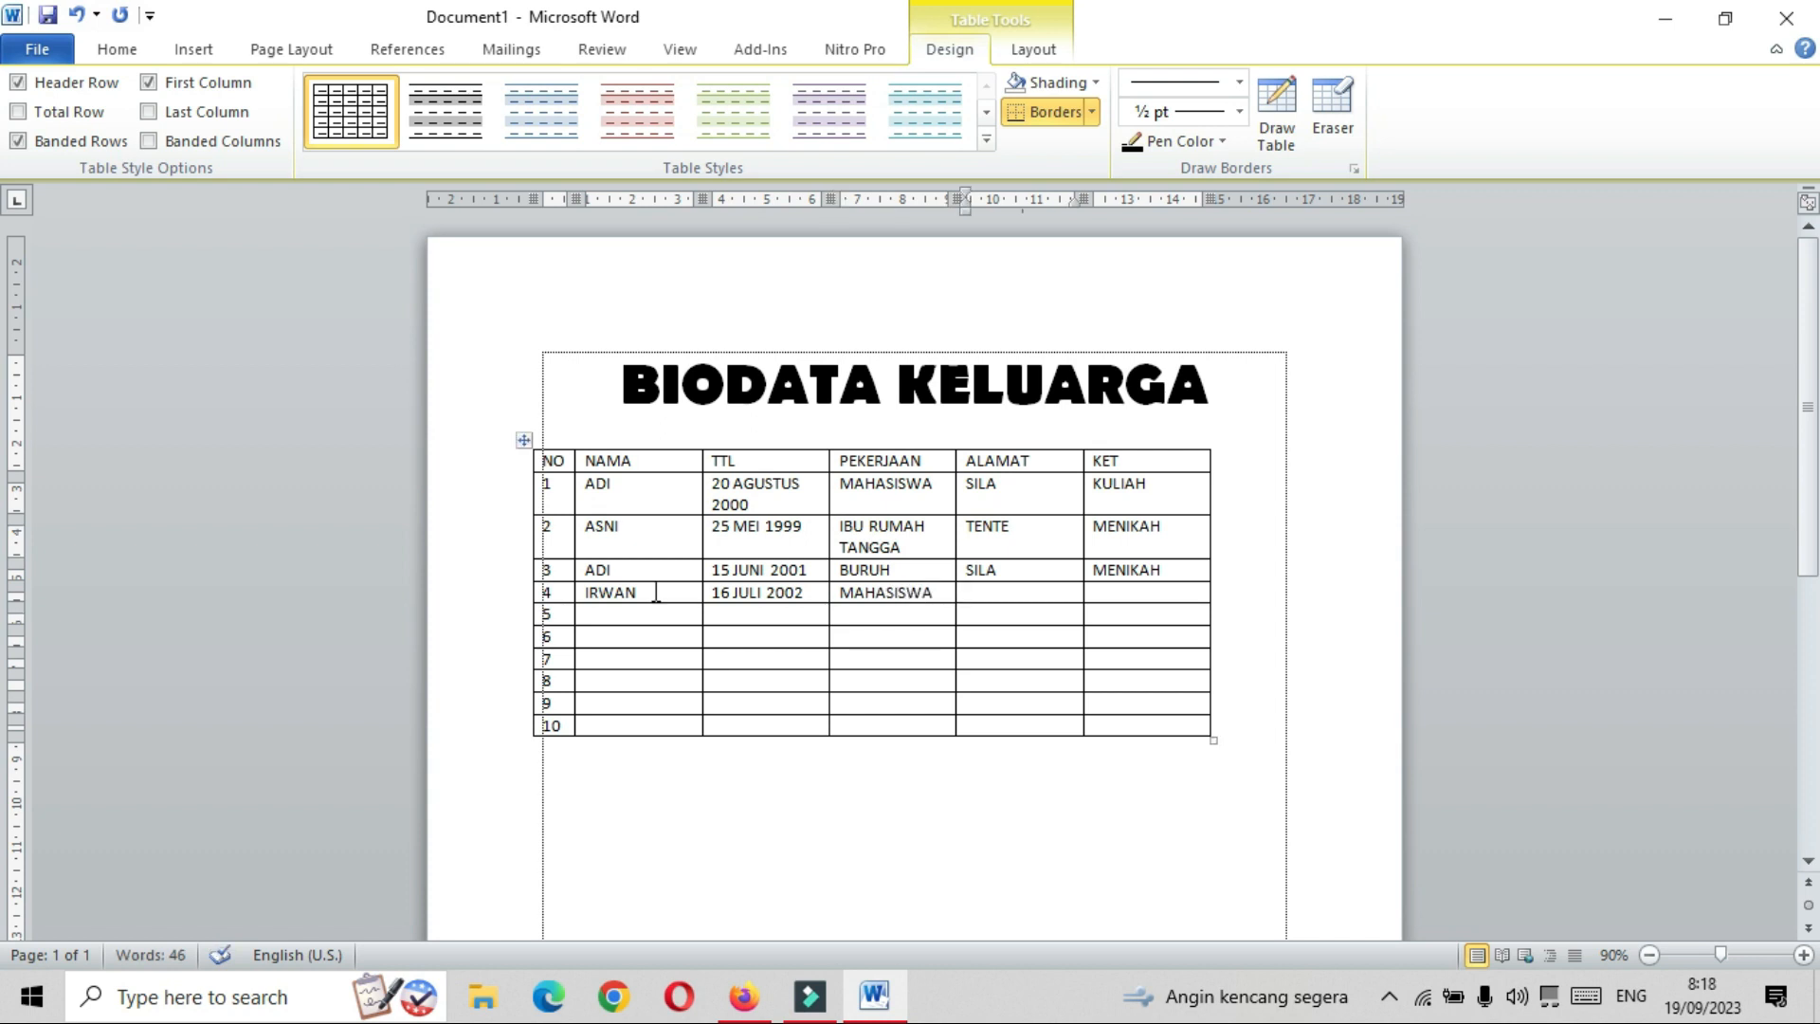
pyautogui.write('PANDA')
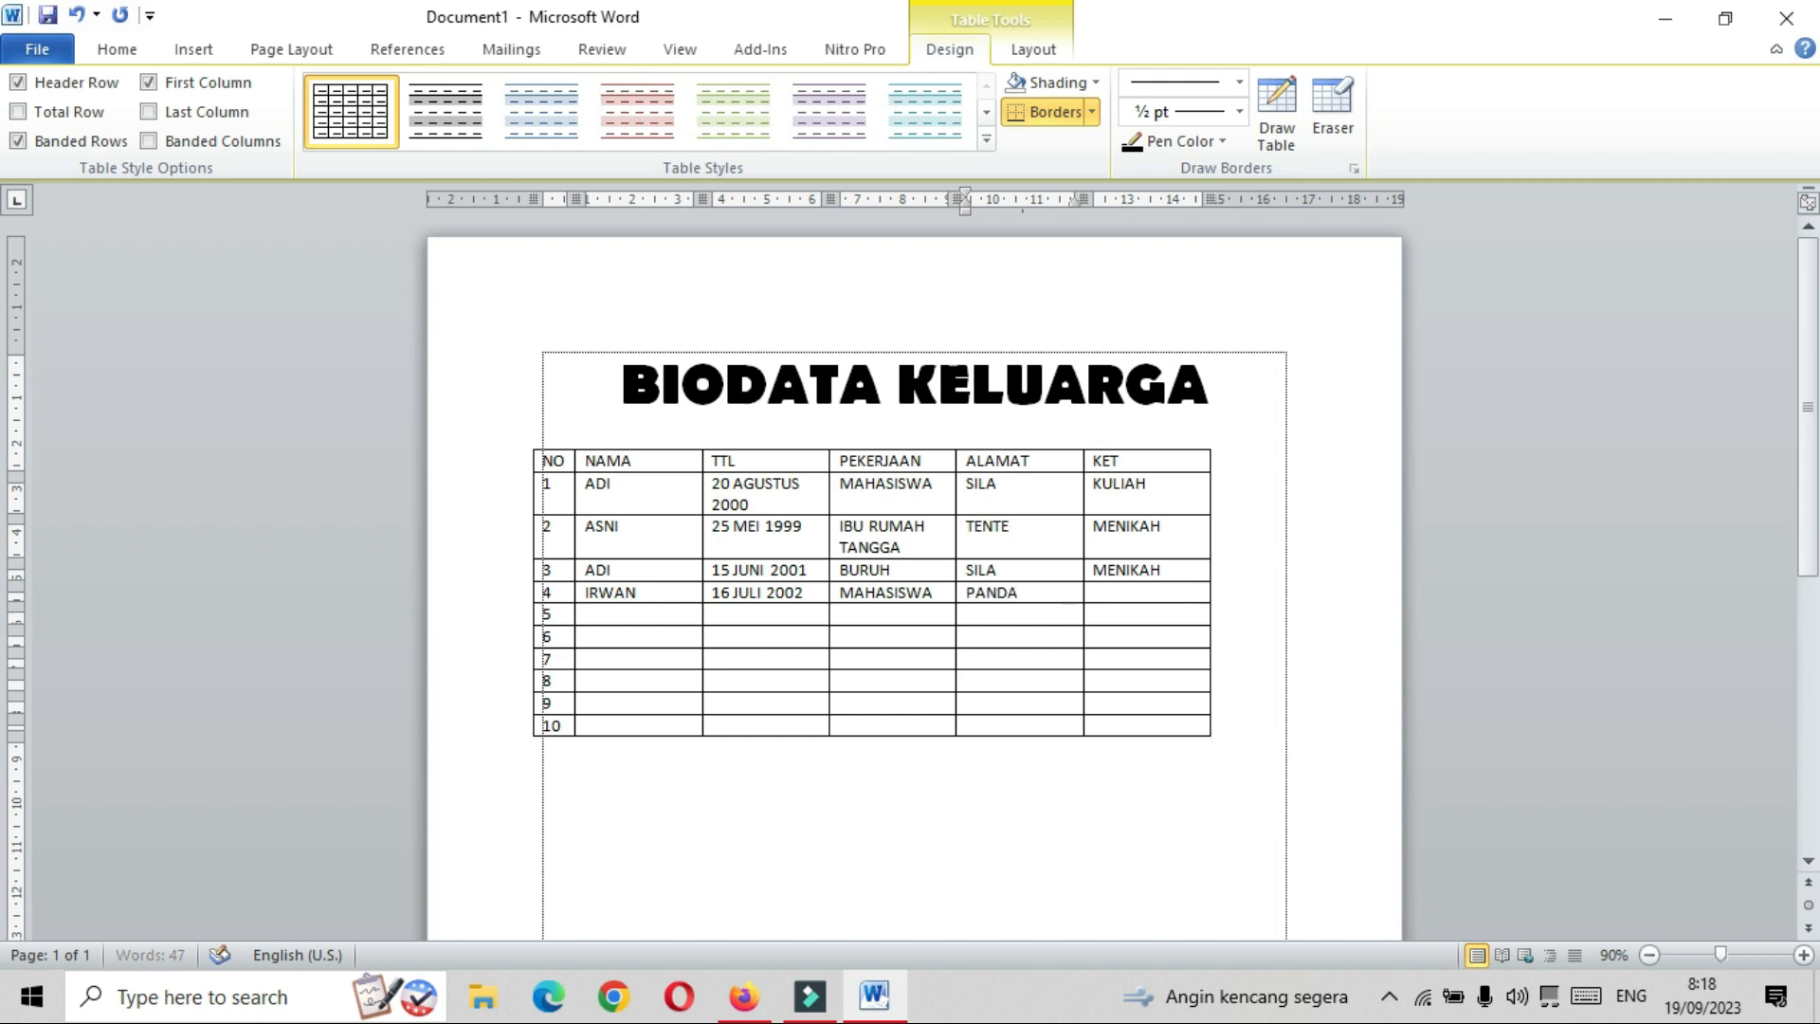
pyautogui.press('Tab')
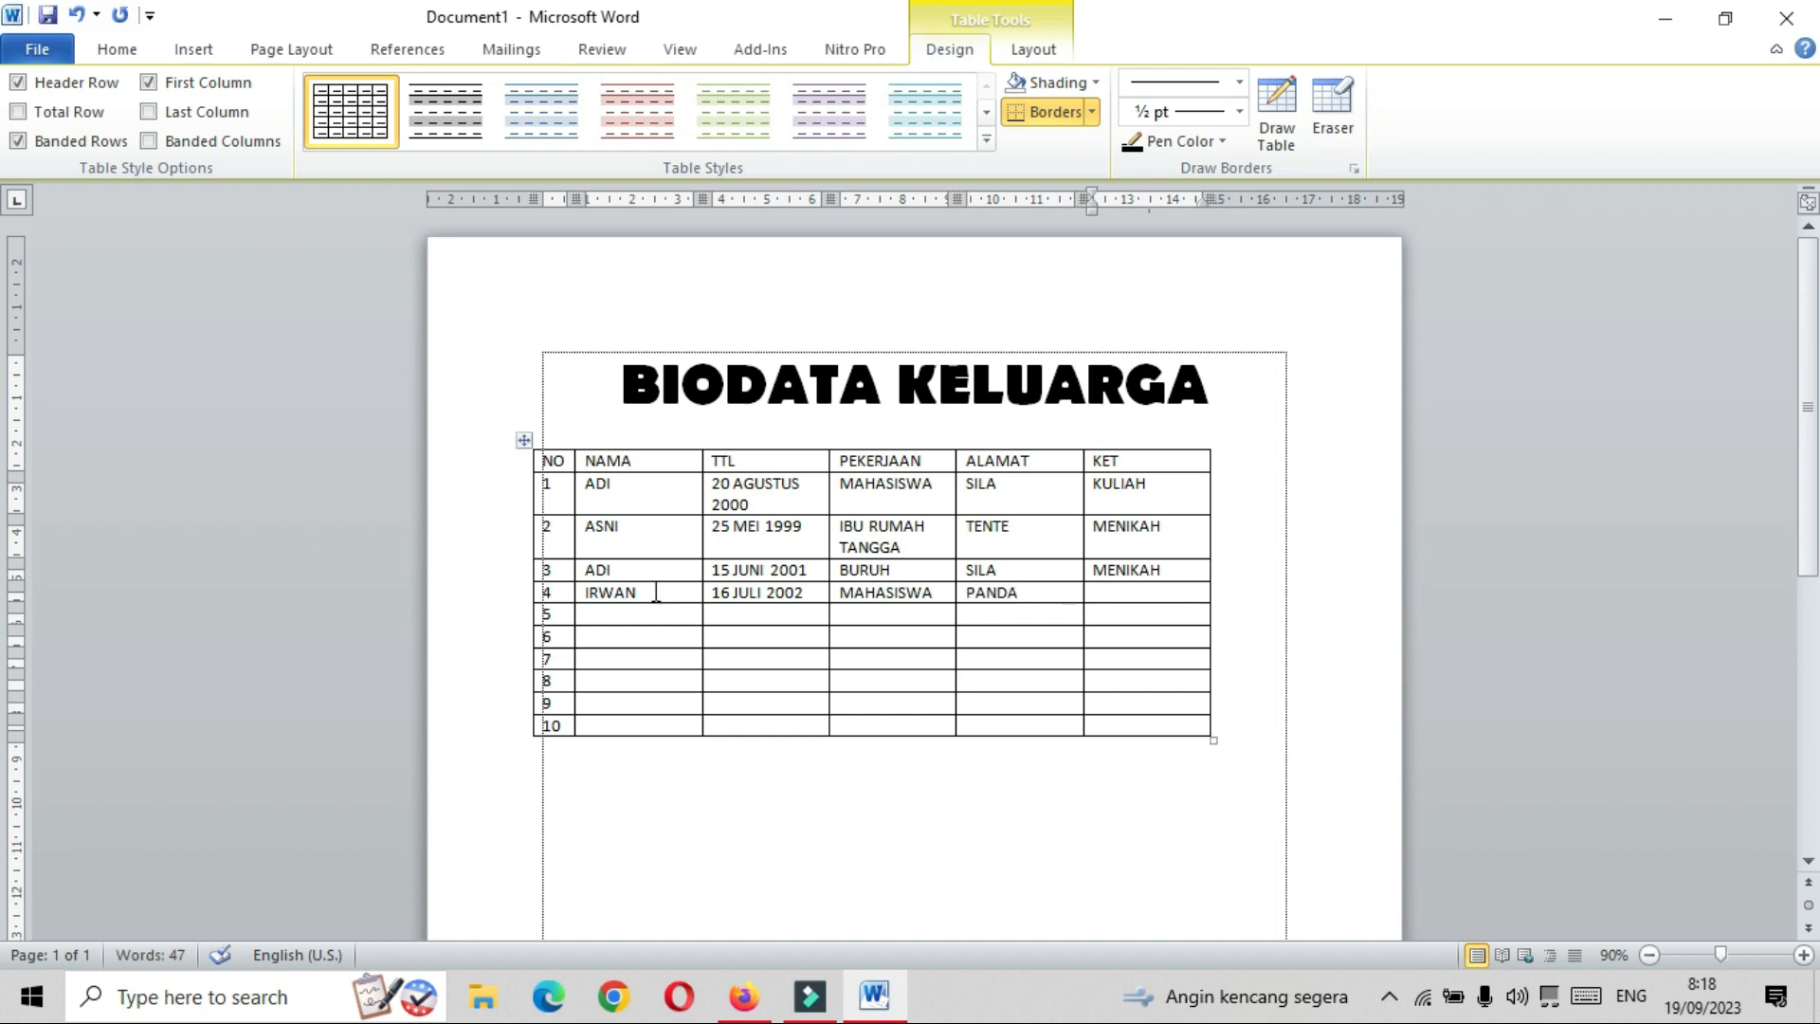
pyautogui.write('KULIAH')
pyautogui.click(626, 617)
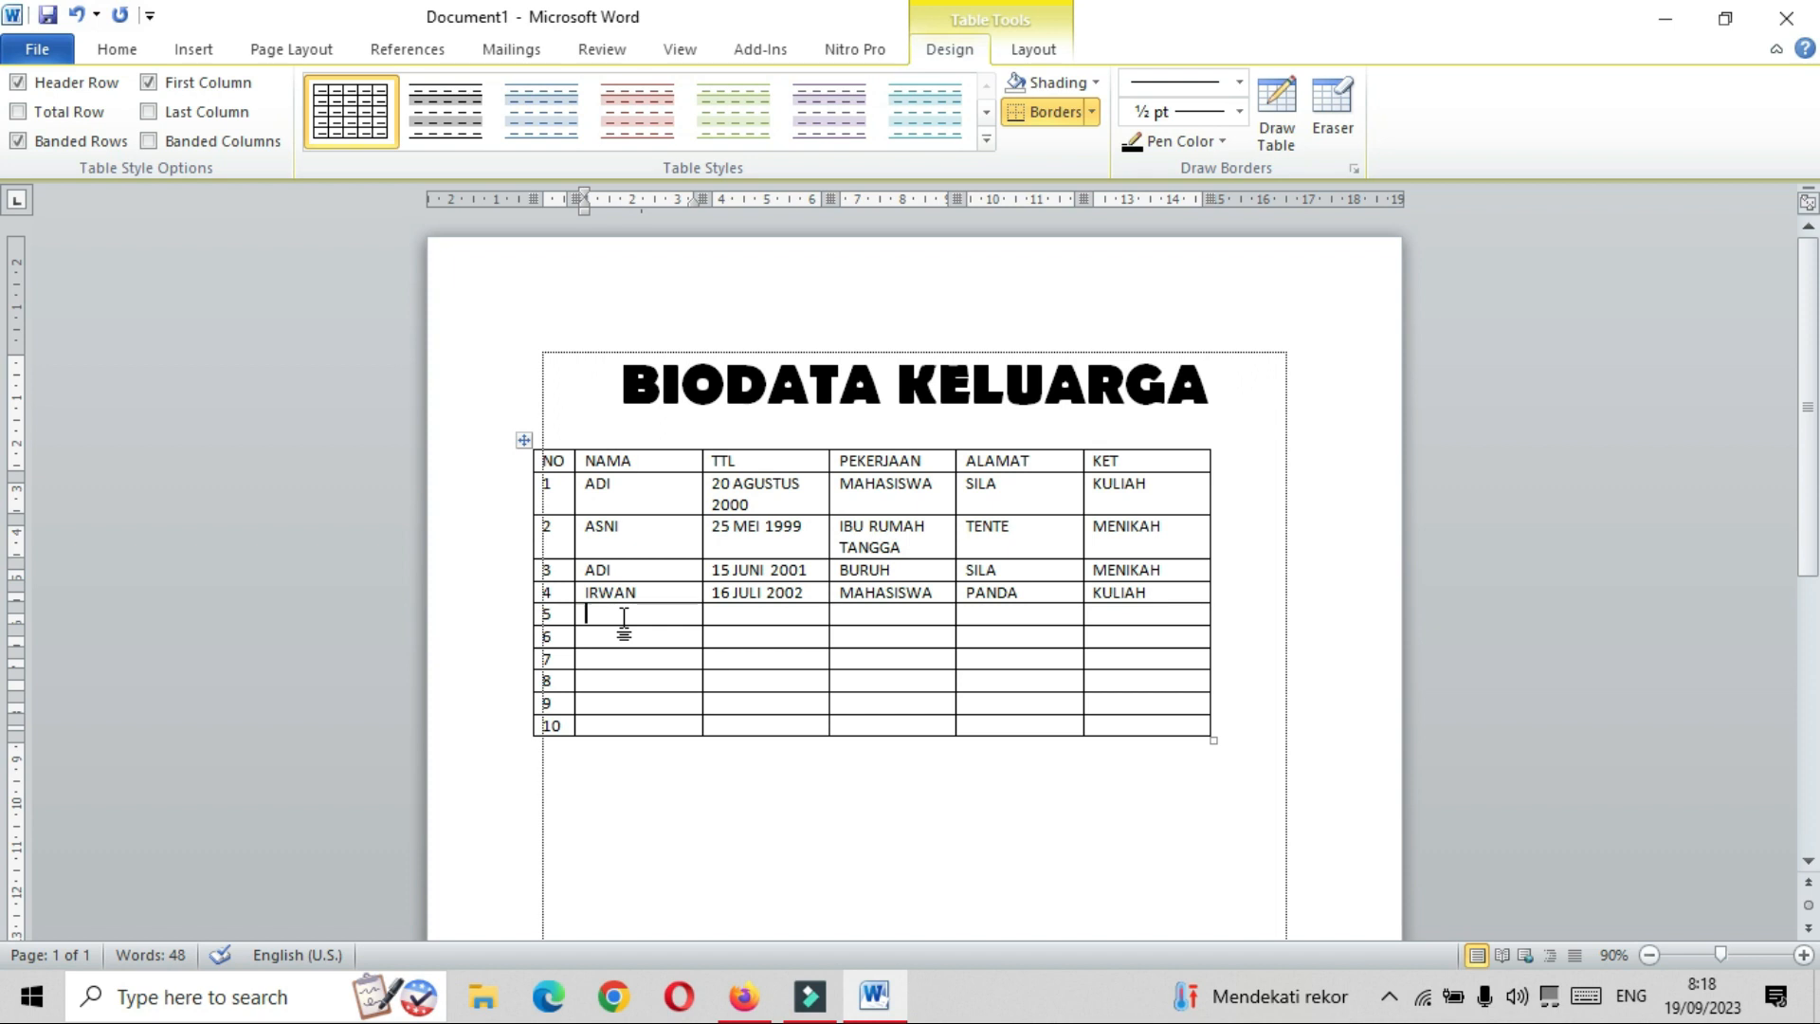
pyautogui.write('IRF')
pyautogui.write('AN')
pyautogui.write('23')
pyautogui.write(' JANUARI')
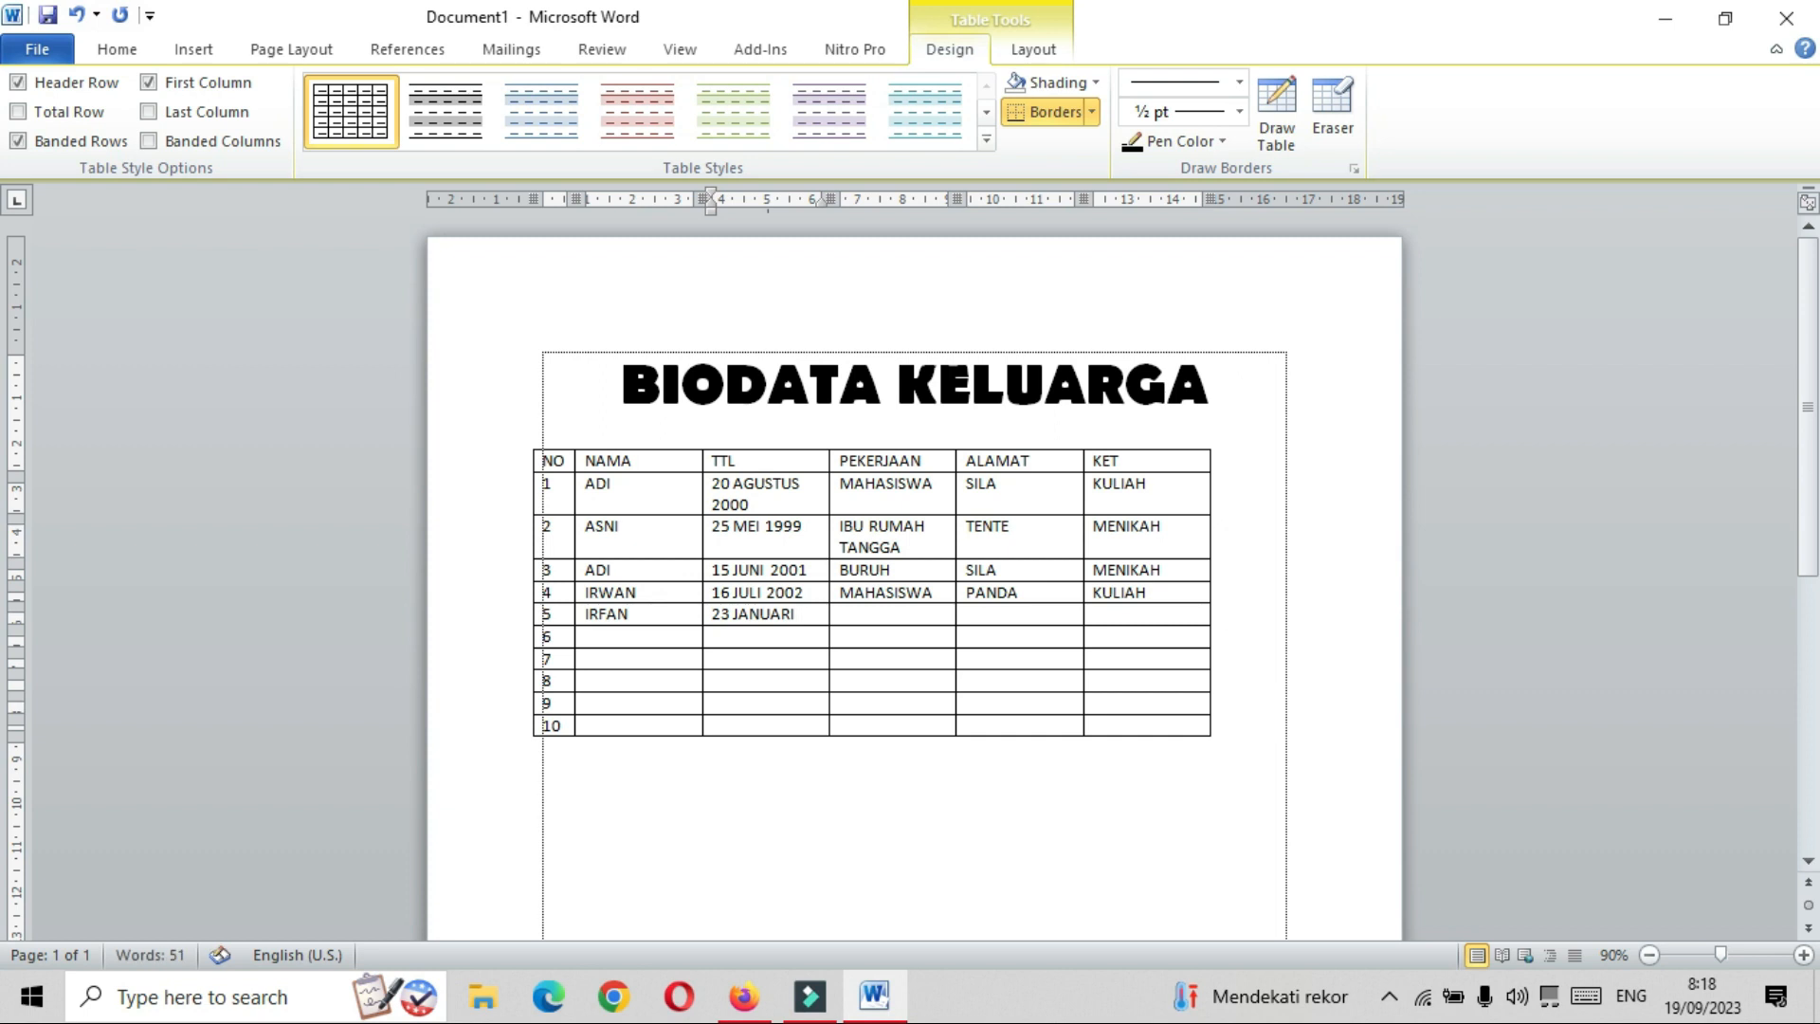
pyautogui.write(' 2010')
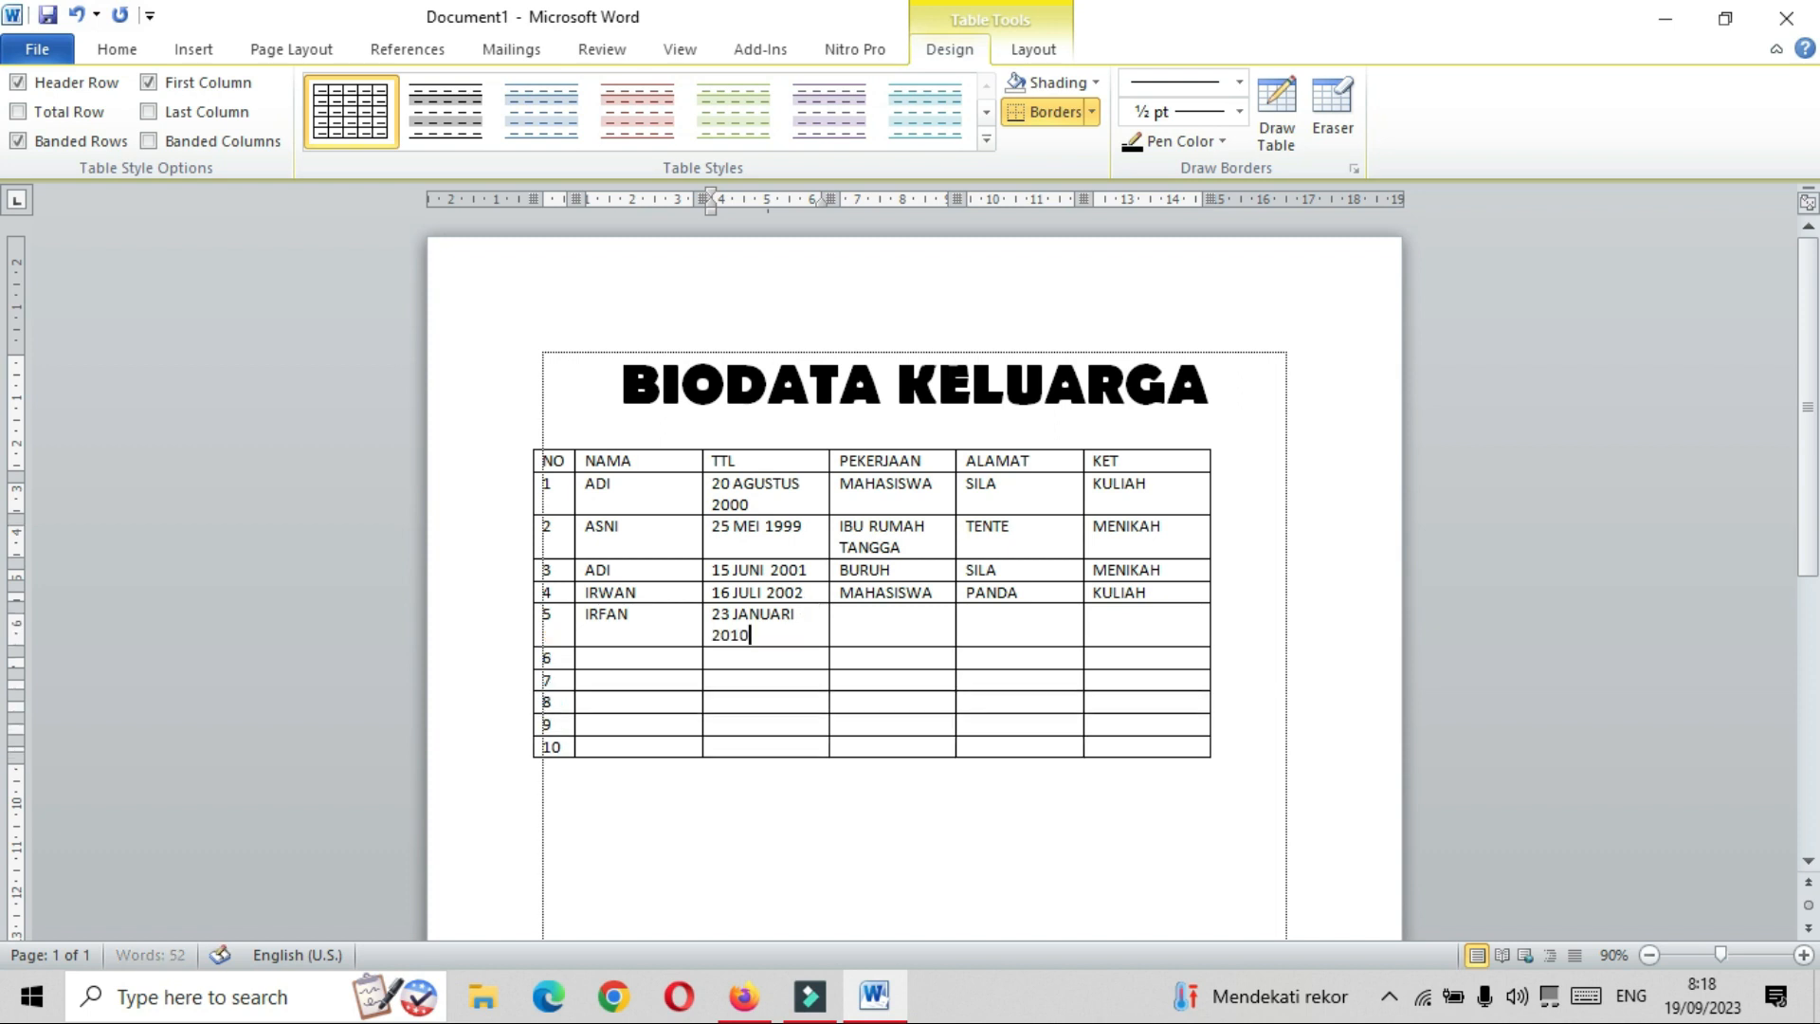
pyautogui.press('Tab')
pyautogui.write('SEKOLAH')
pyautogui.press('Tab')
pyautogui.write('SILA')
pyautogui.press('Tab')
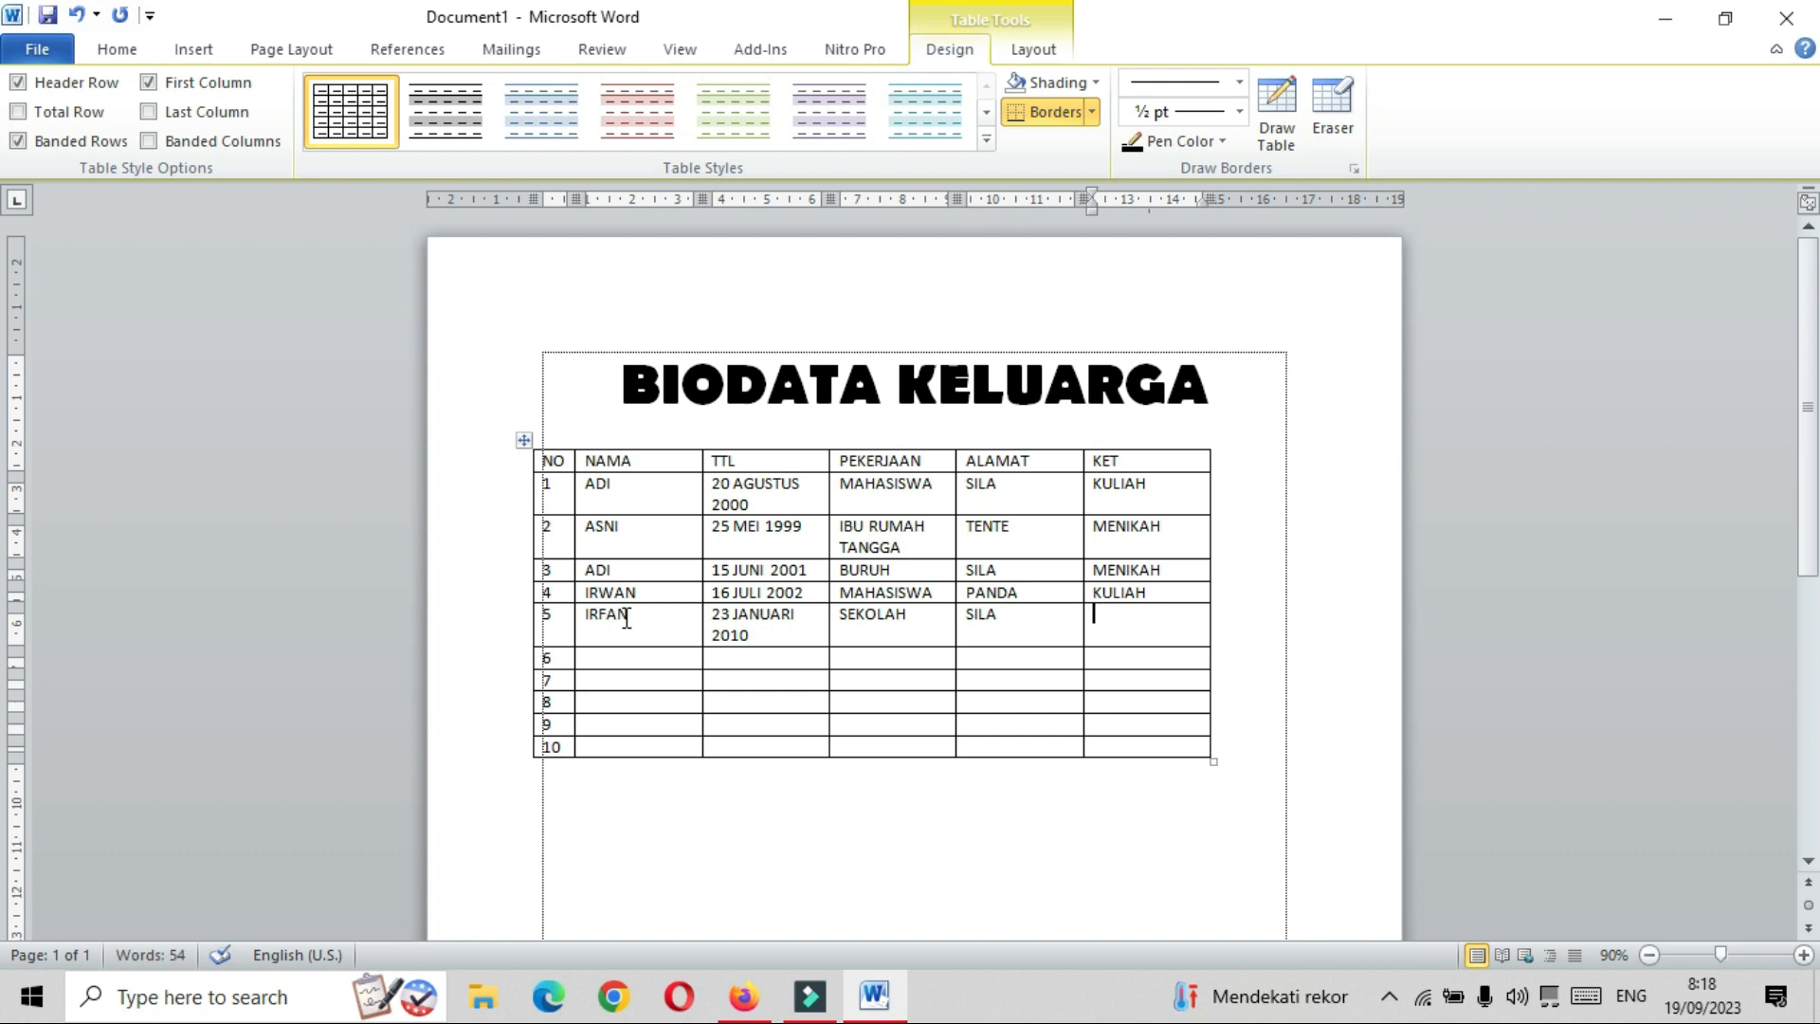
pyautogui.write('B')
pyautogui.press('BackSpace')
pyautogui.write('BUJANG')
pyautogui.click(614, 660)
pyautogui.write('HAFIDZ')
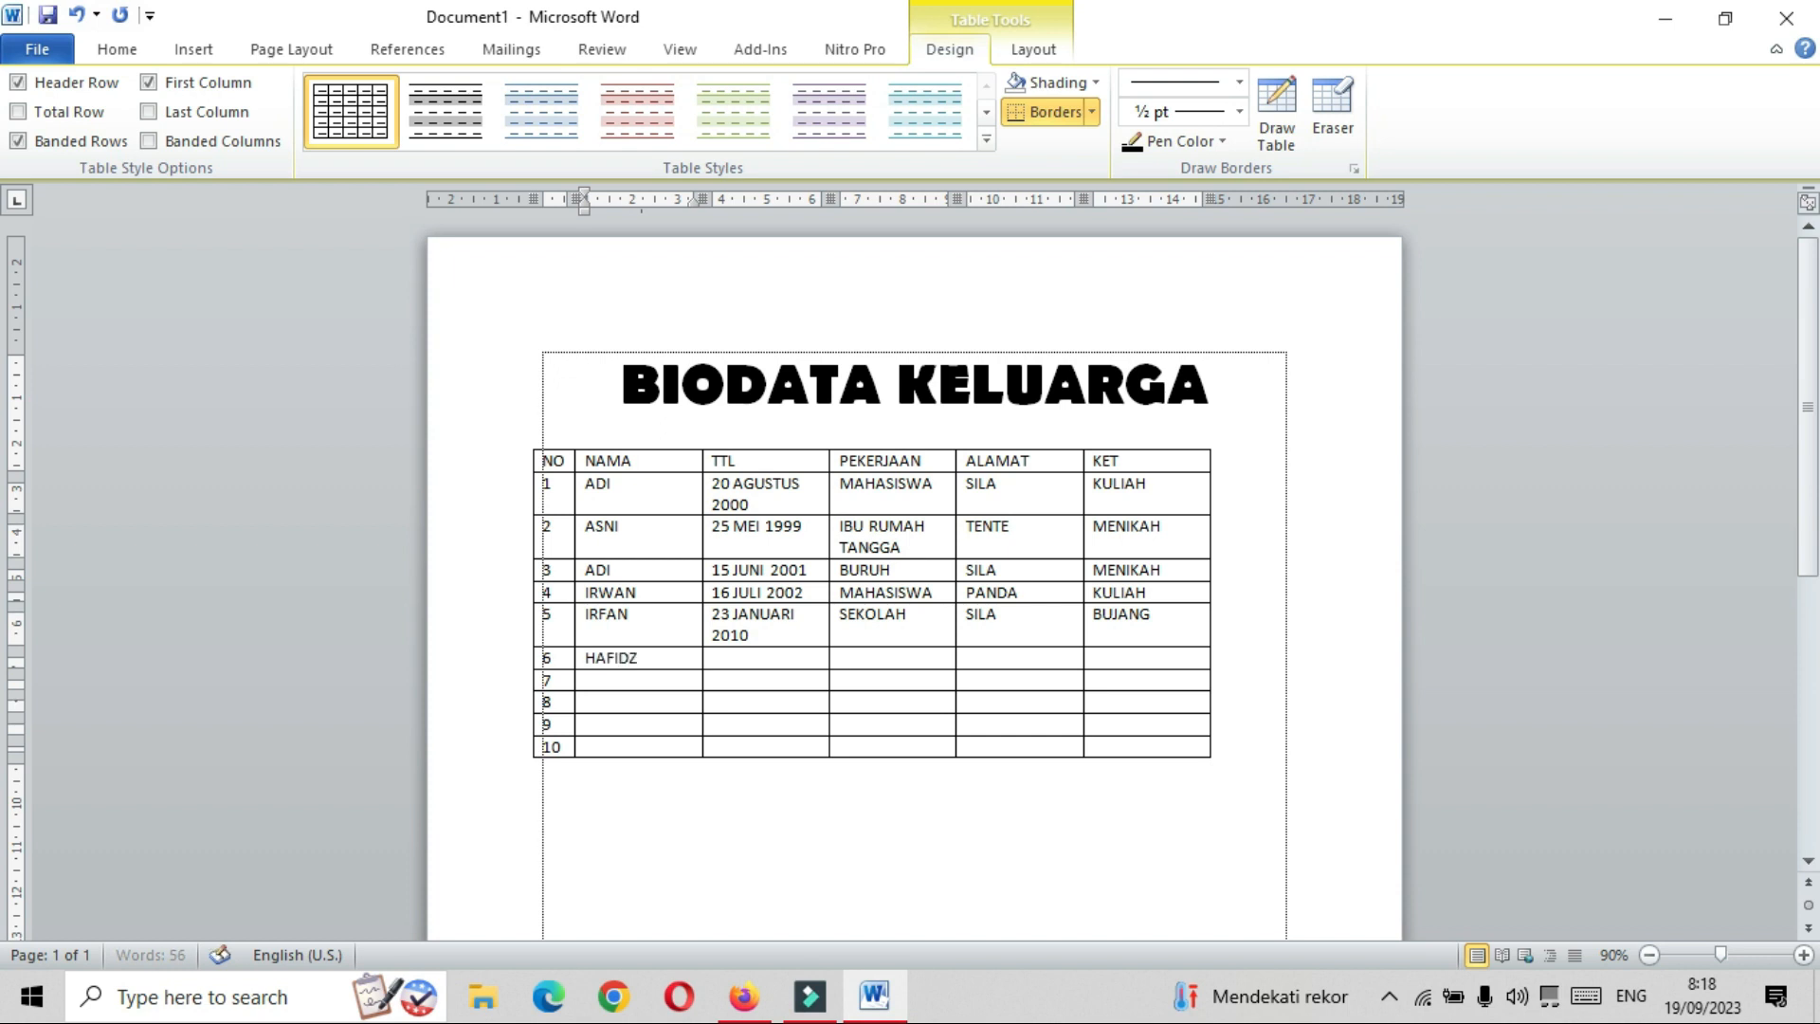
pyautogui.press('Tab')
pyautogui.write('04 FEBRUARI')
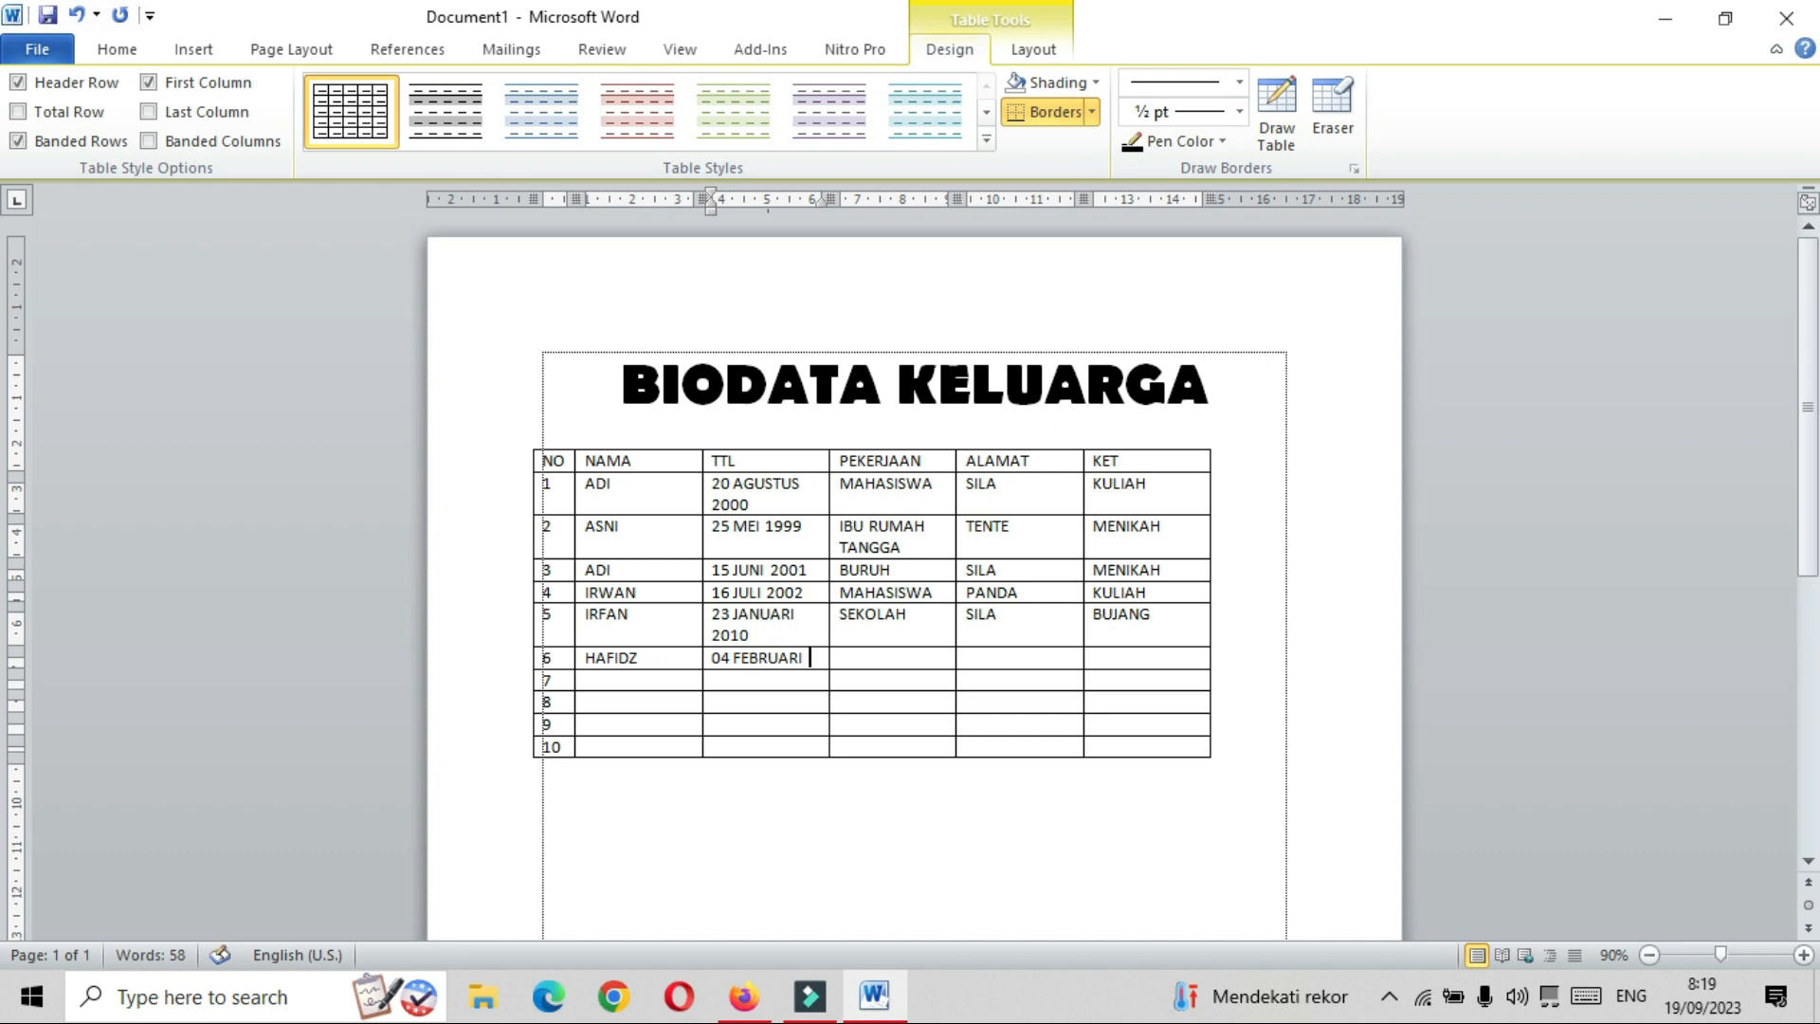
pyautogui.write(' 20')
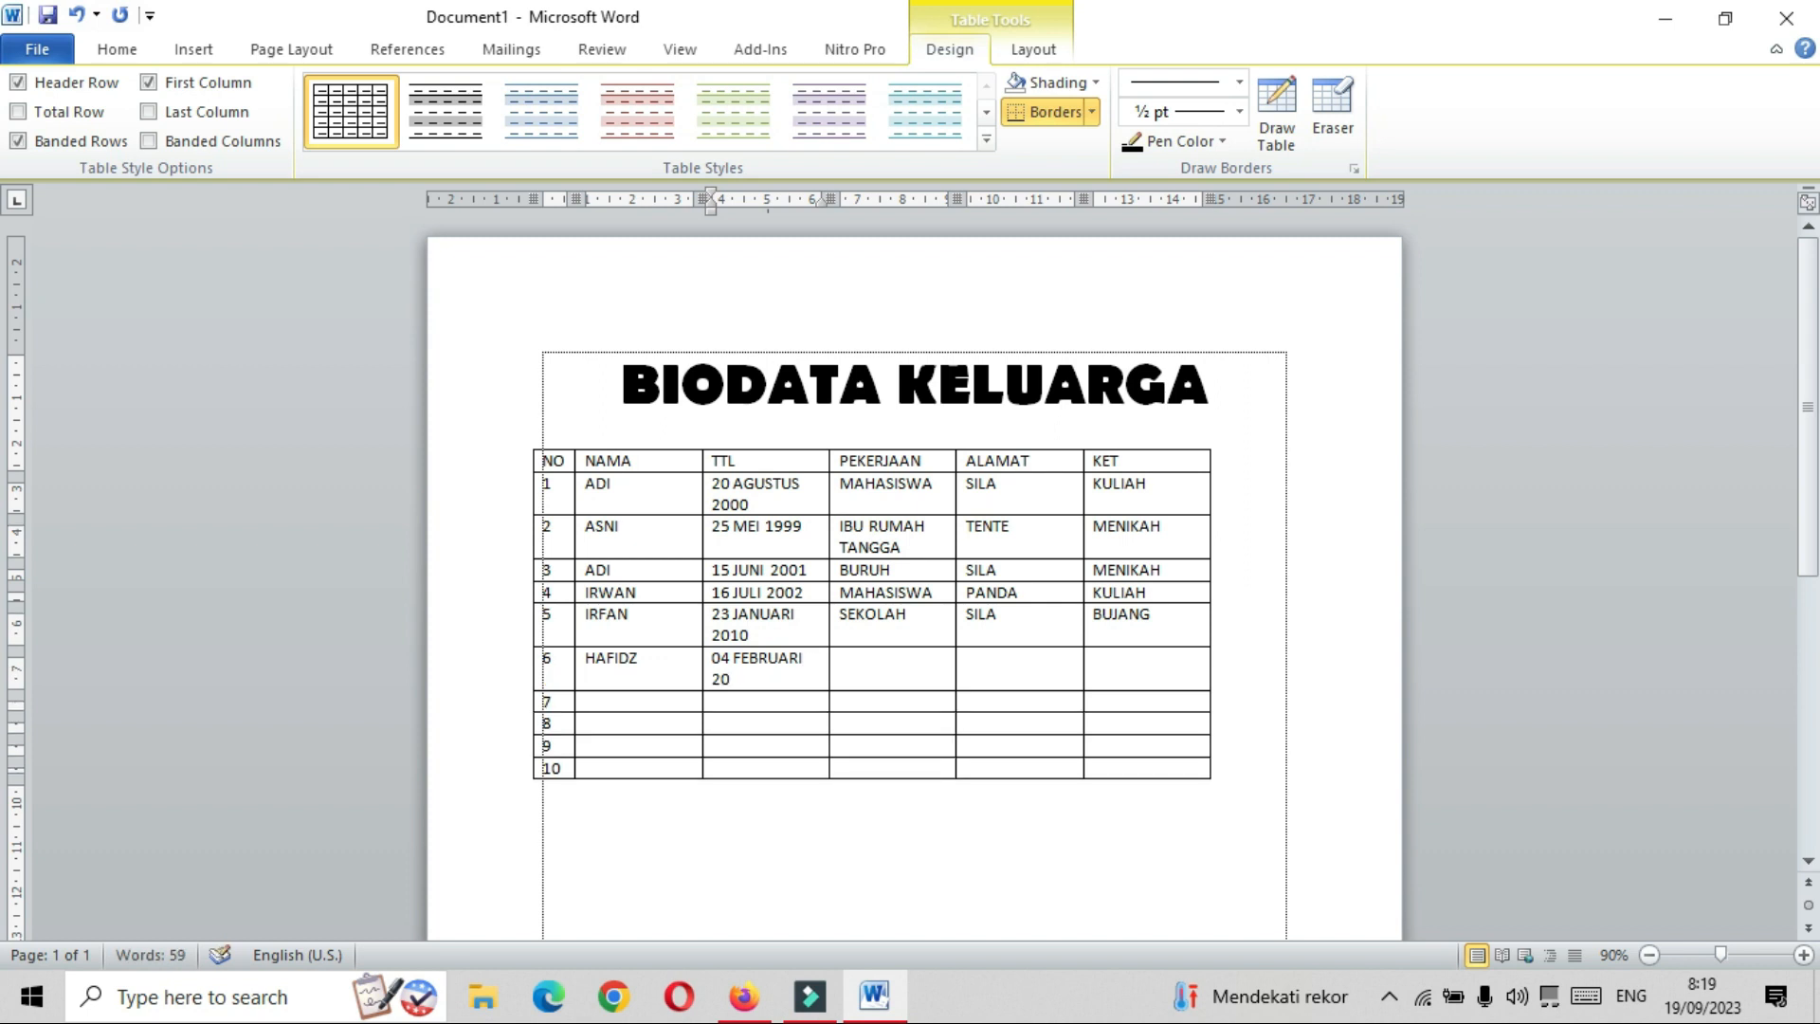
pyautogui.write('05')
pyautogui.press('Tab')
pyautogui.write('SEKOLh')
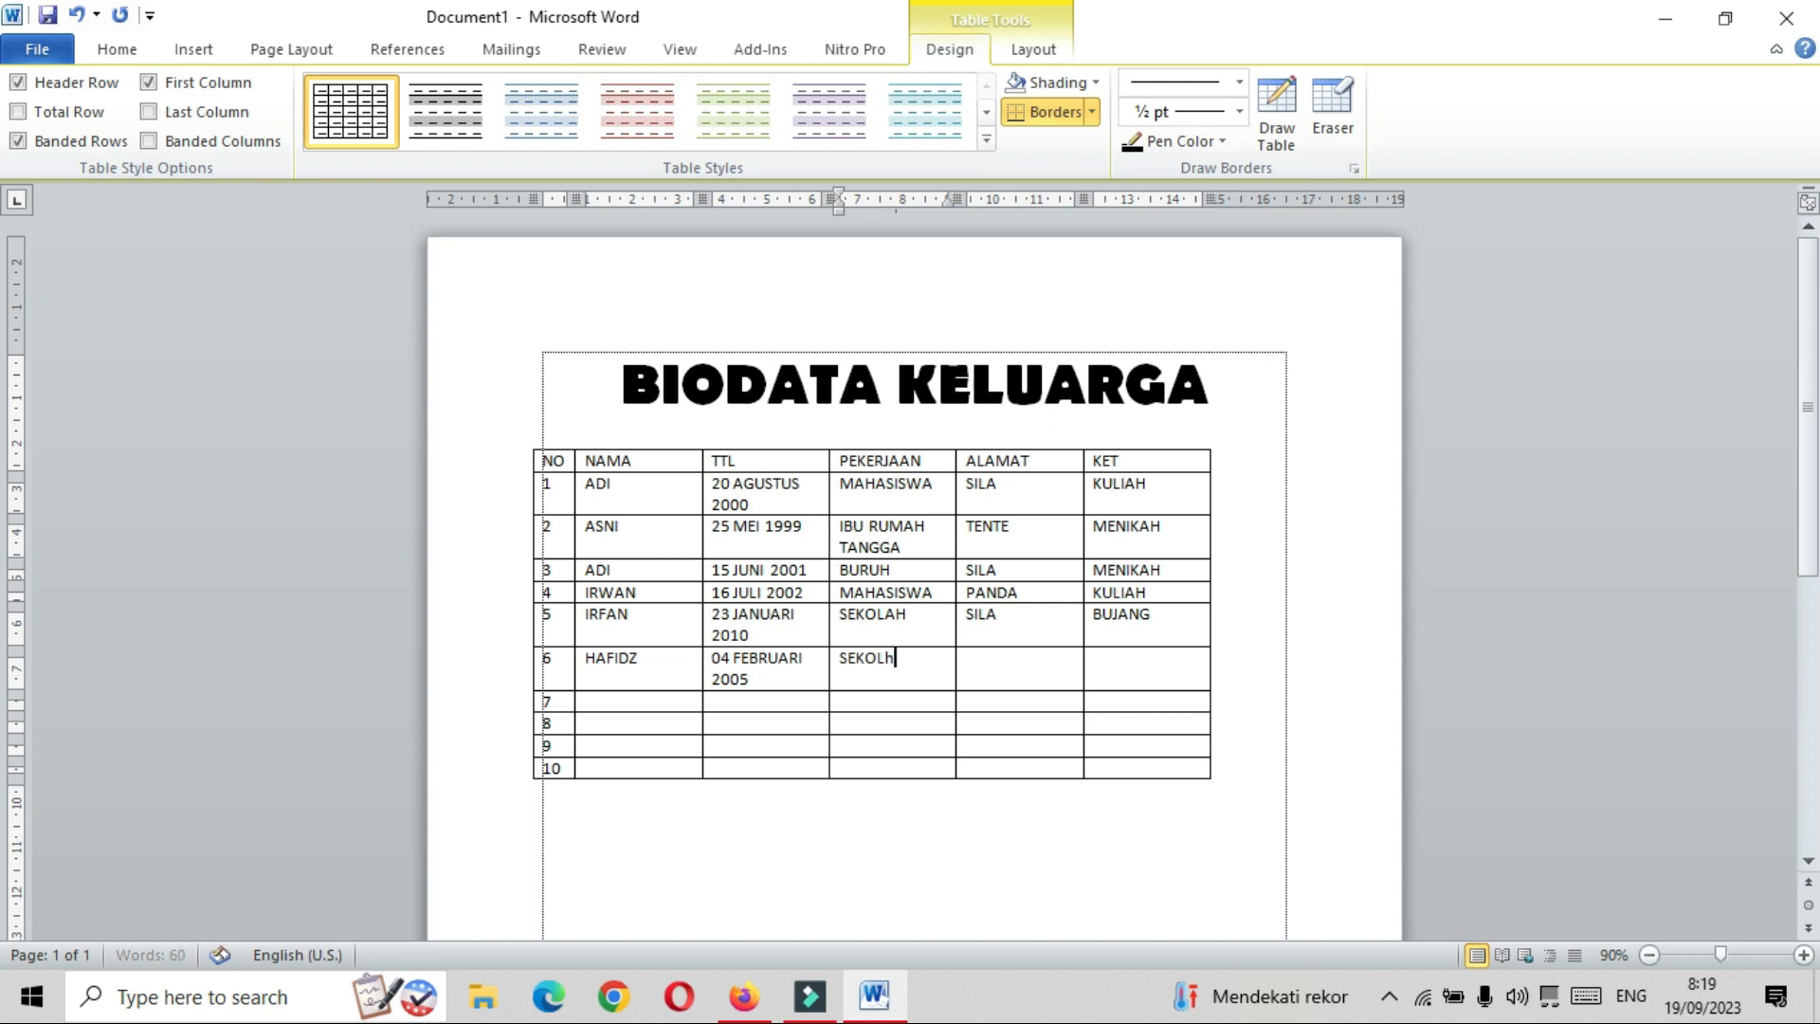
pyautogui.press('BackSpace')
pyautogui.write('AH')
pyautogui.press('Tab')
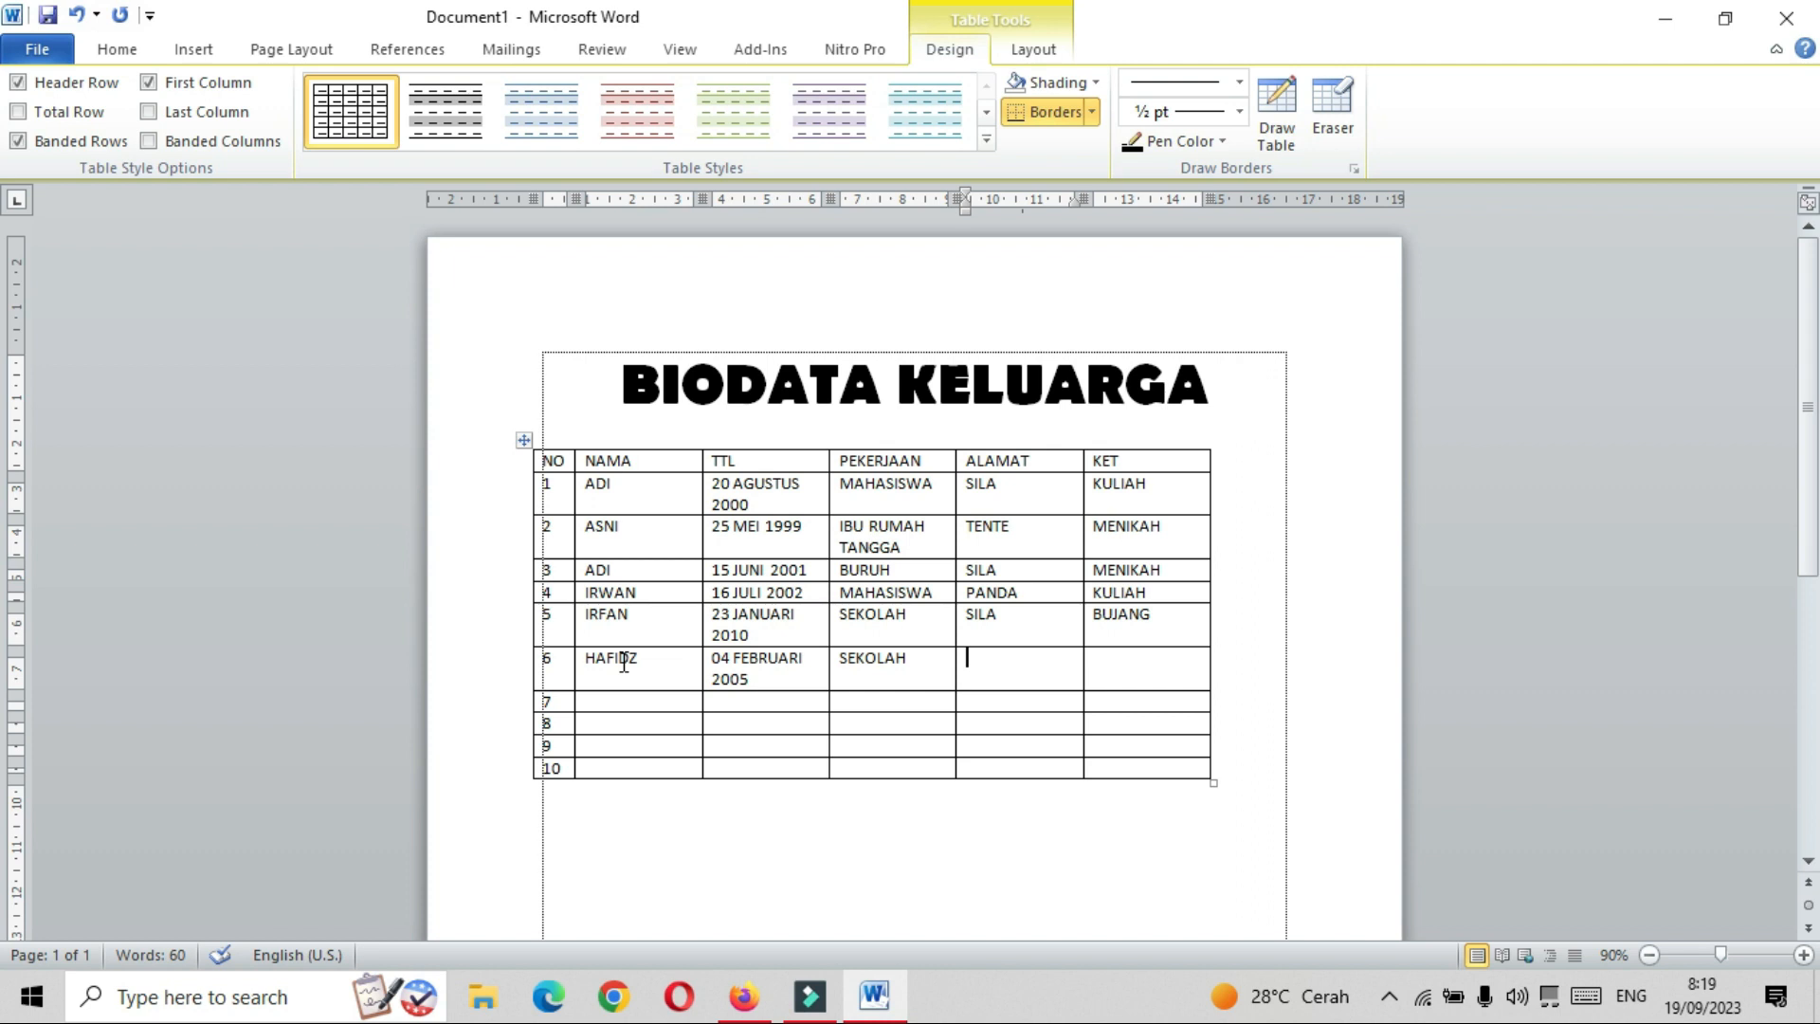
pyautogui.write('BOGOR')
pyautogui.press('Tab')
pyautogui.write('PONDOK')
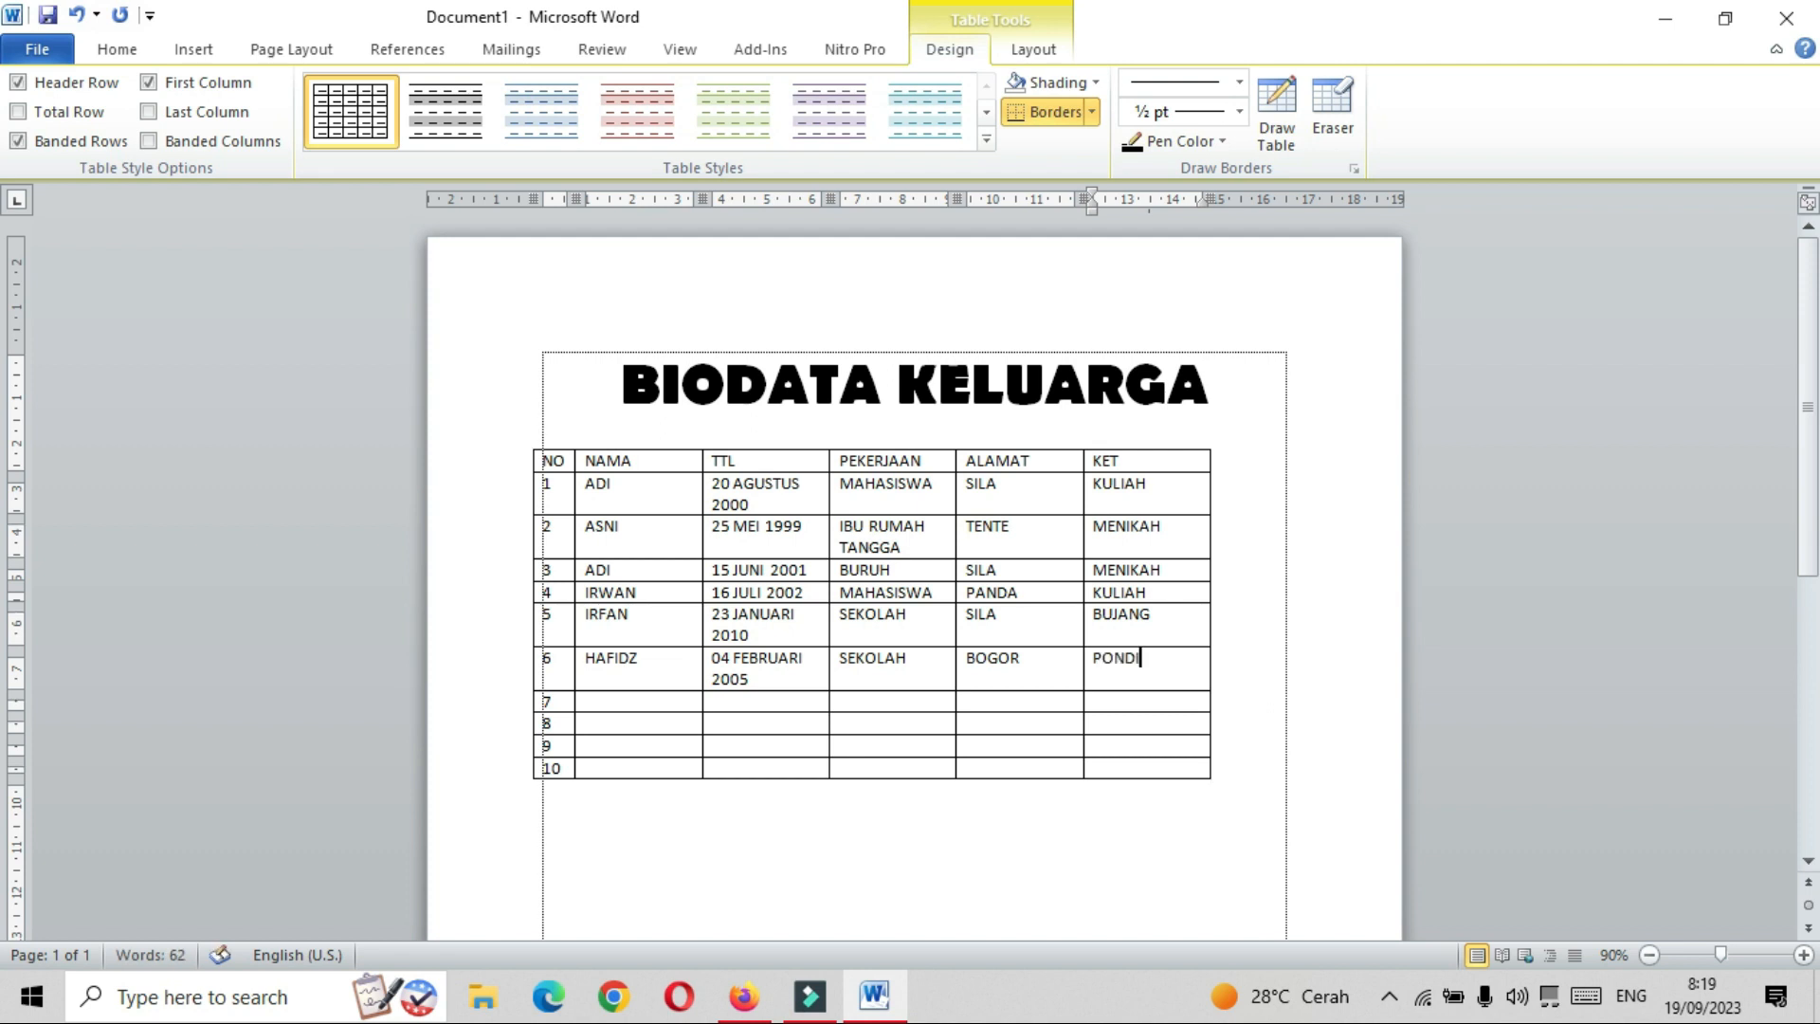
pyautogui.write(' TAHFIDZ')
pyautogui.click(654, 706)
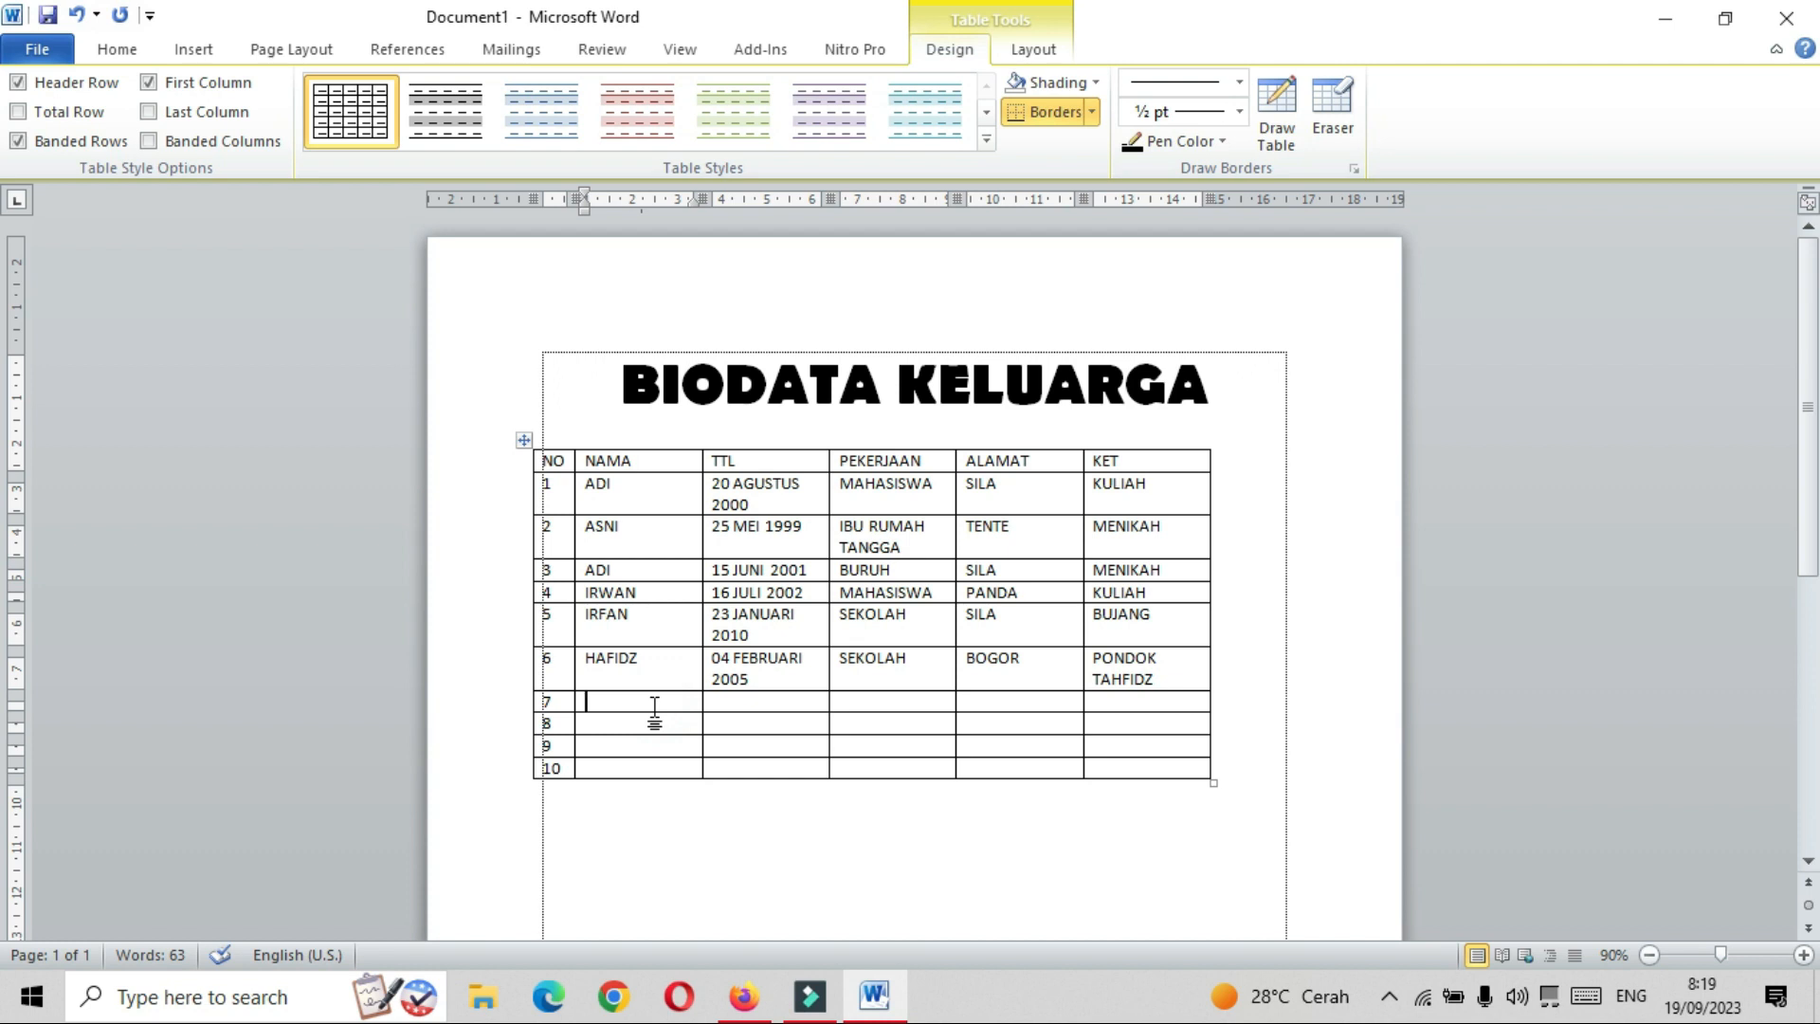
pyautogui.write('AMINAH')
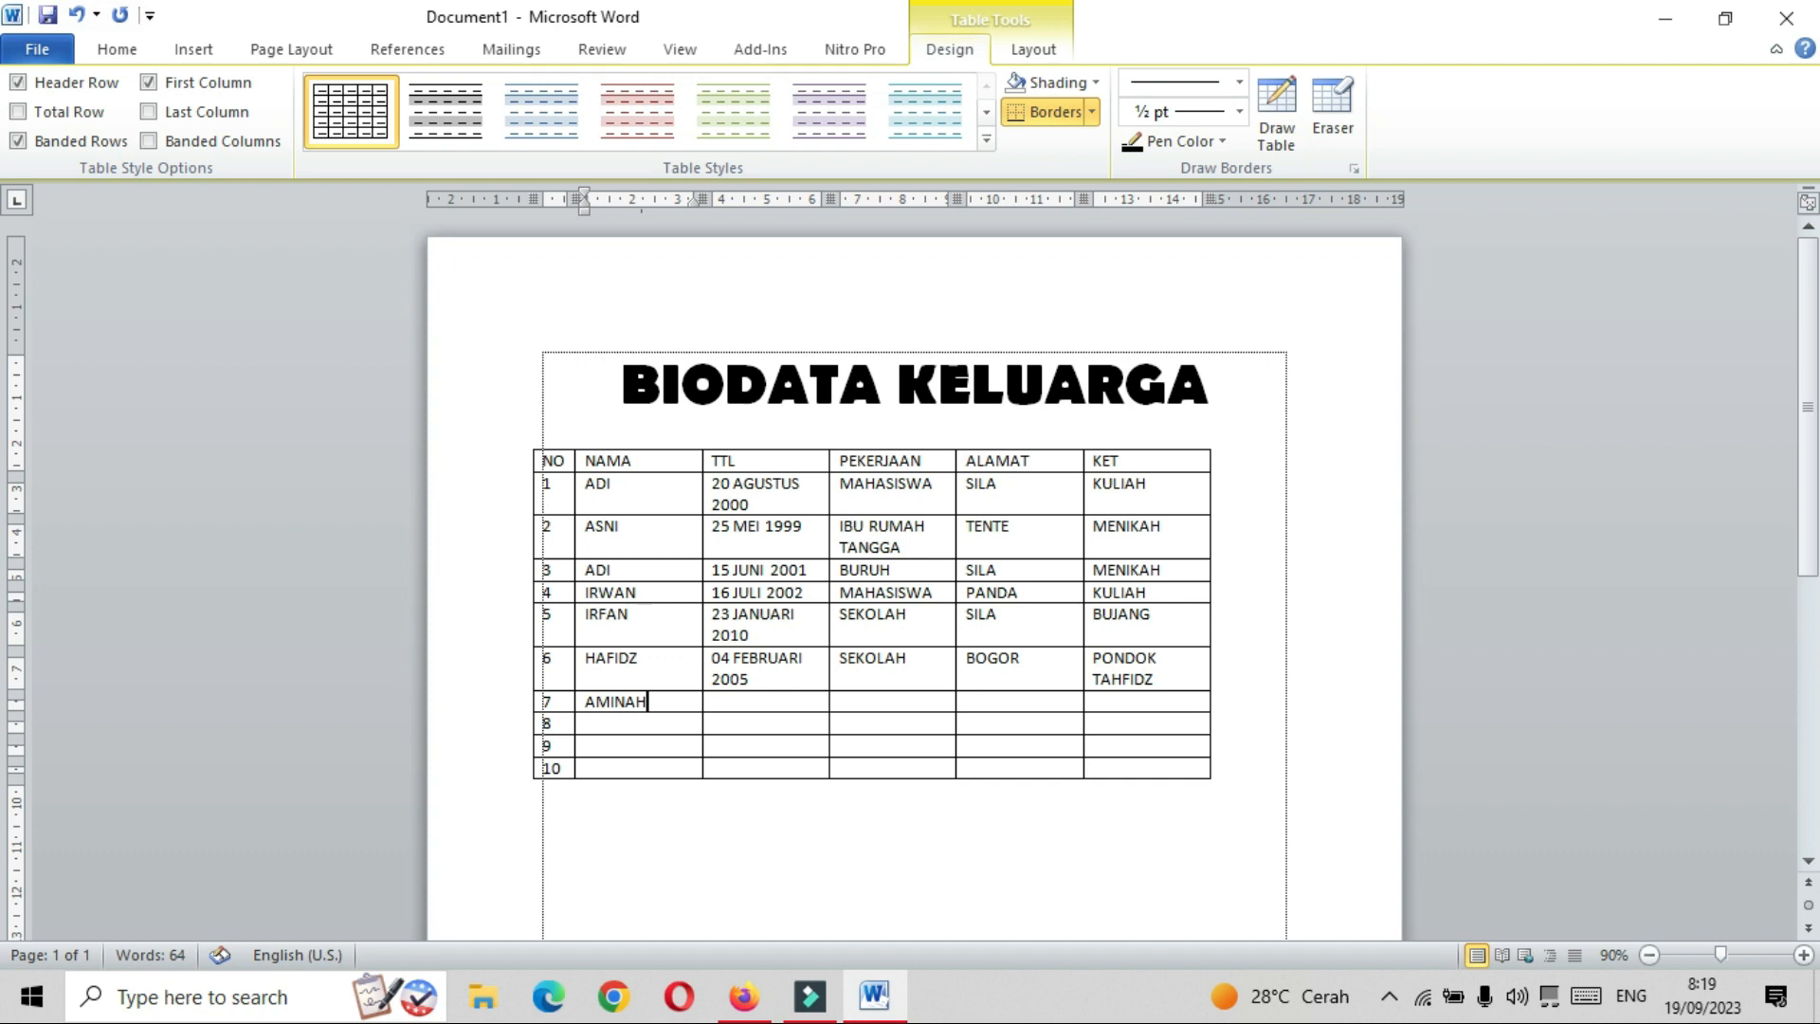
pyautogui.press('Tab')
pyautogui.write('17 JUNI 2')
pyautogui.press('BackSpace')
pyautogui.write('1989')
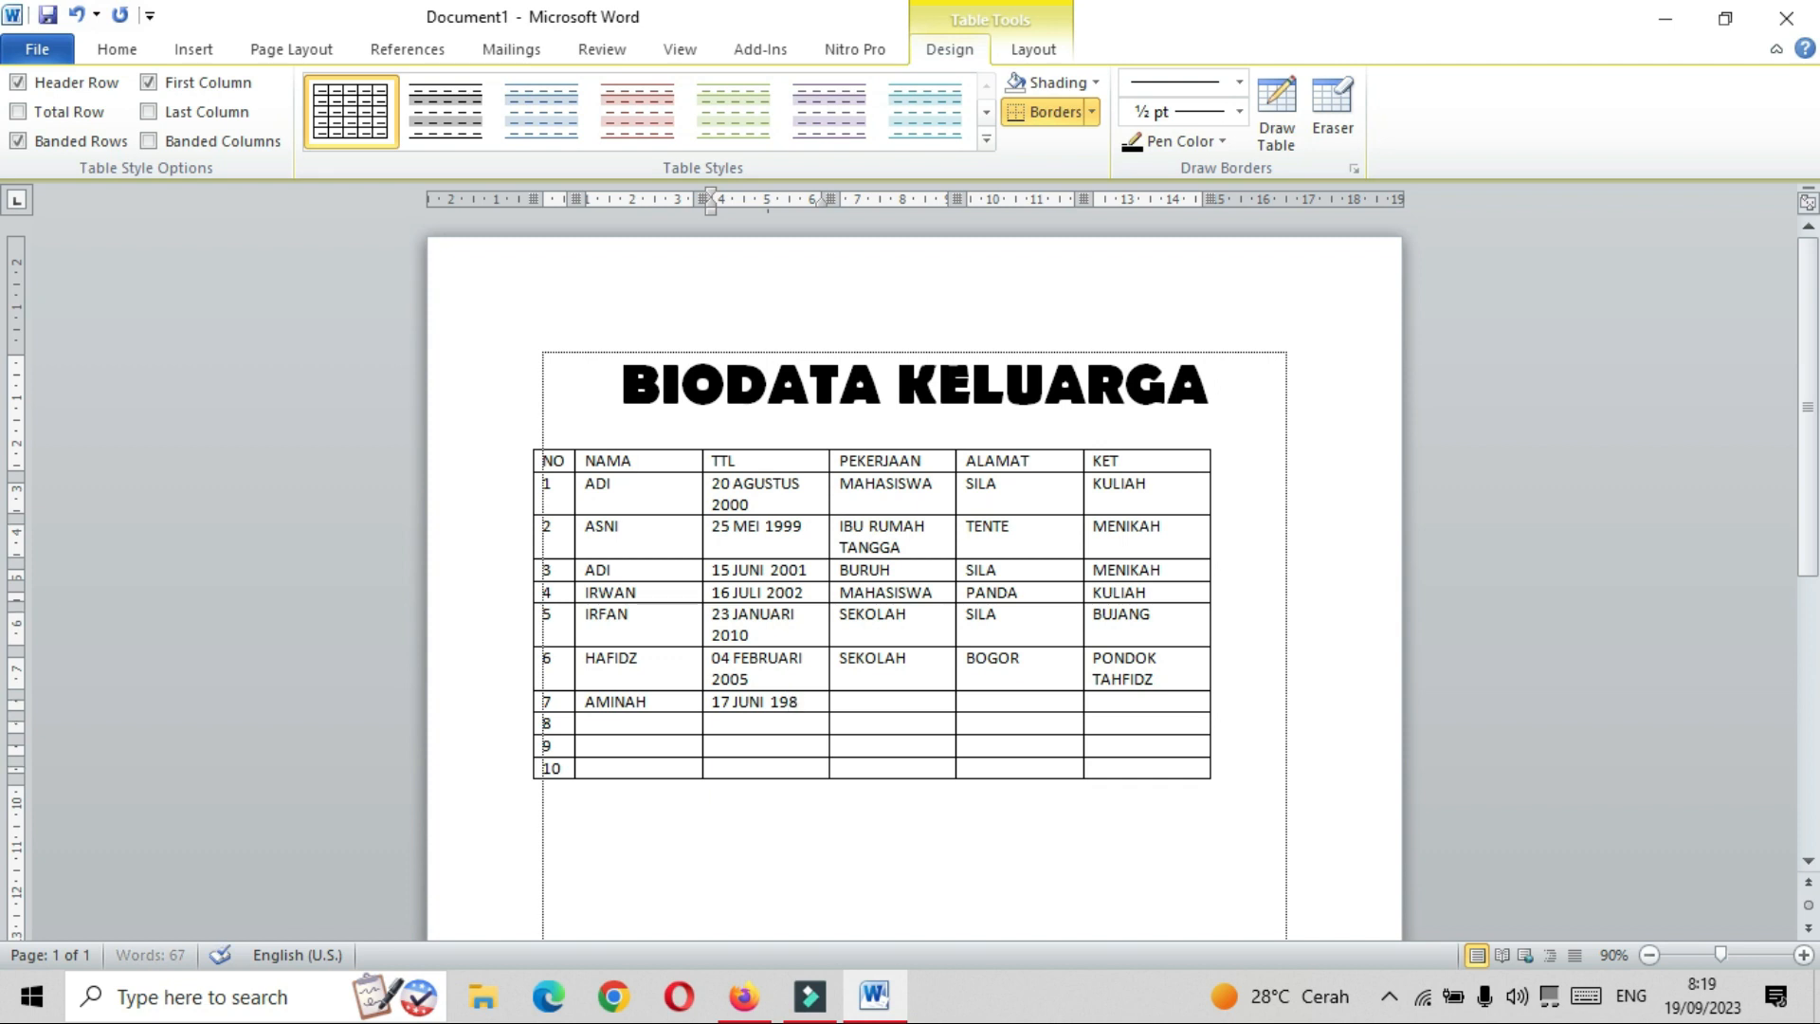
pyautogui.press('Tab')
pyautogui.write('IBU RUMAH TANGGA')
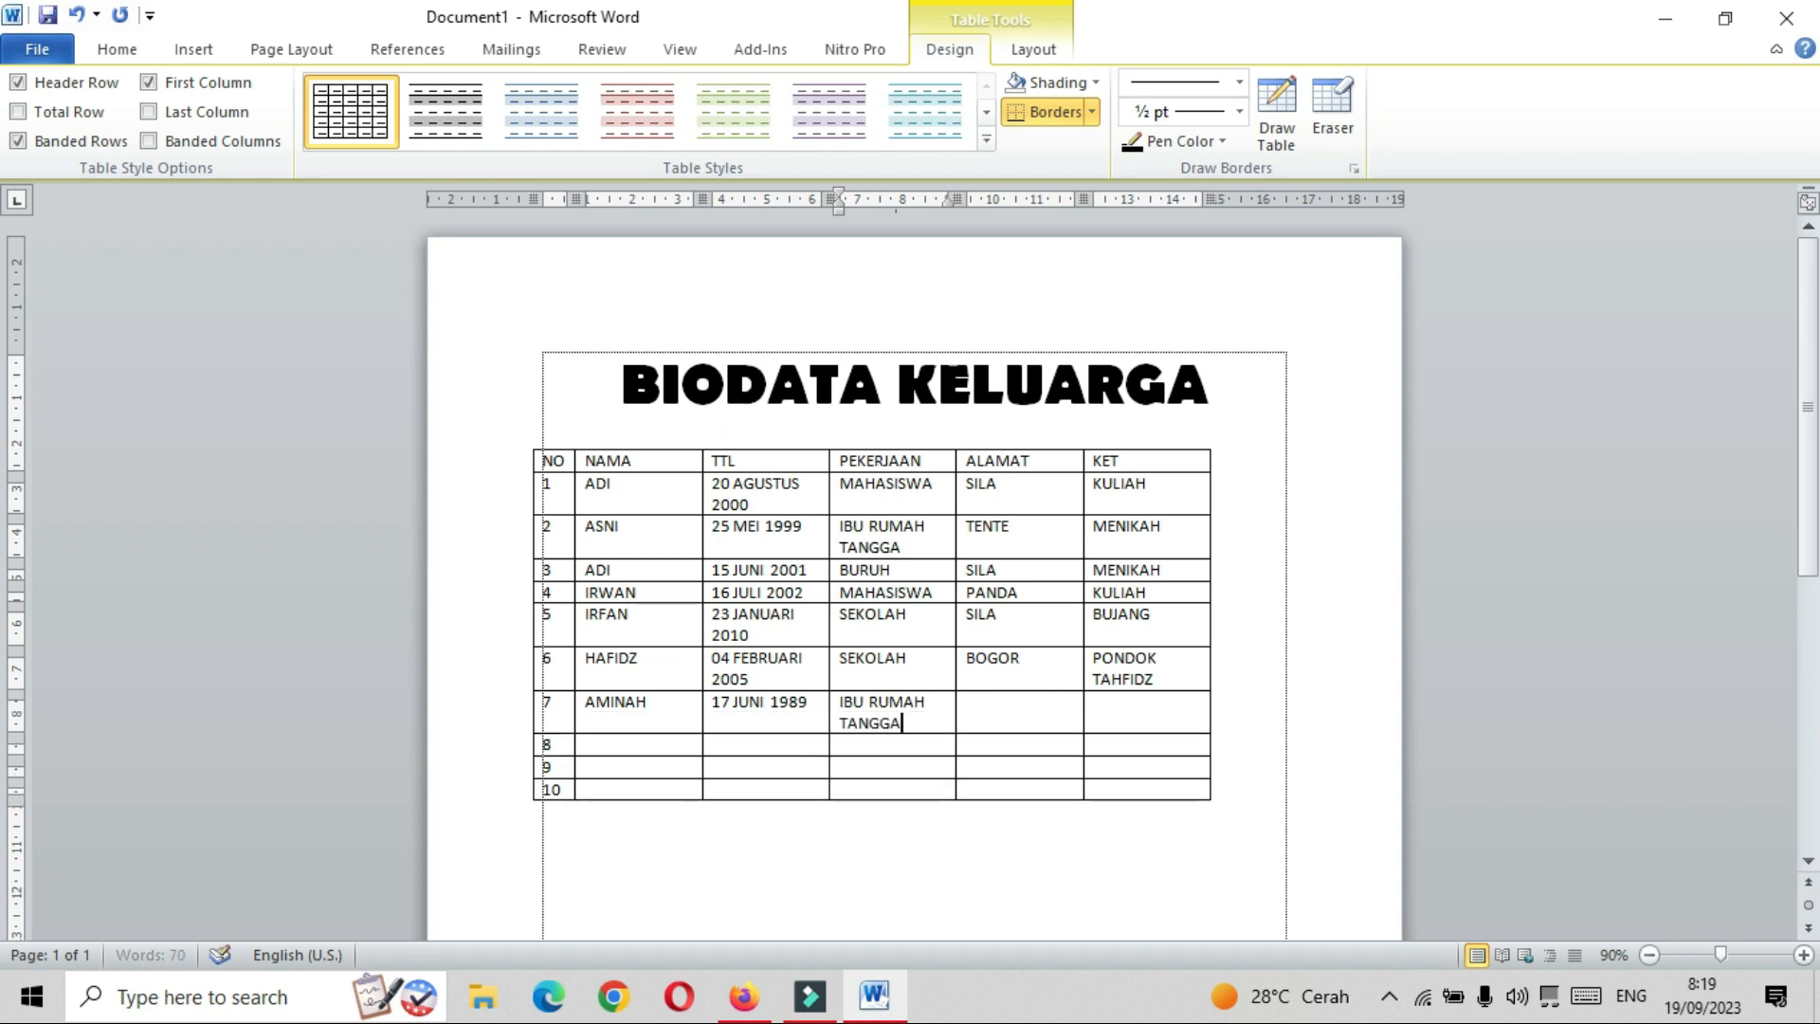
pyautogui.press('Tab')
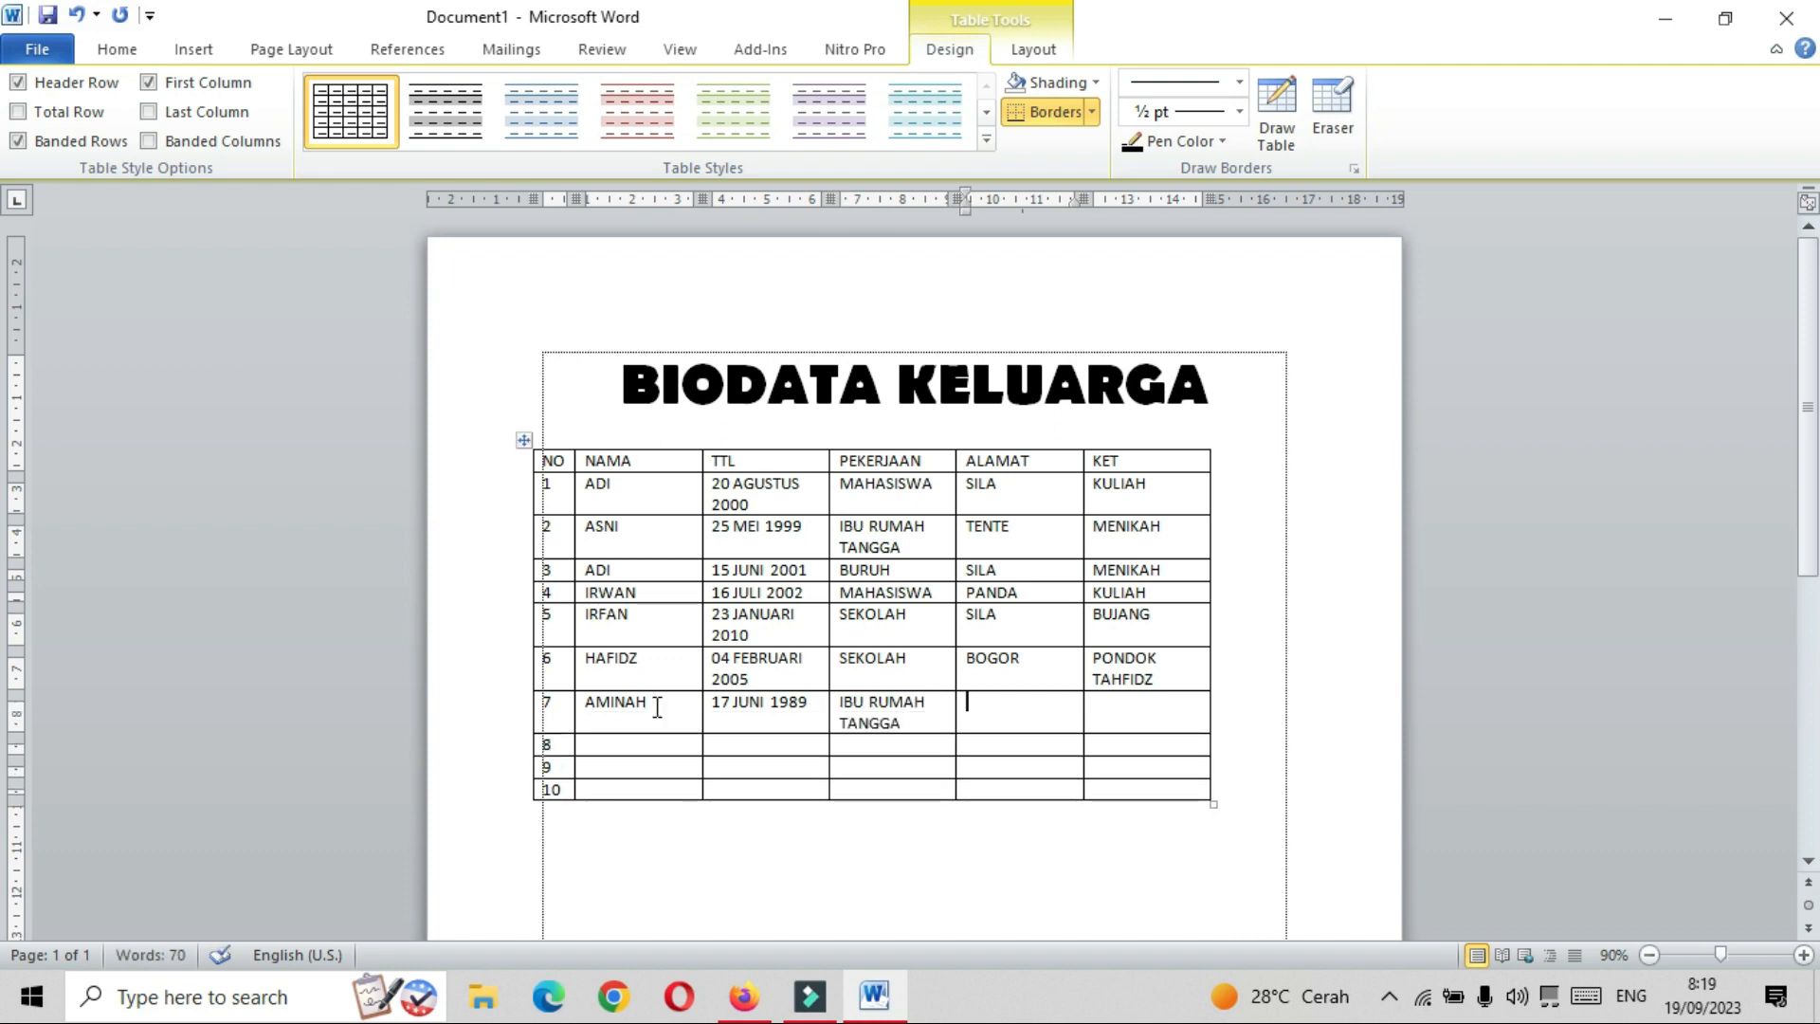
pyautogui.write('MONTA')
pyautogui.press('Tab')
pyautogui.write('MENIKAH')
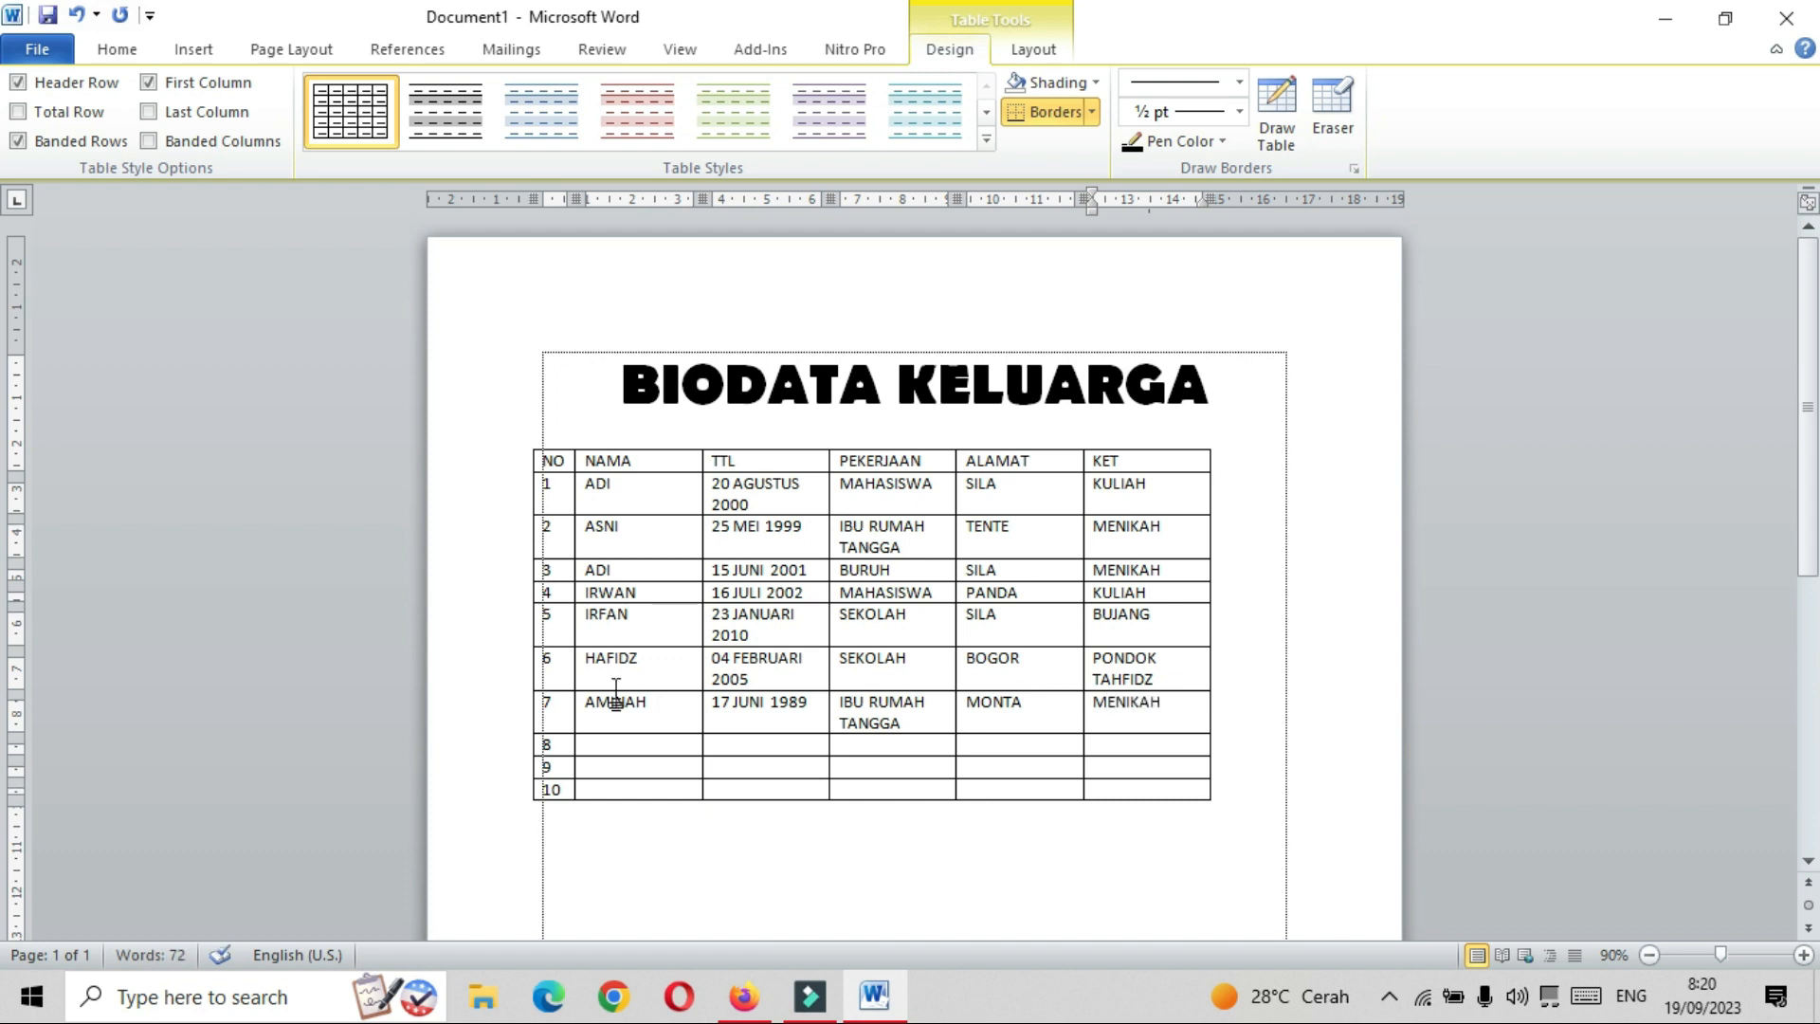
pyautogui.click(624, 747)
# Enter MUHAJIR, 25 MARET 2012, MAHASISWA, KALIMANTAN and KULIAH / JOMBLO across row 8's cells.
pyautogui.write('MUHAJIR')
pyautogui.press('Tab')
pyautogui.write('25 MARET')
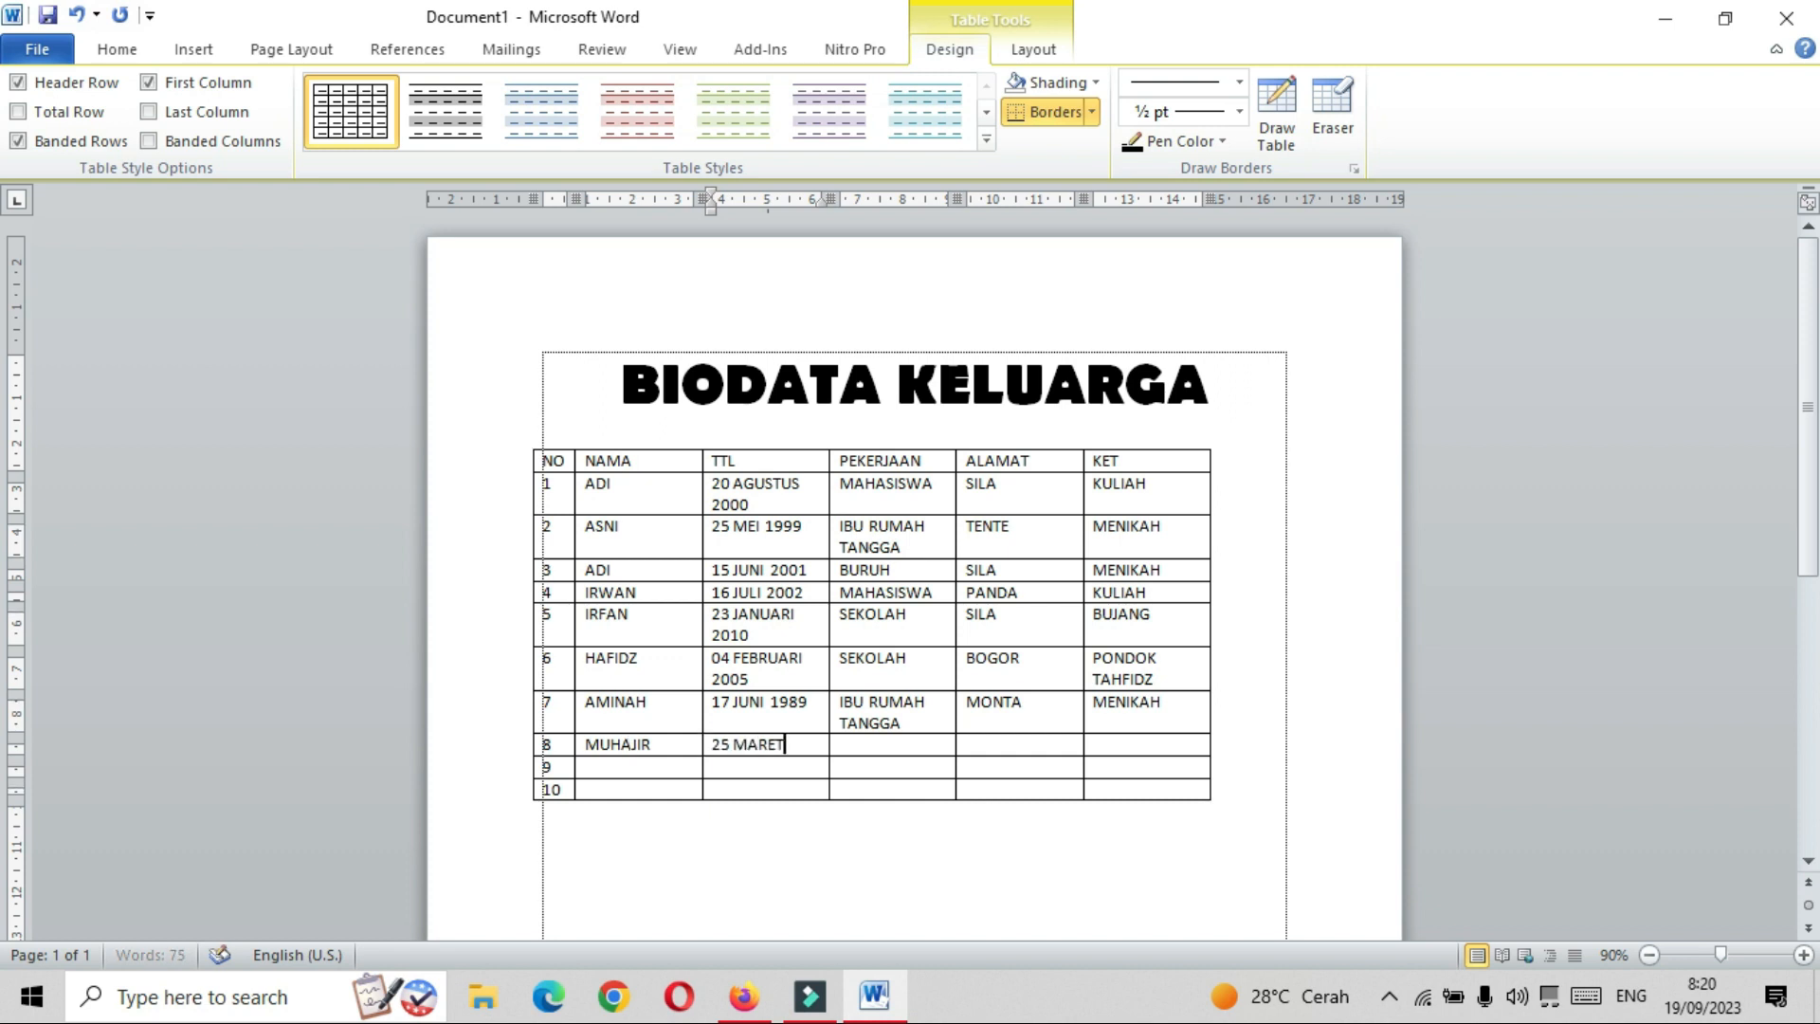
pyautogui.write(' 2012')
pyautogui.press('Tab')
pyautogui.write('M')
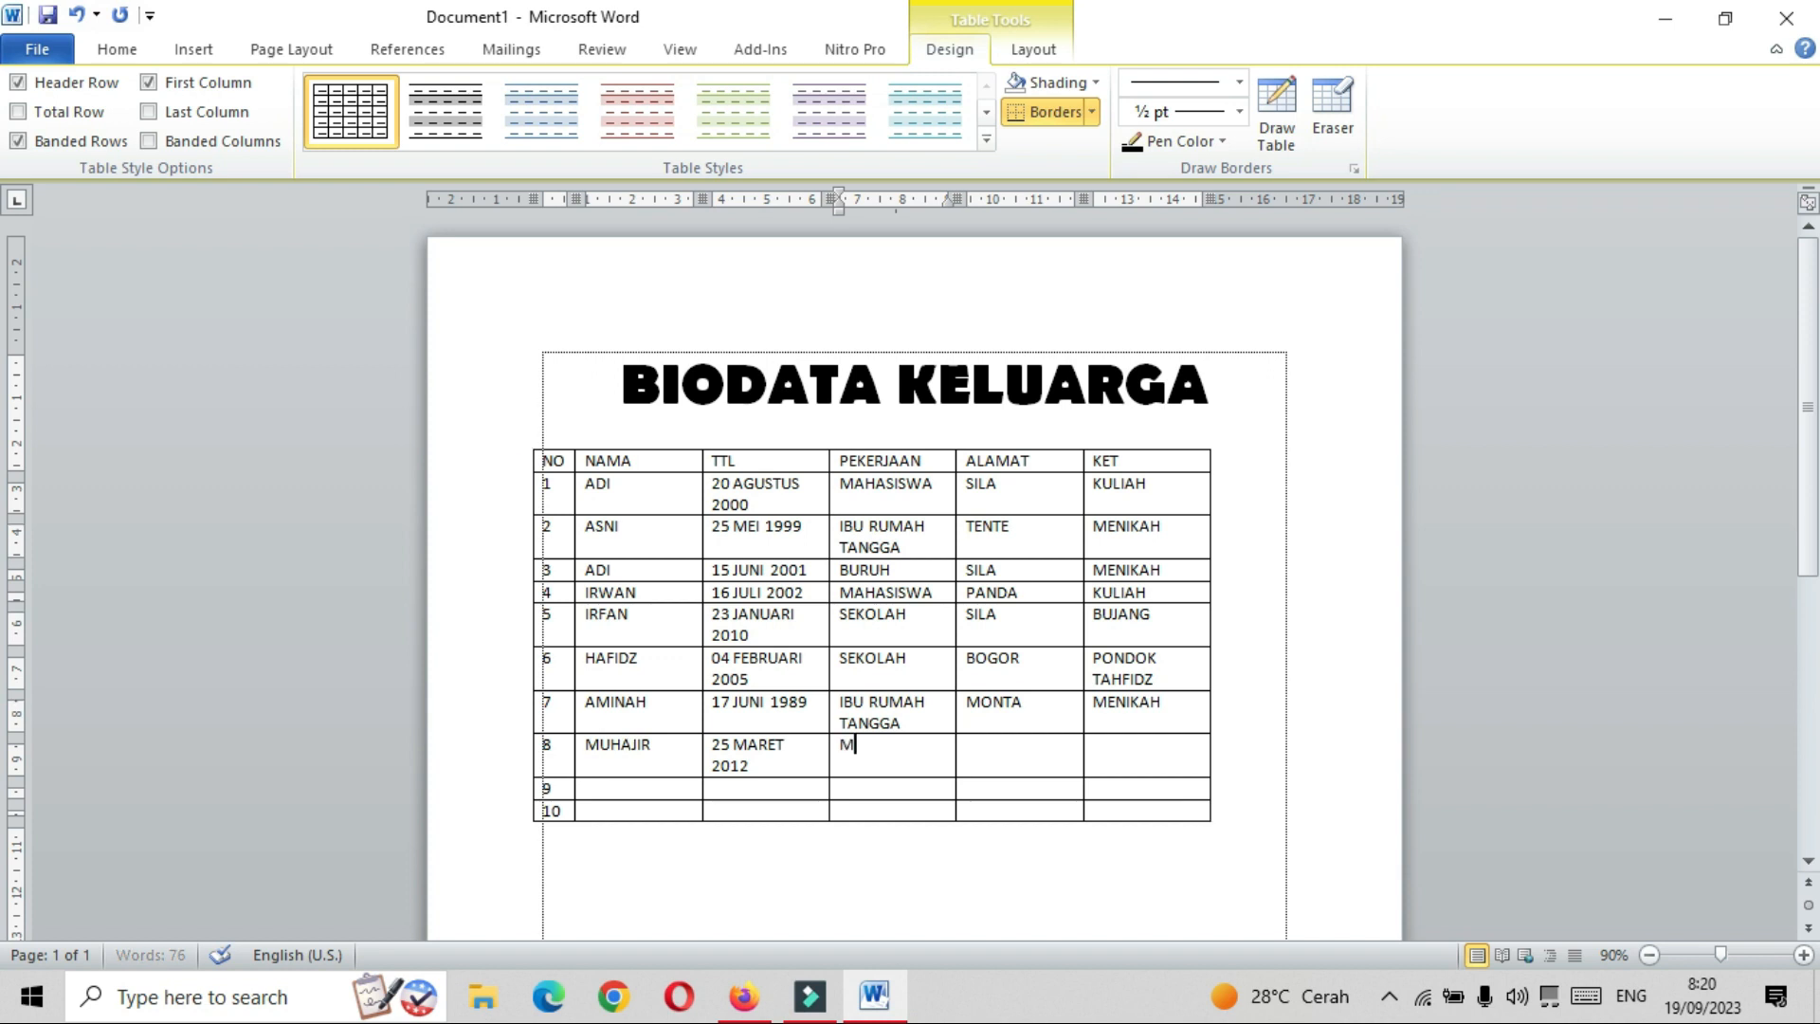
pyautogui.write('AHASIS')
pyautogui.press('BackSpace')
pyautogui.write('ISWA')
pyautogui.press('Tab')
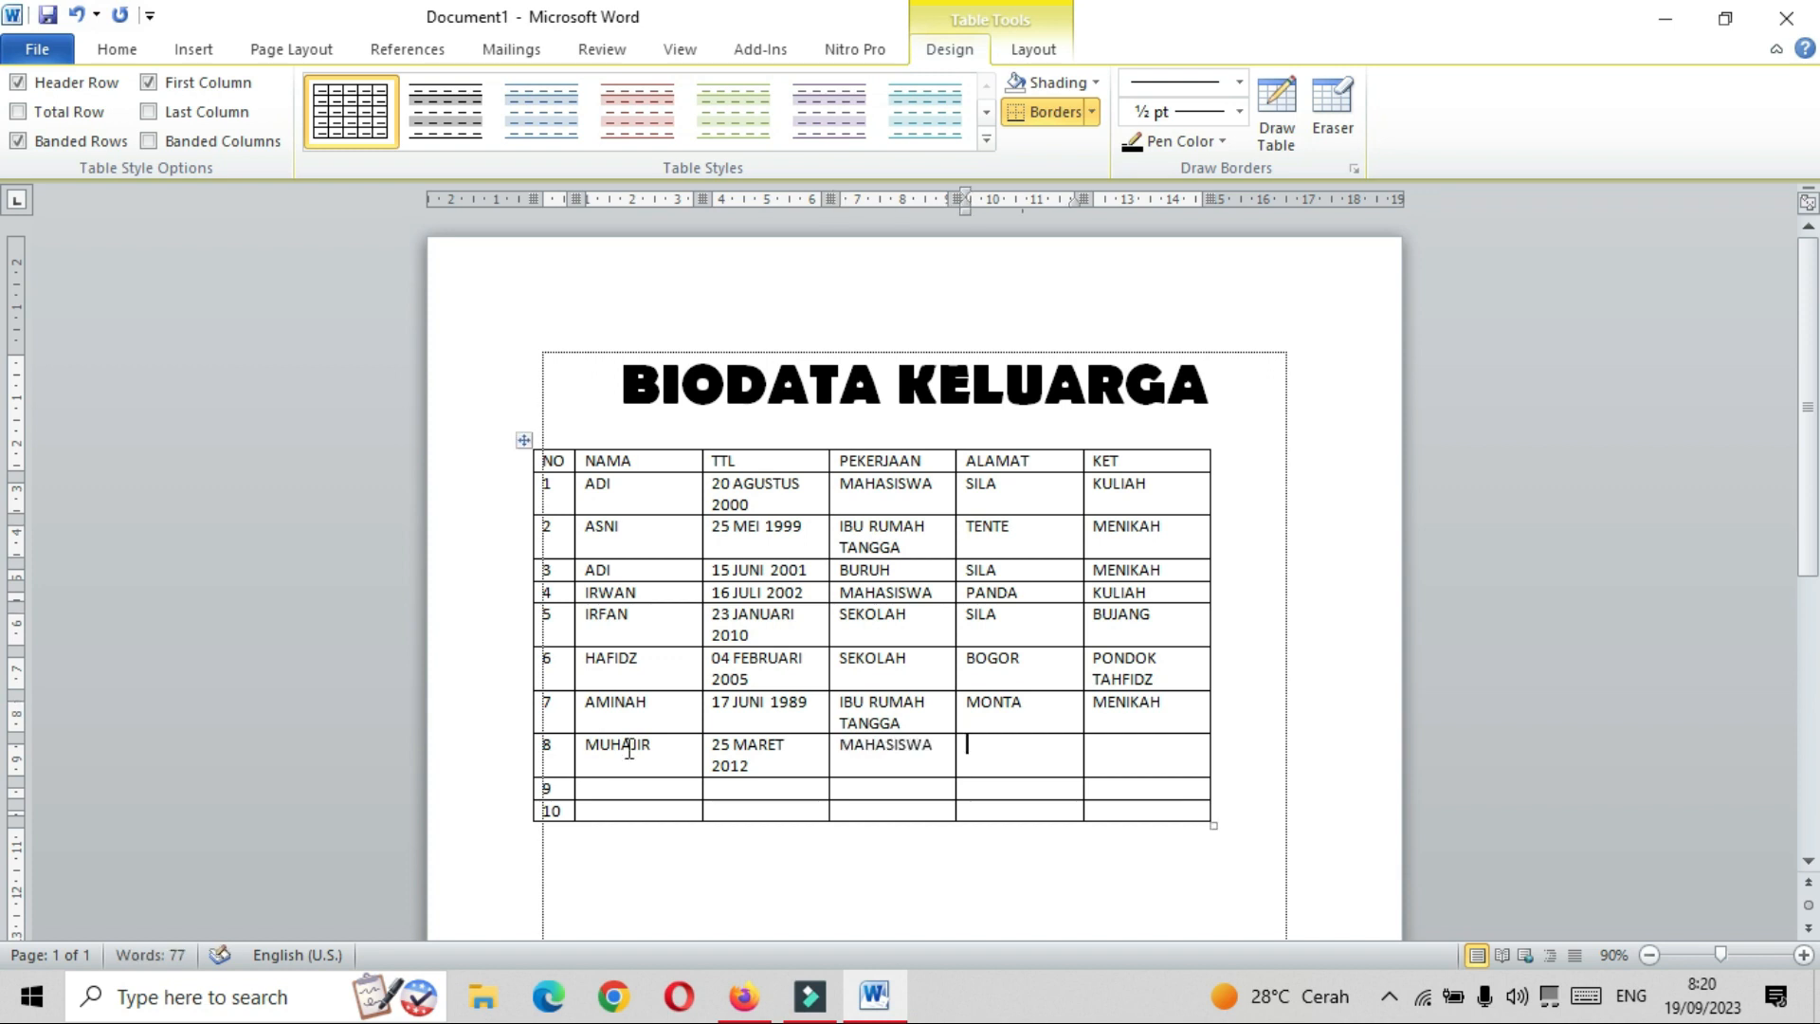
pyautogui.write('KALIMANTAN')
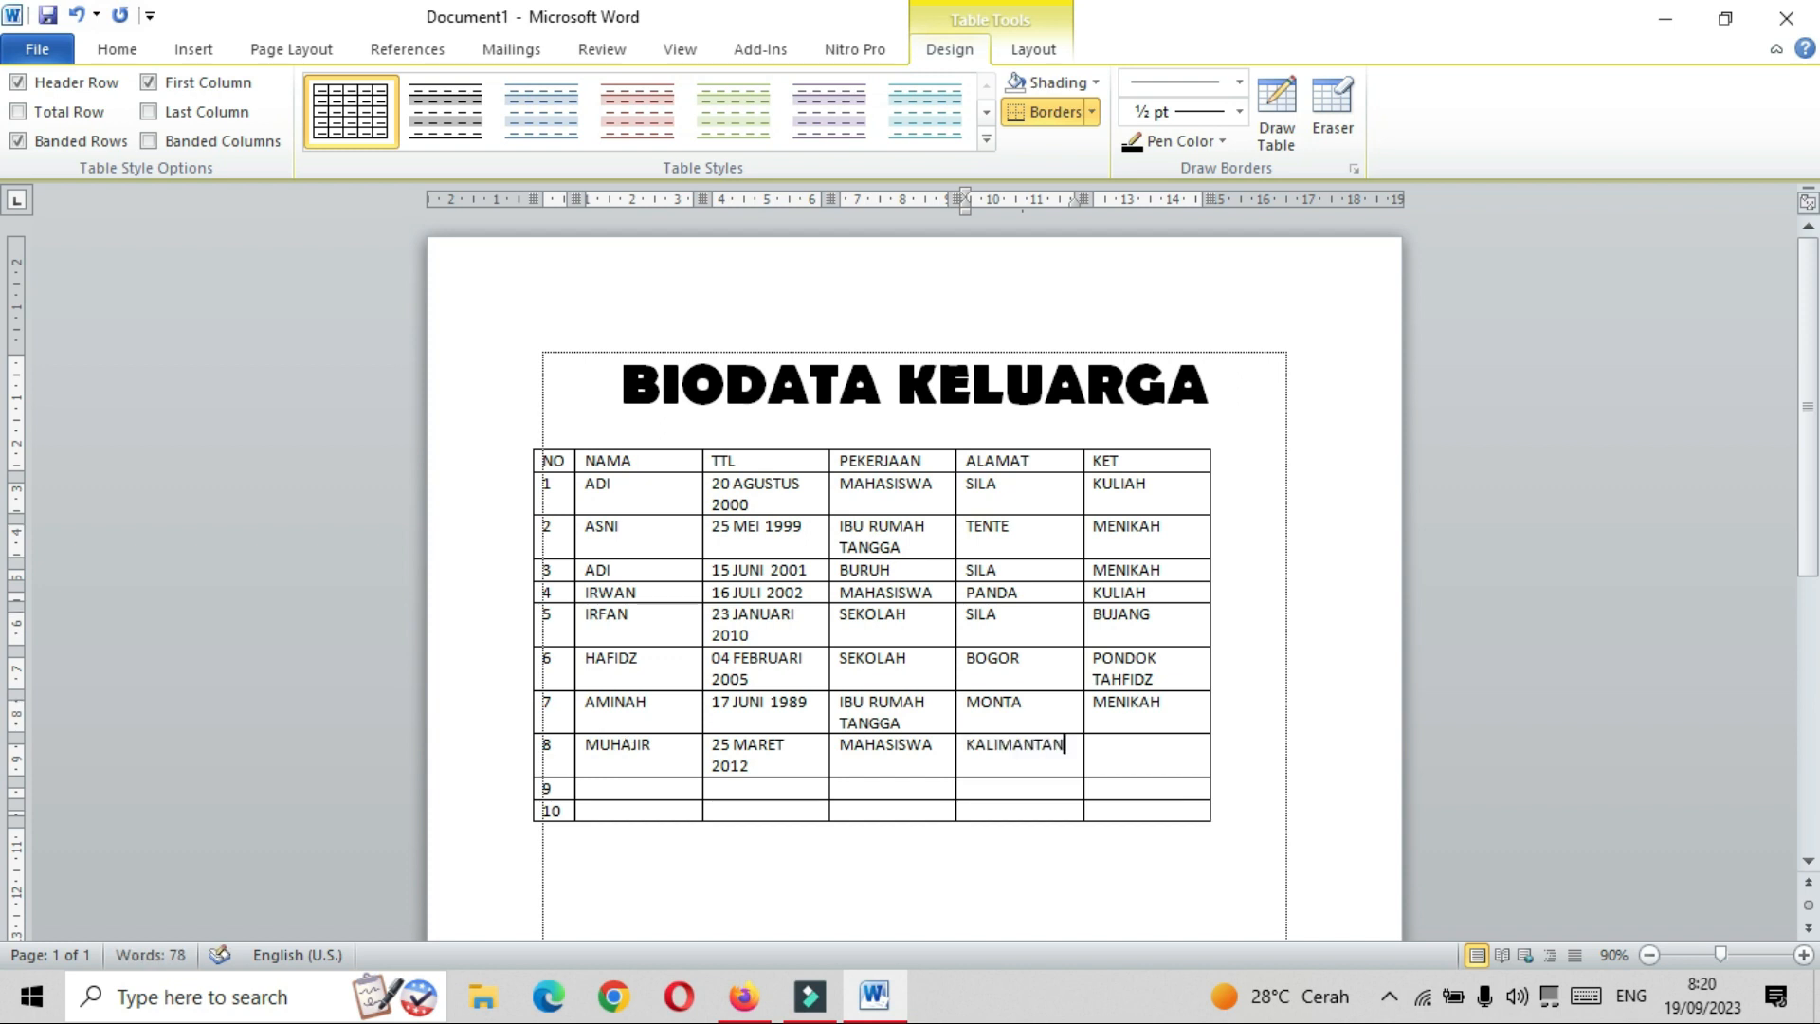
pyautogui.press('Tab')
pyautogui.write('KULIAH / JOMBLO')
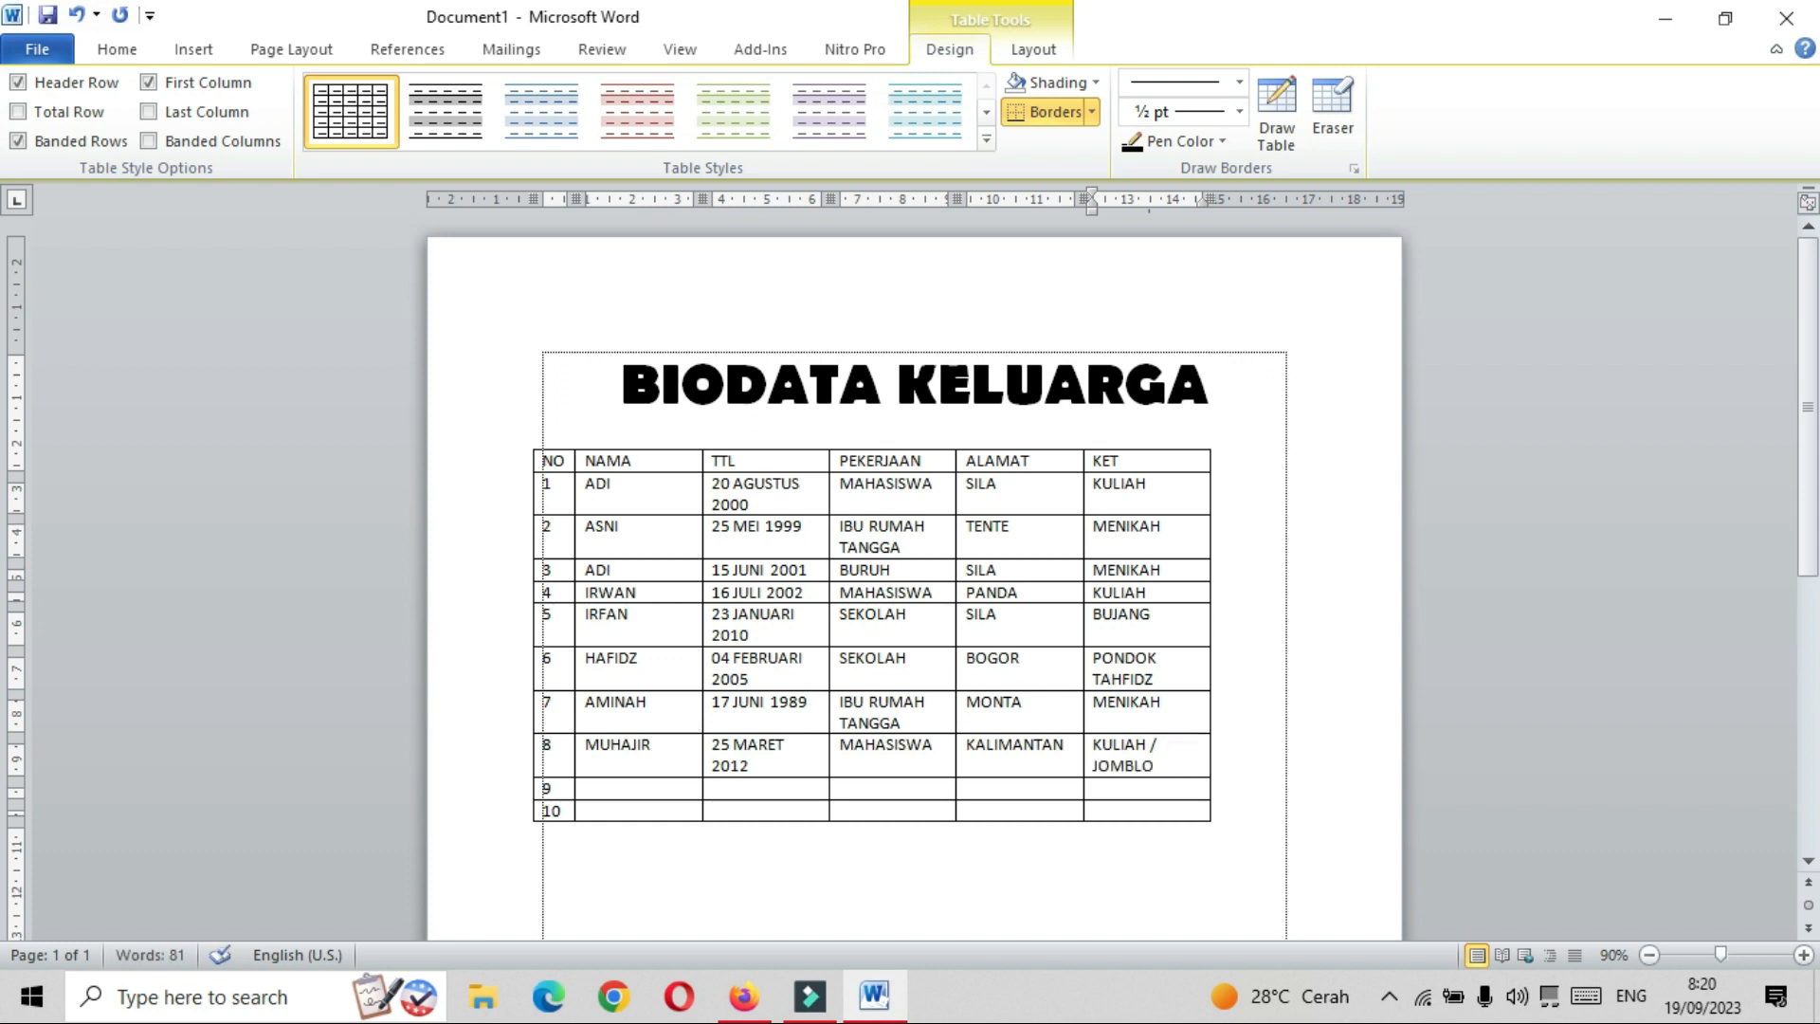
pyautogui.click(618, 795)
pyautogui.write('ANISAH')
pyautogui.press('Tab')
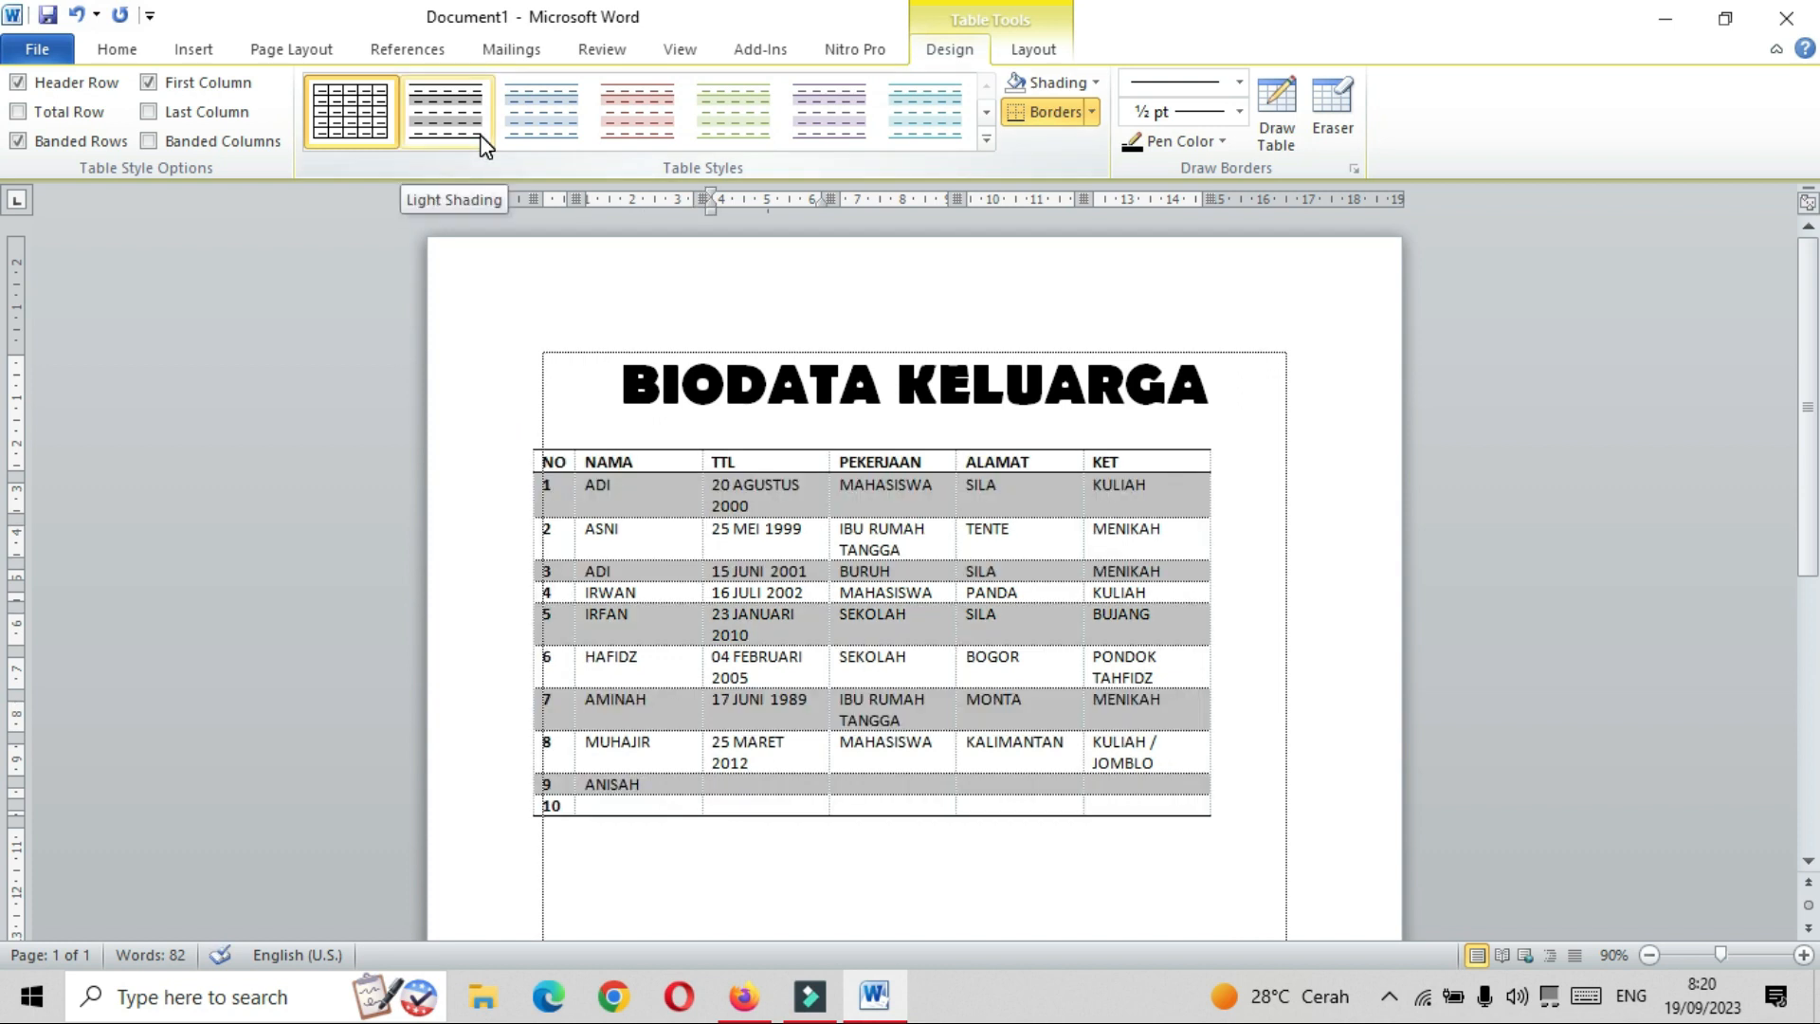
pyautogui.click(784, 790)
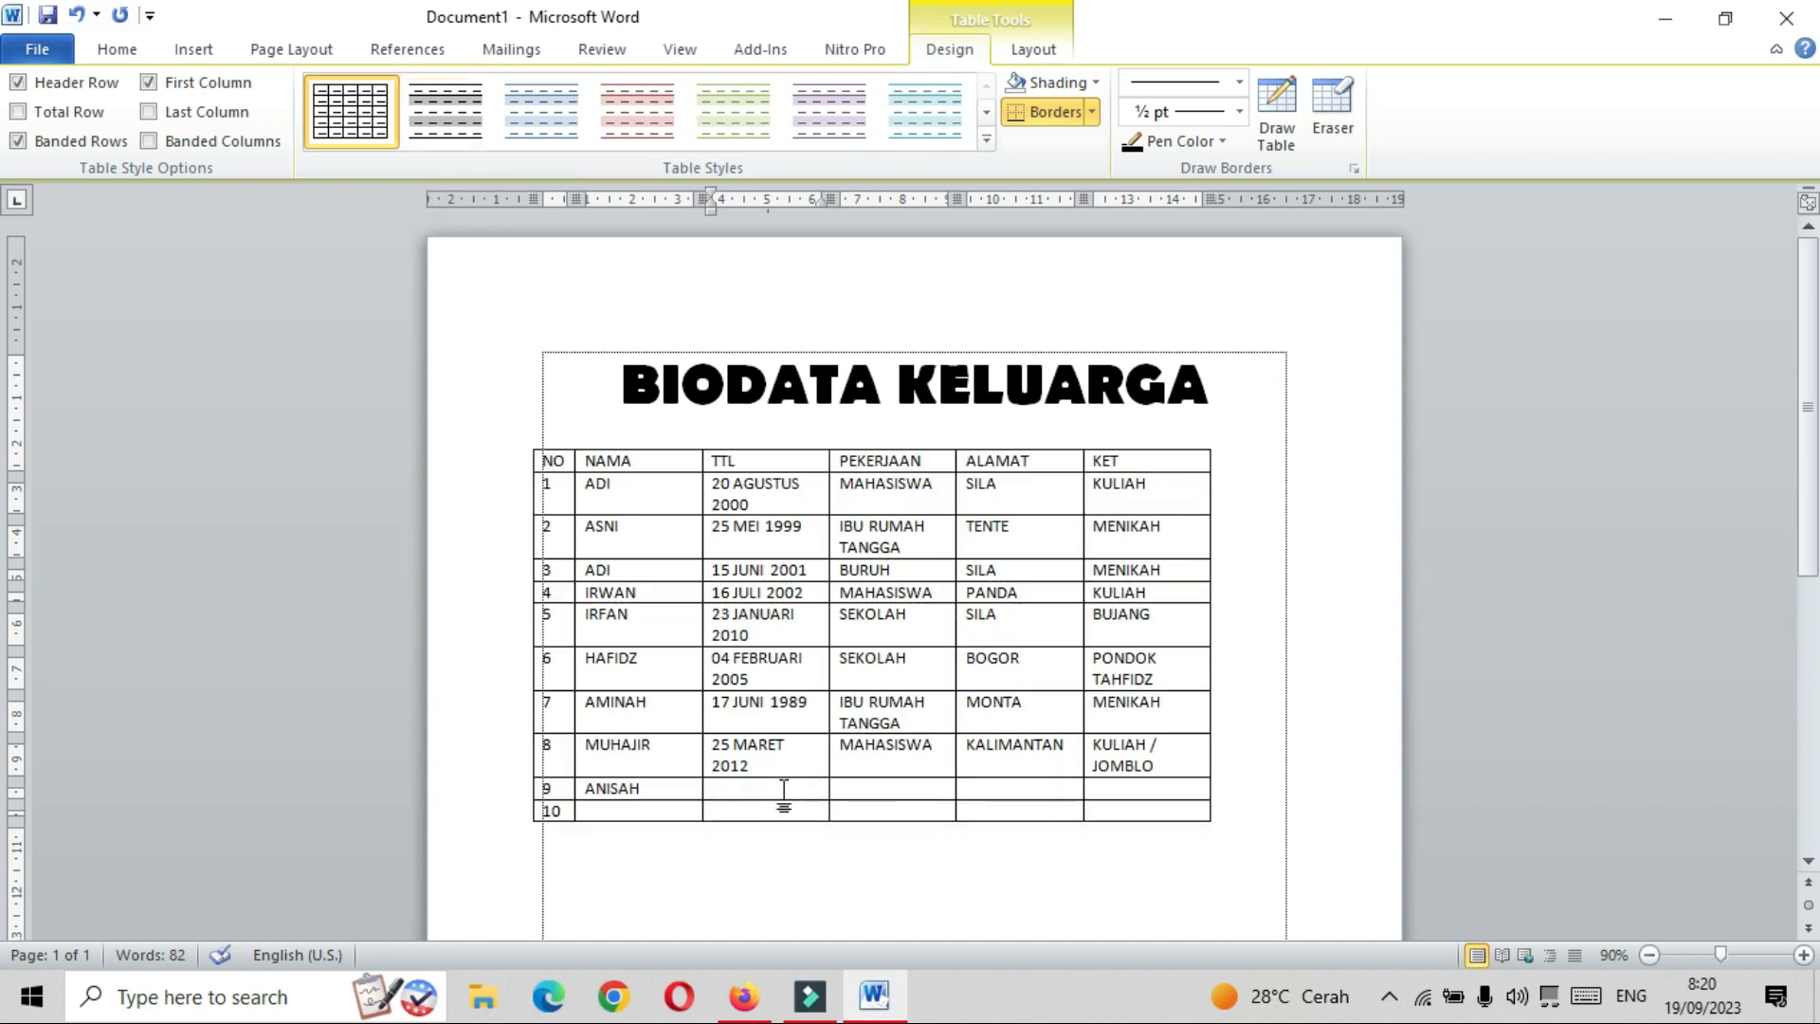
pyautogui.write('20 JUNI 20')
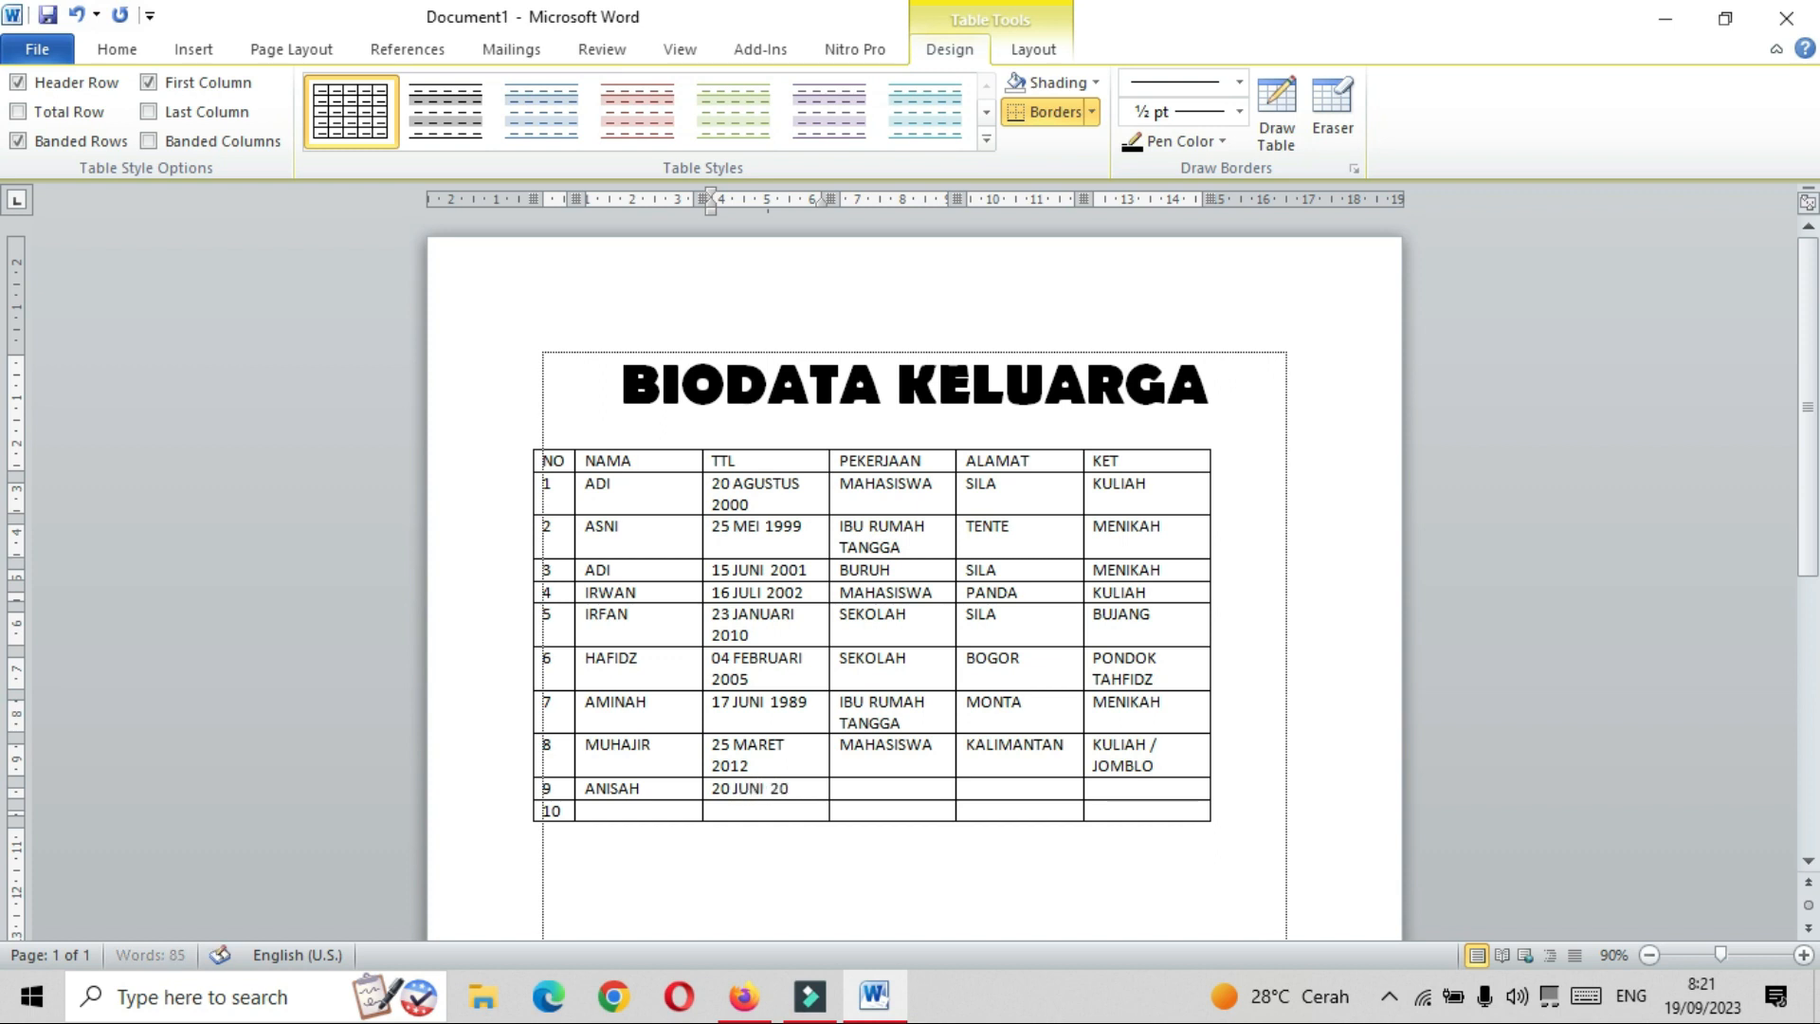
pyautogui.write('20')
pyautogui.write('S')
pyautogui.write('EKOLAH')
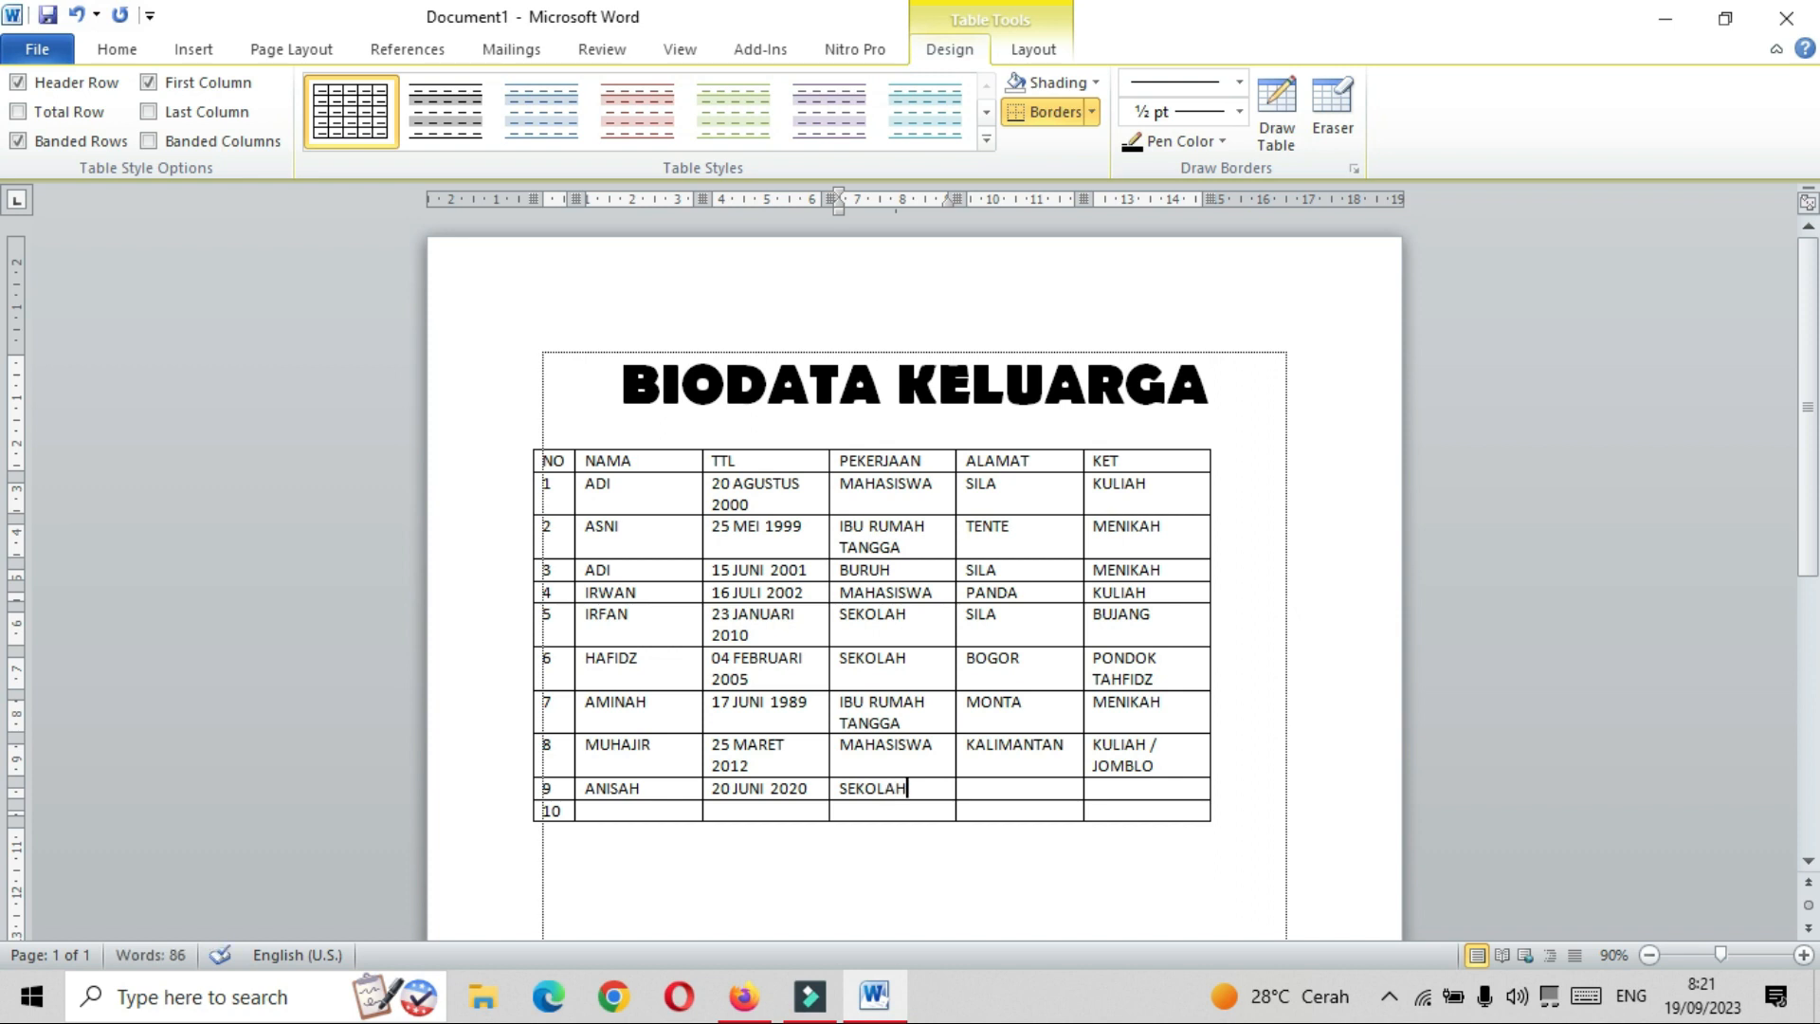
pyautogui.press('BackSpace')
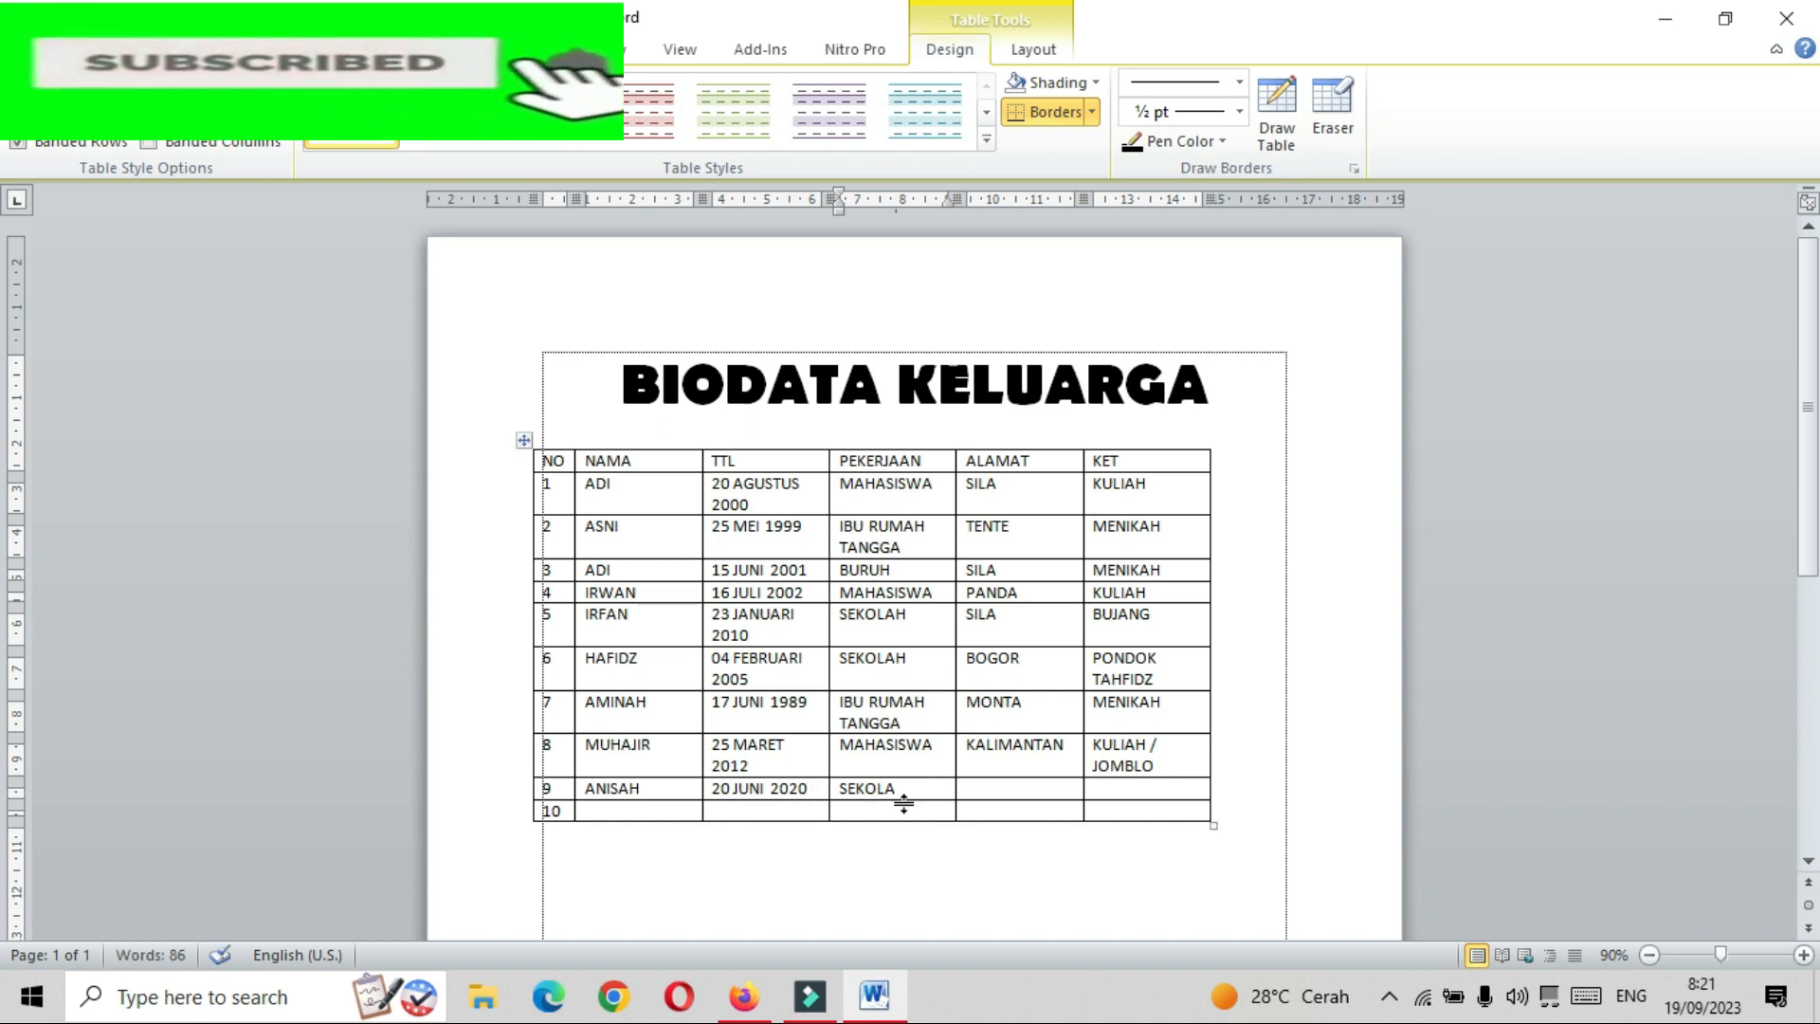
pyautogui.moveTo(898, 789); pyautogui.dragTo(847, 795)
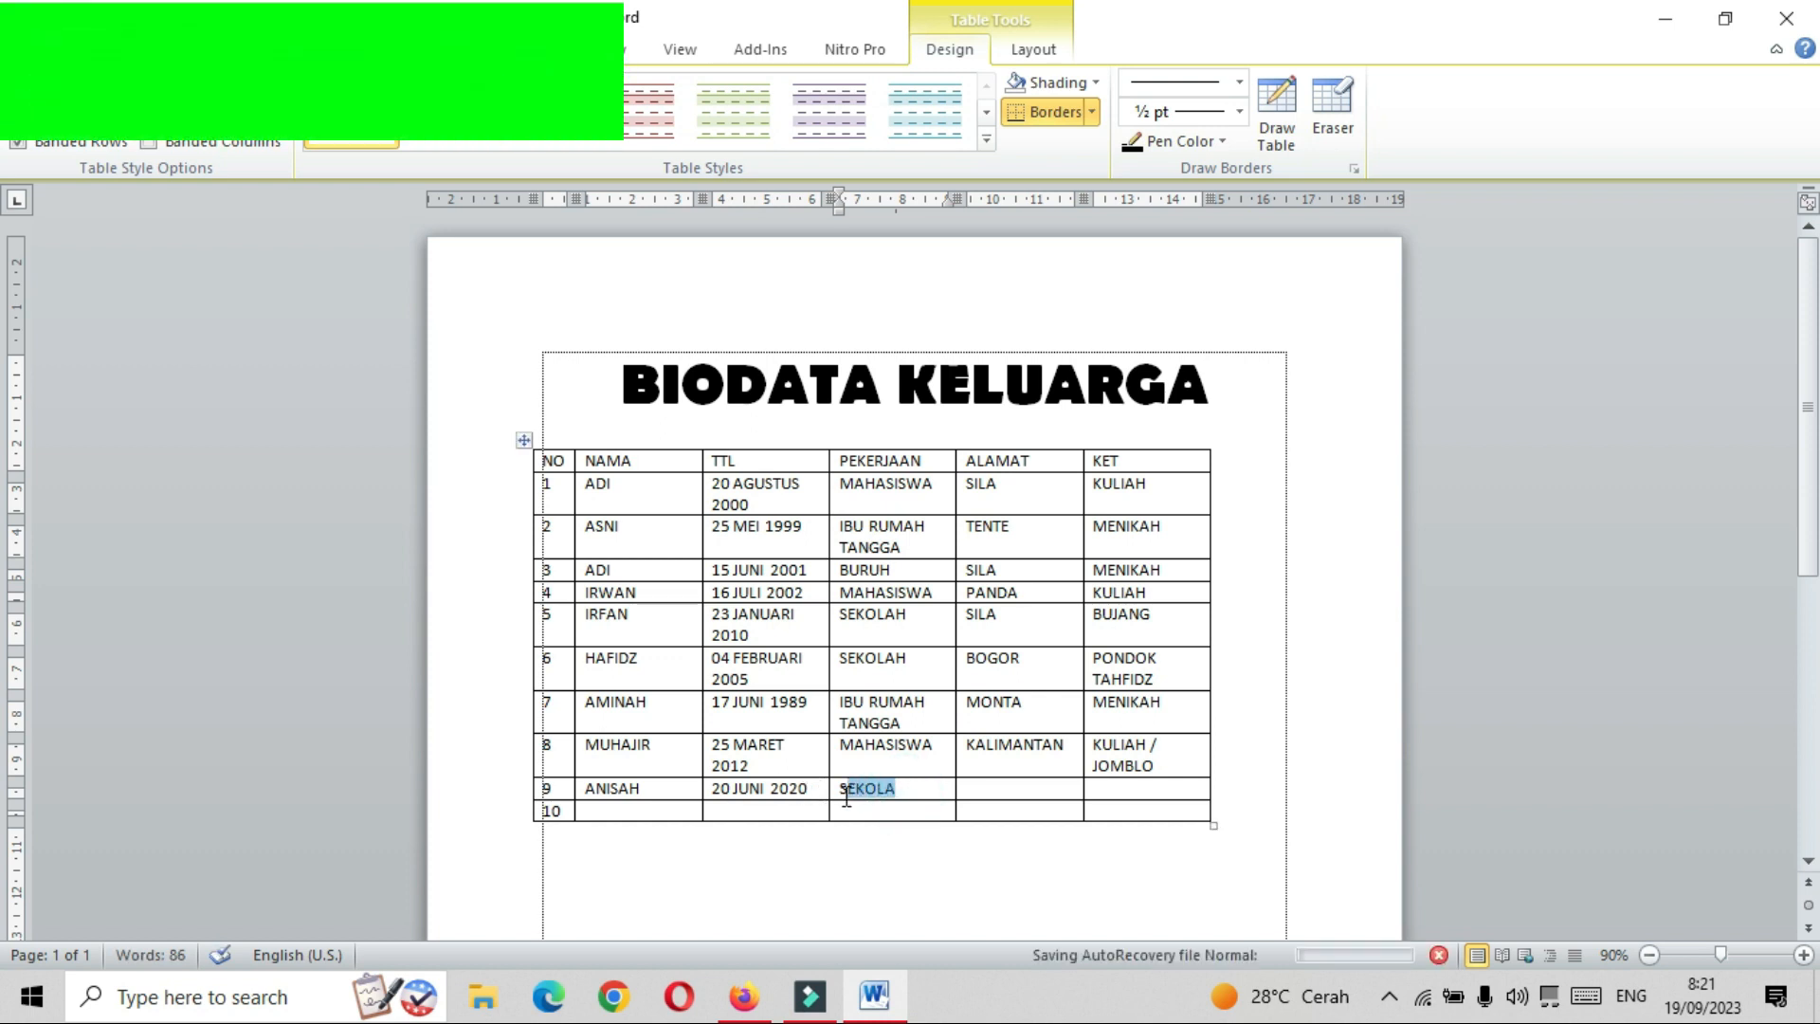
pyautogui.press('BackSpace')
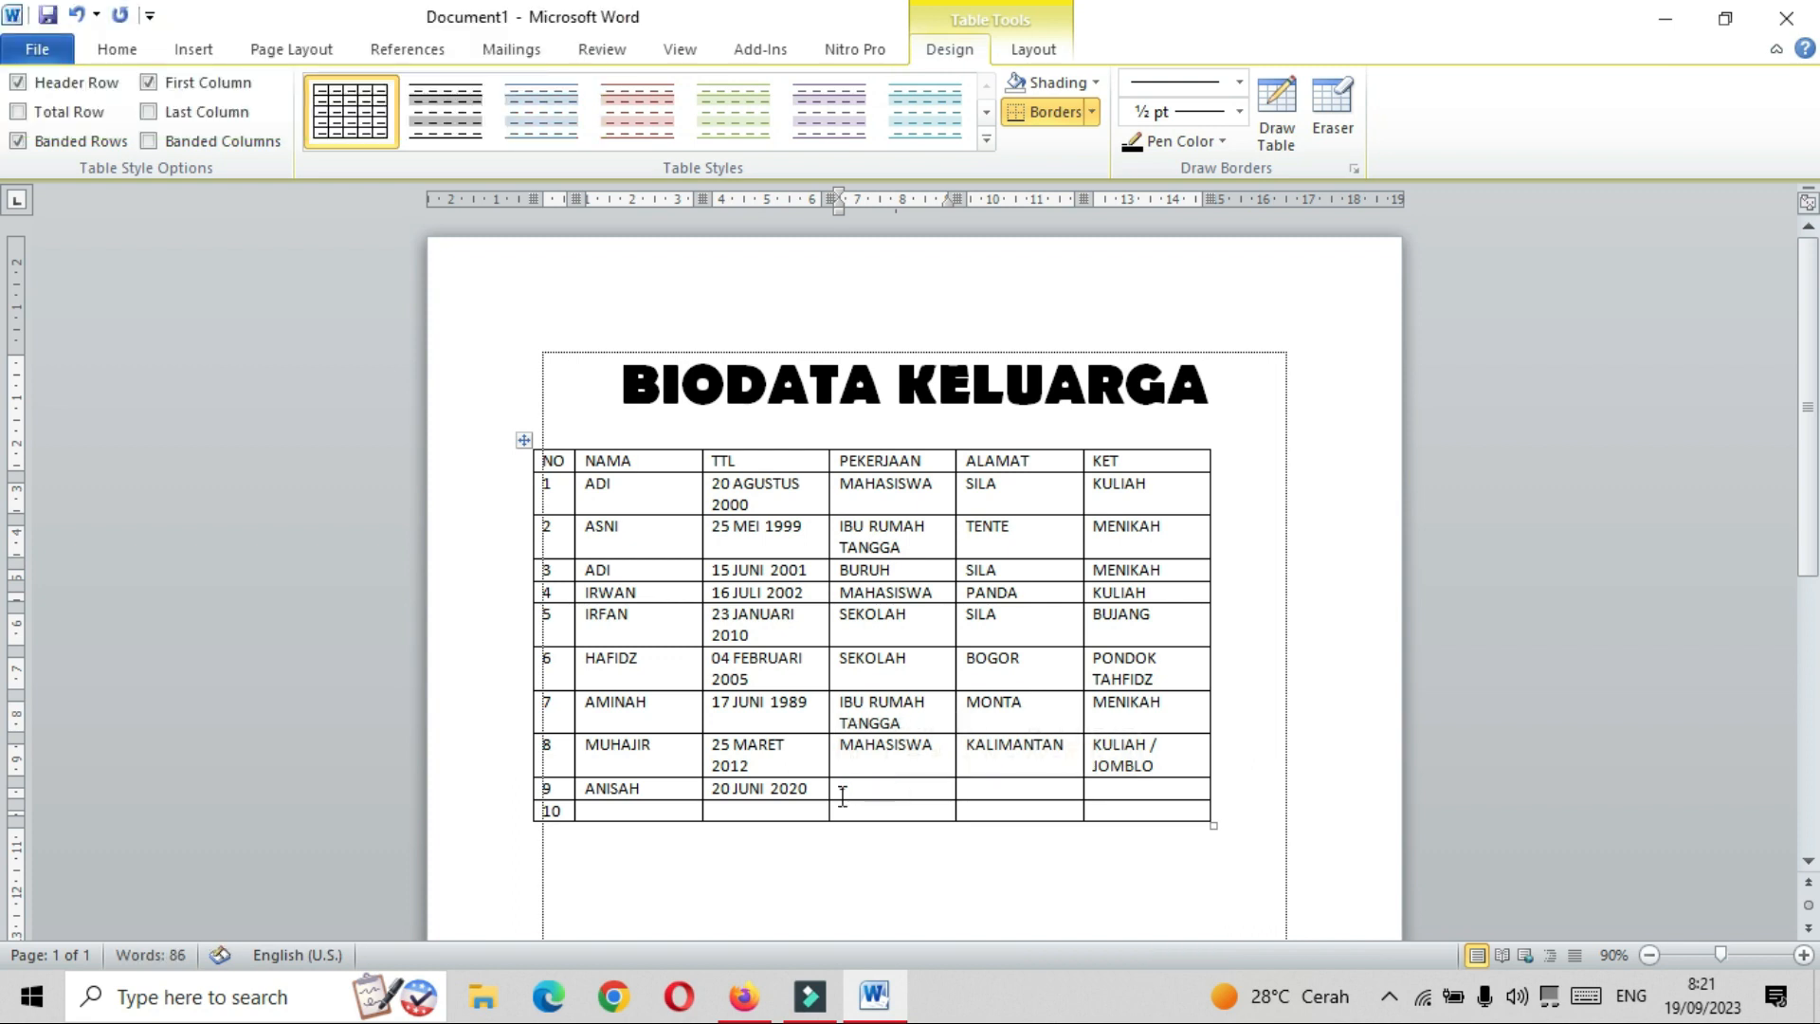
pyautogui.click(1025, 791)
pyautogui.write('KOTA BIMA')
pyautogui.click(1171, 789)
pyautogui.write('BAYI')
# Fill row 10 with UMRAH, 13 MEI 2012, SEKOLAH, SILA KANANGA and SEKOLAH SD.
pyautogui.click(668, 813)
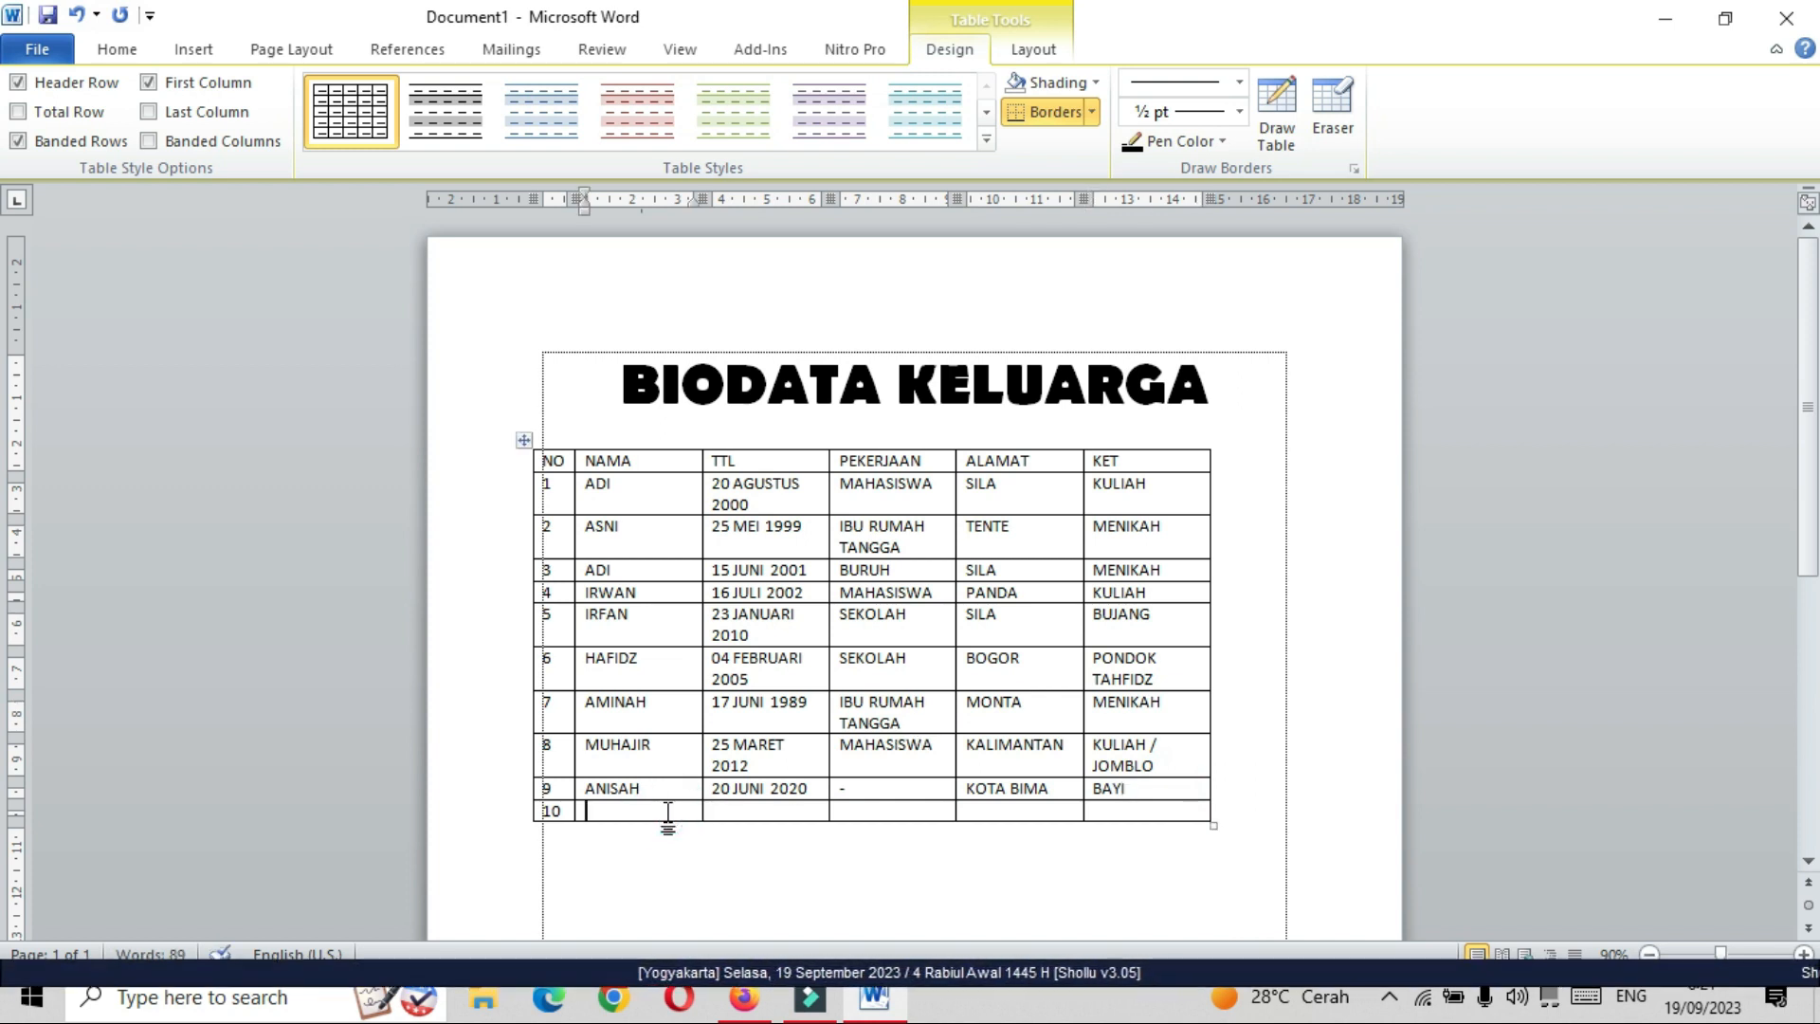
pyautogui.write('UMRAH')
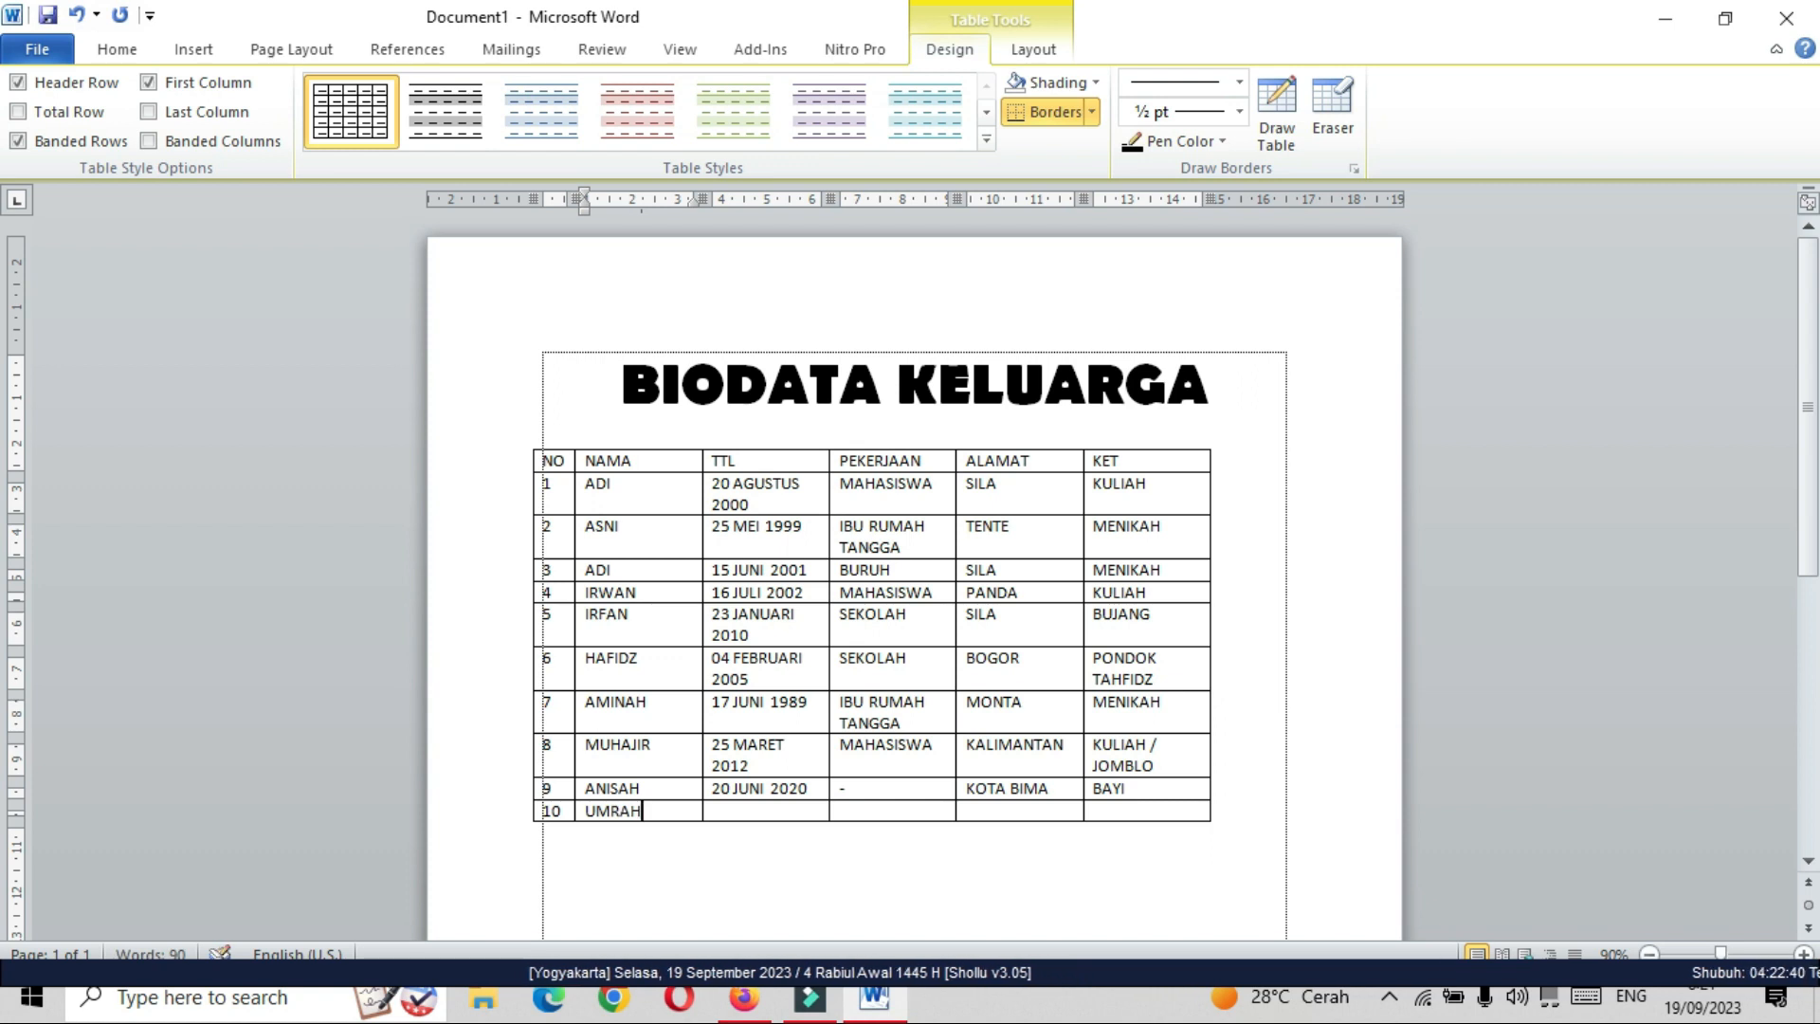
pyautogui.press('Tab')
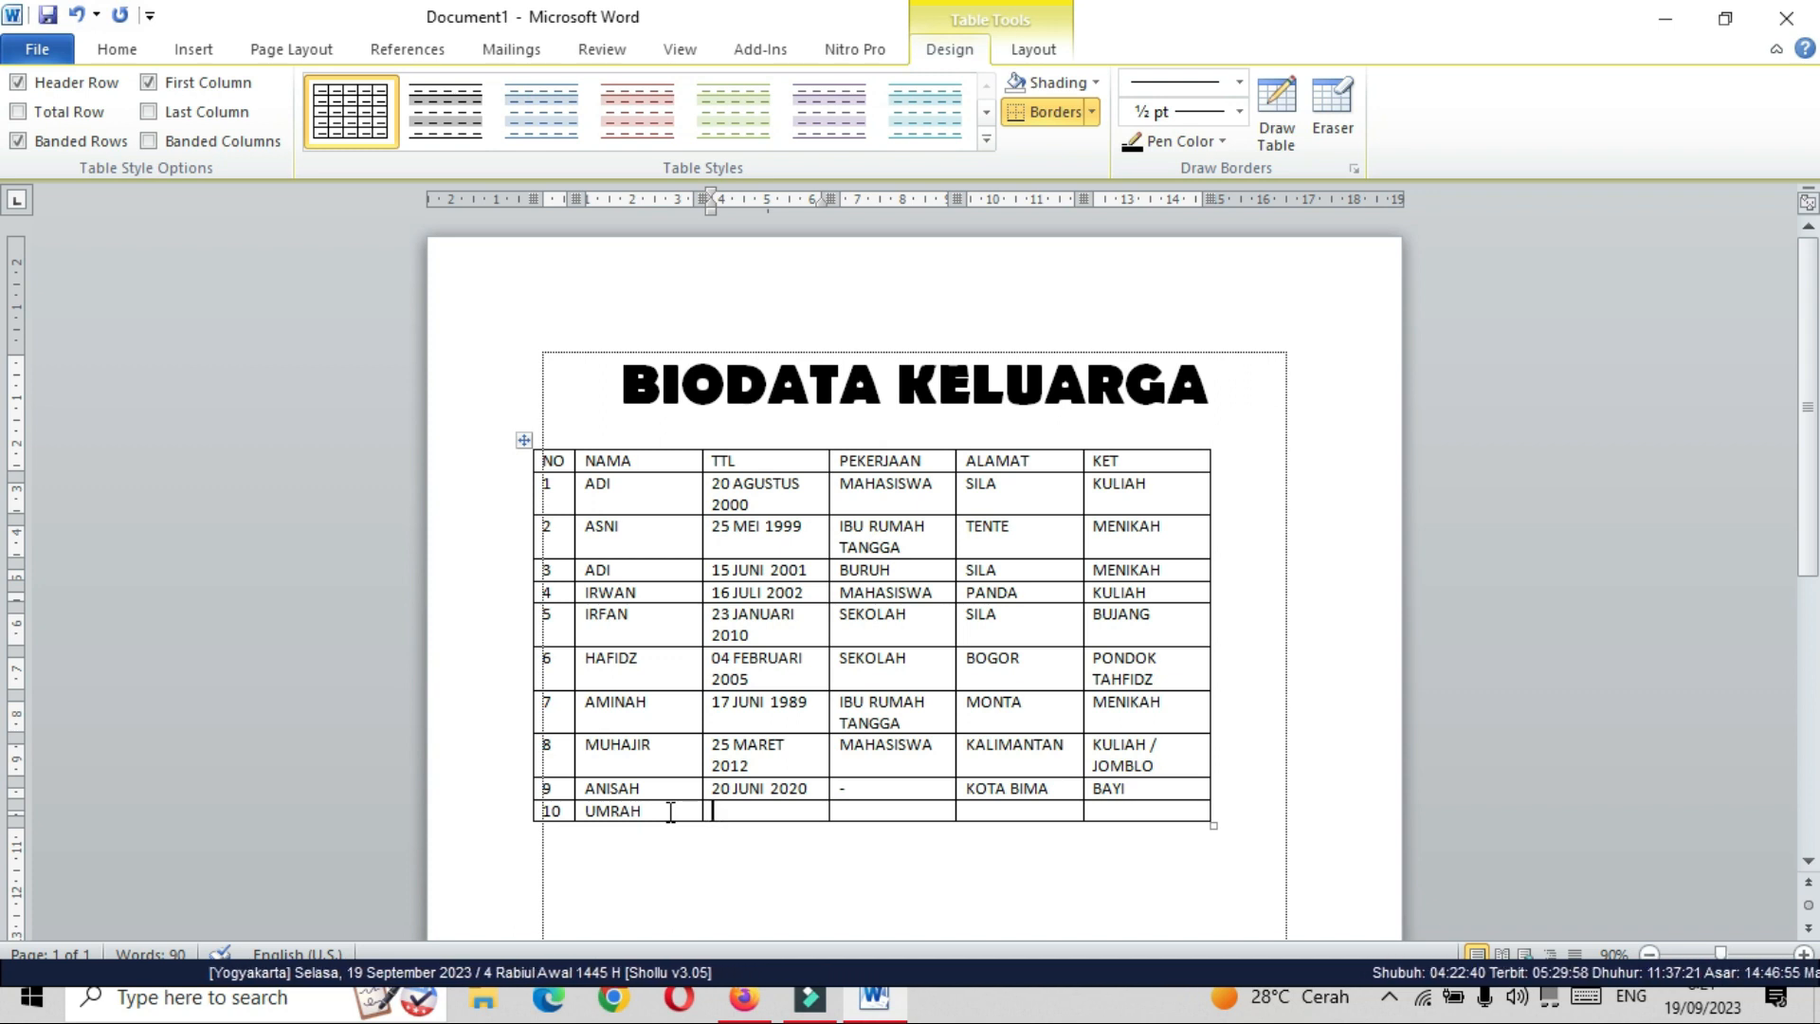
pyautogui.write('1')
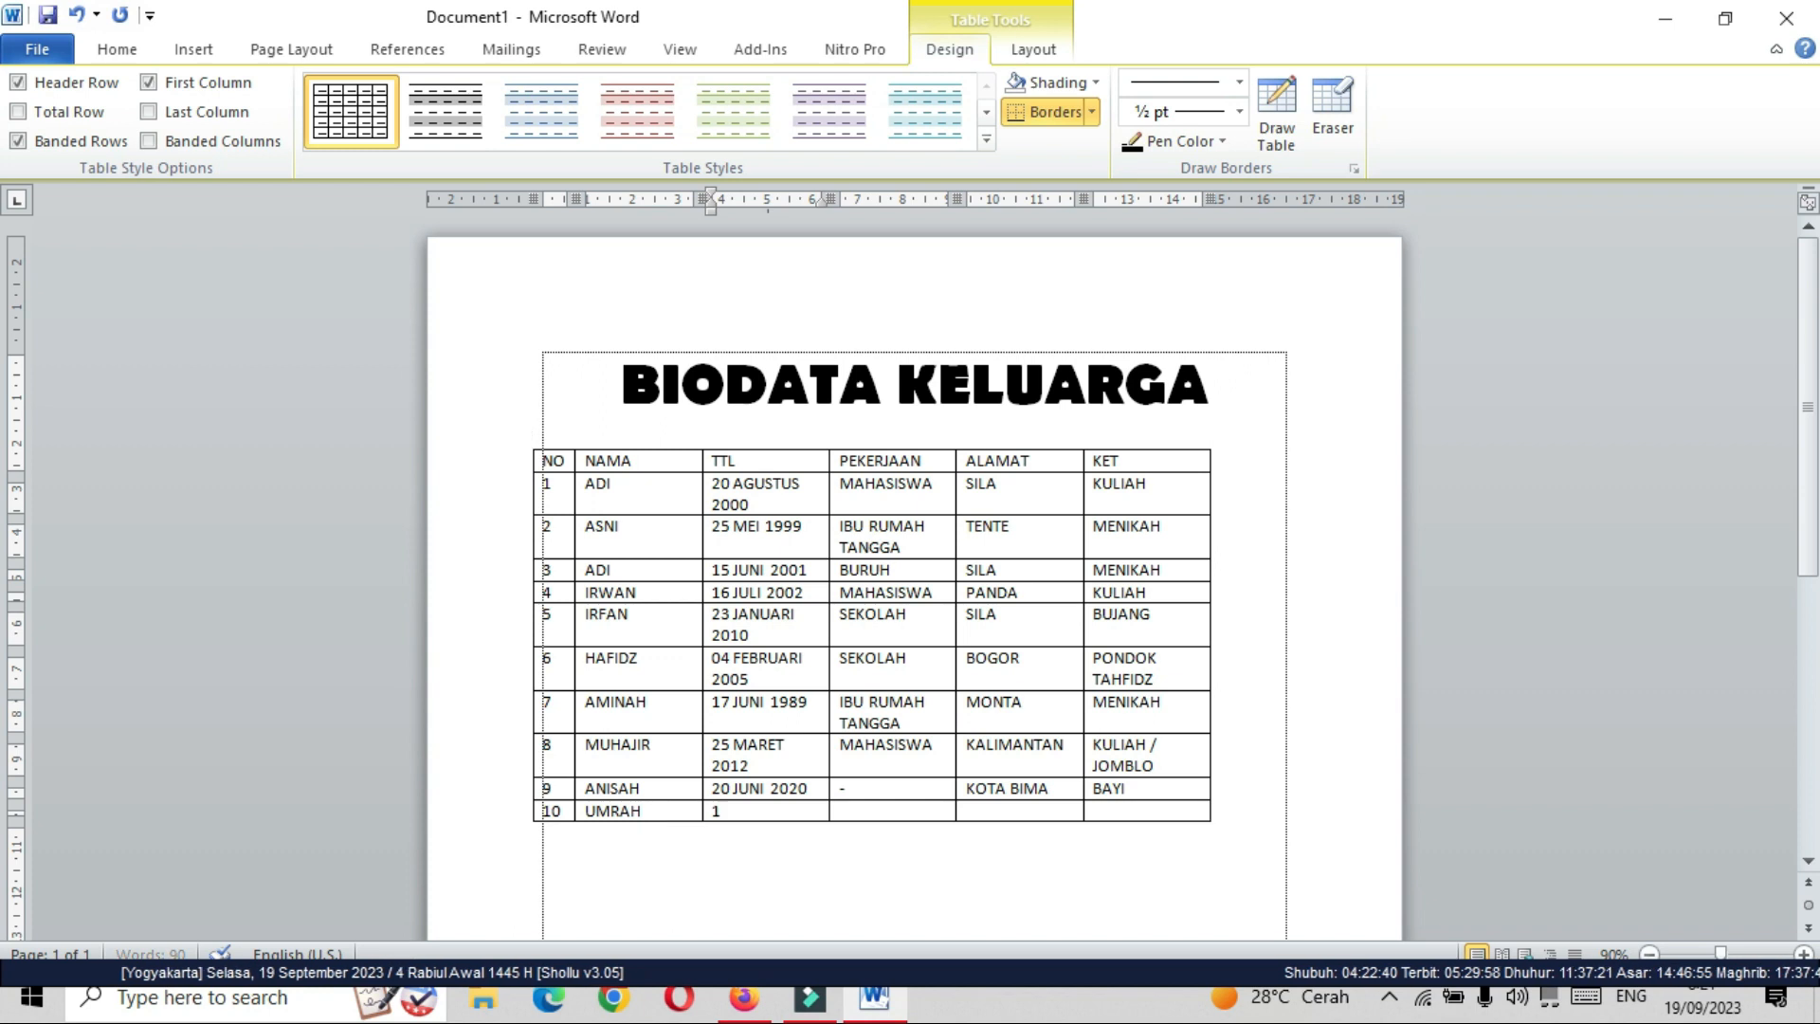
pyautogui.write('3 MEI')
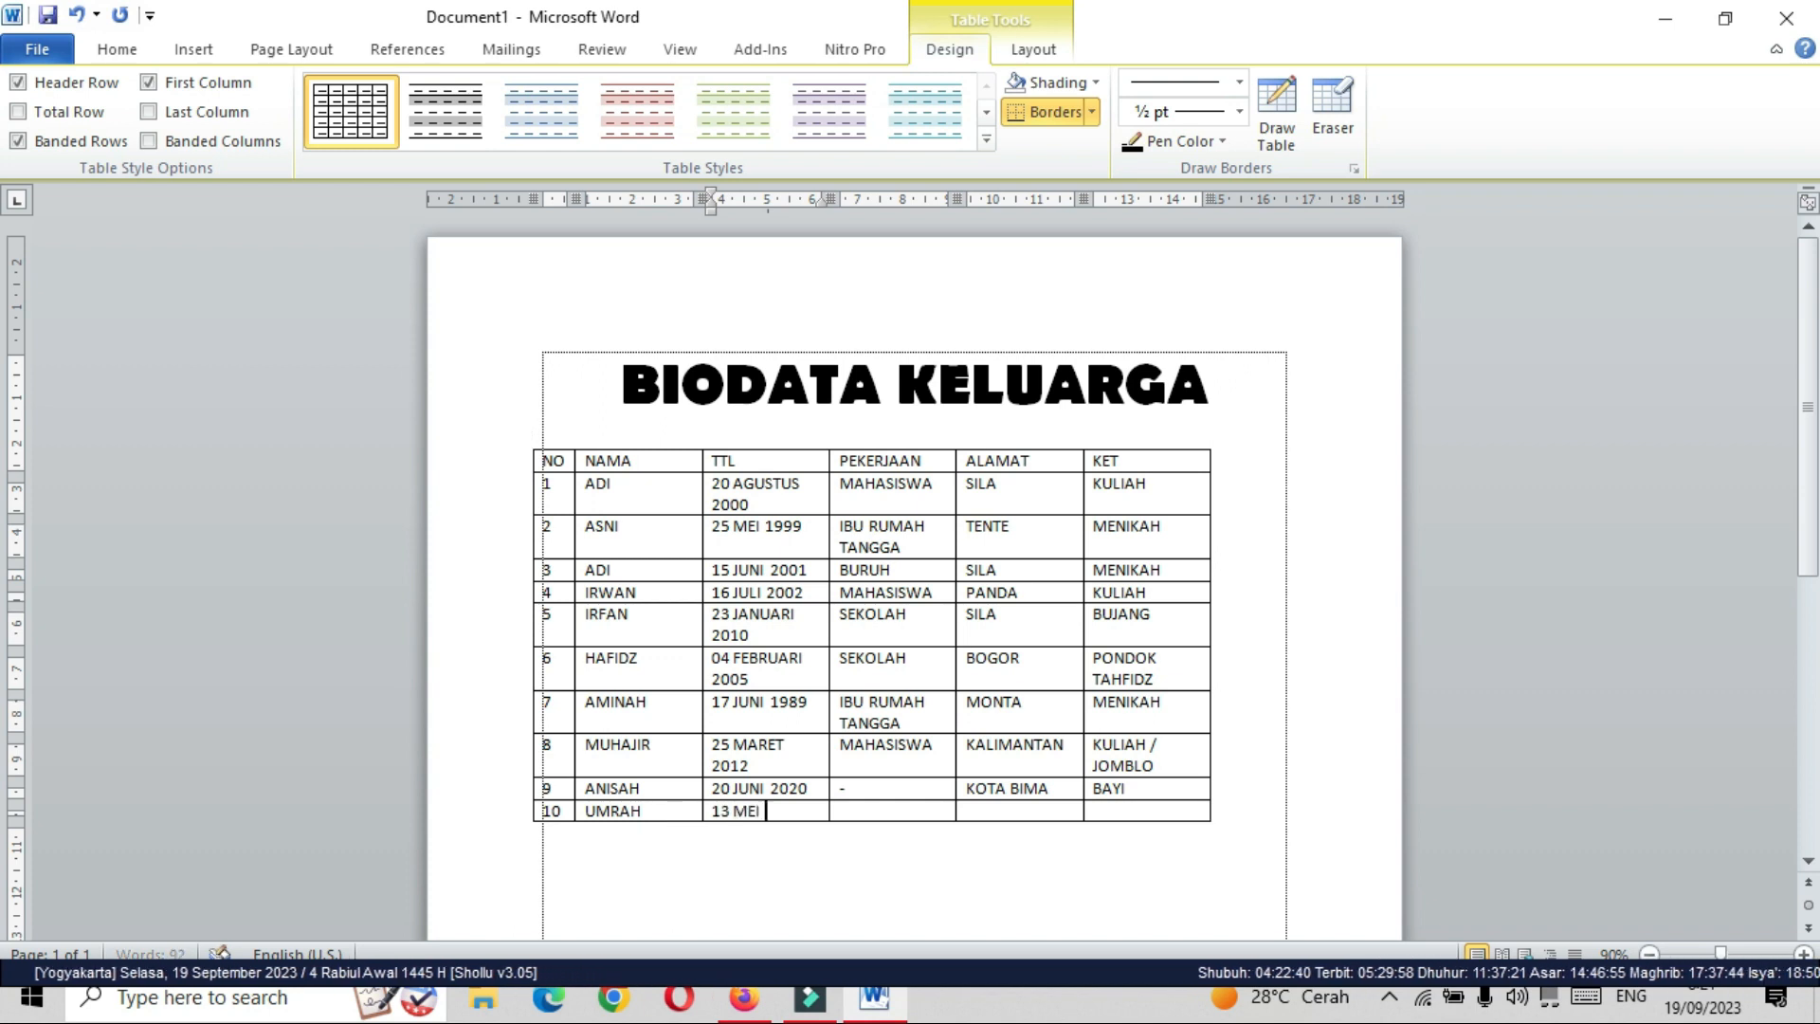
pyautogui.write(' 2')
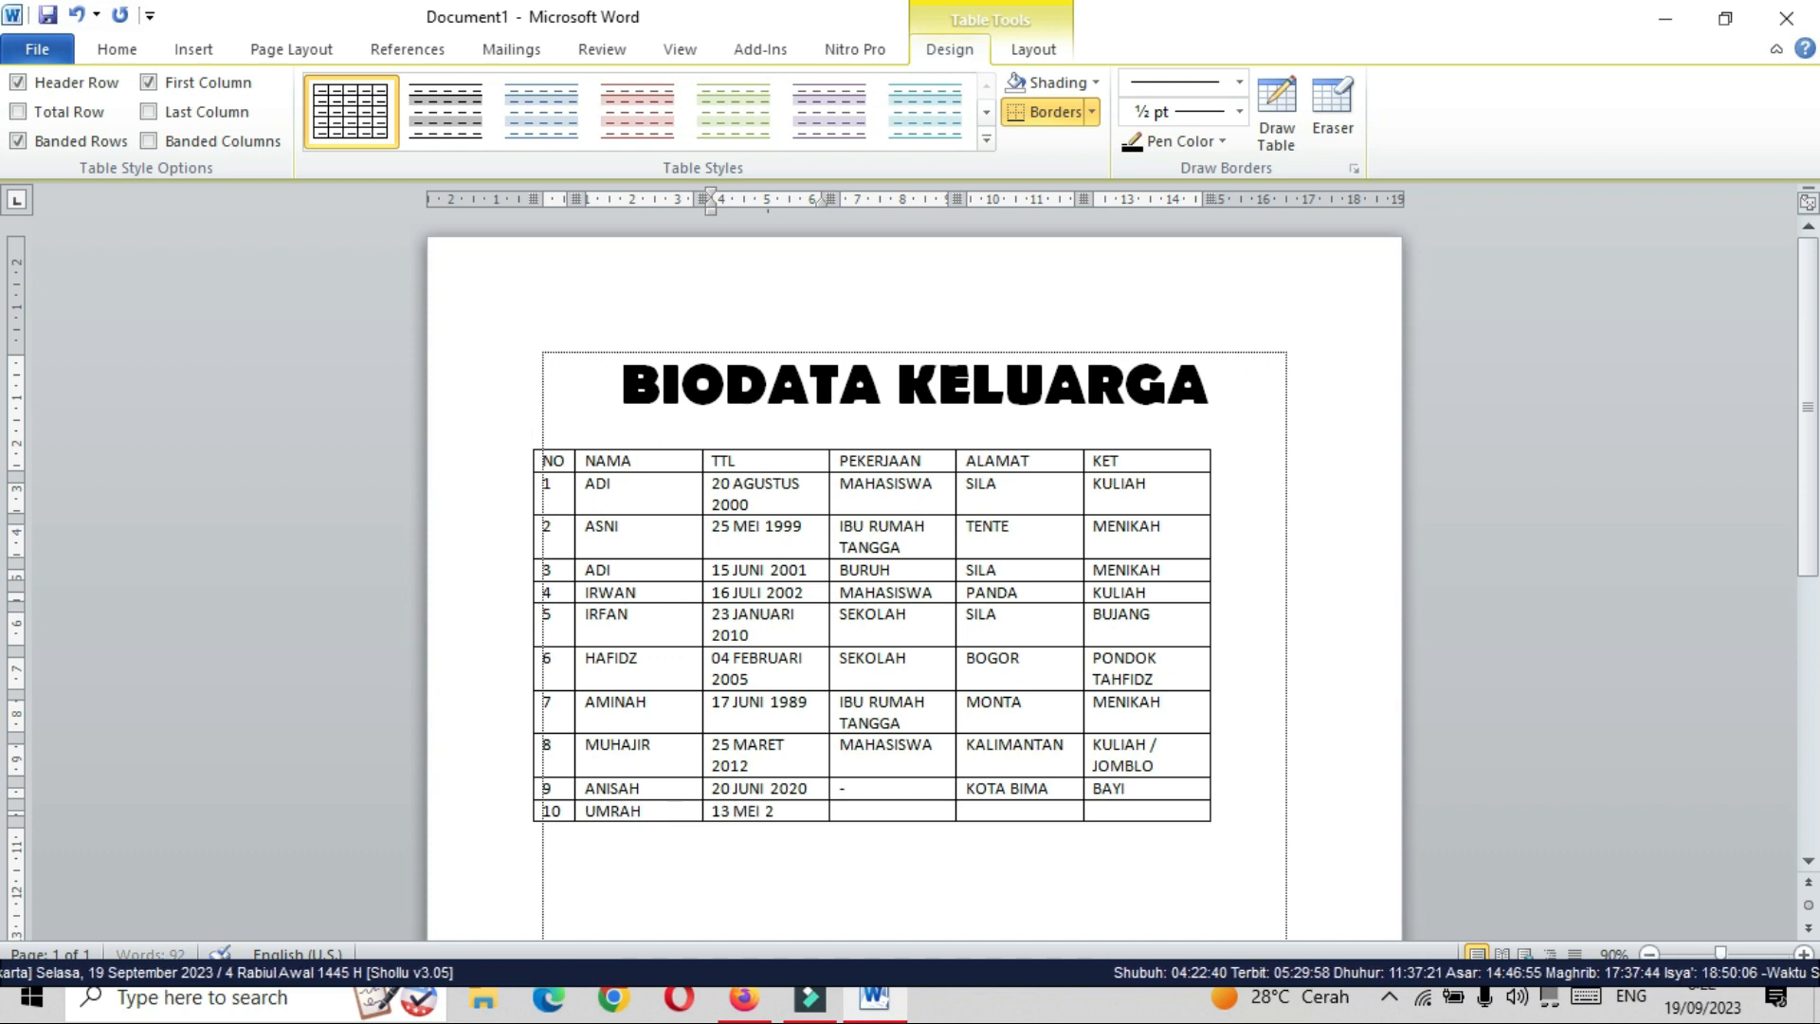
pyautogui.write('012')
pyautogui.press('Tab')
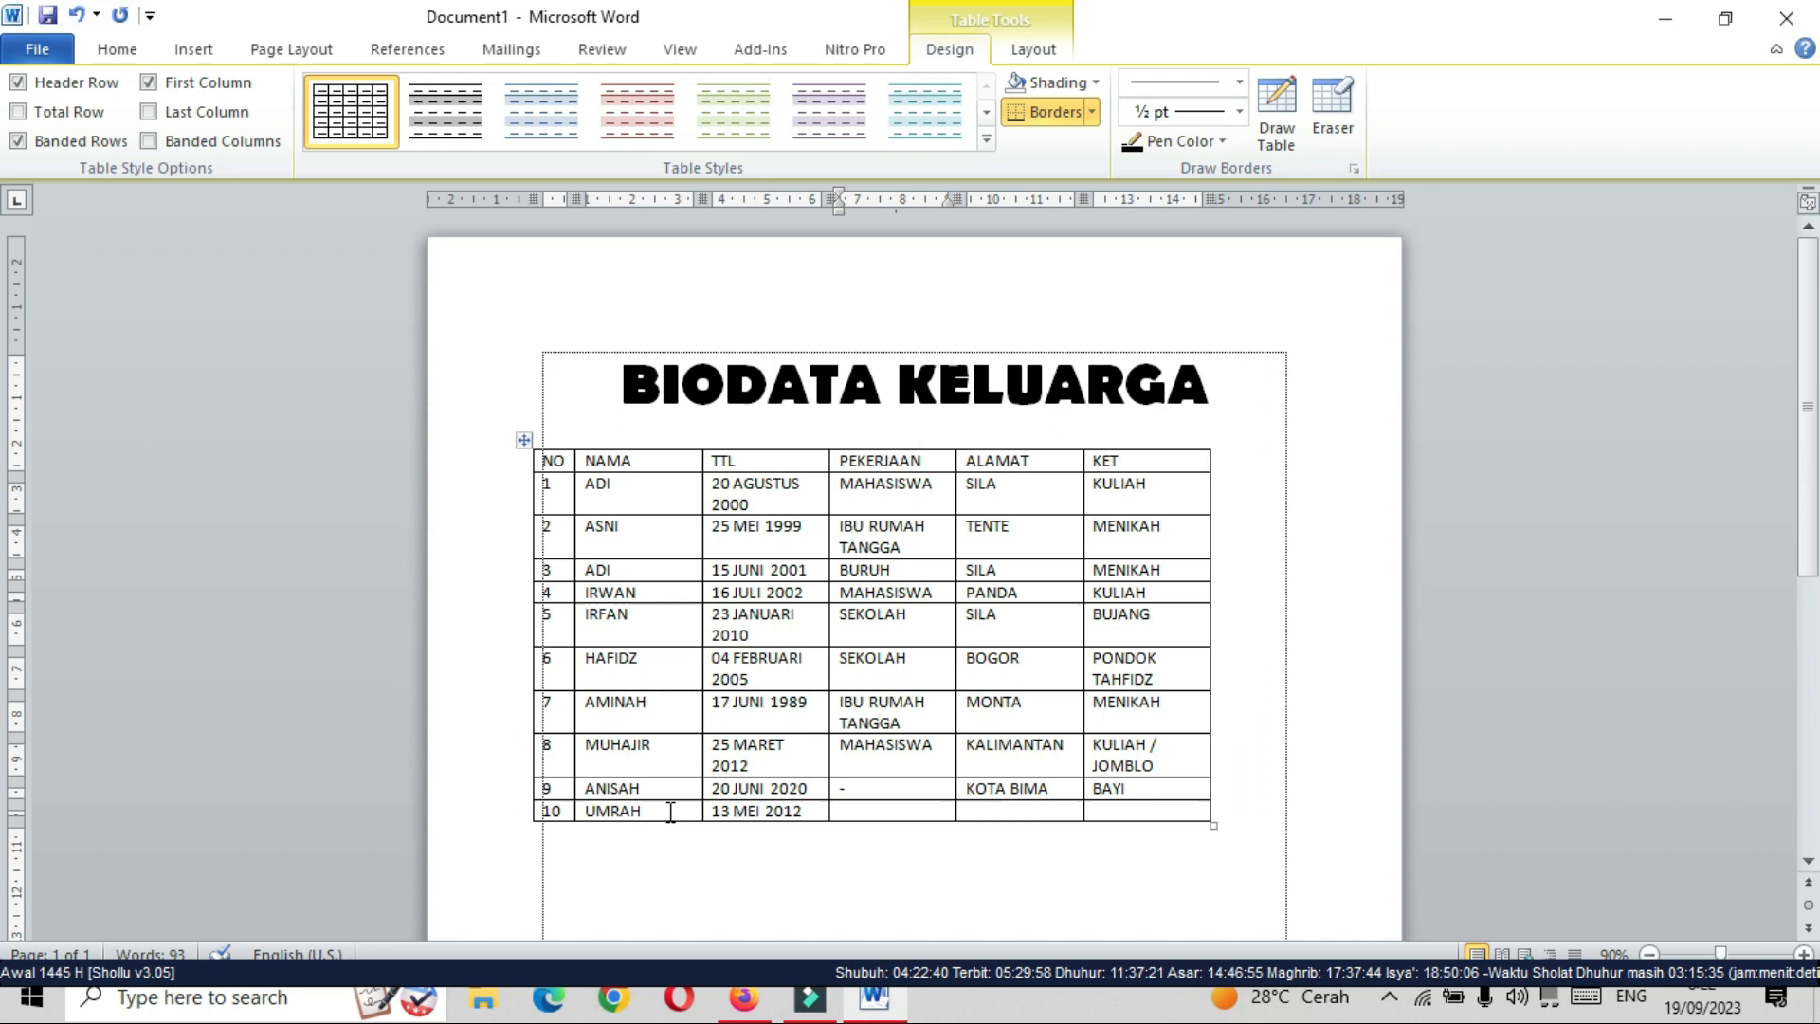
pyautogui.write('SEKOLAH')
pyautogui.press('Tab')
pyautogui.write('S')
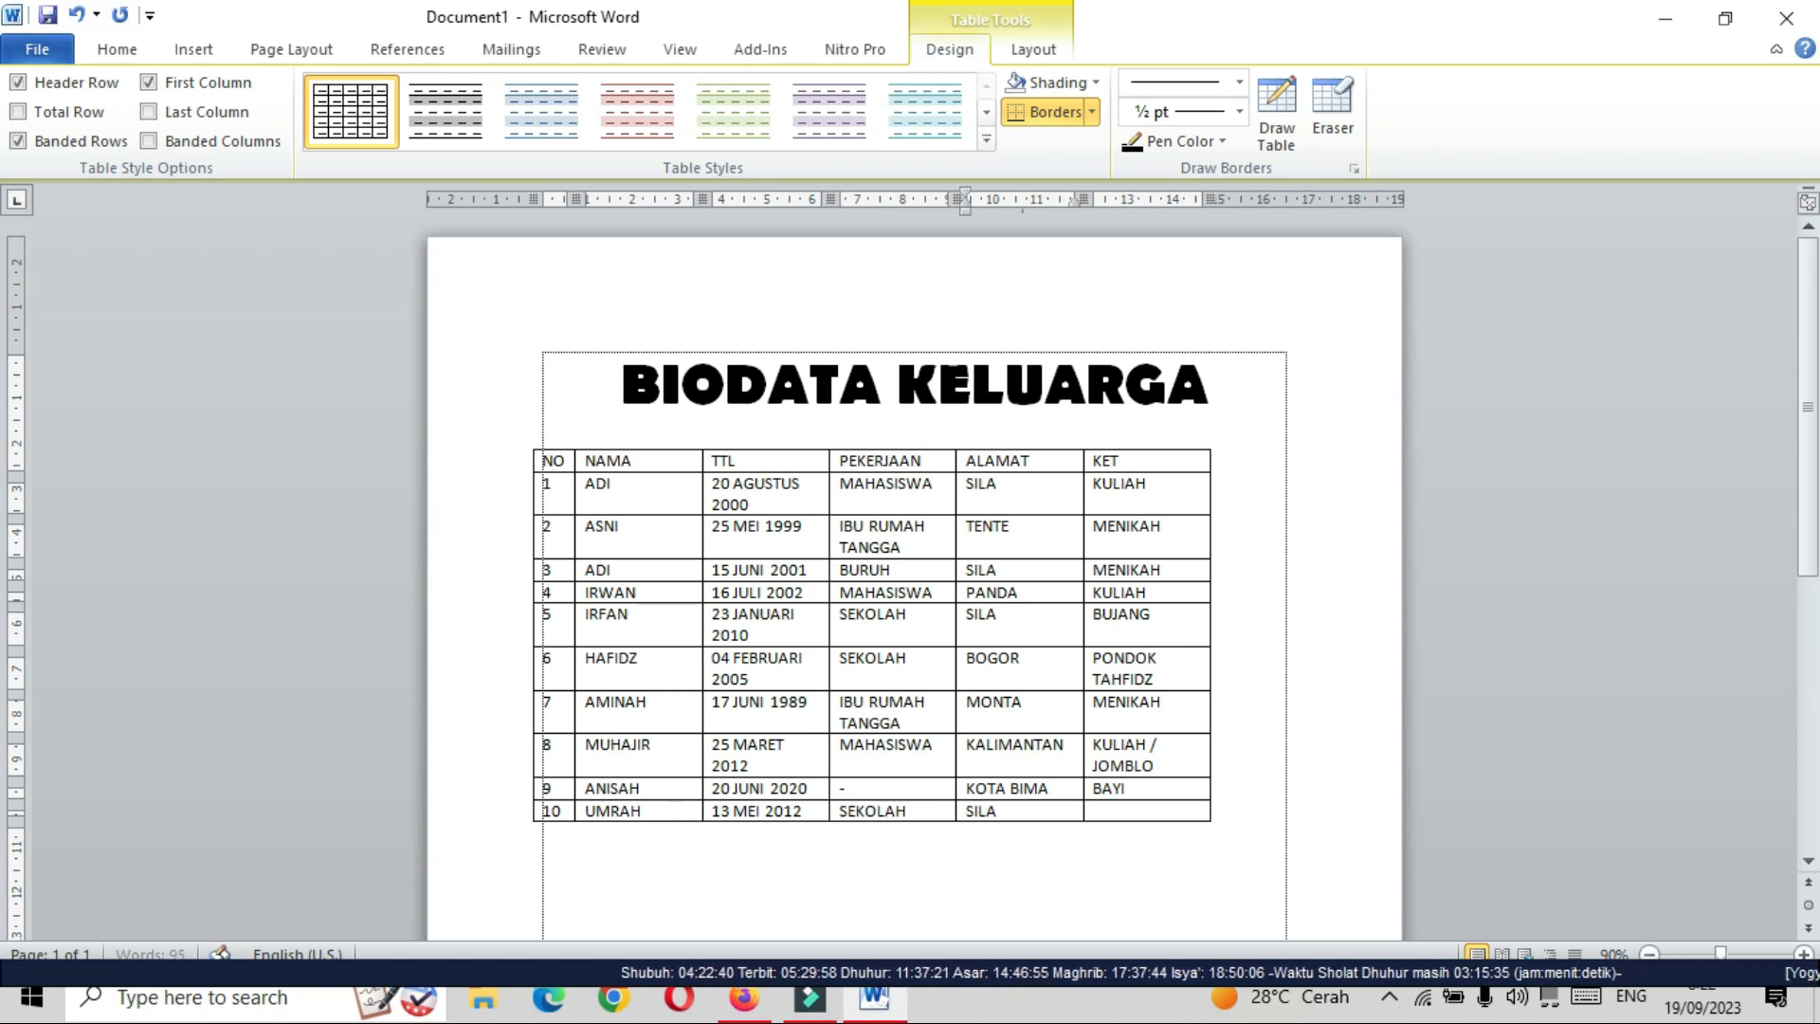
pyautogui.press('Tab')
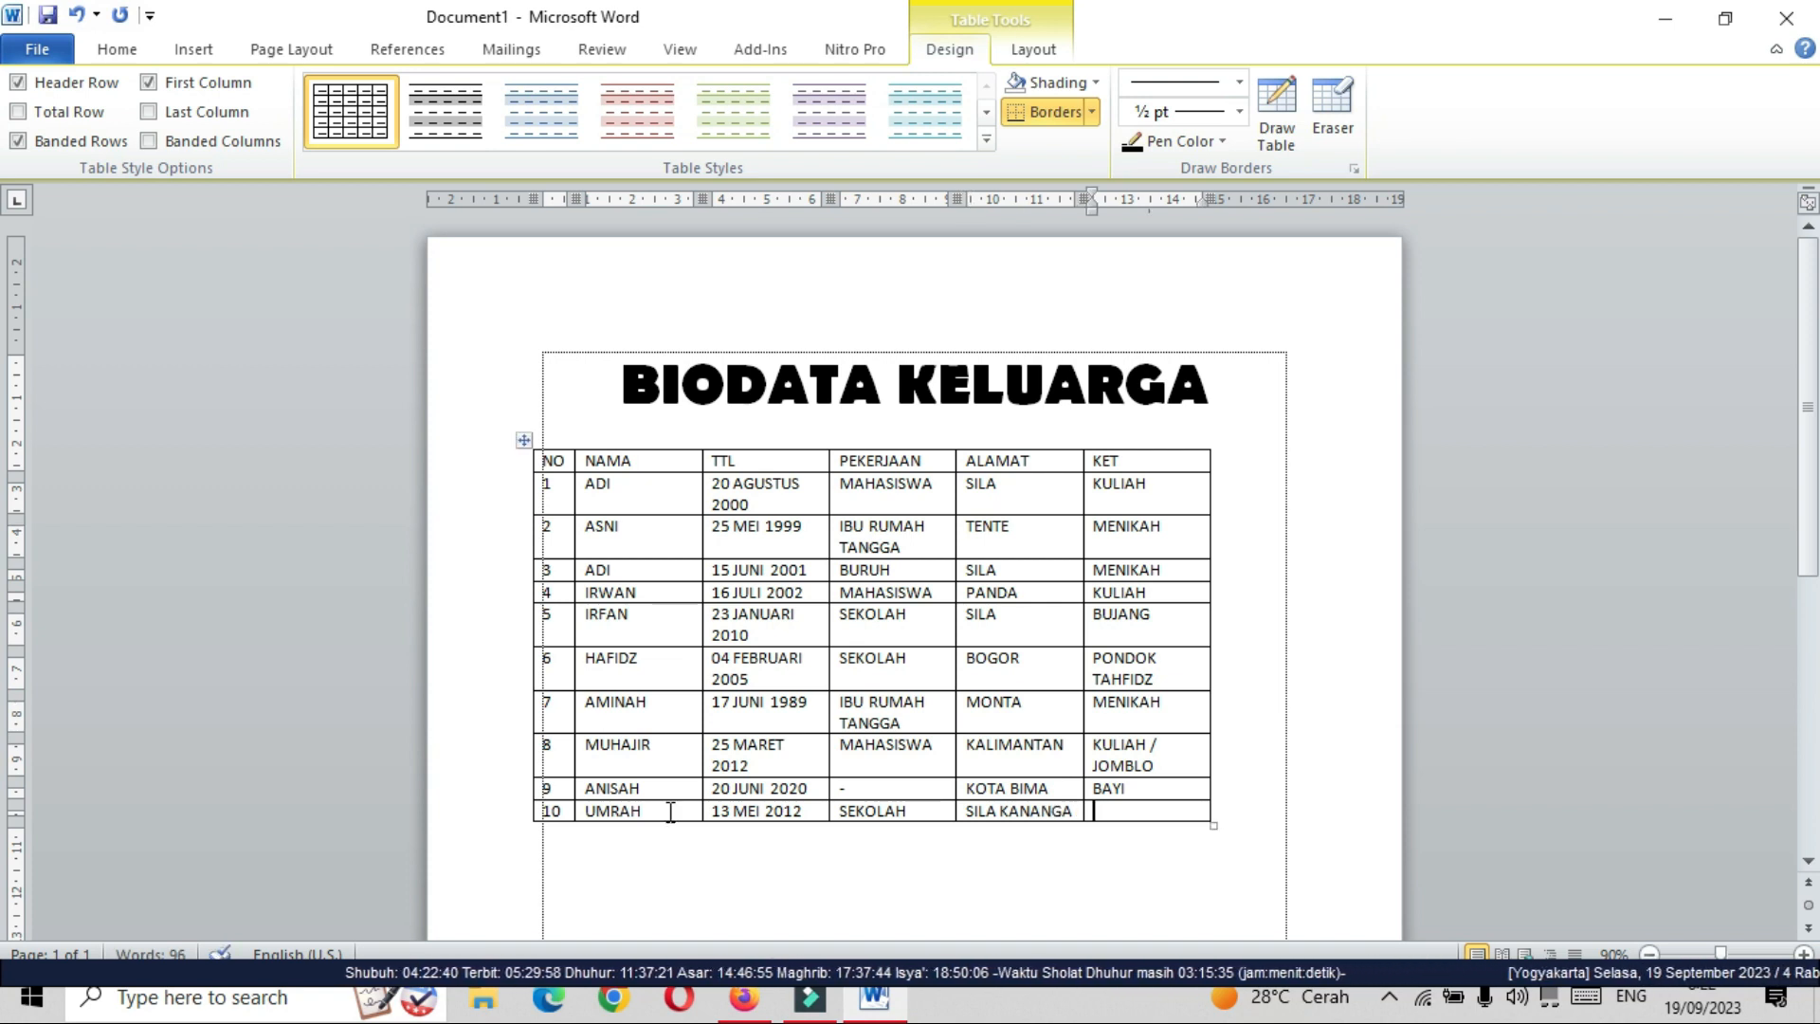
pyautogui.write('SEKOLAH SD')
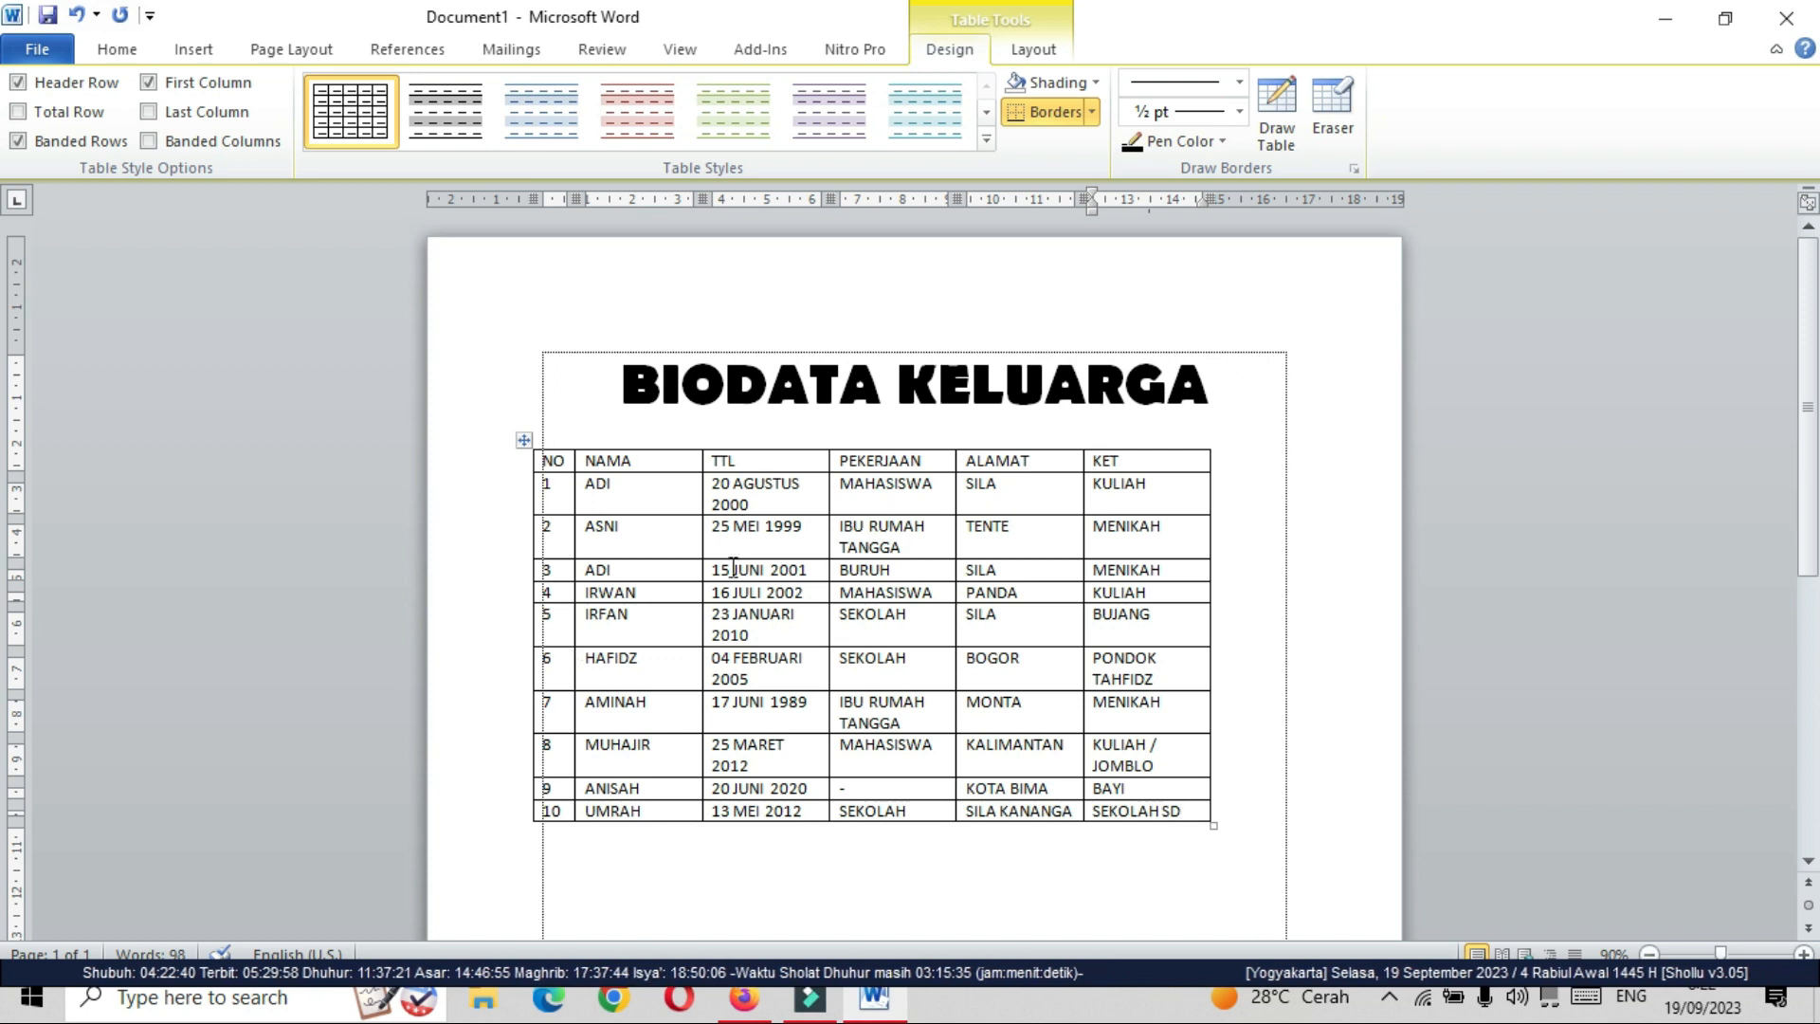
# Add birthplaces before the dates in rows 1, 3, 4 and 6: BIMA, BOLO, BIMA, KOTA BIMA.
pyautogui.click(716, 481)
pyautogui.write('BIMA,')
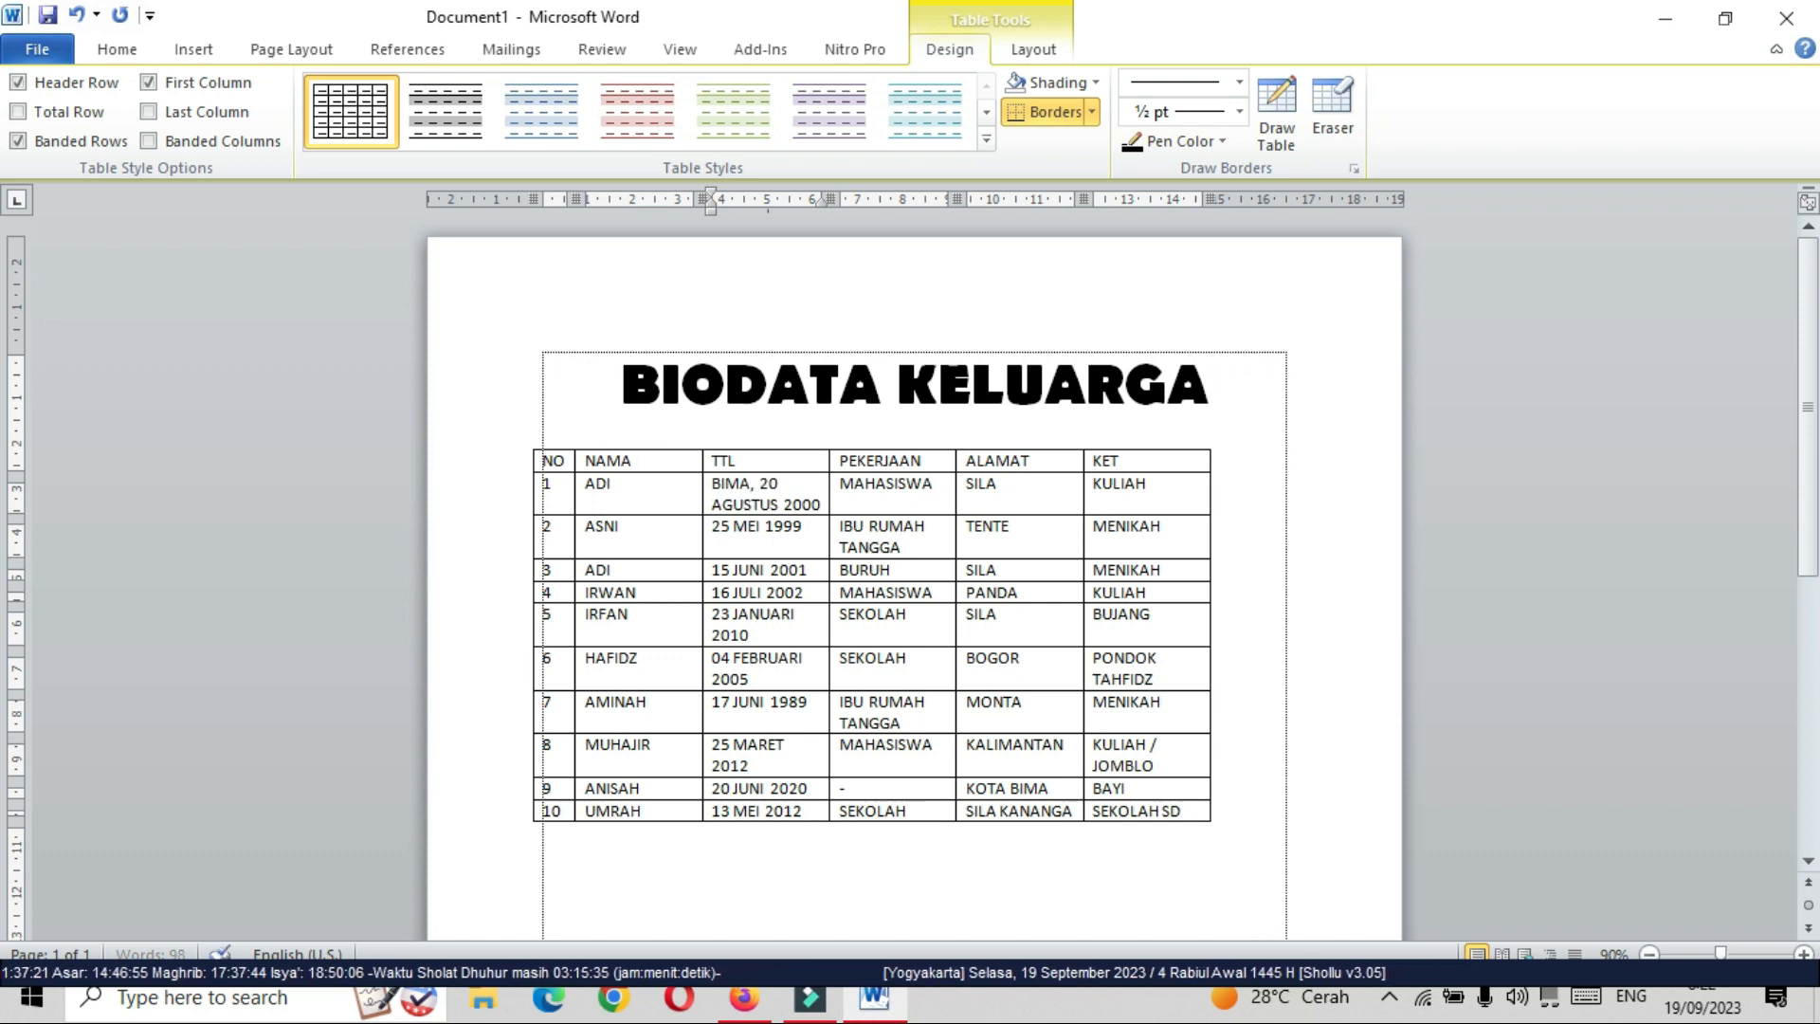
pyautogui.click(710, 566)
pyautogui.click(715, 571)
pyautogui.write('BOLO,')
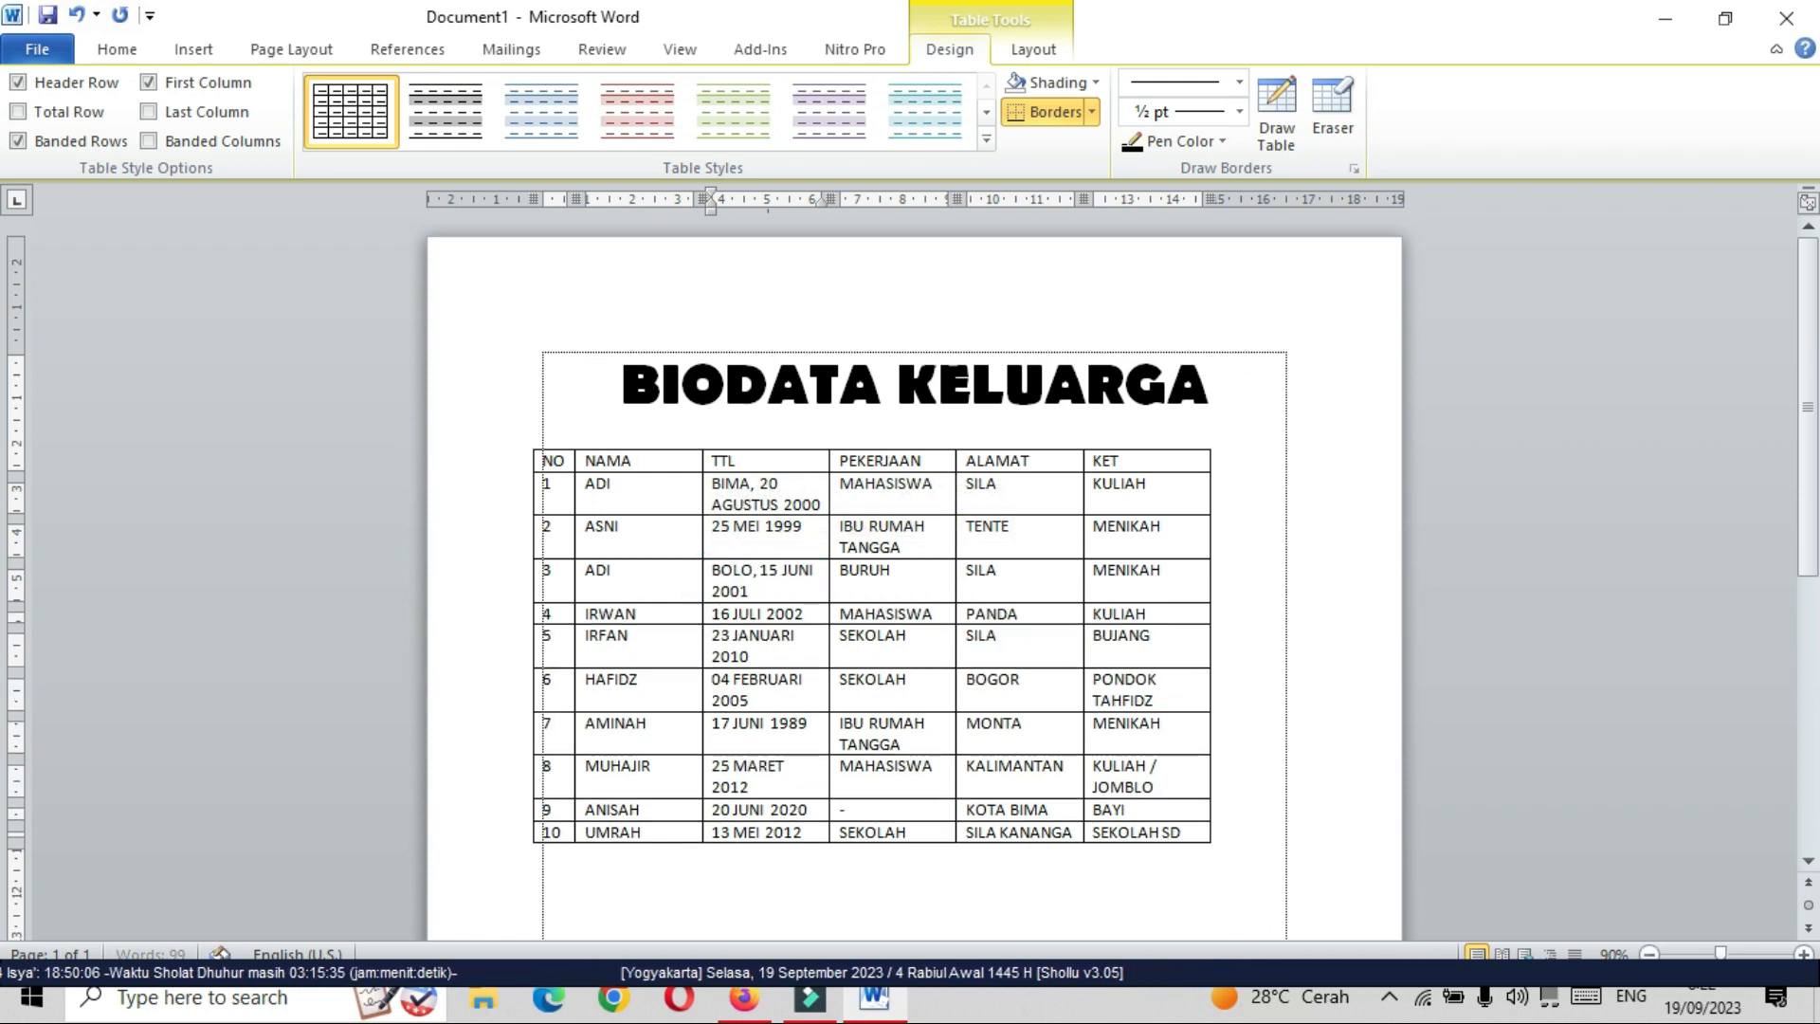
pyautogui.click(713, 616)
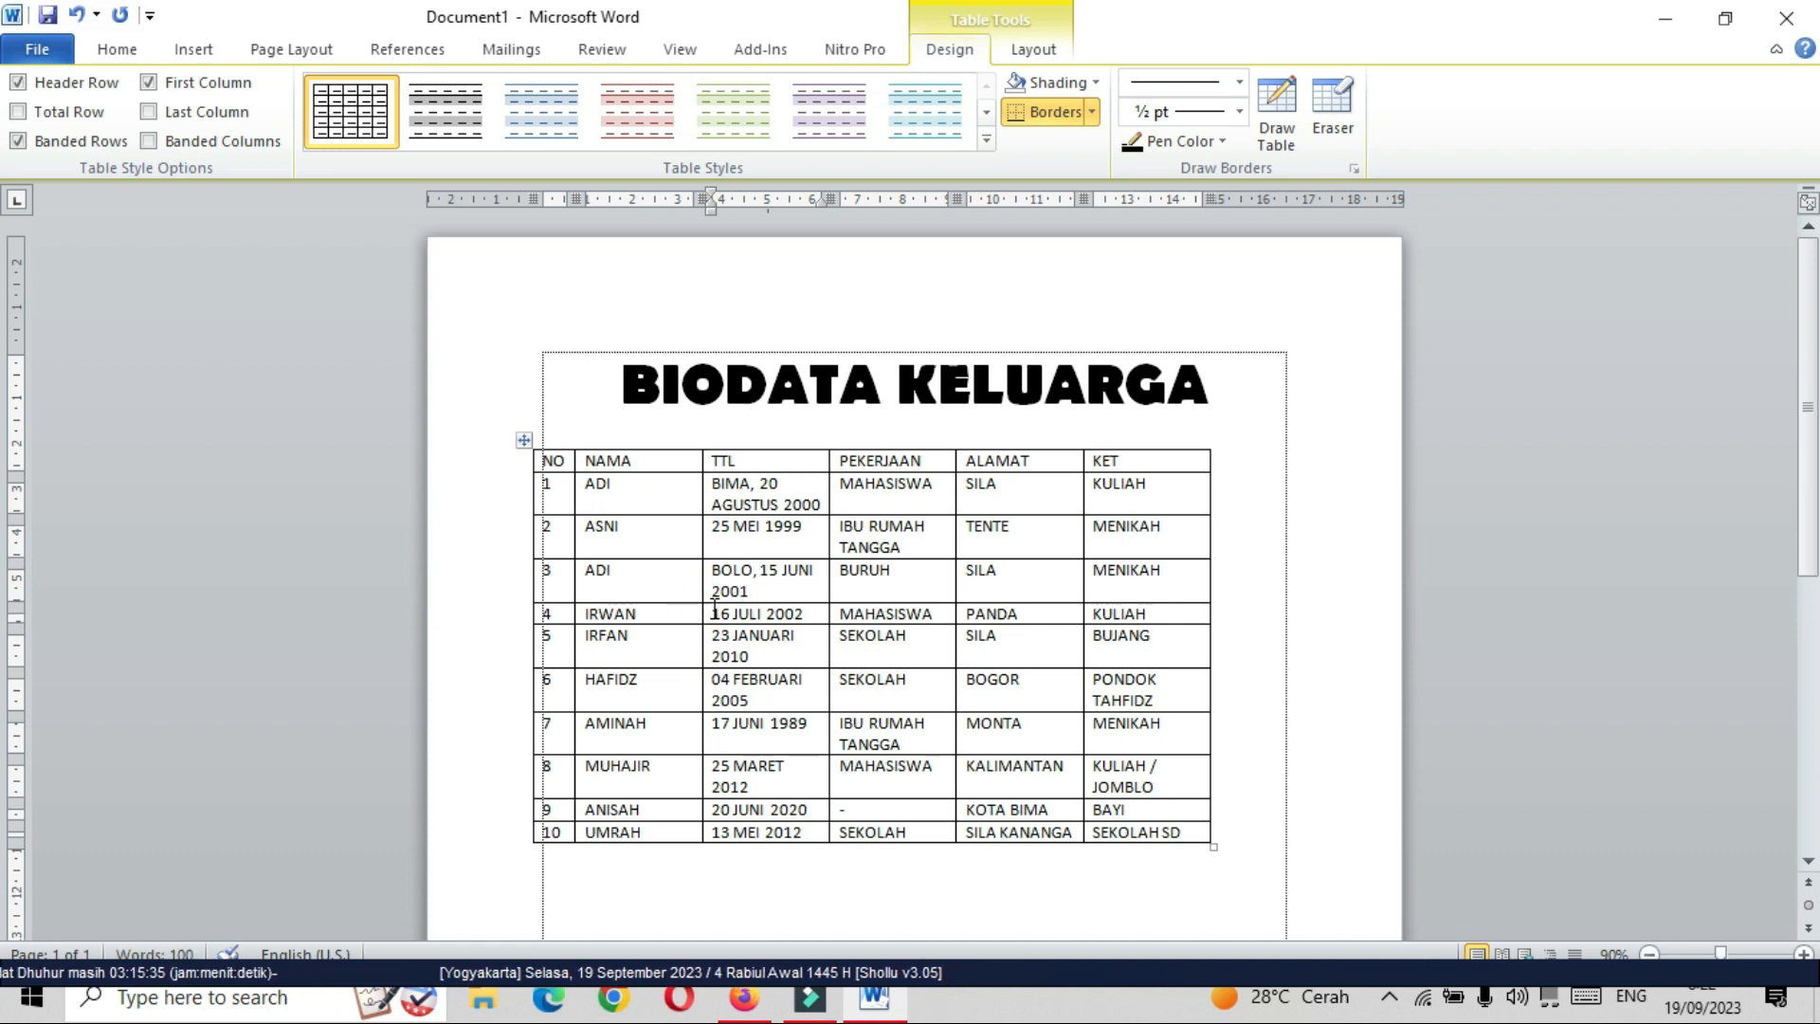
pyautogui.write('BIMA')
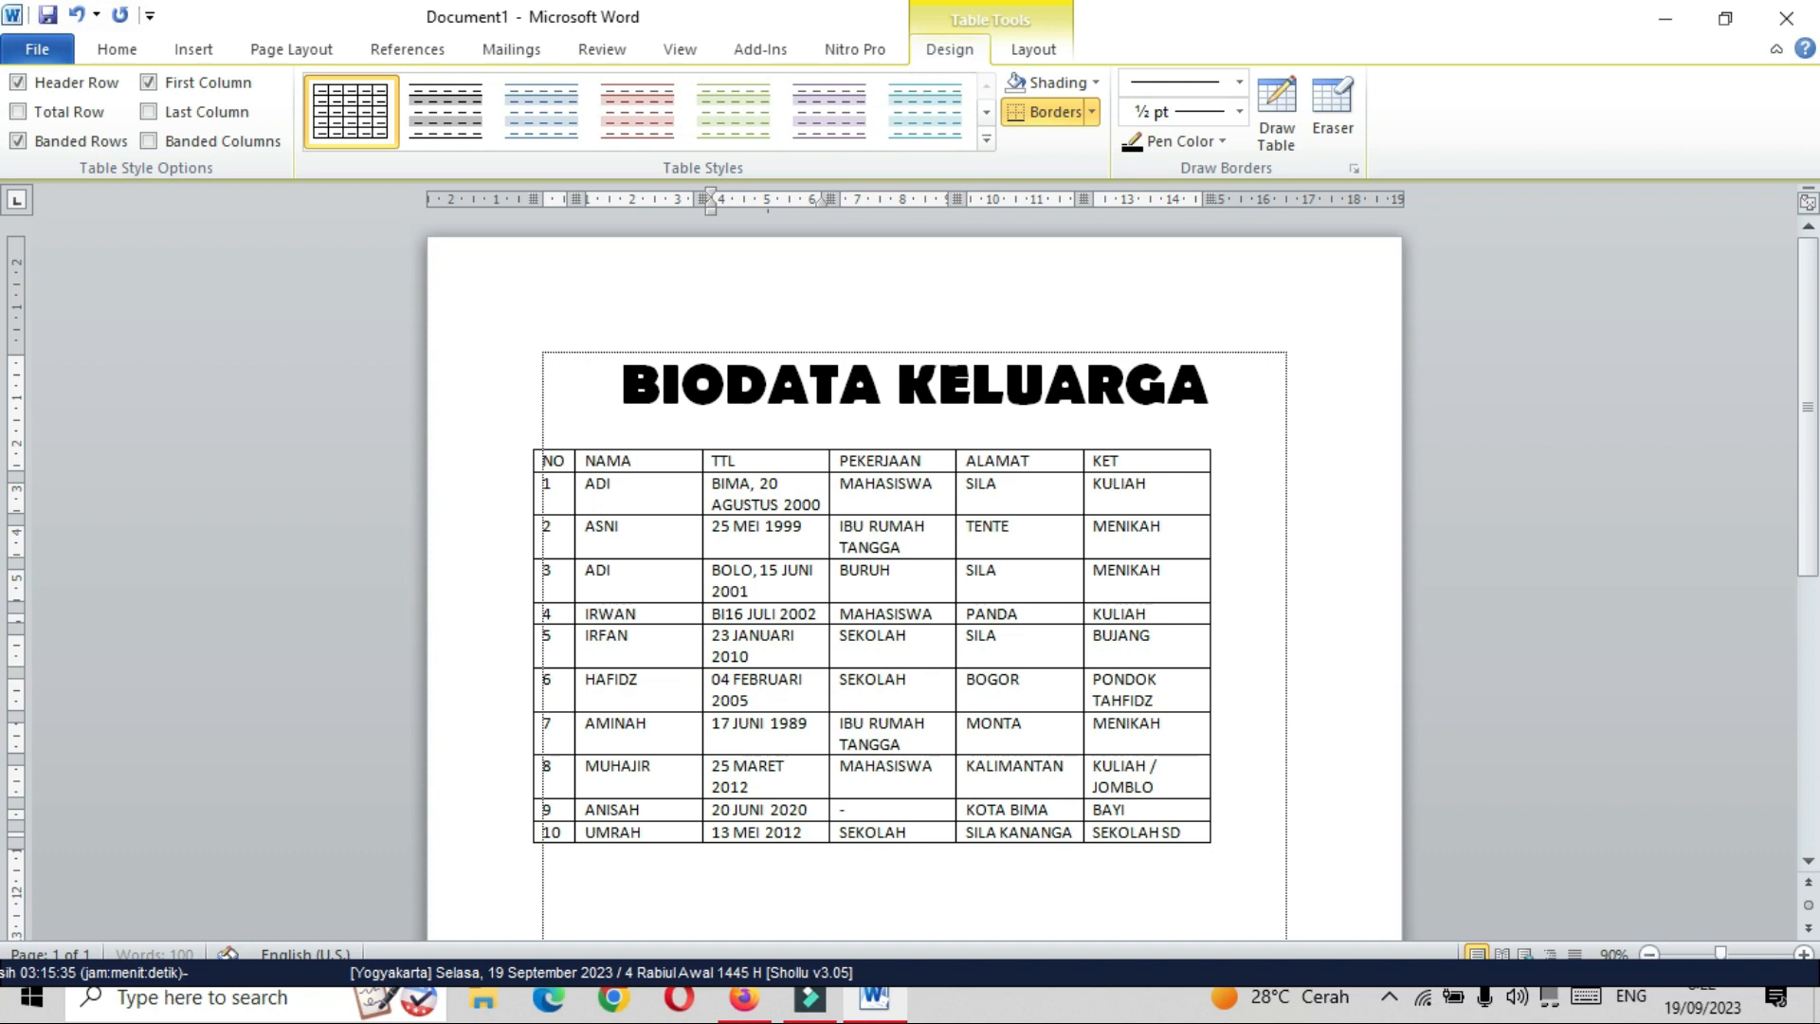
pyautogui.write(', ')
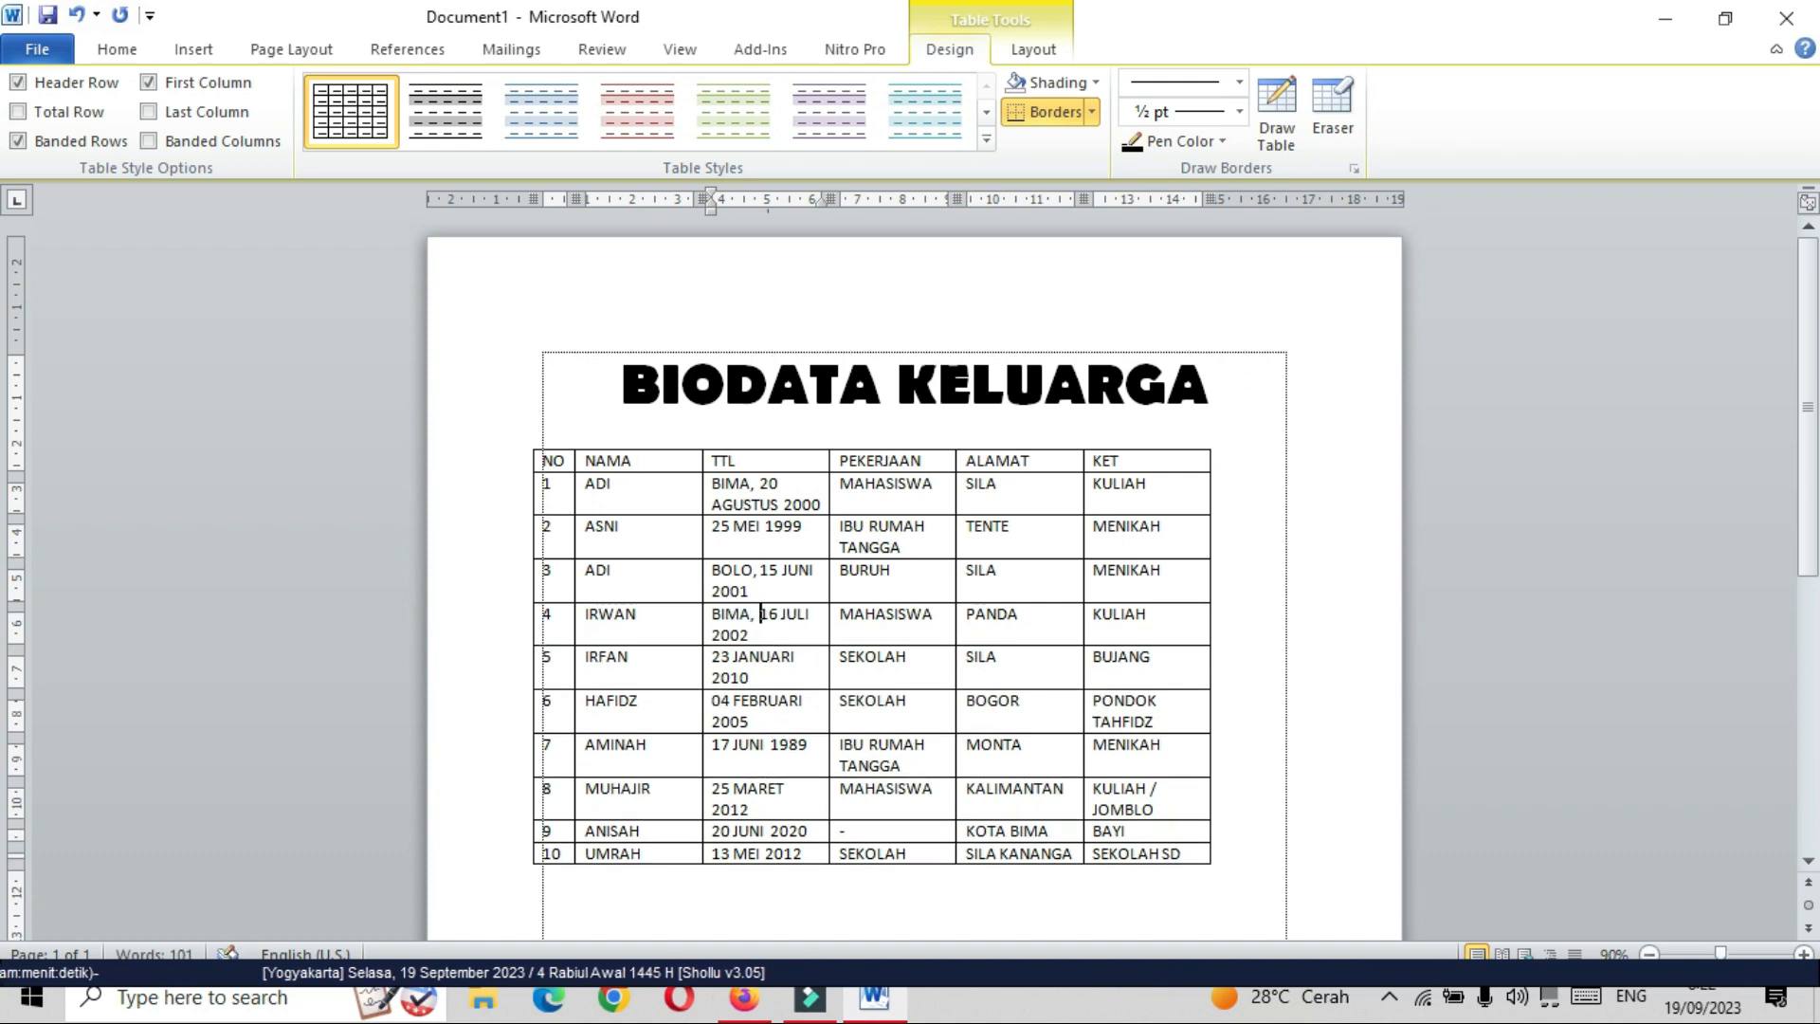
pyautogui.write('BIMA')
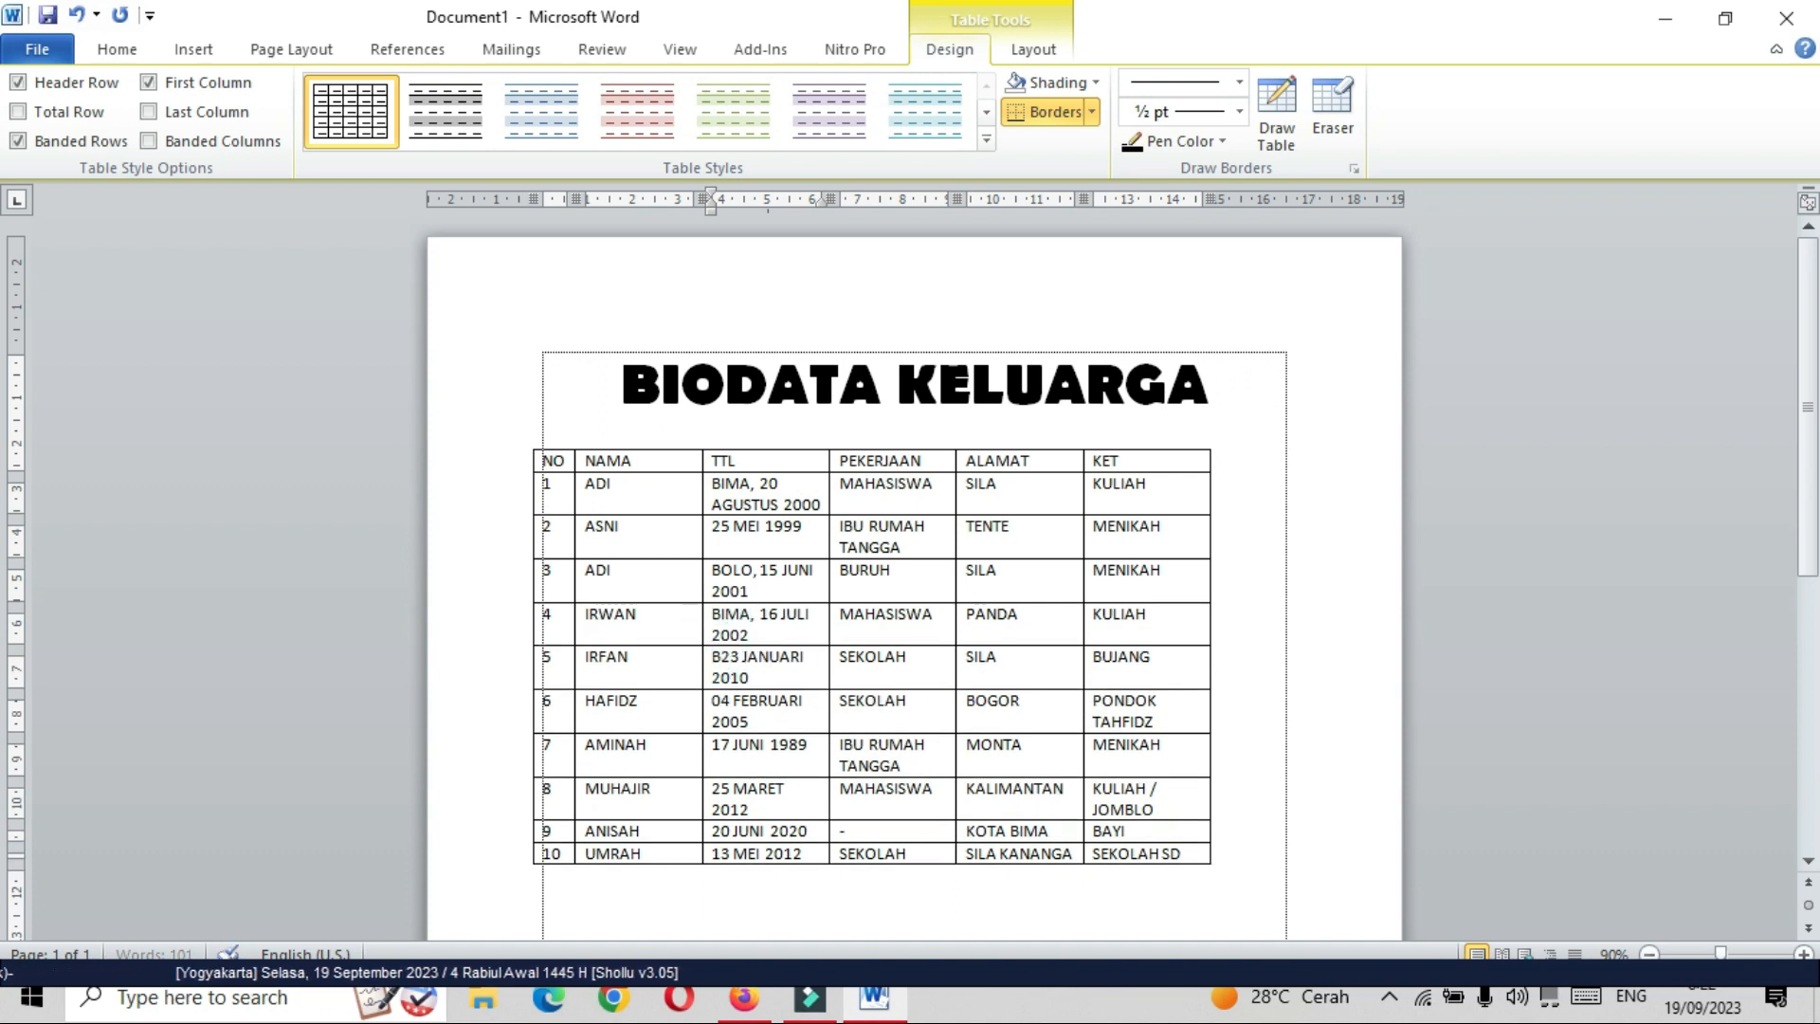
pyautogui.write(',')
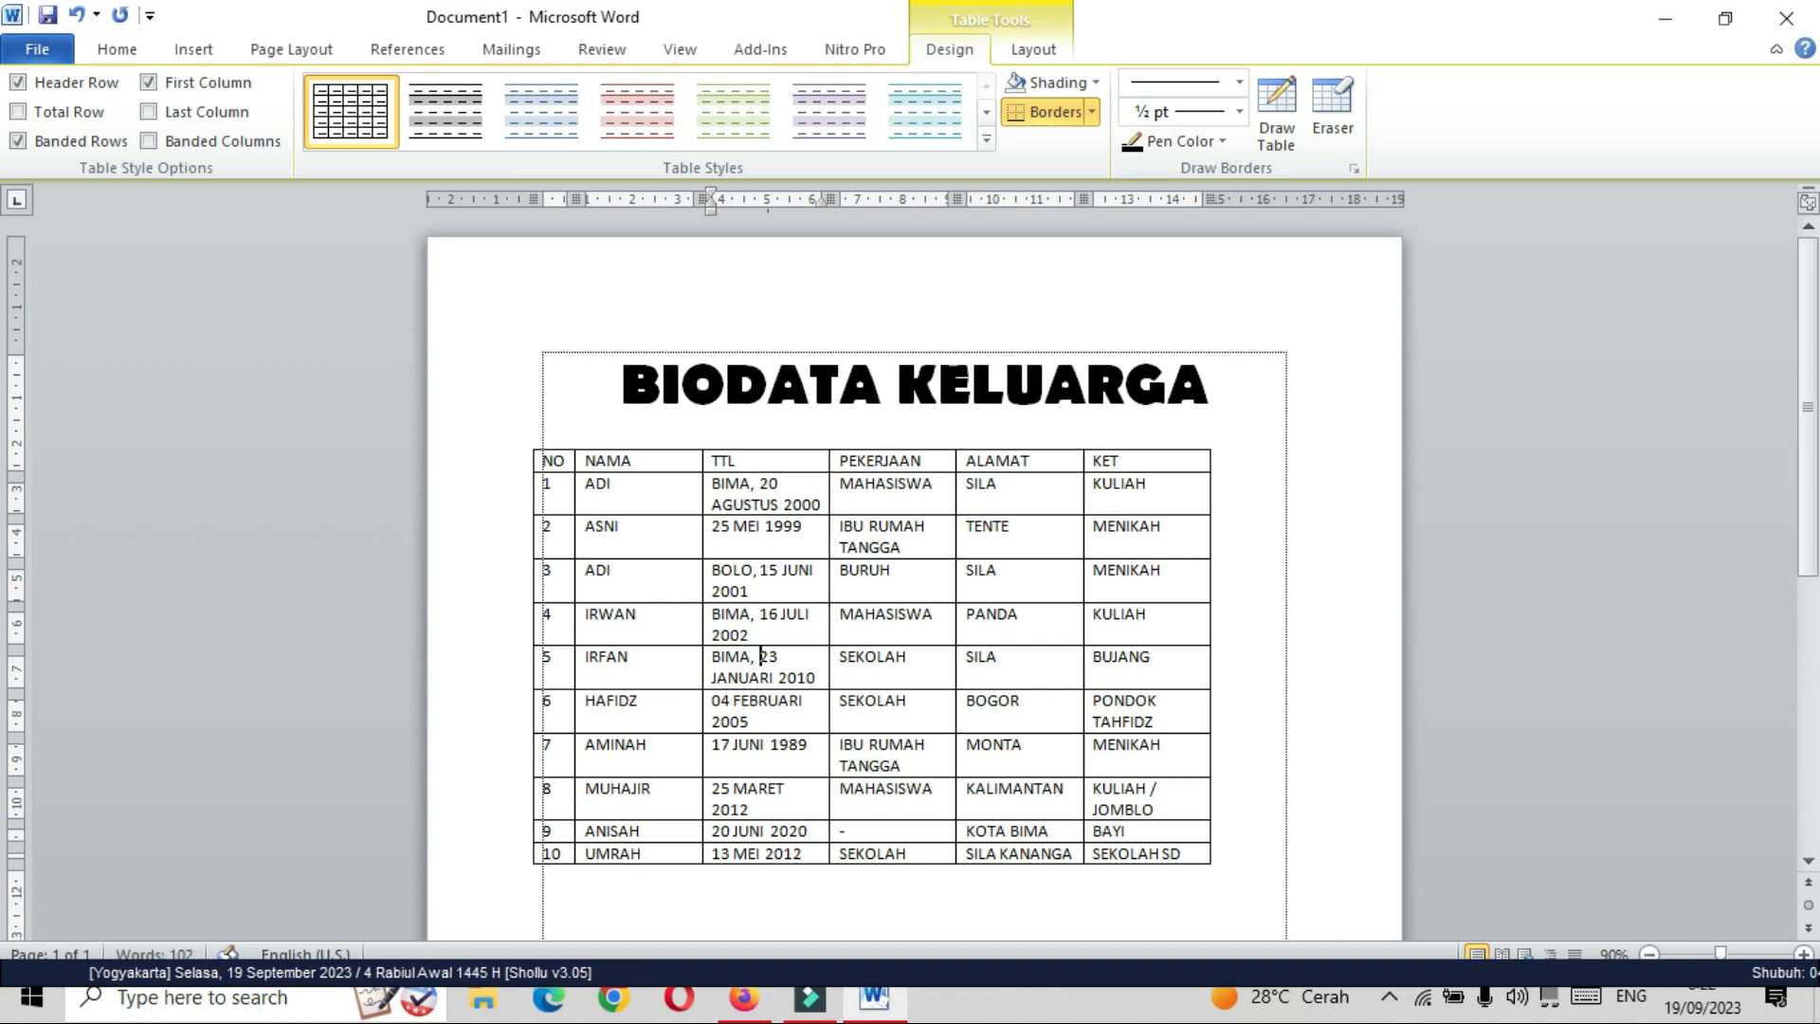
pyautogui.click(709, 702)
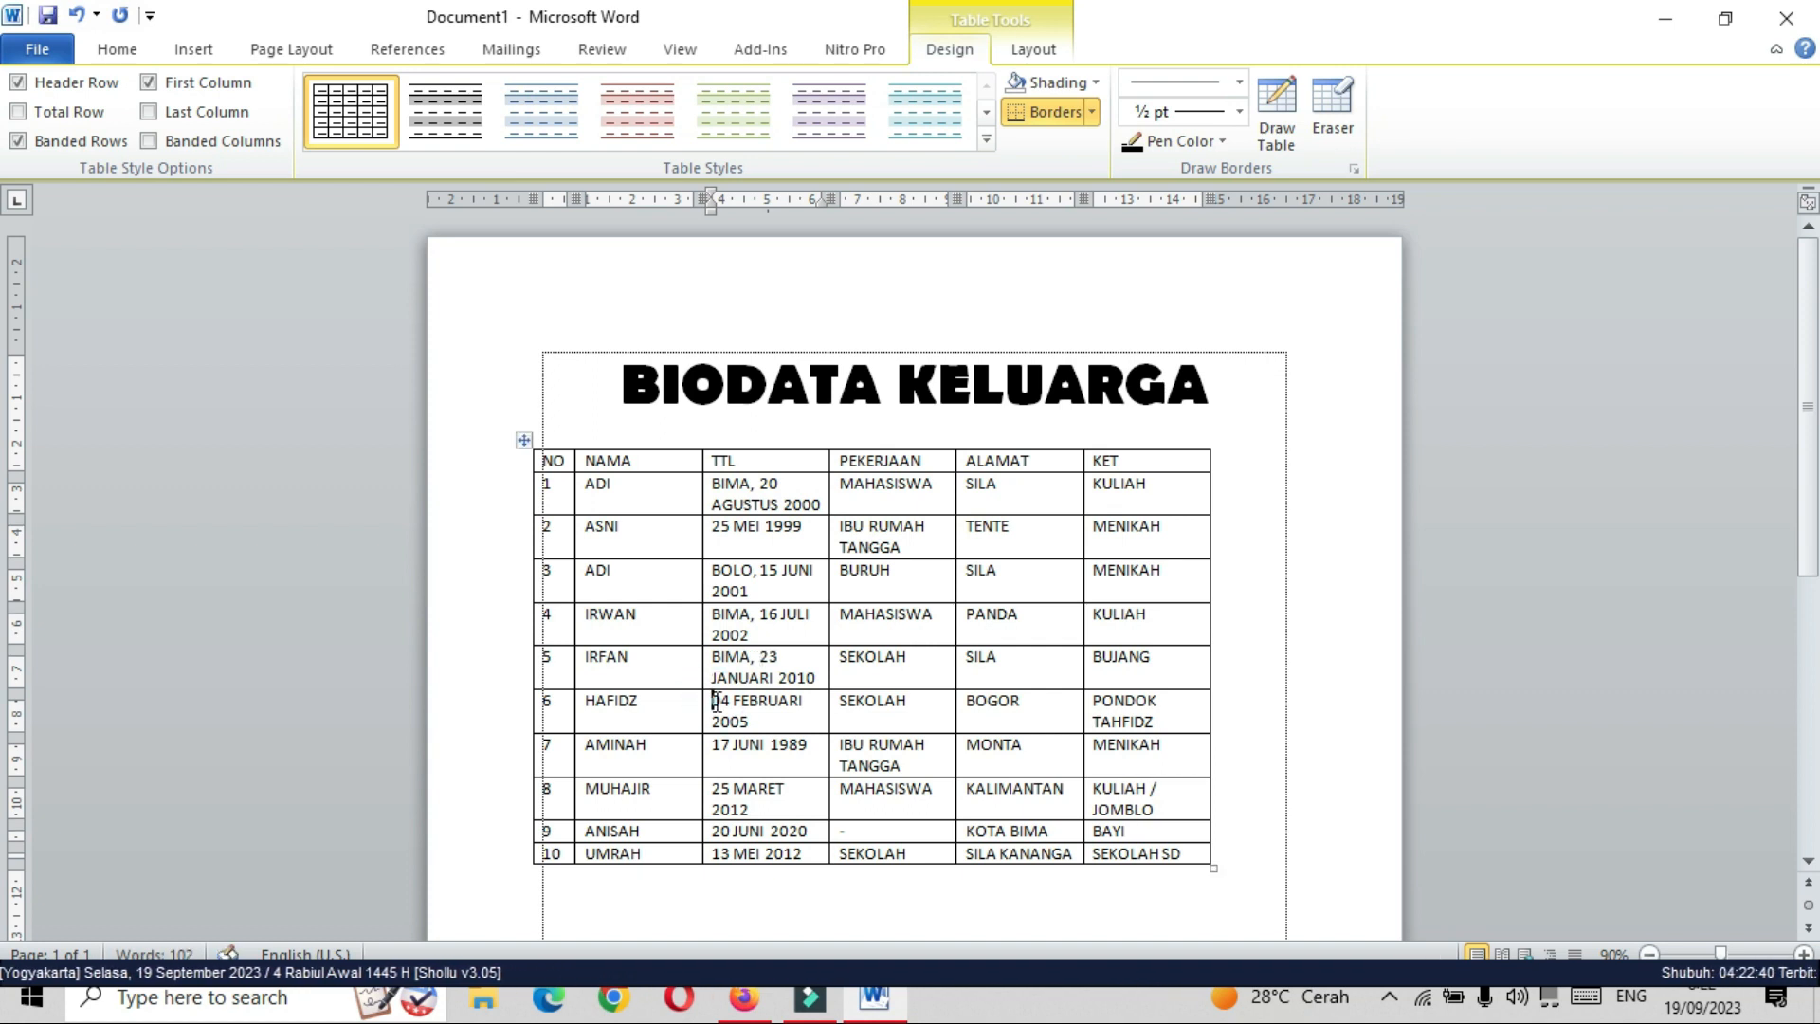
pyautogui.write('KOTA BIMA, 04')
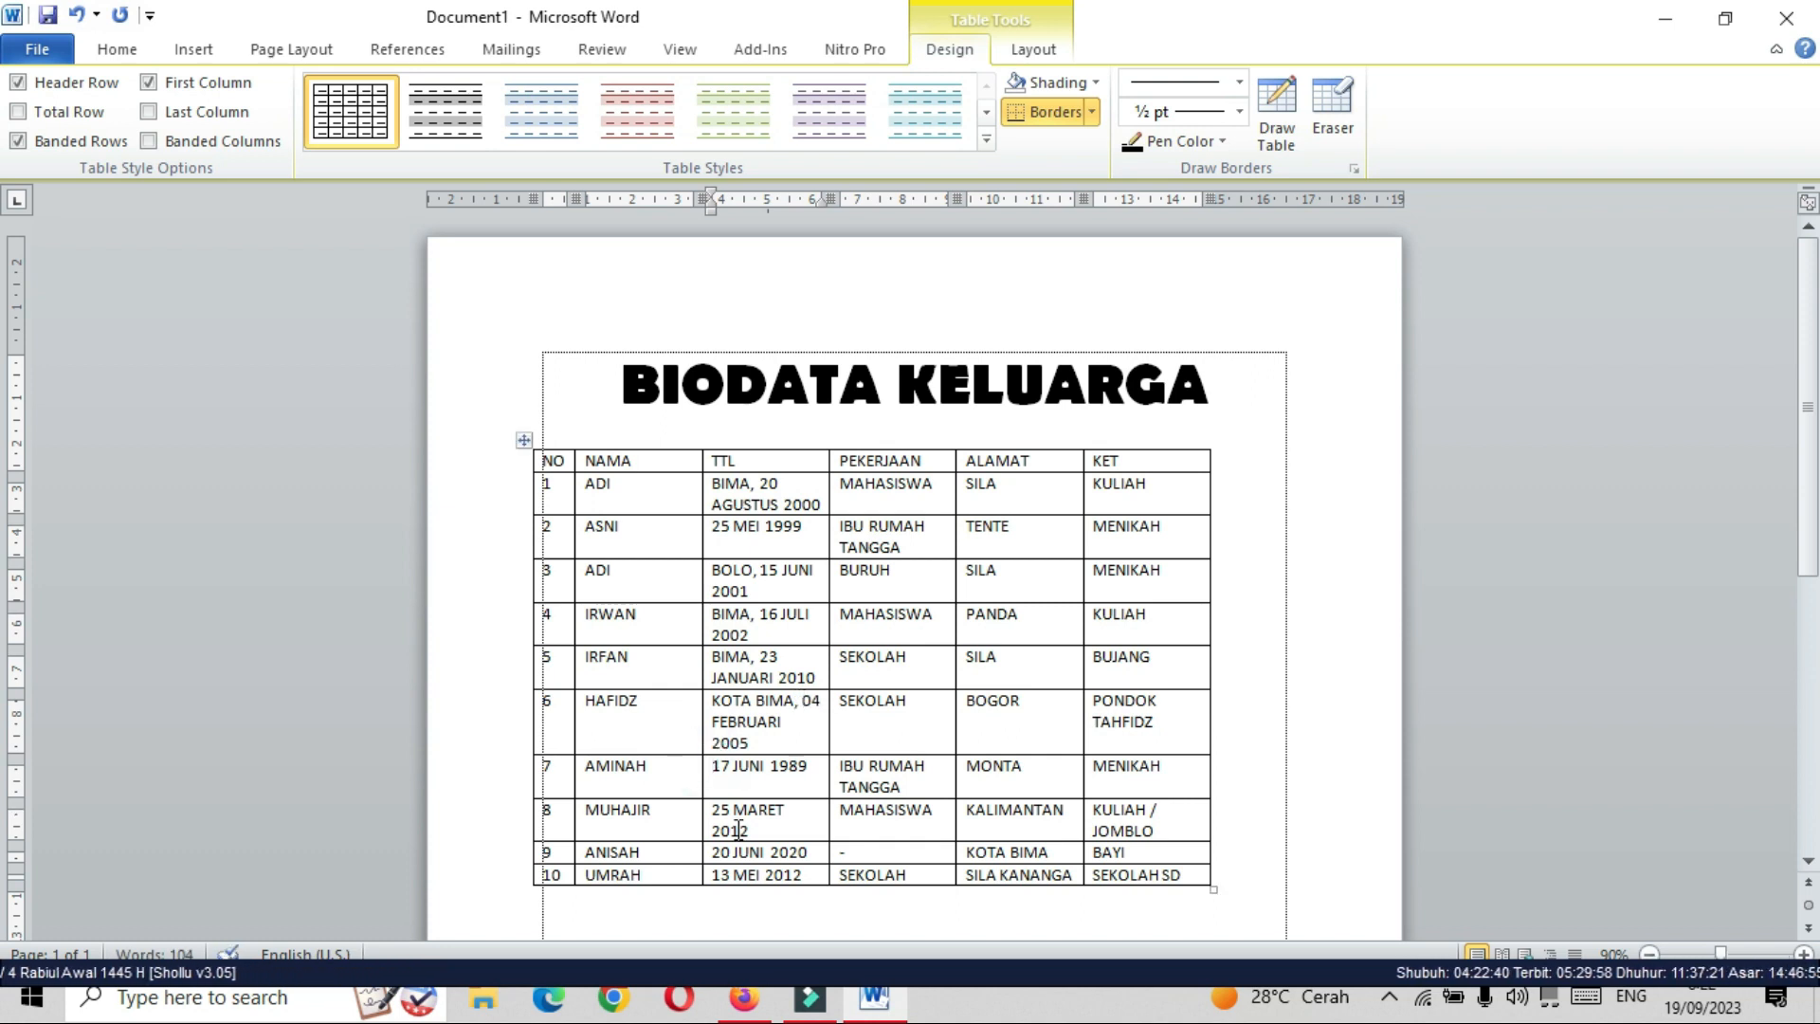
# Add birthplaces BOGOR, JAWA TIMUR, MAKASSAR and BIMA before the dates in rows 7–10.
pyautogui.click(713, 766)
pyautogui.write('BOGOR')
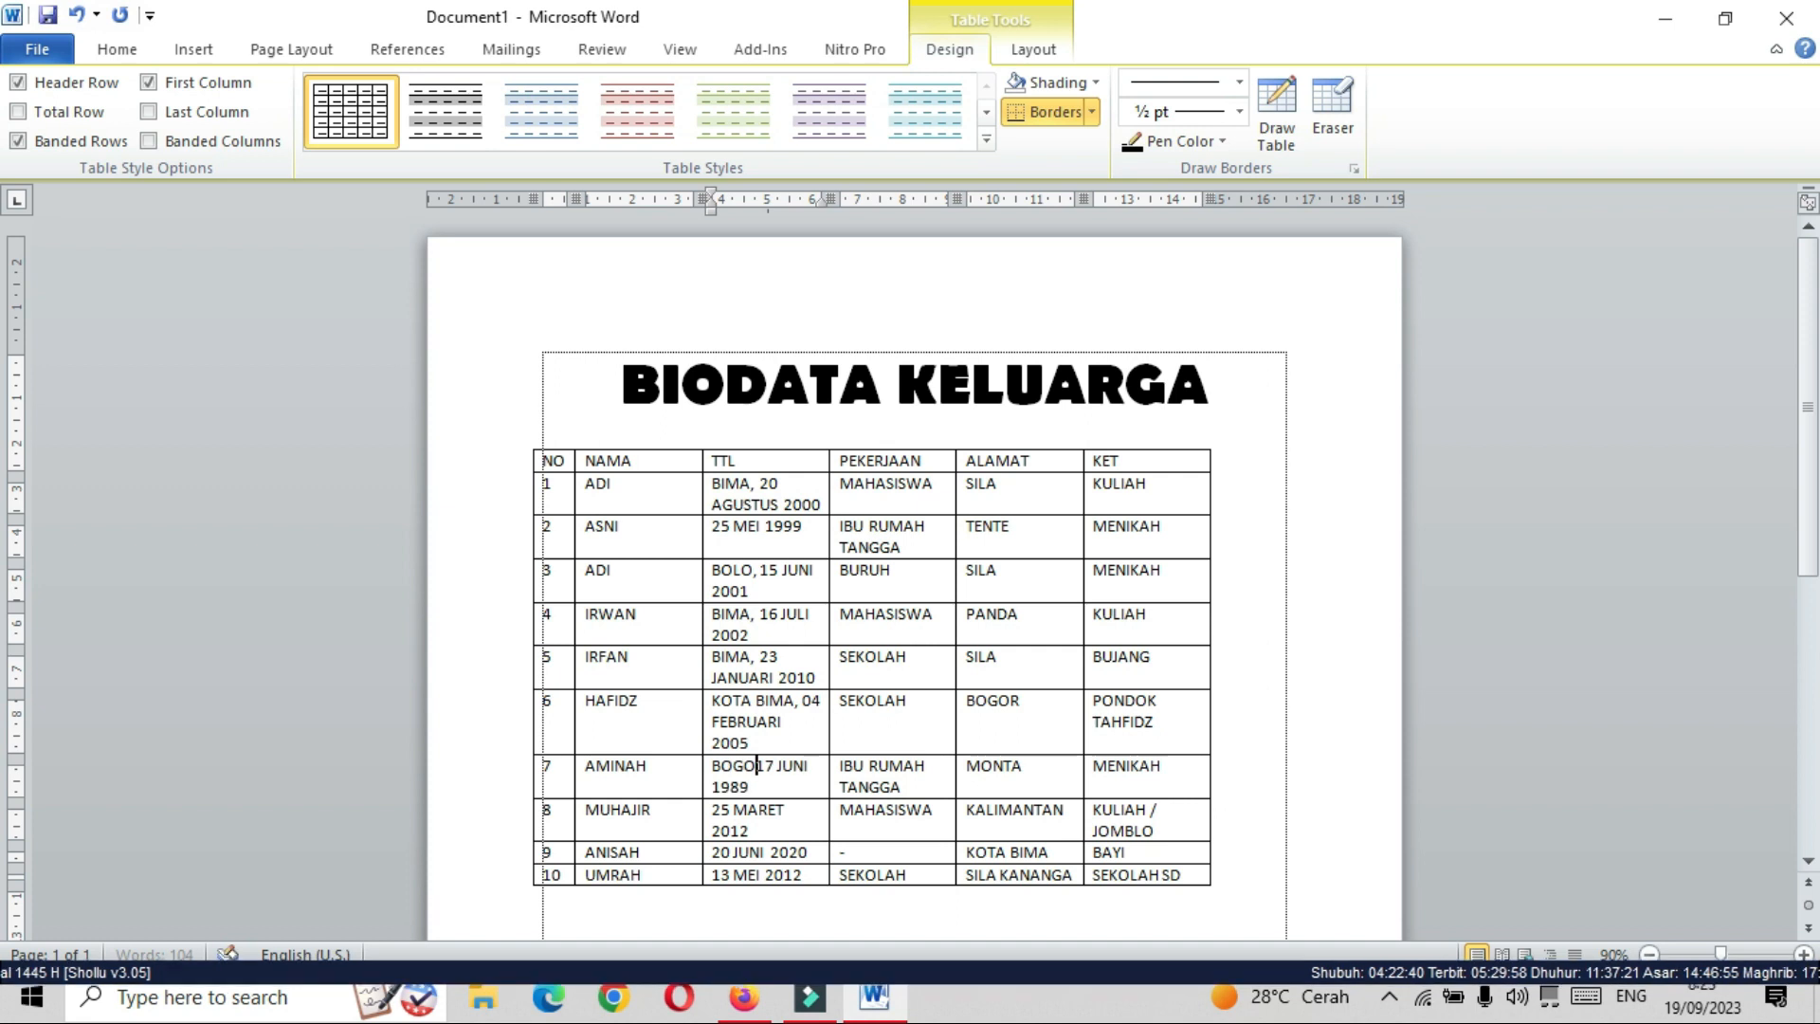
pyautogui.write(',')
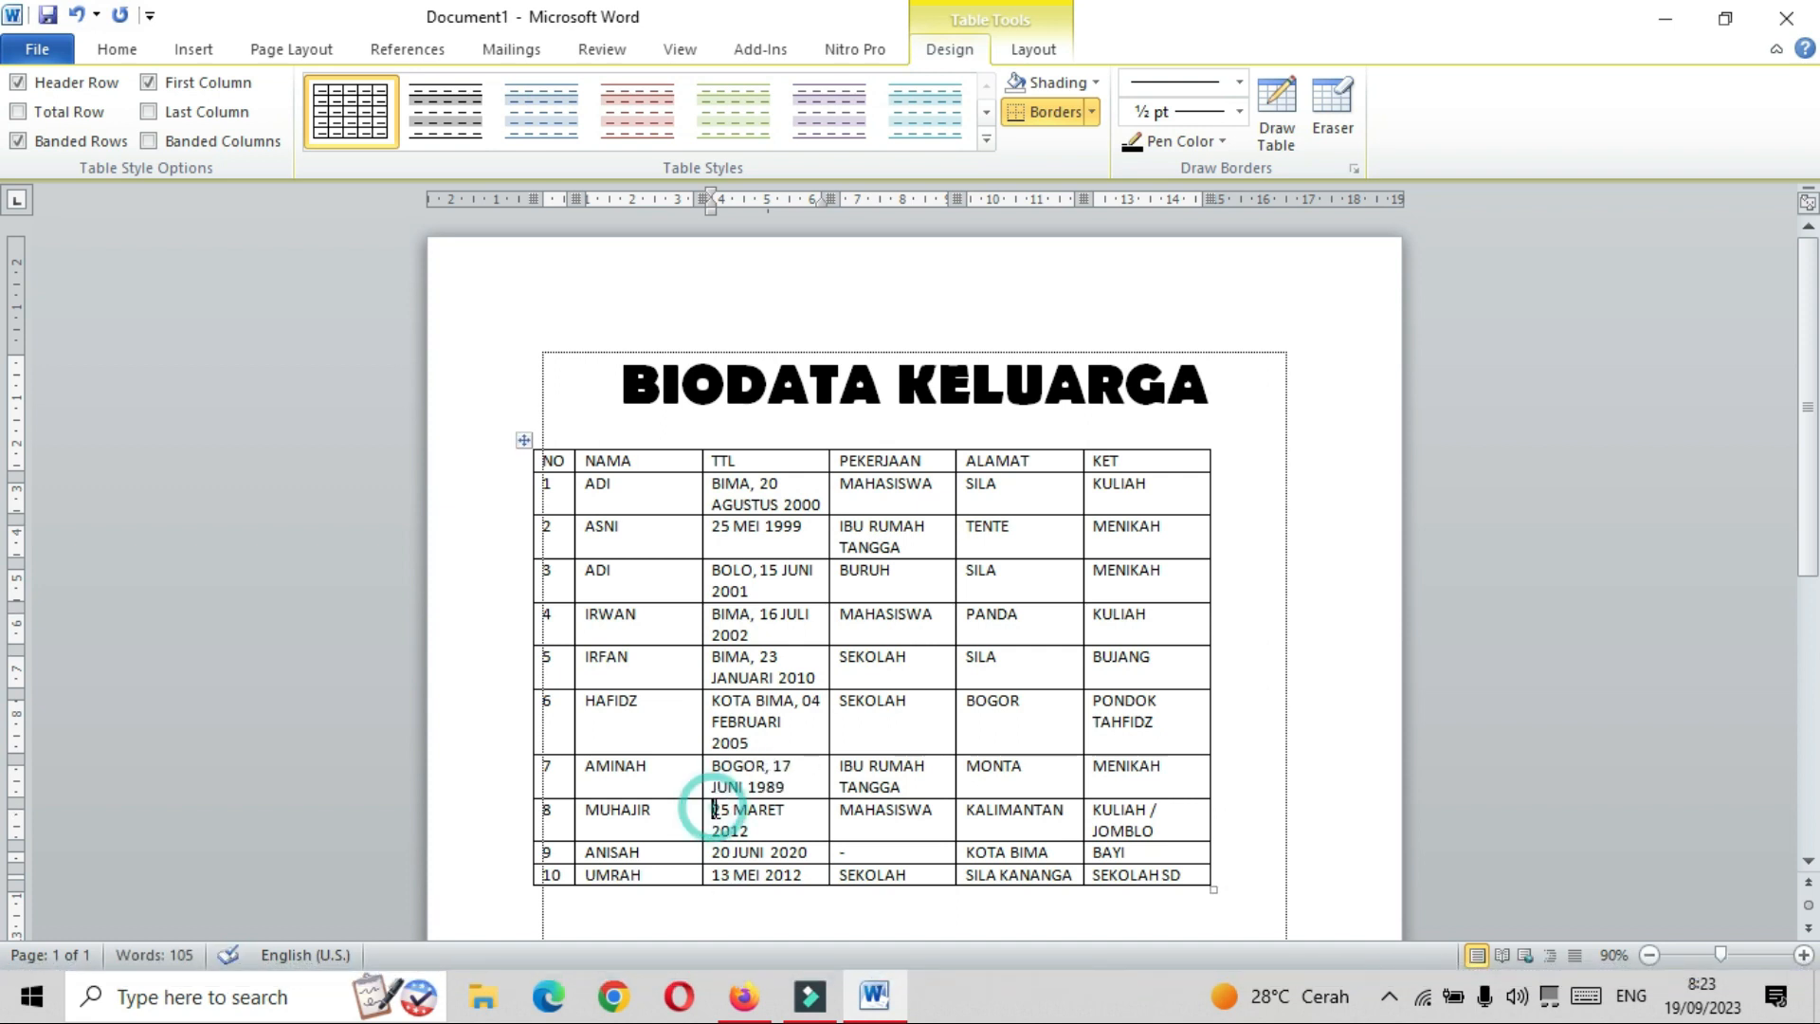
pyautogui.click(714, 810)
pyautogui.write('JAWA')
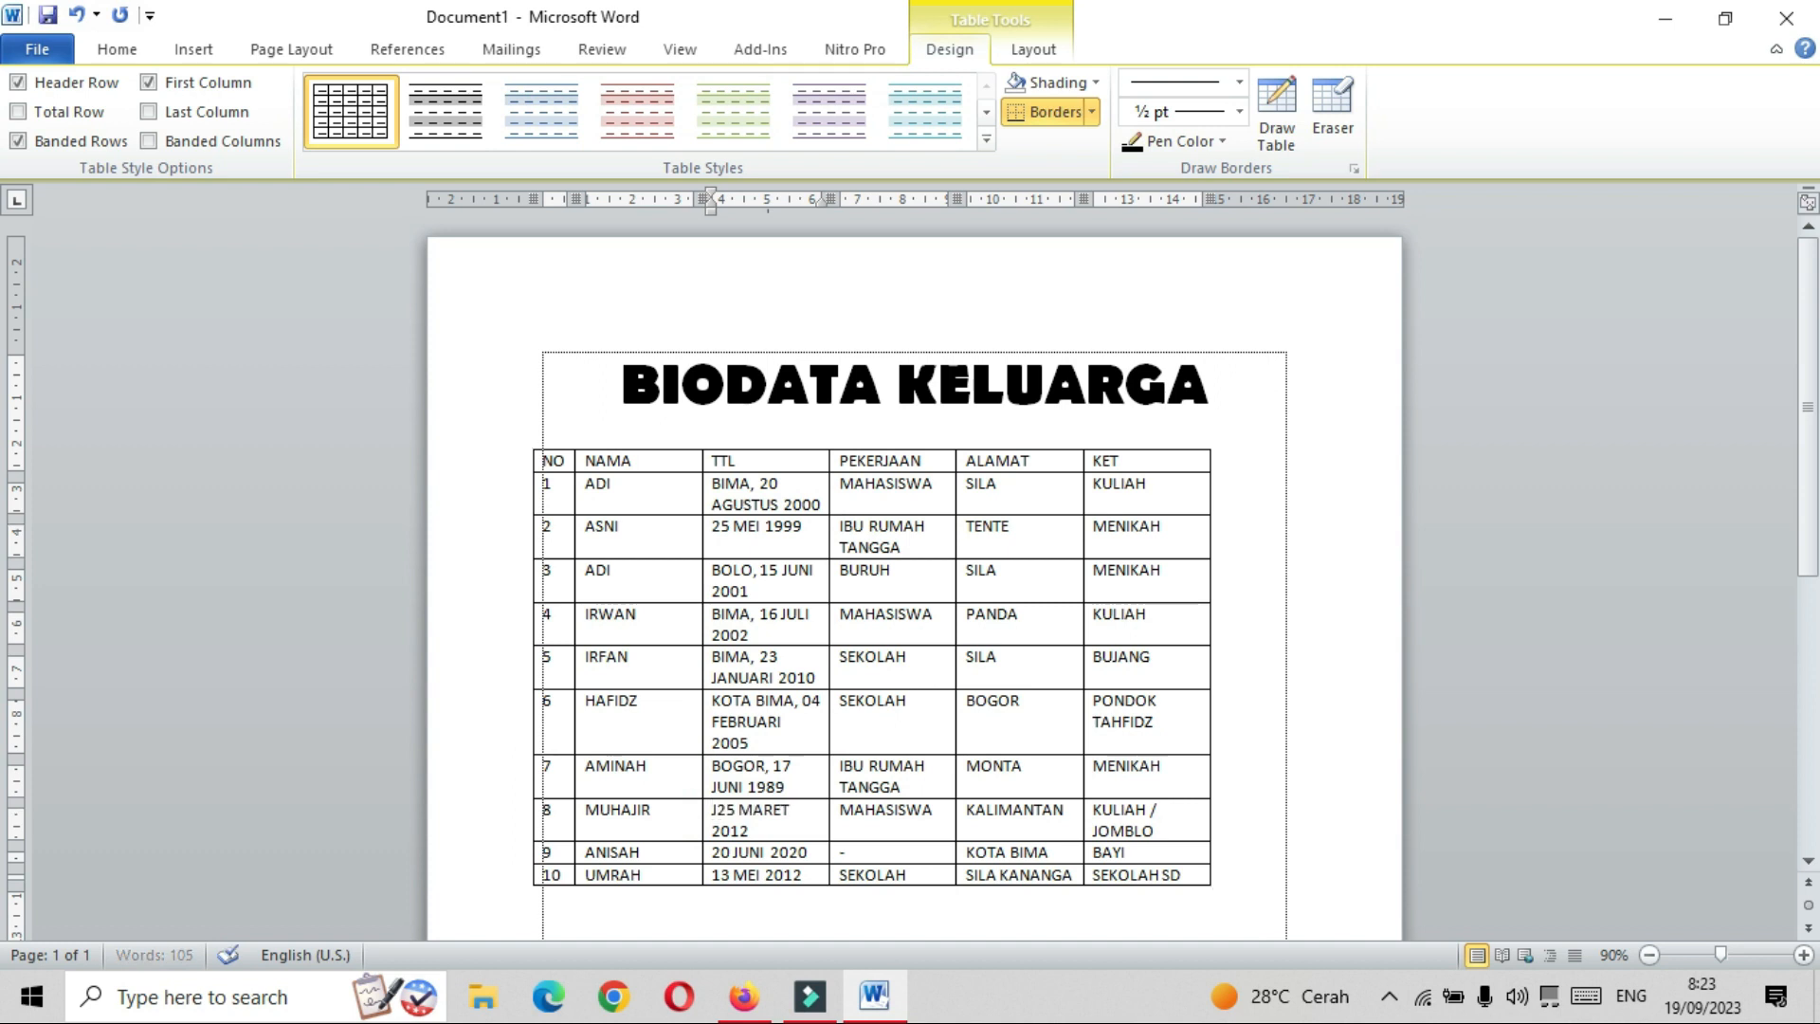
pyautogui.write(' TIMUR,')
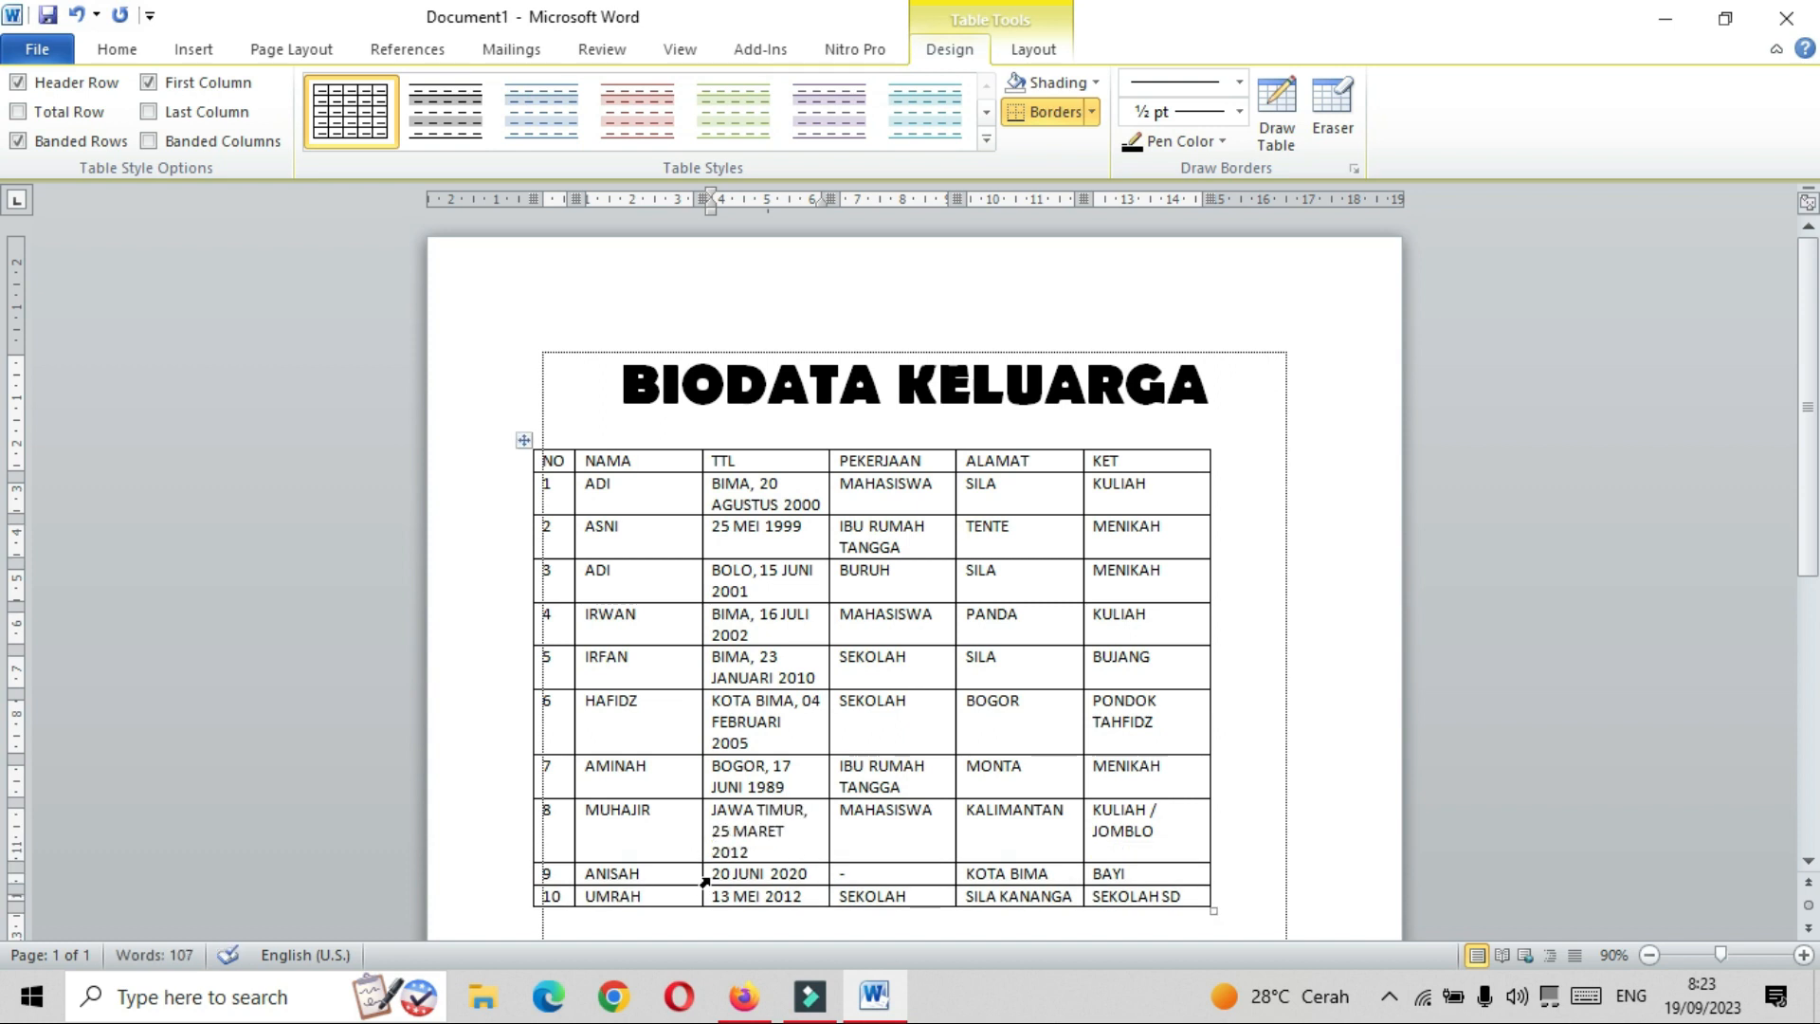
pyautogui.click(714, 874)
pyautogui.write('MAKAS')
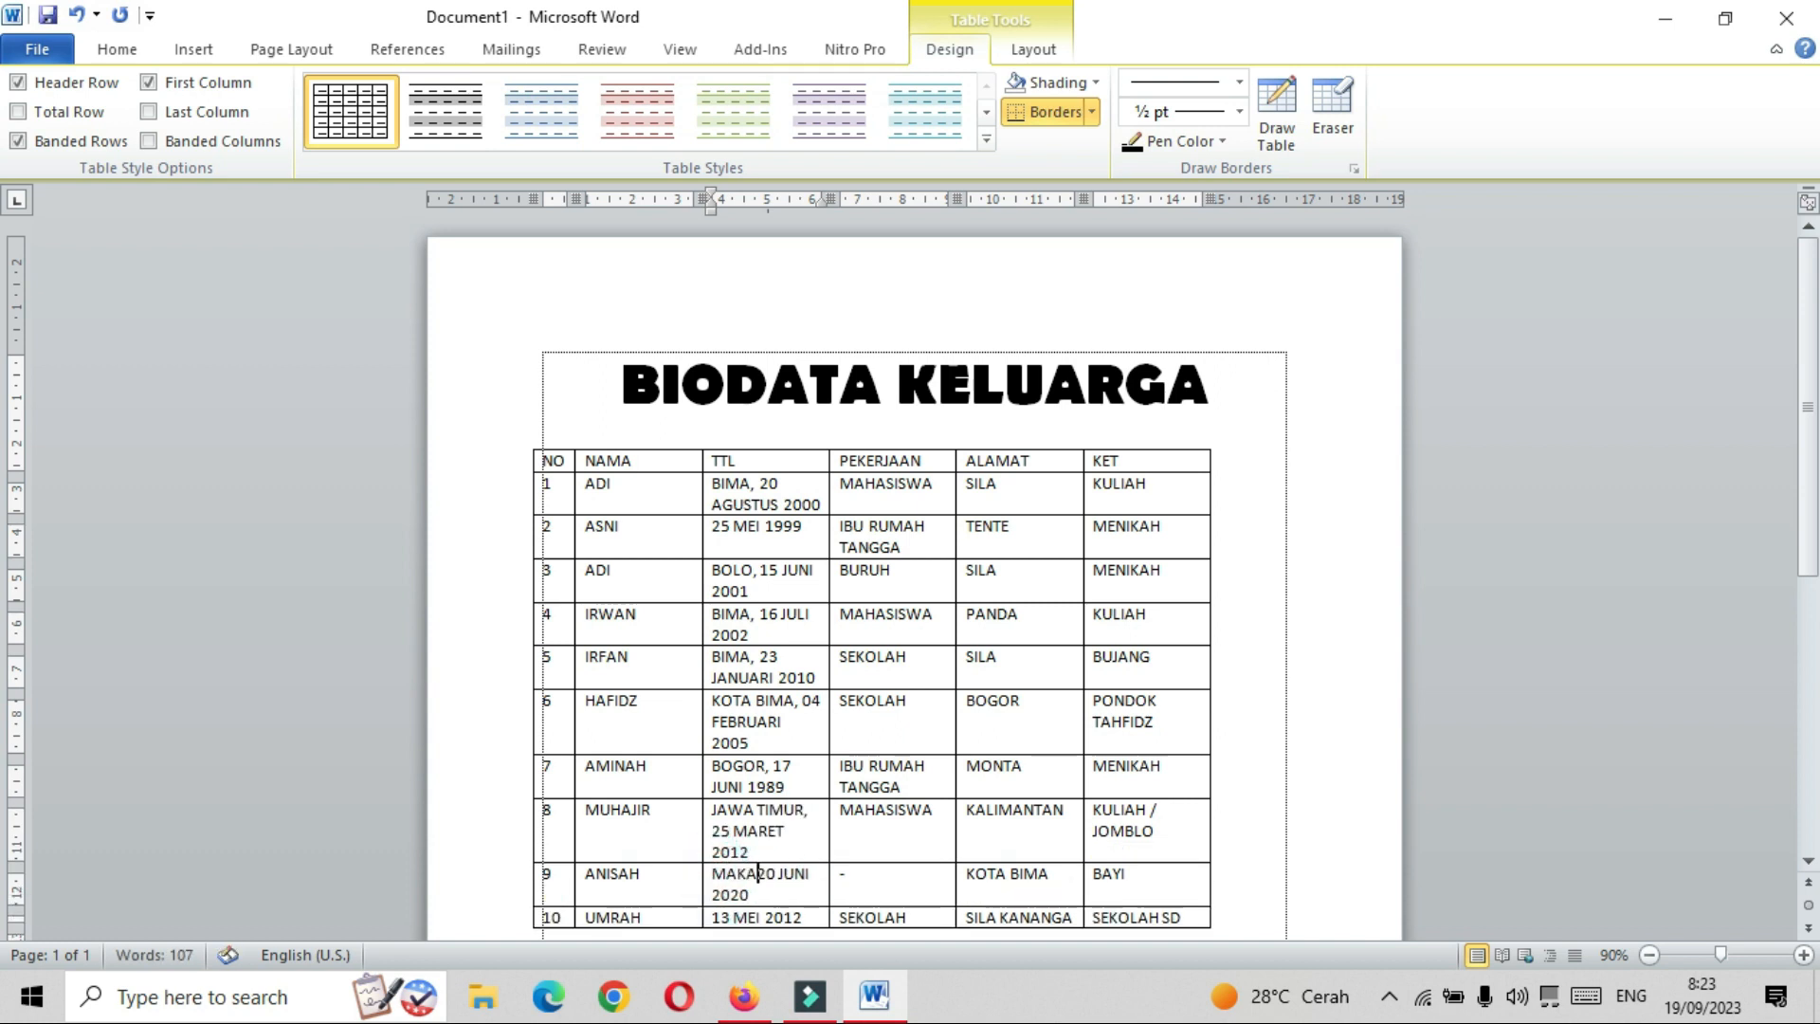
pyautogui.write('SAR,')
pyautogui.scroll(-2, 730, 853)
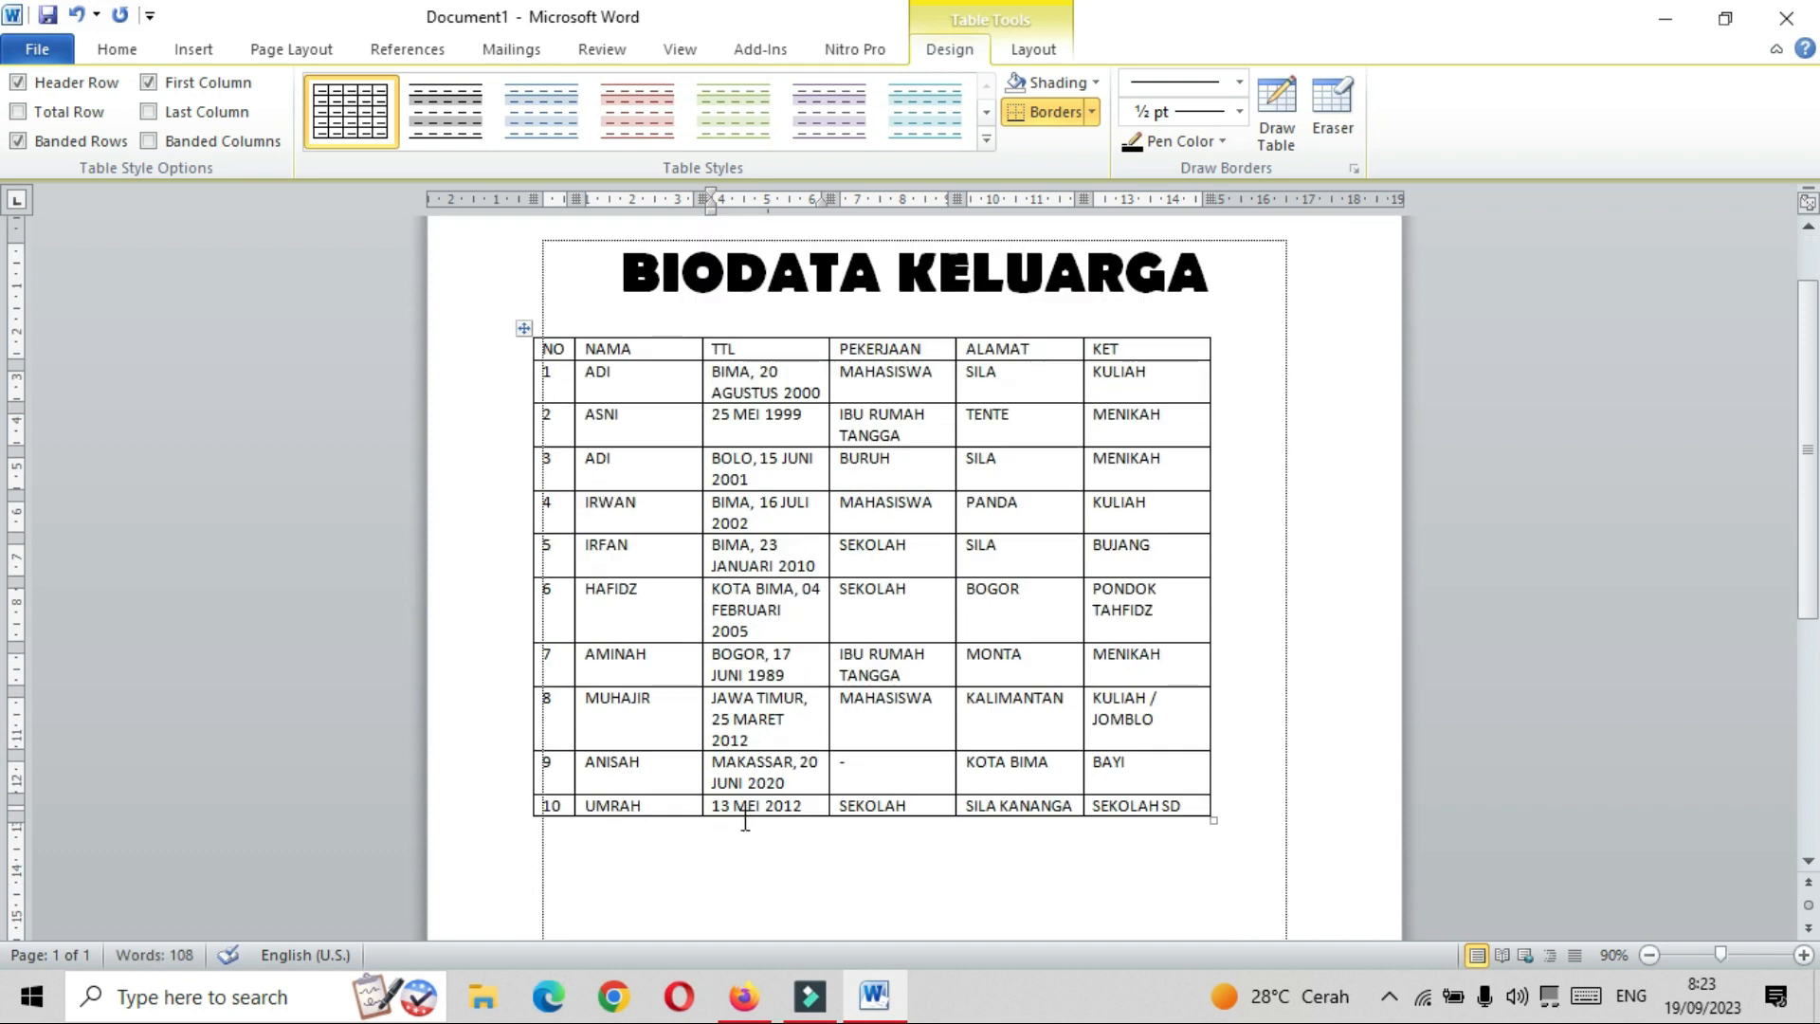
pyautogui.click(717, 805)
pyautogui.write('BIMA')
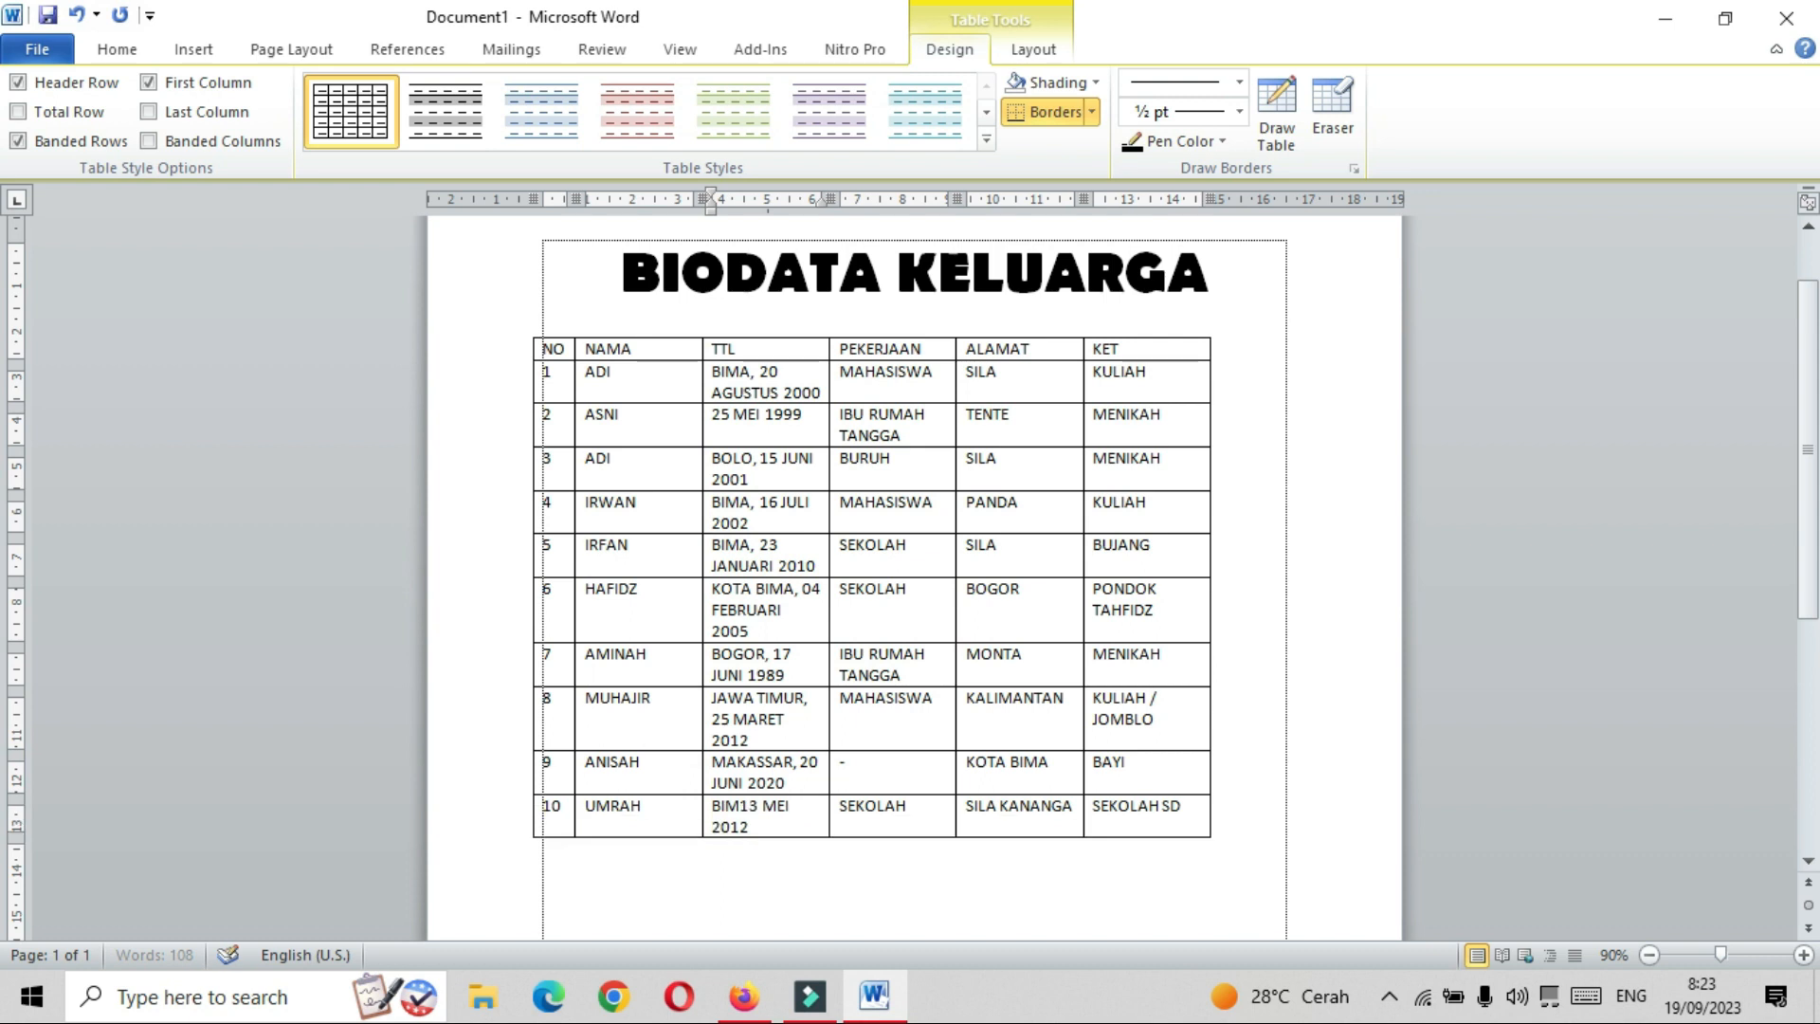
pyautogui.write(',')
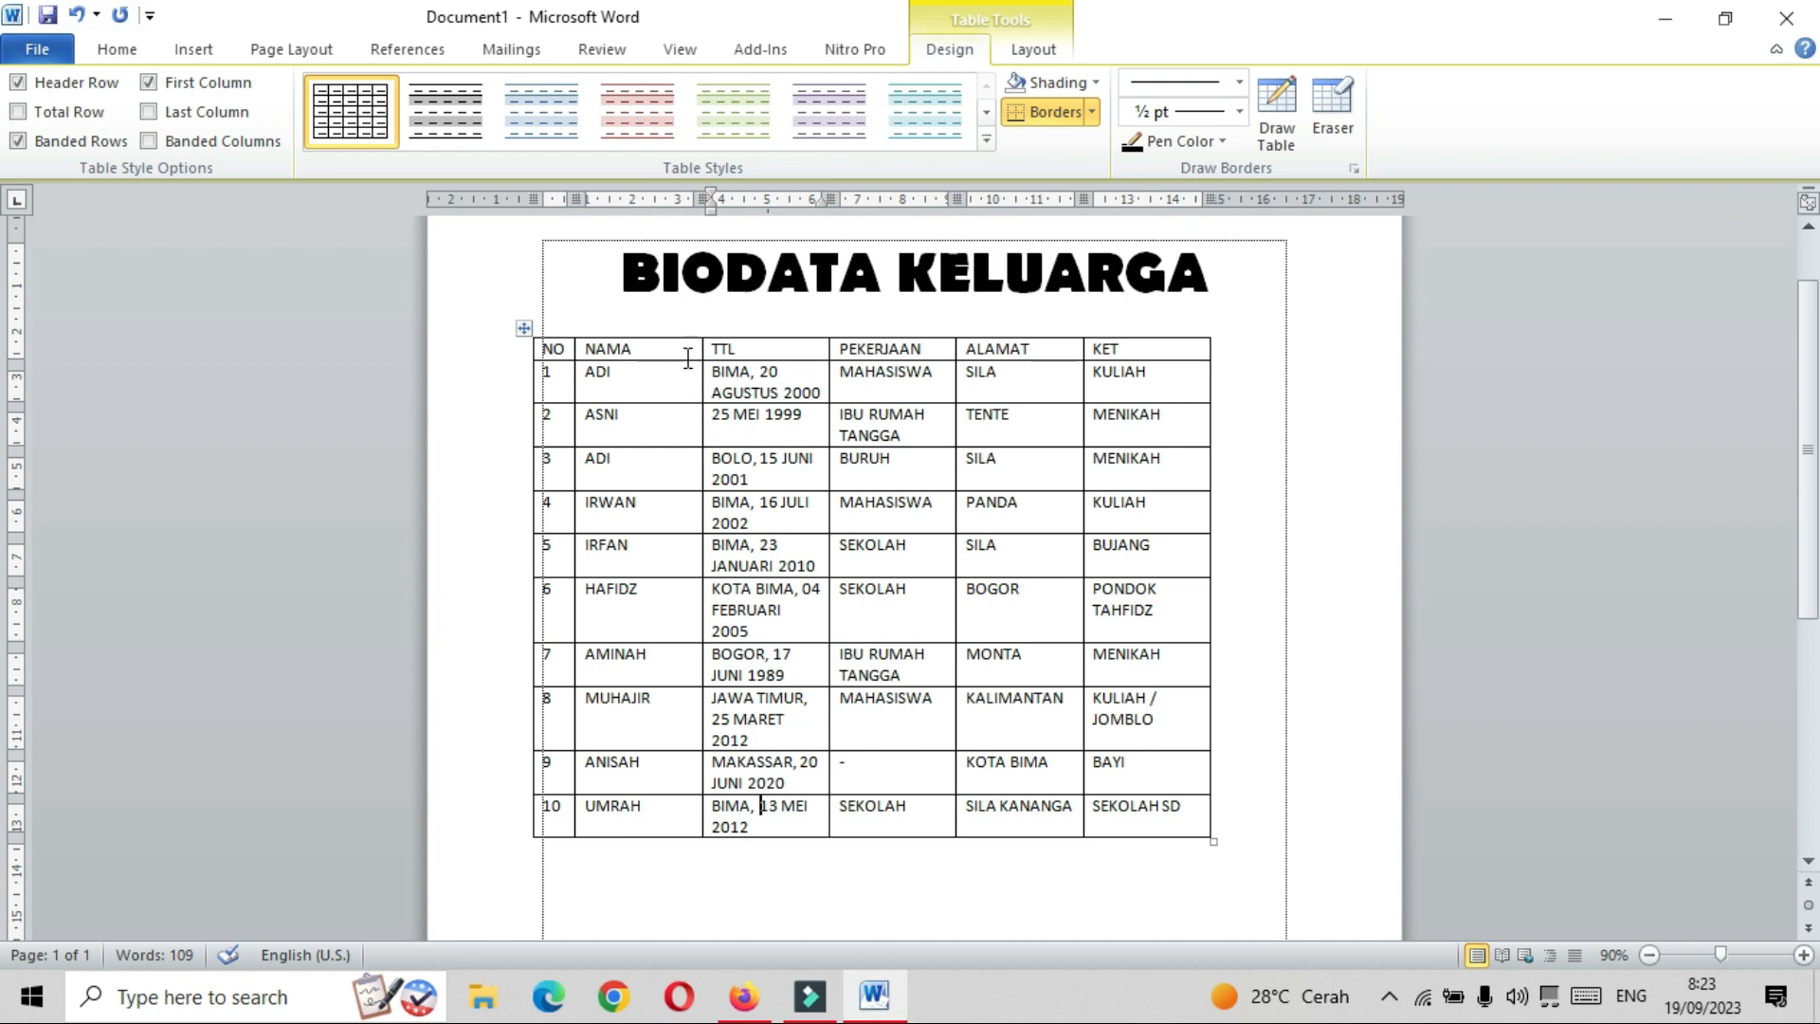
# Widen the NAMA and TTL columns and slightly narrow KET using the ruler markers.
pyautogui.click(671, 396)
pyautogui.moveTo(703, 199); pyautogui.dragTo(733, 199)
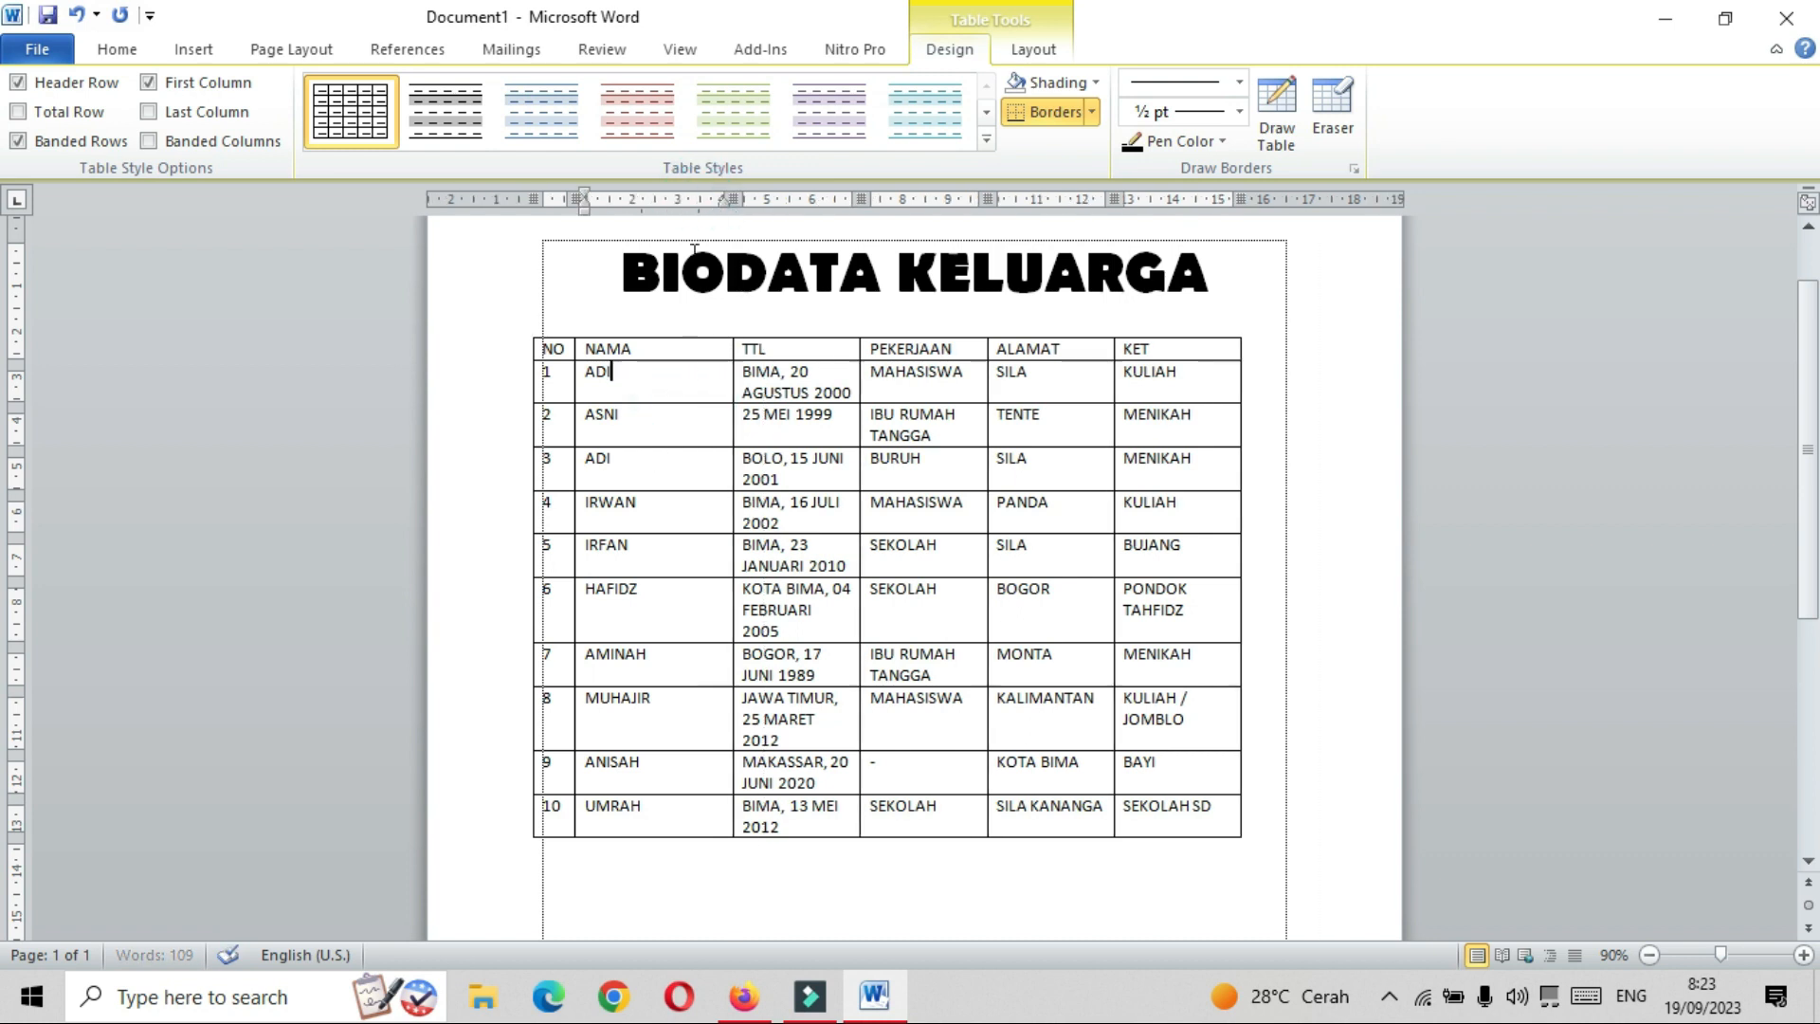
pyautogui.click(801, 464)
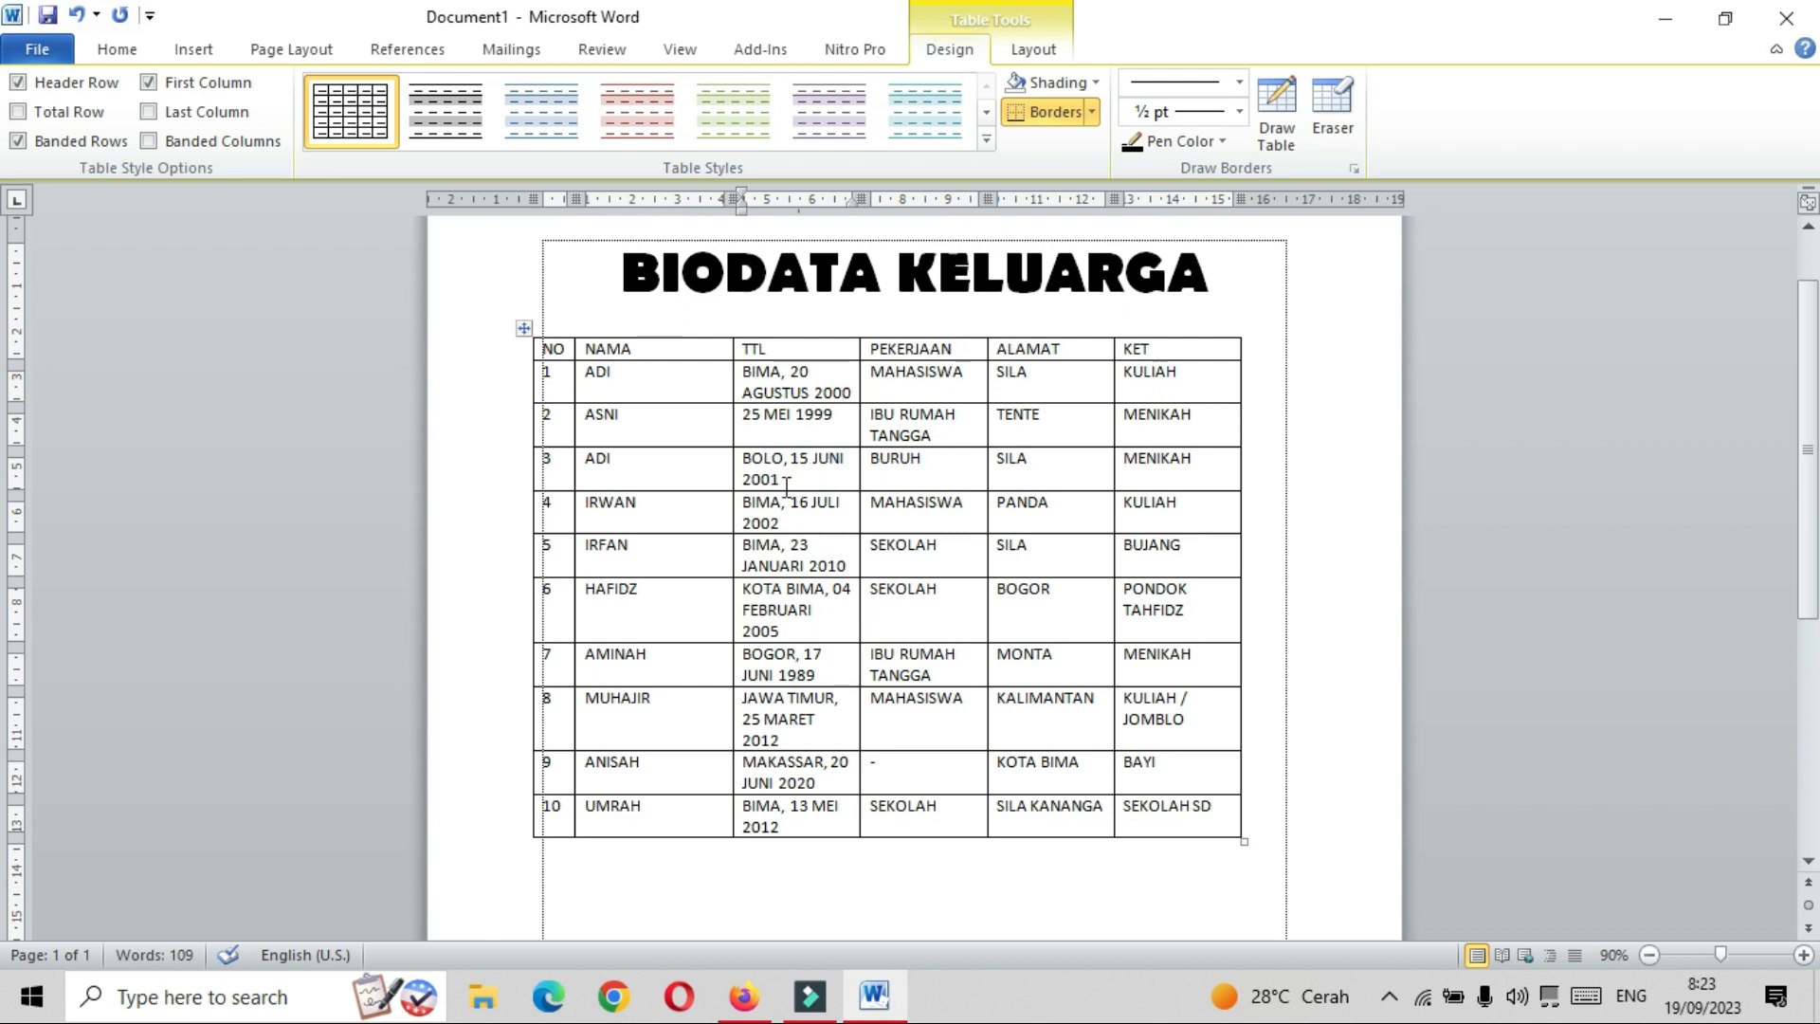
pyautogui.moveTo(860, 199); pyautogui.dragTo(903, 199)
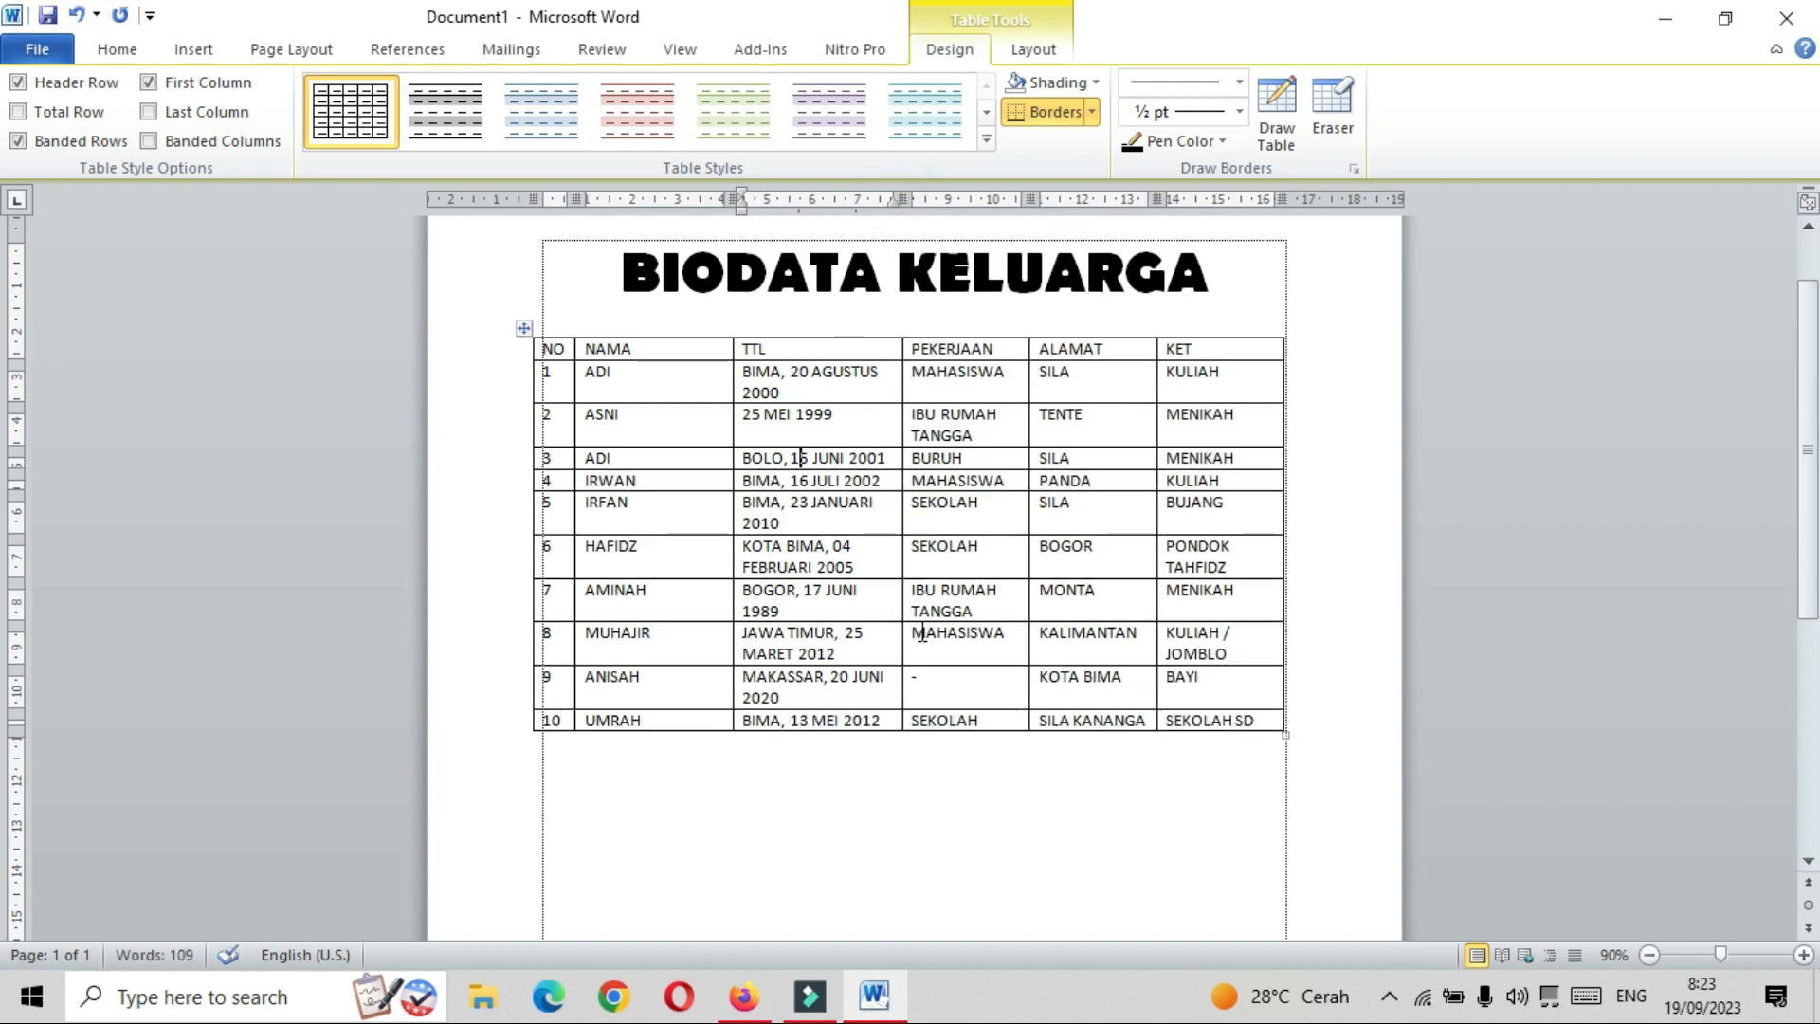
pyautogui.moveTo(1274, 199); pyautogui.dragTo(1264, 200)
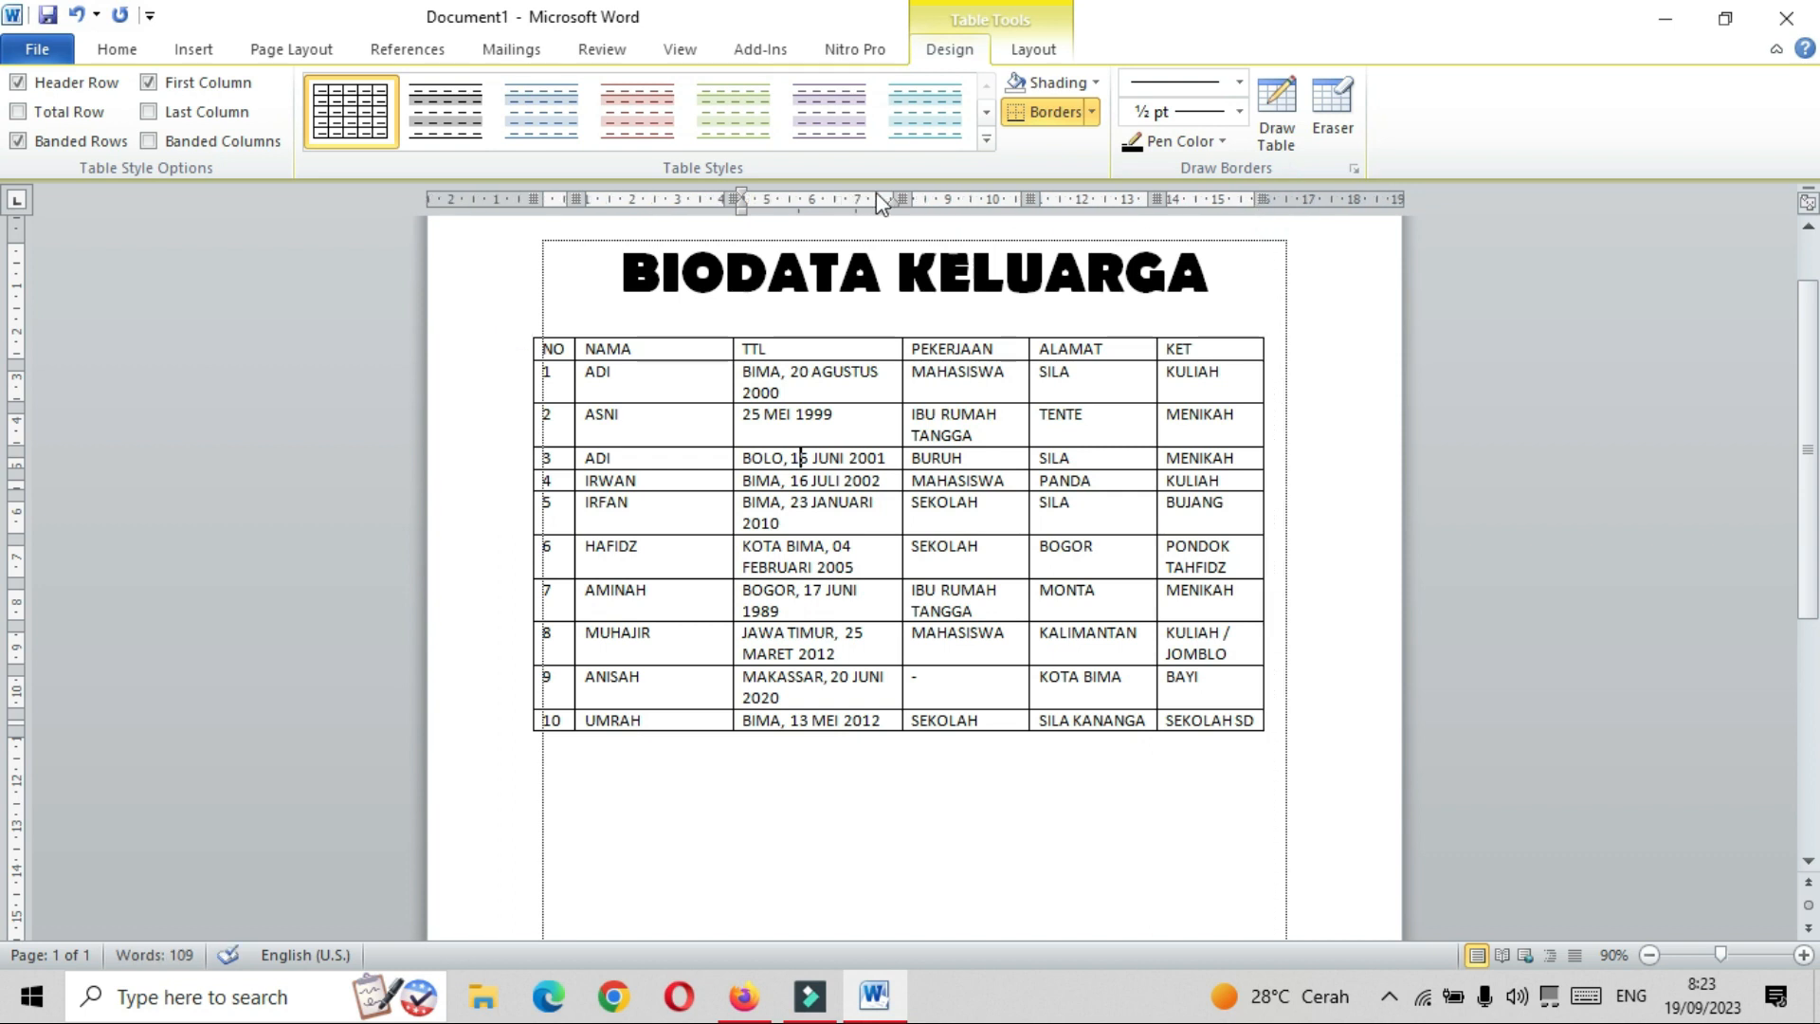
pyautogui.moveTo(892, 190); pyautogui.dragTo(912, 199)
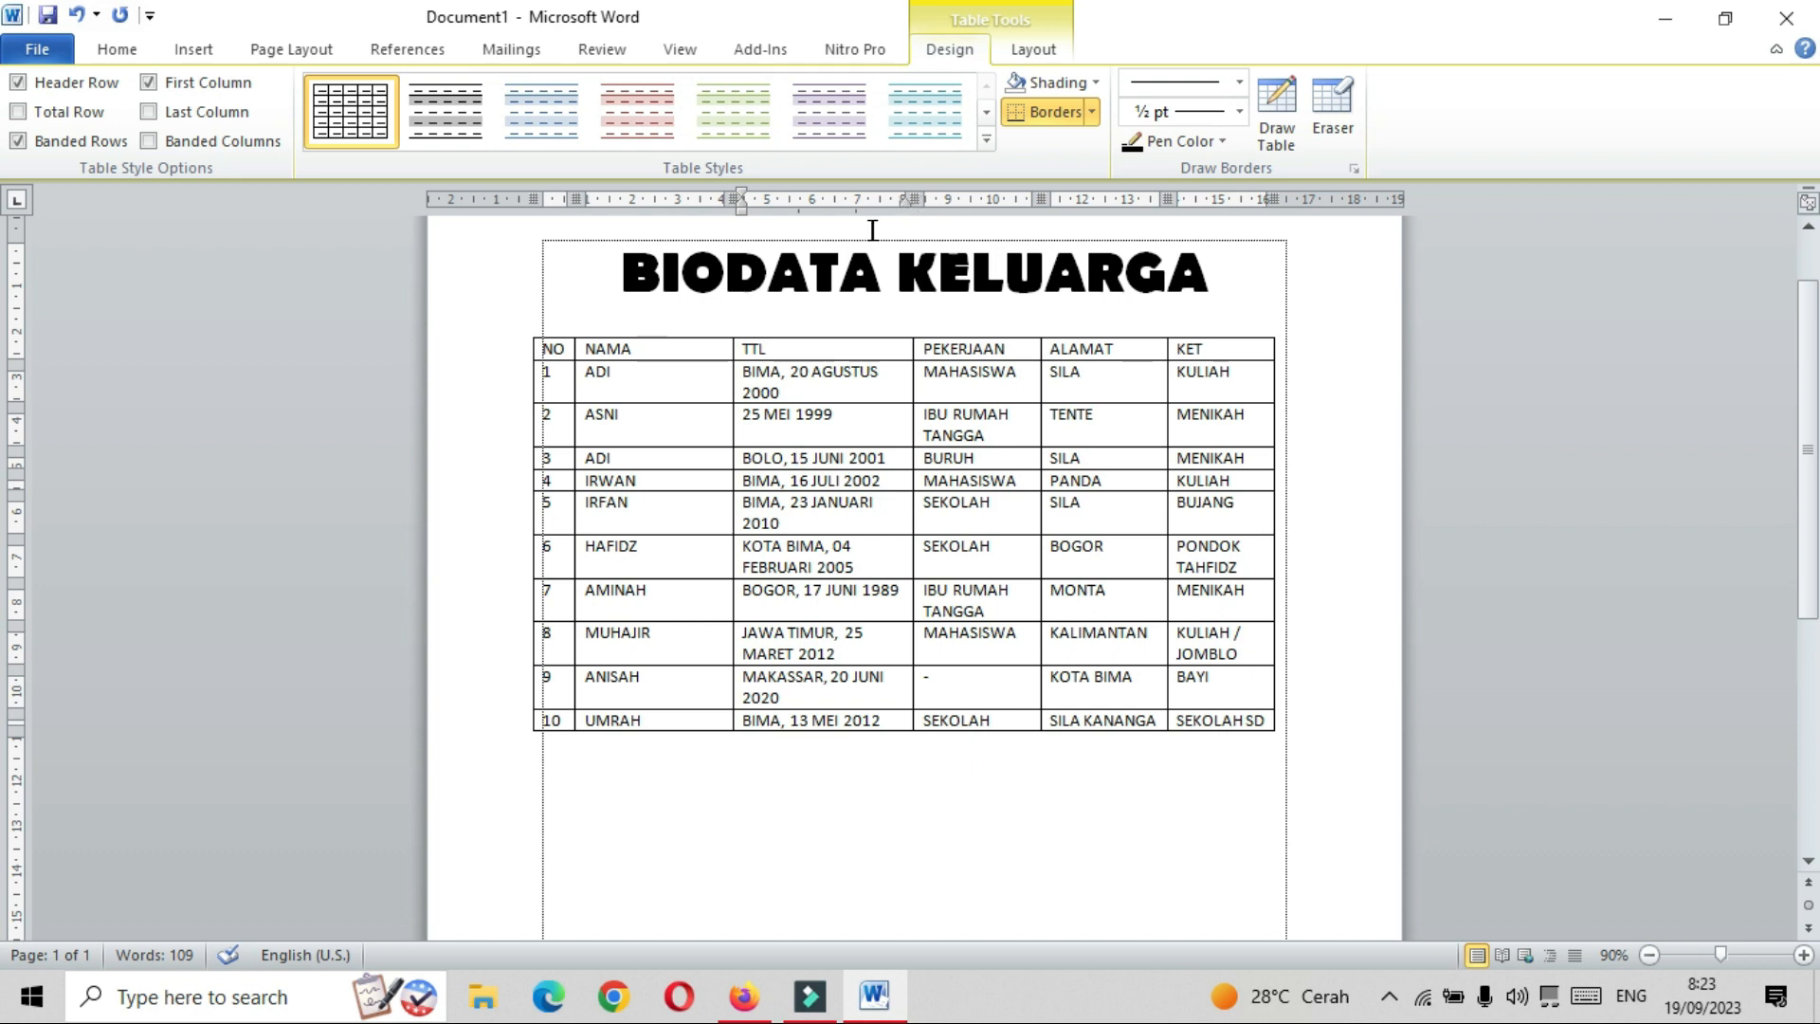
# Select the NO-to-KET header row and apply bold, centre alignment and green cell shading.
pyautogui.click(488, 349)
pyautogui.click(487, 349)
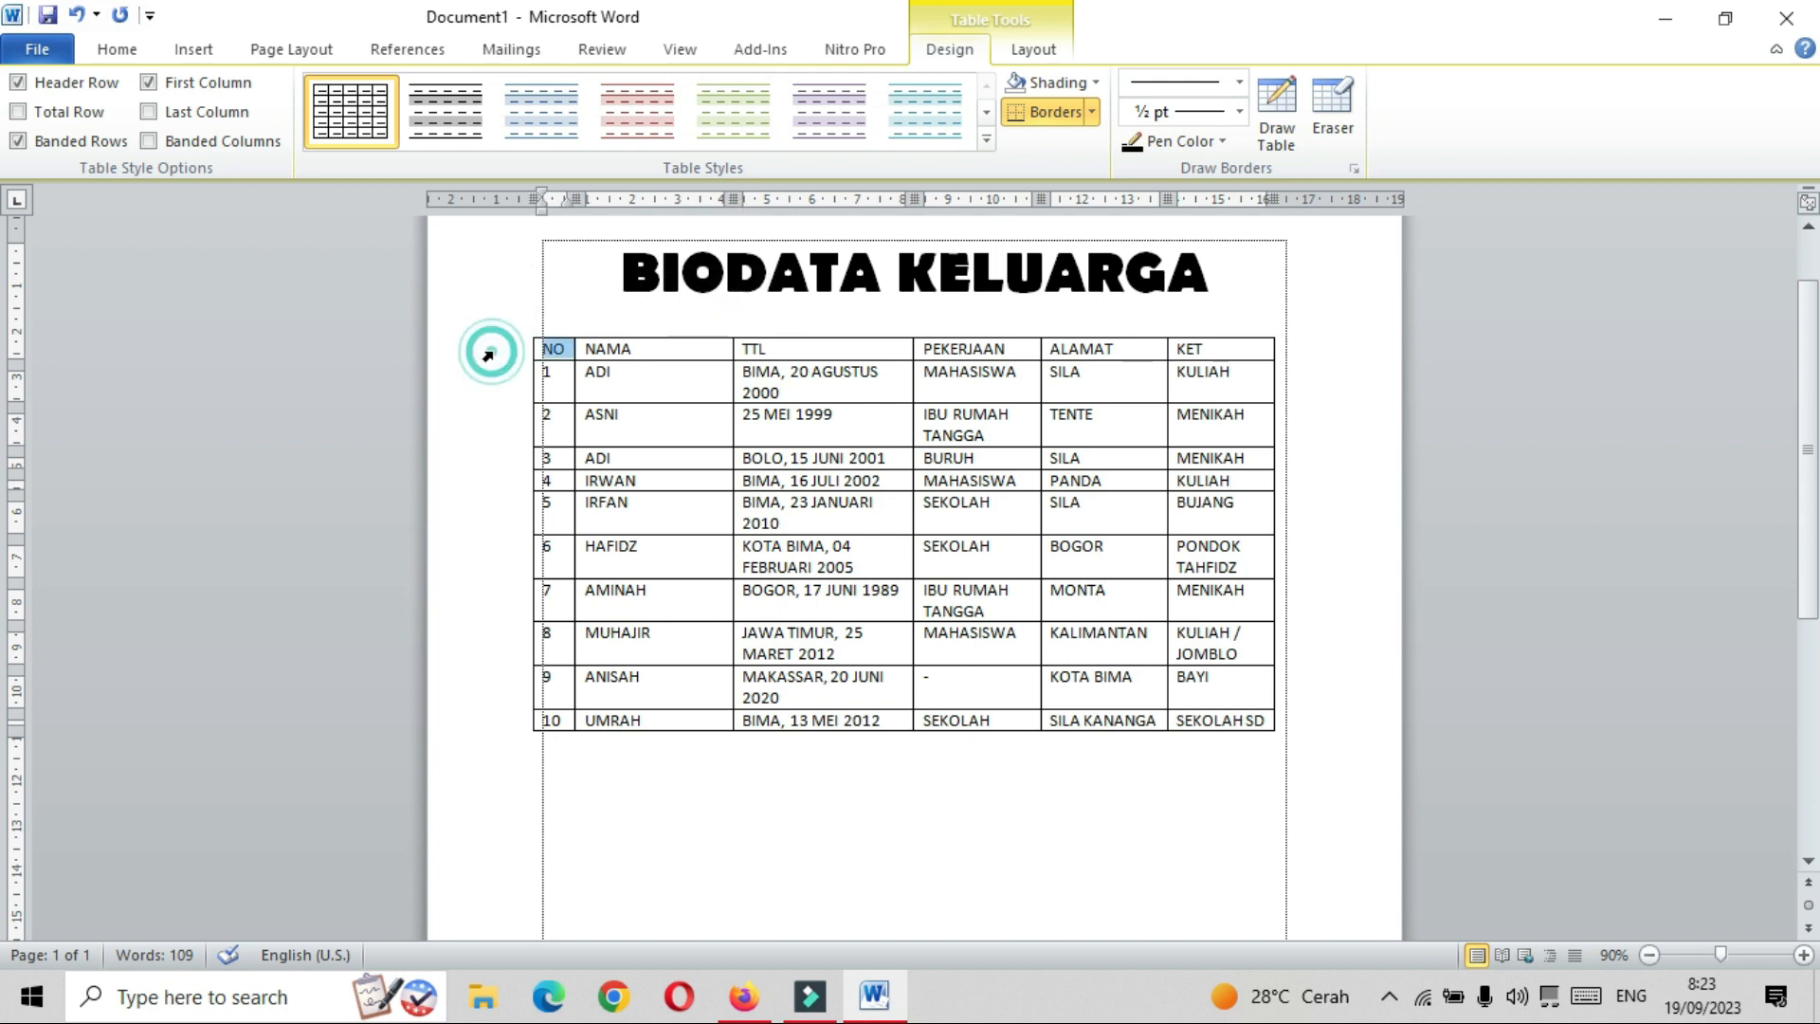
pyautogui.moveTo(587, 351); pyautogui.dragTo(1284, 356)
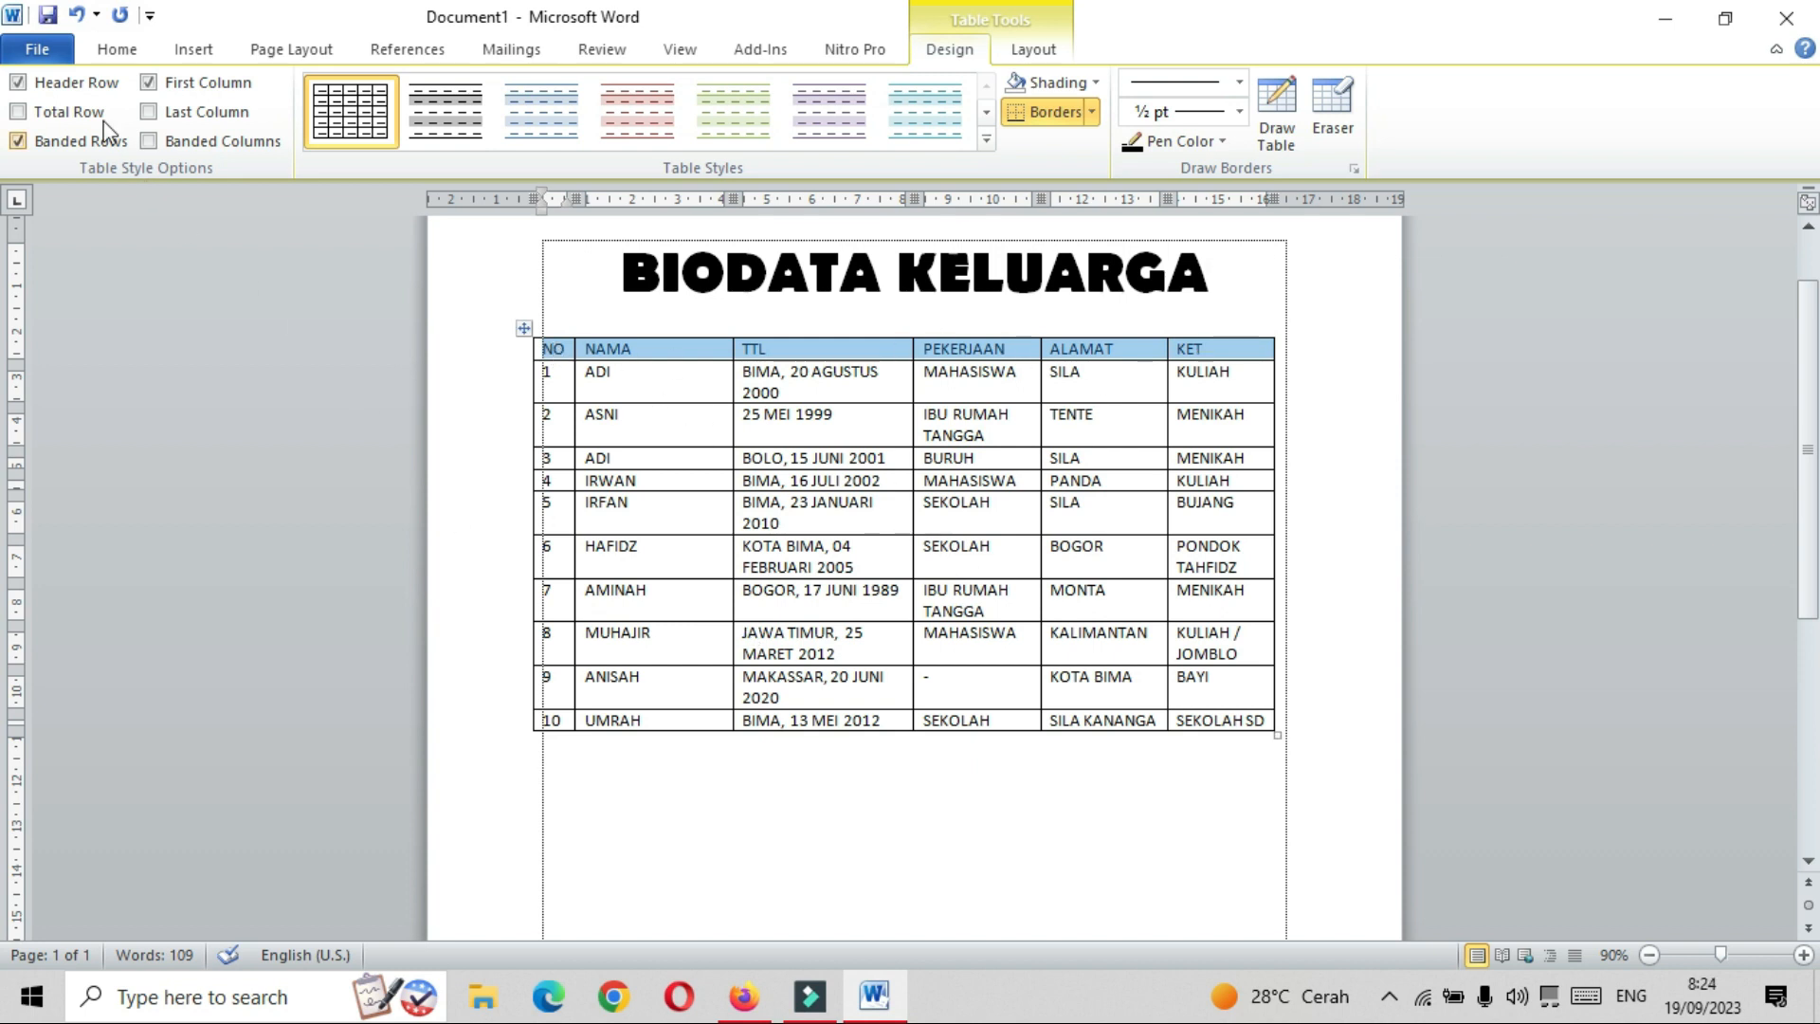
pyautogui.click(108, 49)
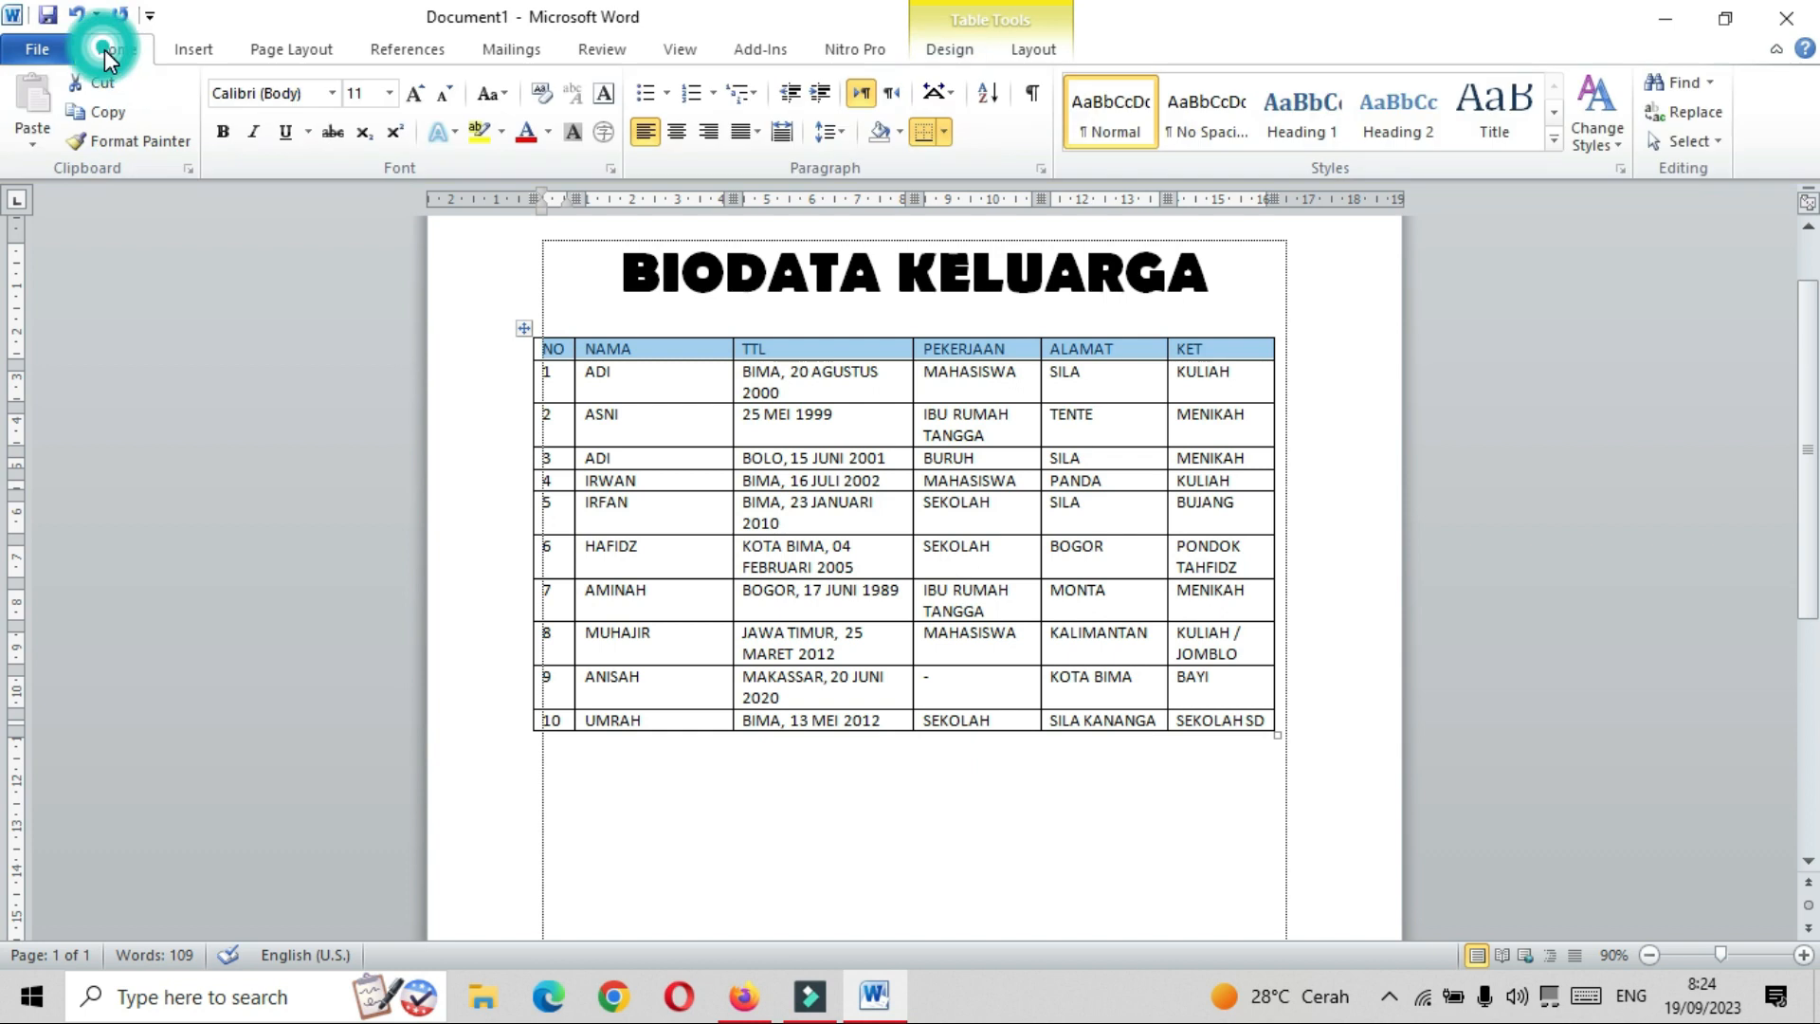
pyautogui.click(227, 140)
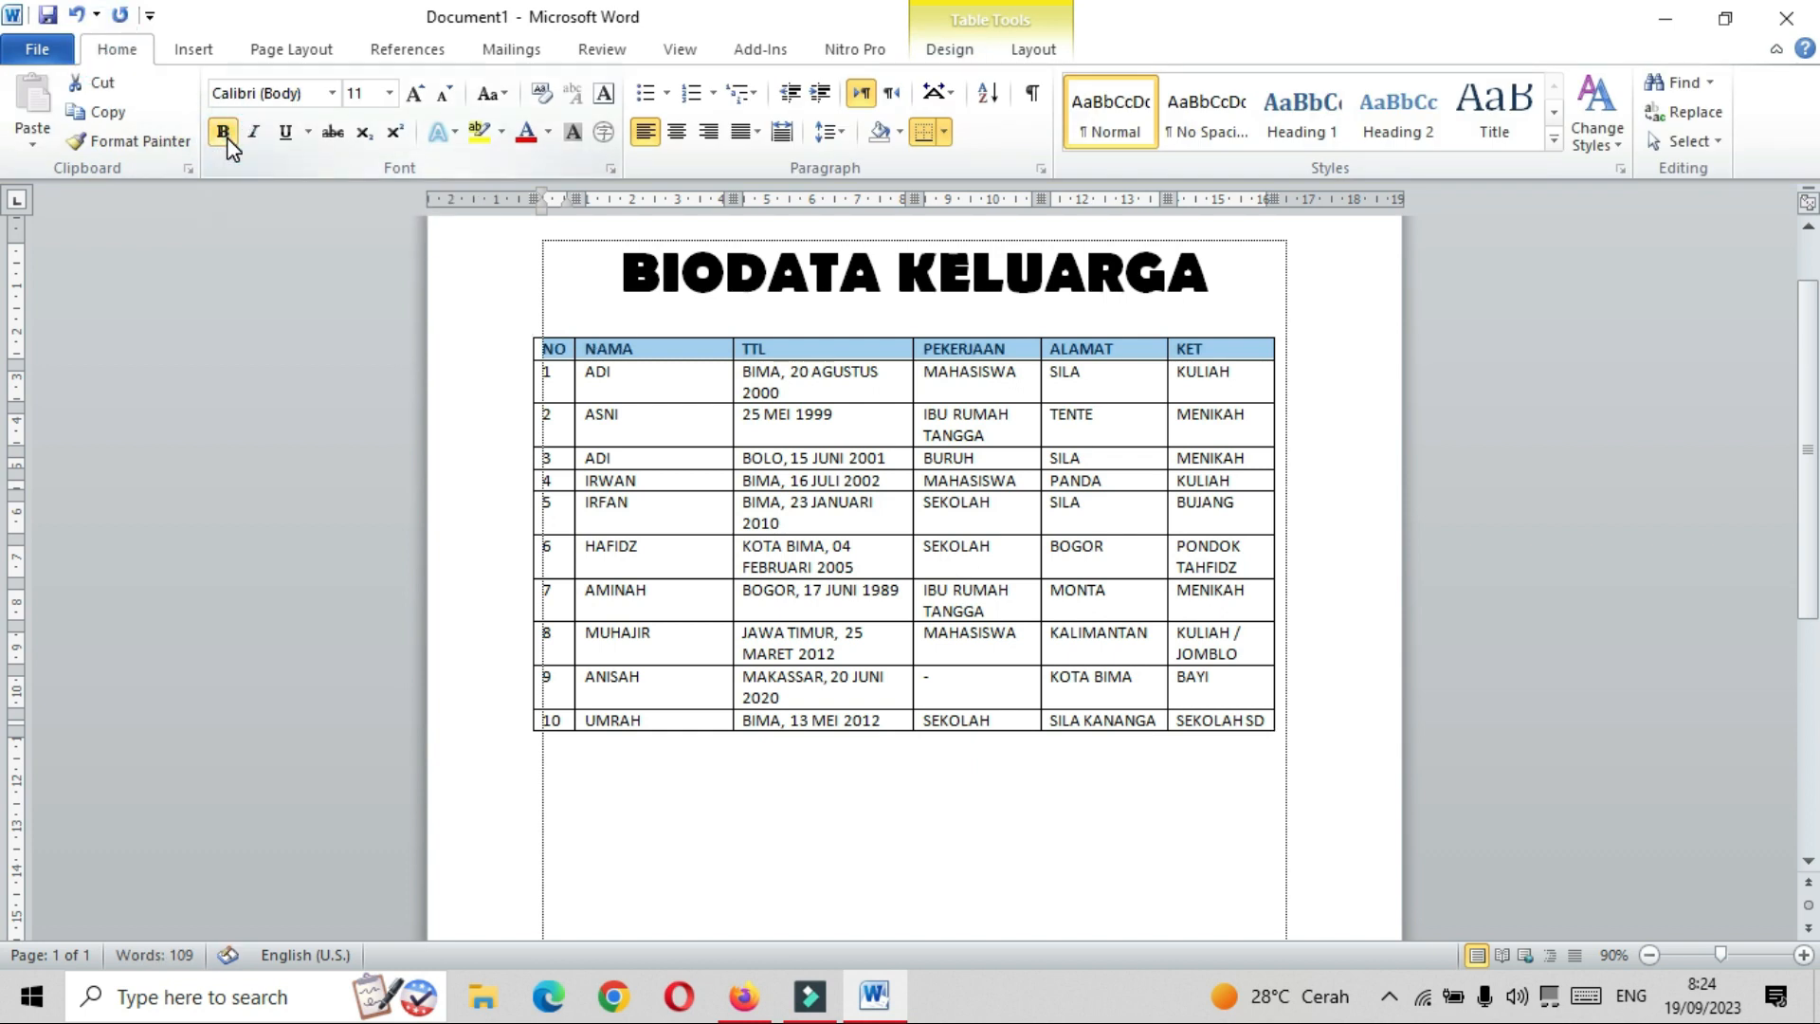
pyautogui.click(683, 138)
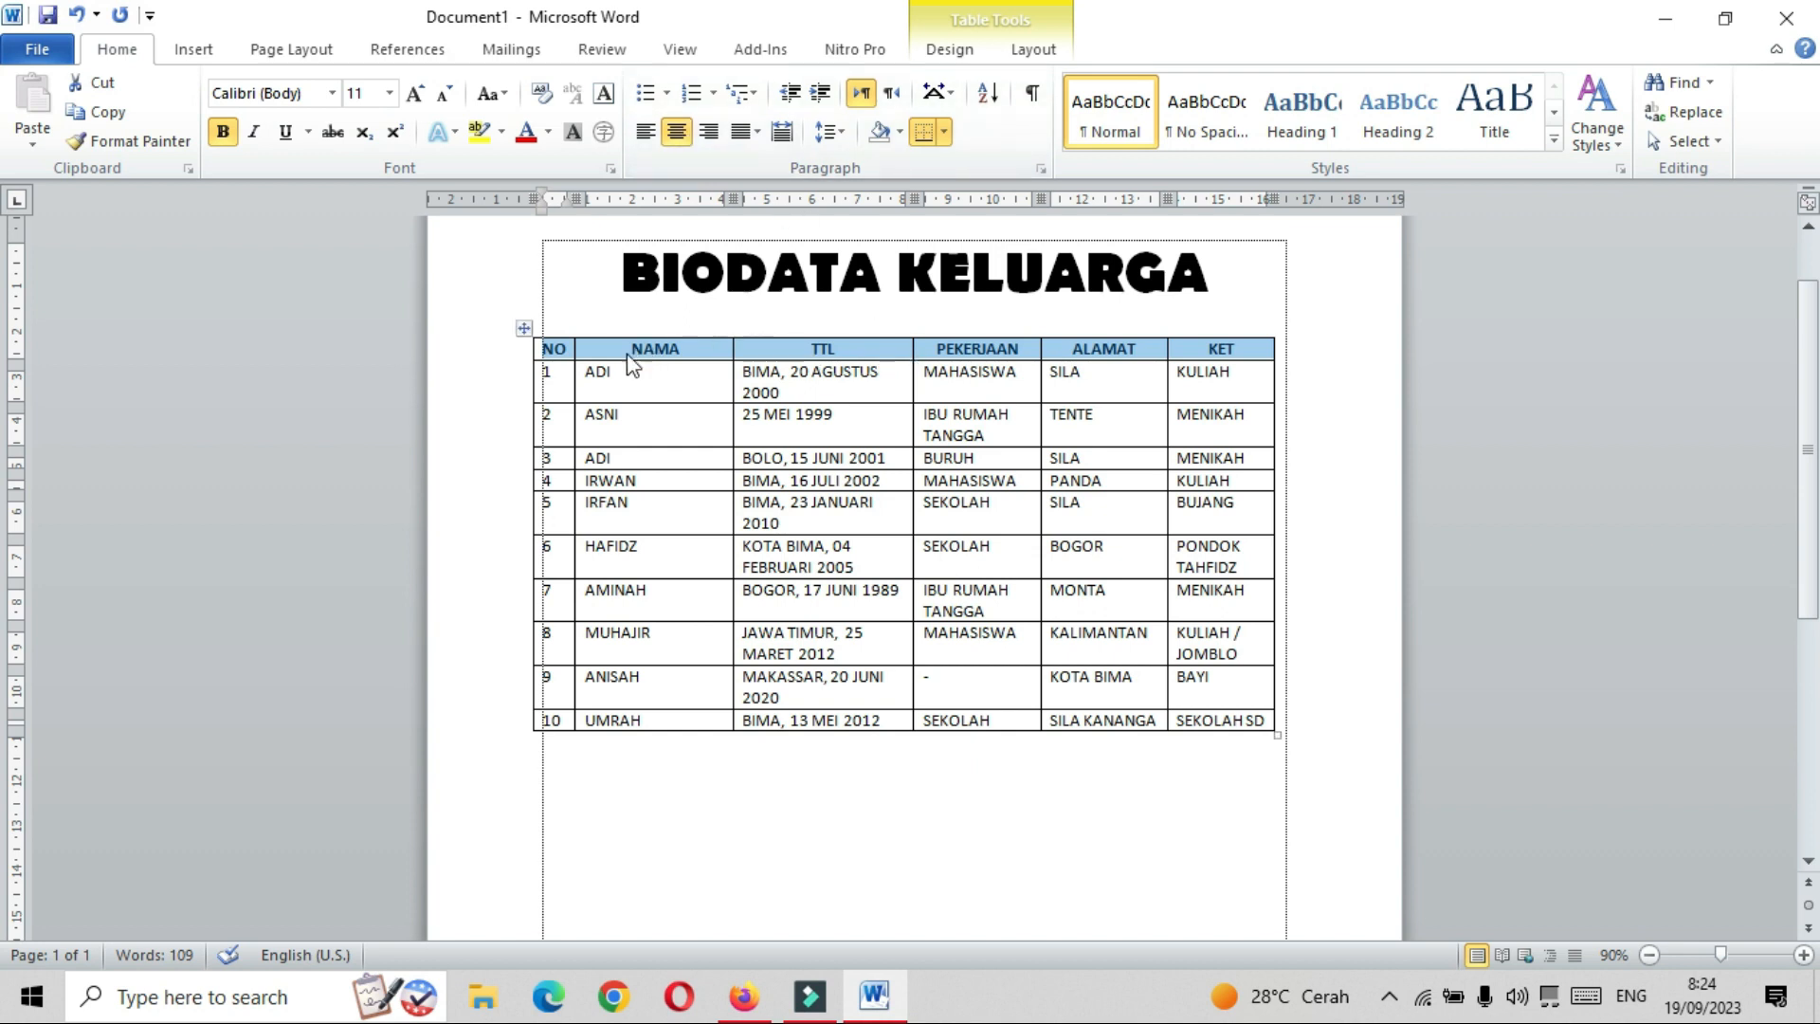
pyautogui.click(501, 132)
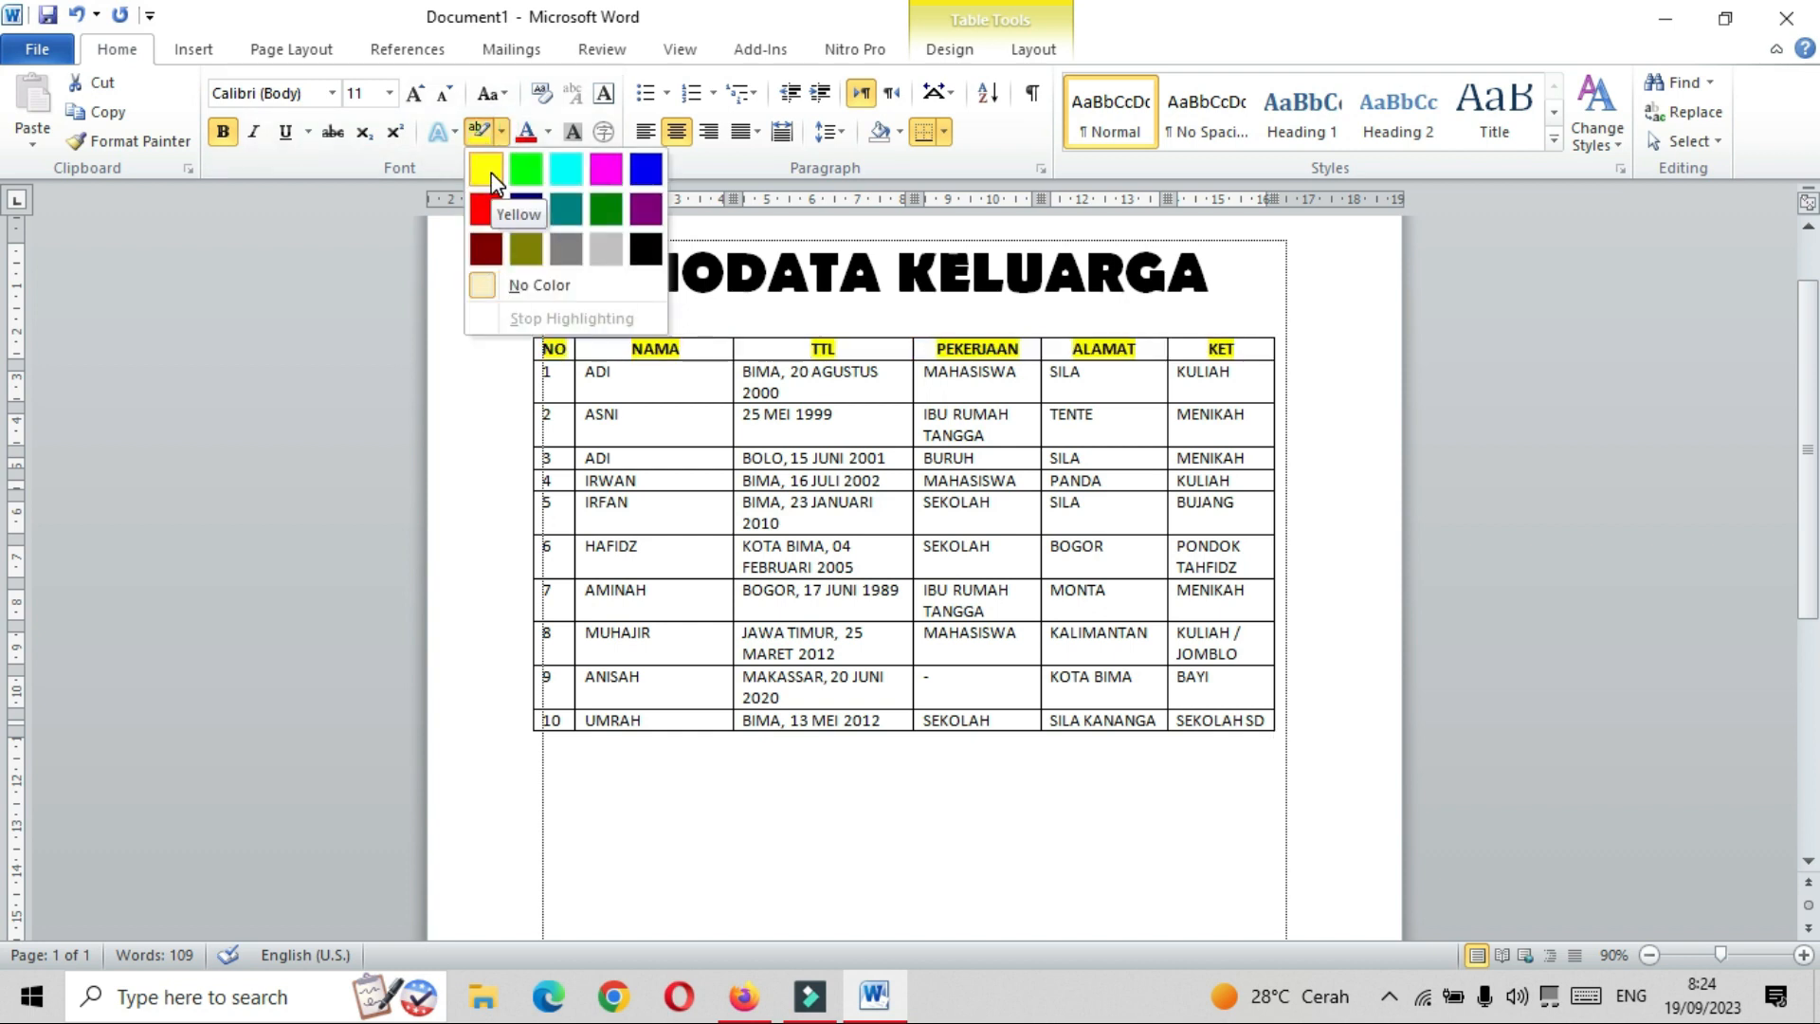
pyautogui.click(548, 131)
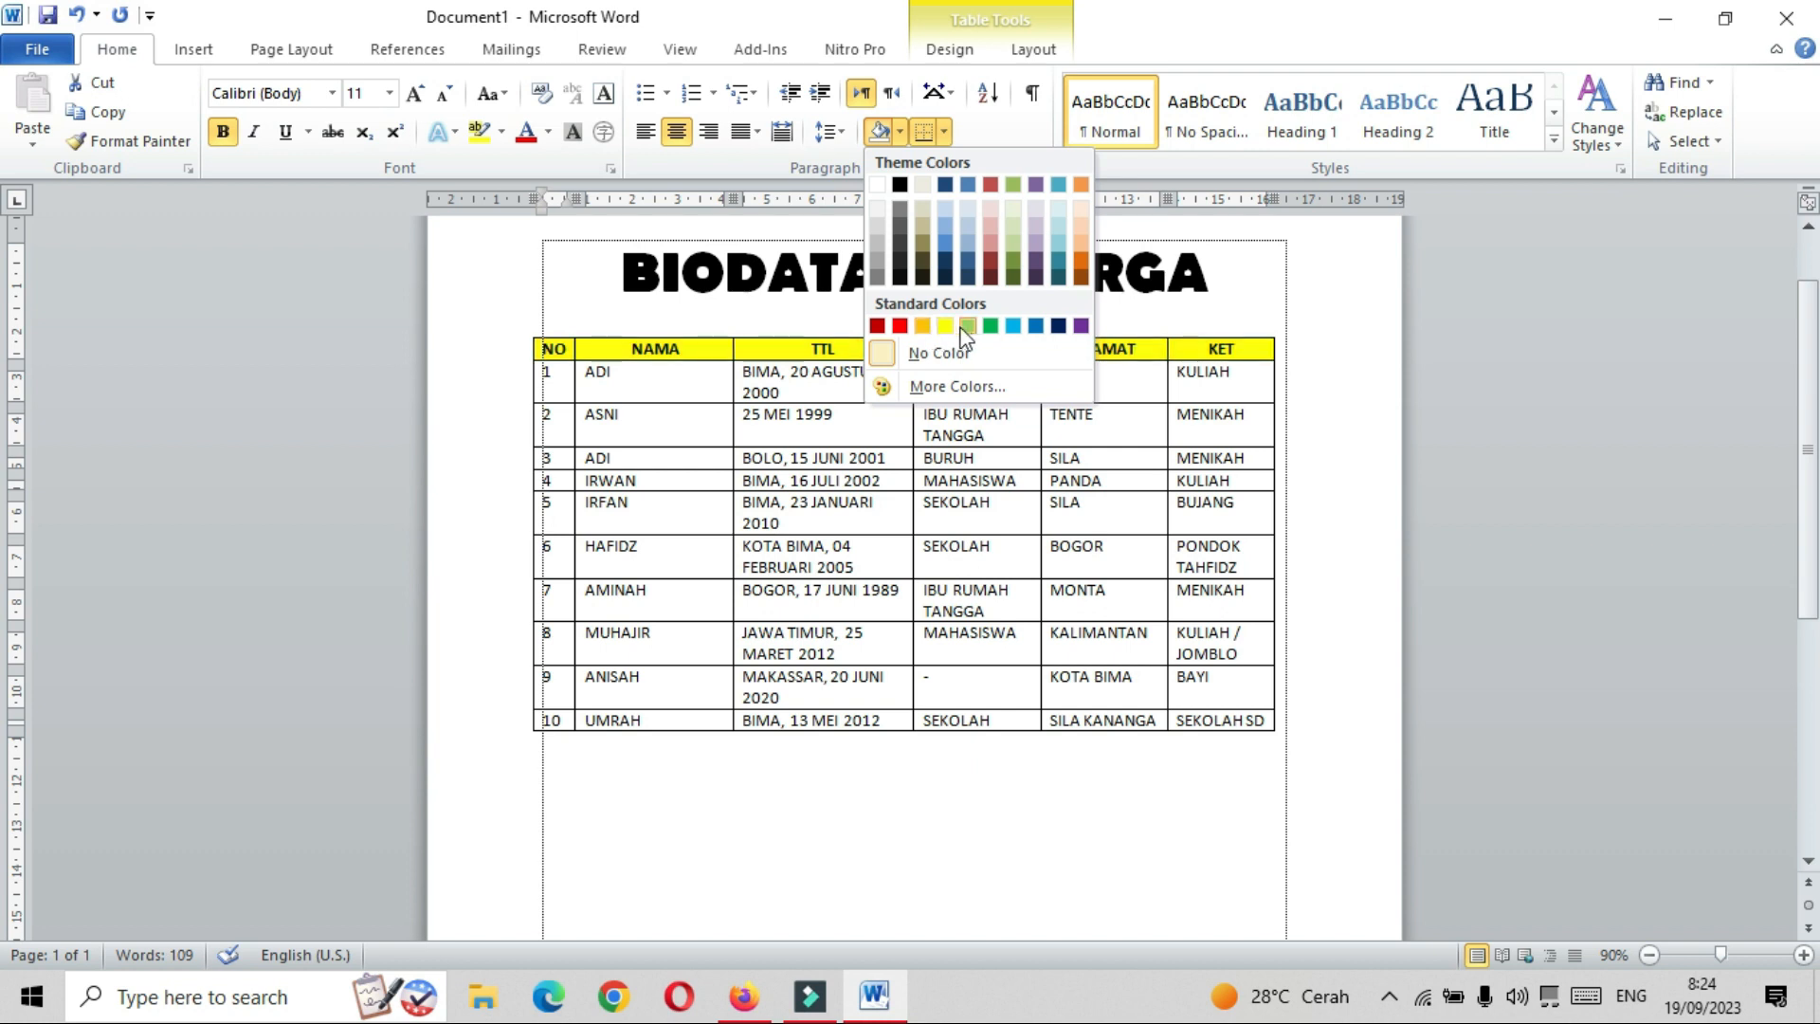
pyautogui.click(990, 326)
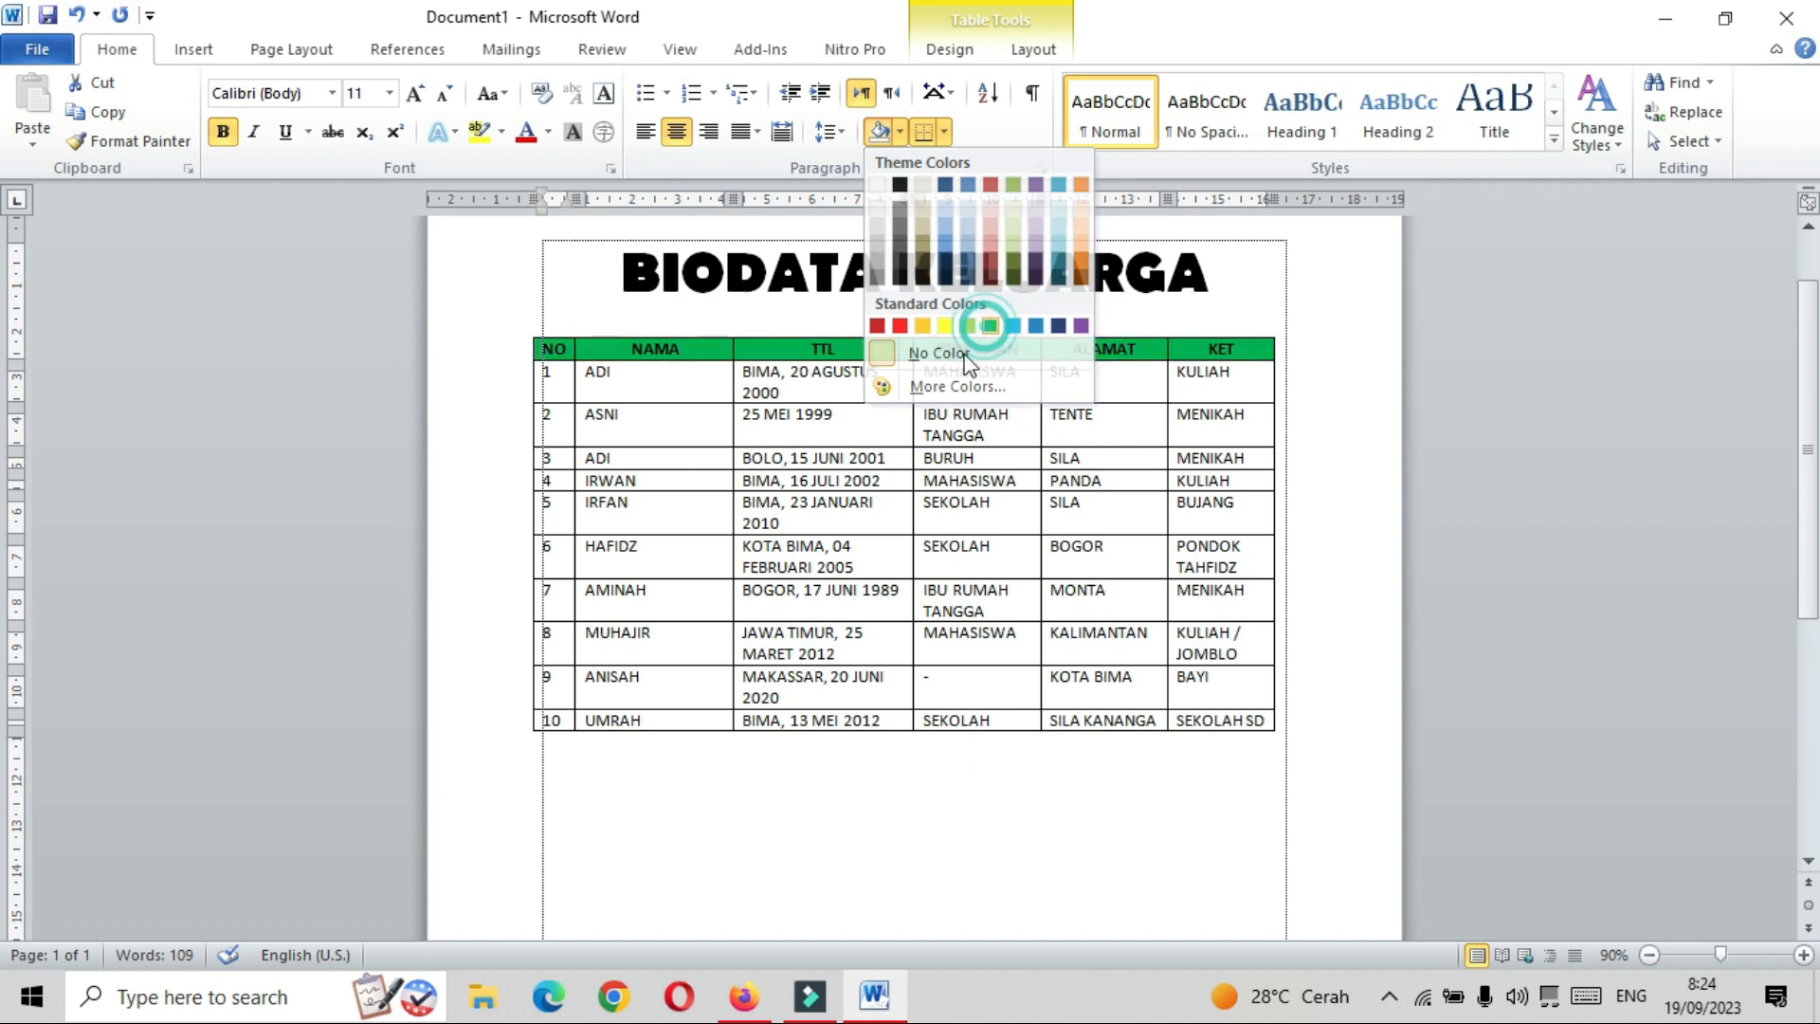
pyautogui.click(872, 640)
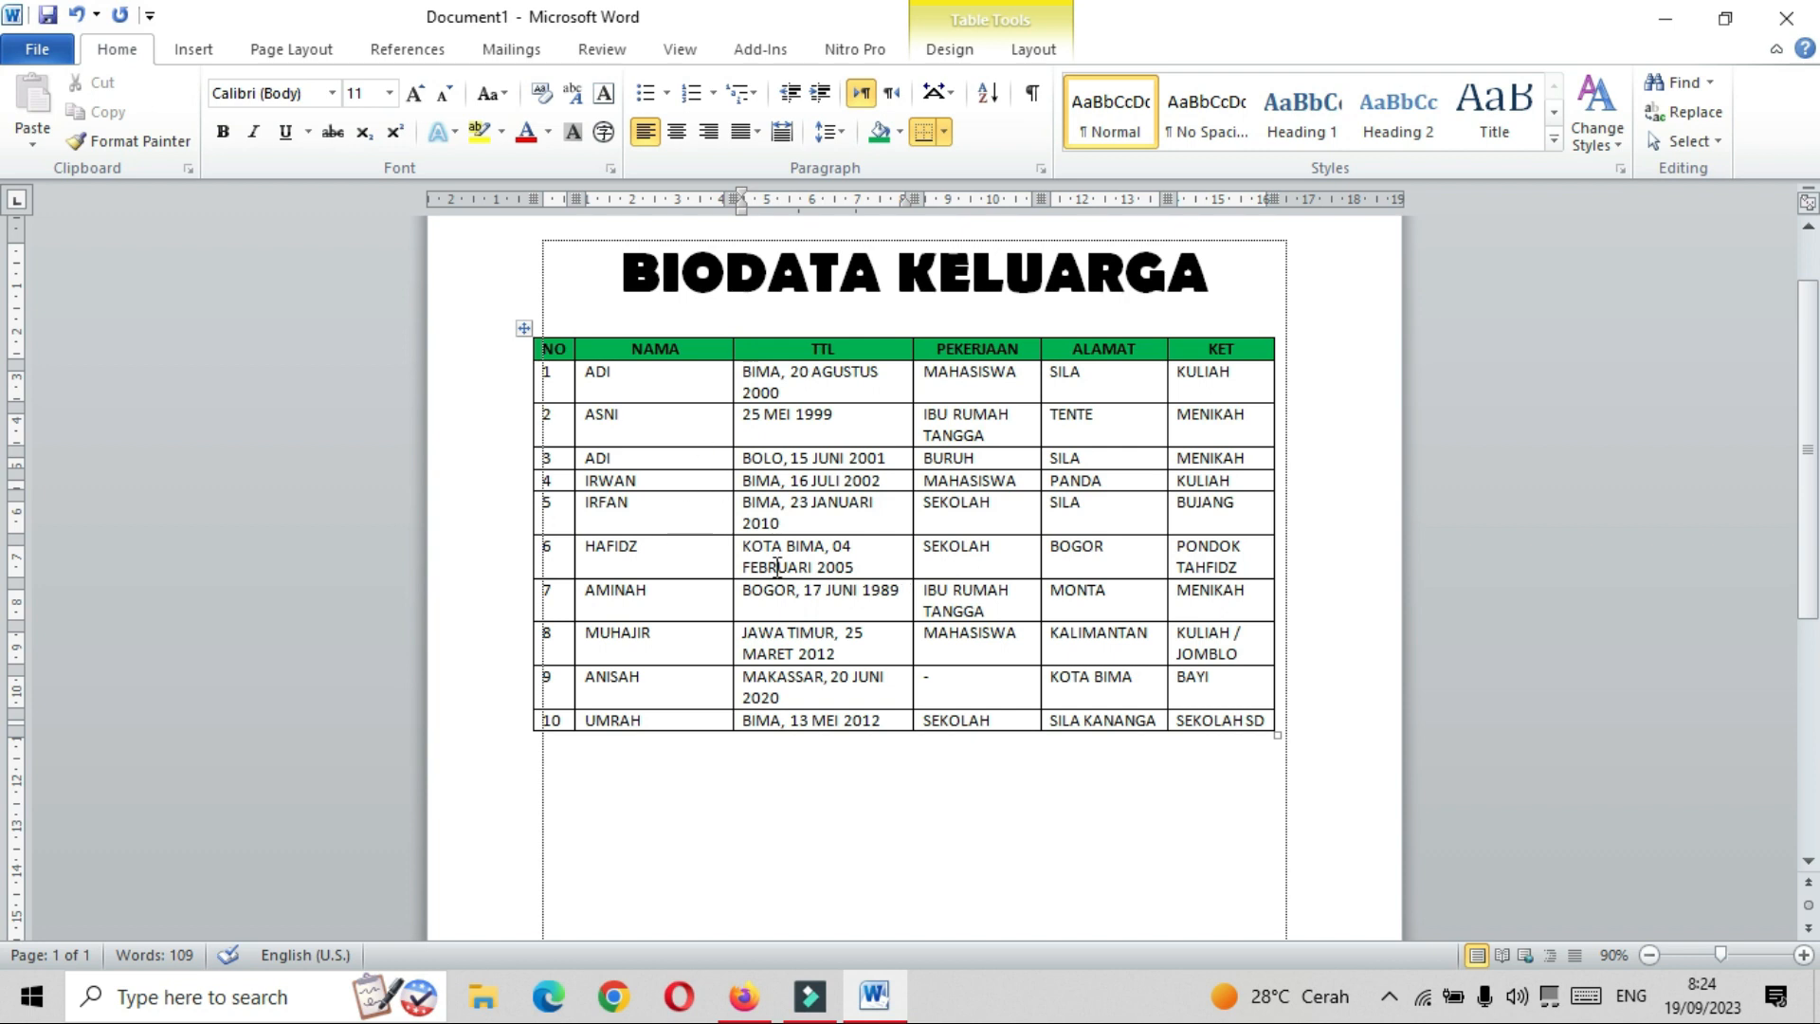
# Widen the PEKERJAAN column via the ruler and narrow the NAMA column.
pyautogui.click(992, 434)
pyautogui.moveTo(1041, 199); pyautogui.dragTo(1101, 198)
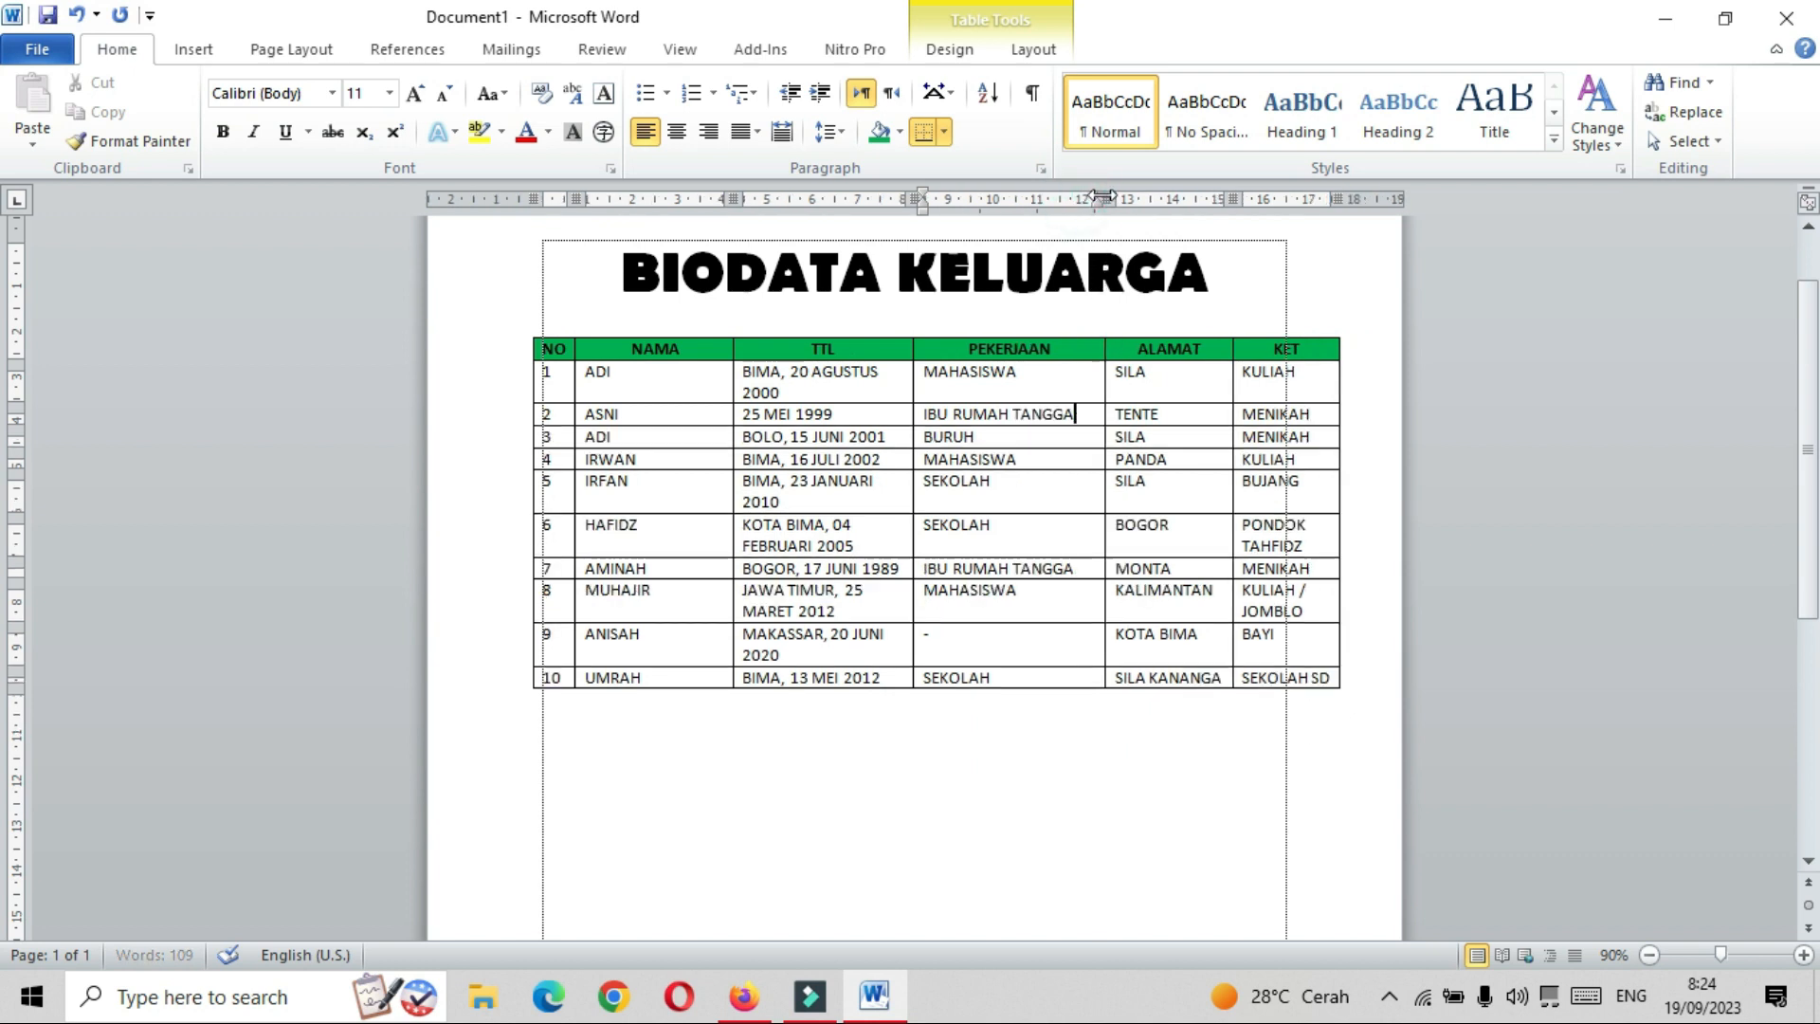
pyautogui.click(679, 372)
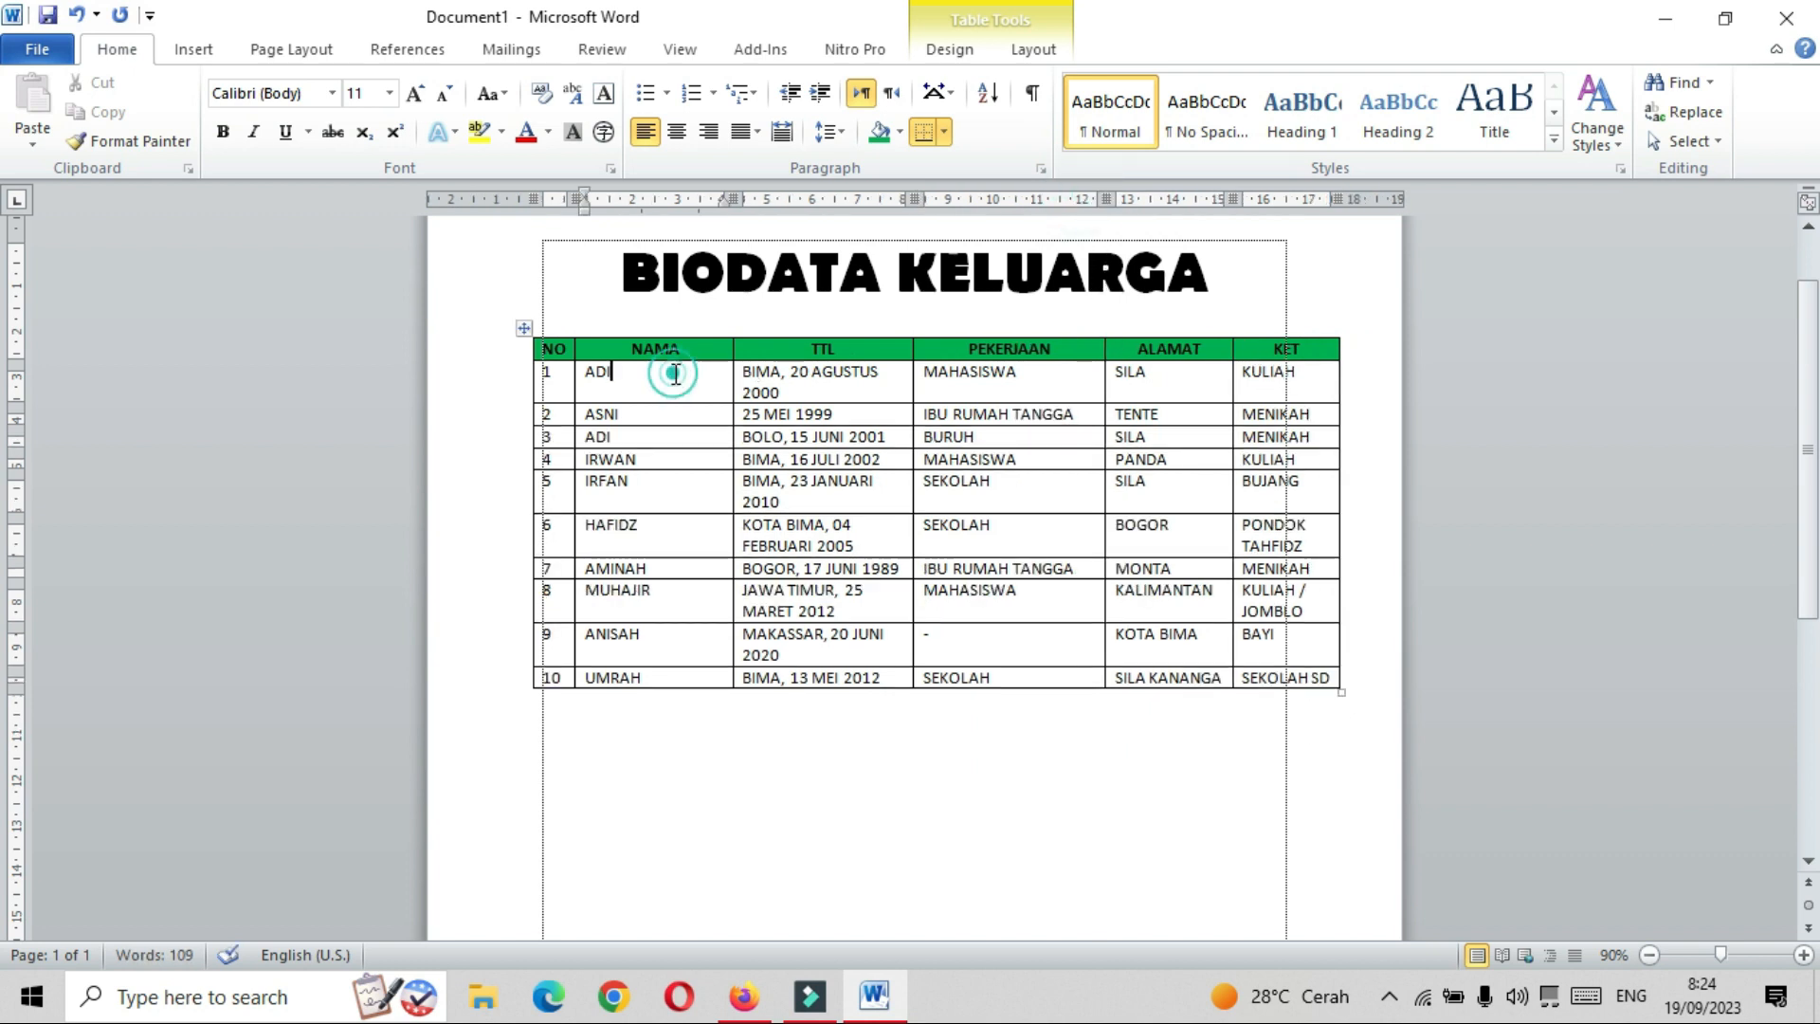
pyautogui.moveTo(734, 199); pyautogui.dragTo(689, 197)
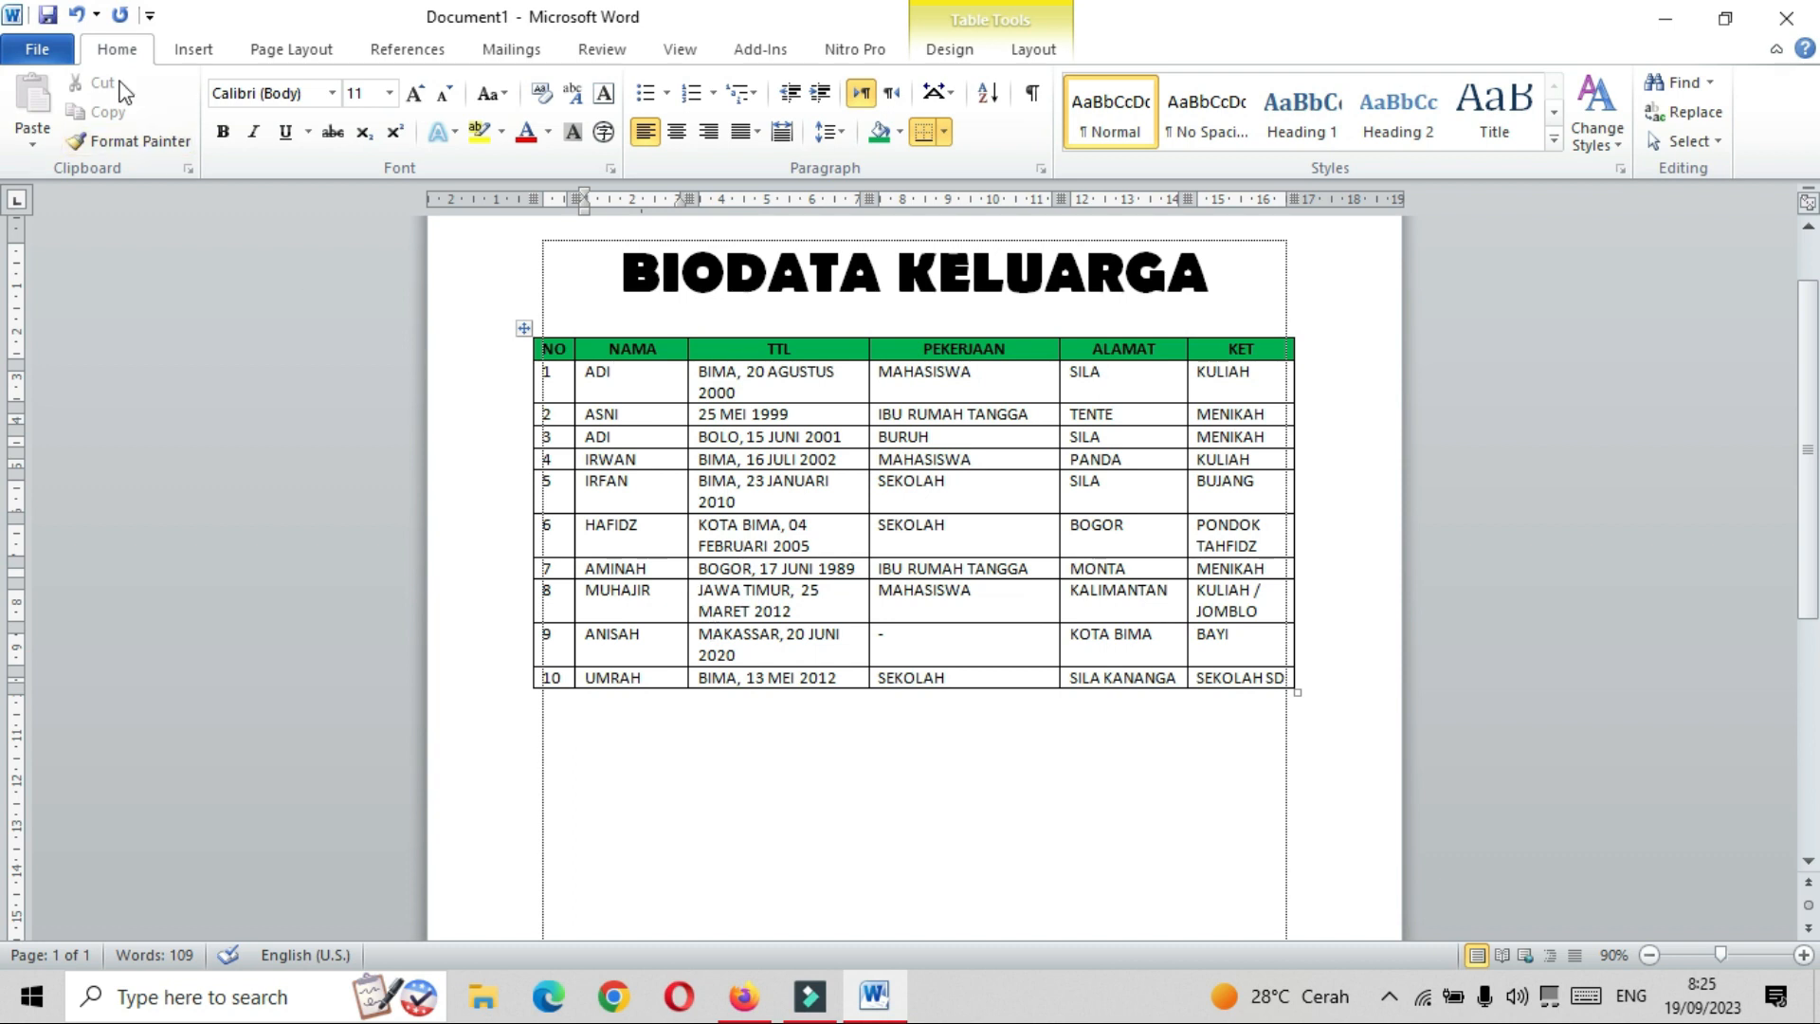
# Save the file as 'BIODATA KELUARGA' Word Document in the Documents folder.
pyautogui.click(48, 52)
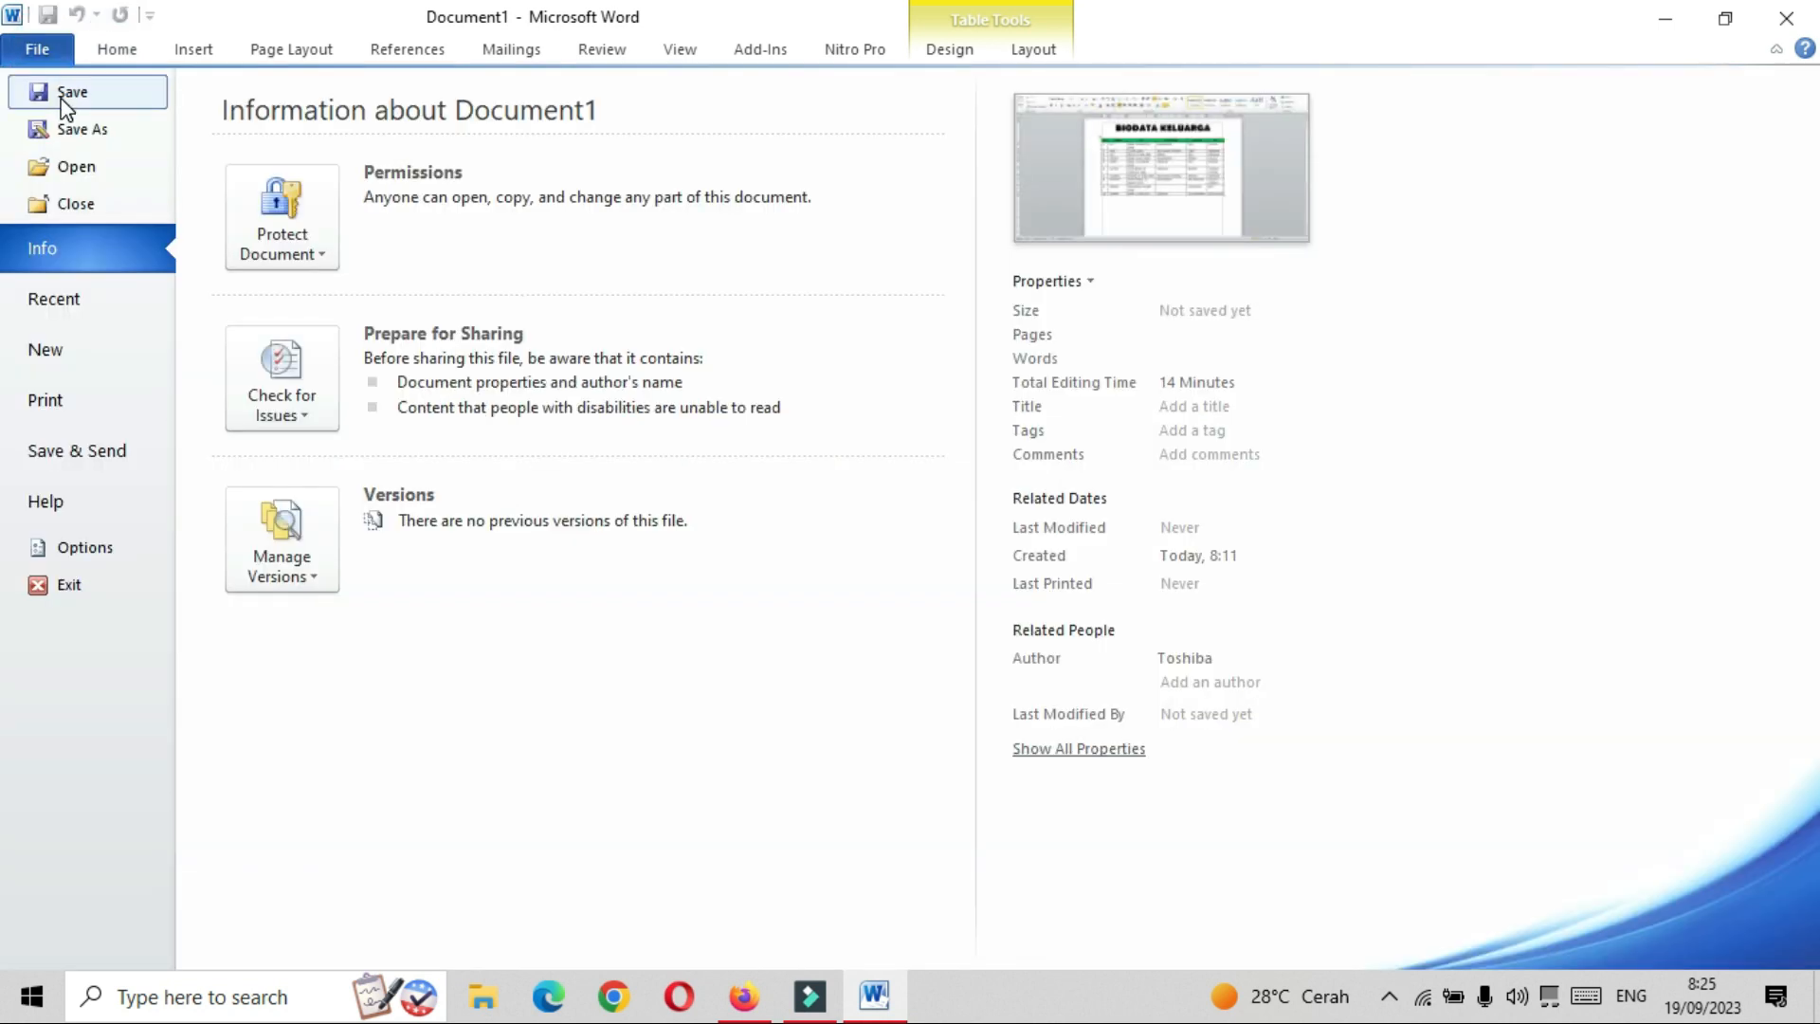
pyautogui.click(61, 97)
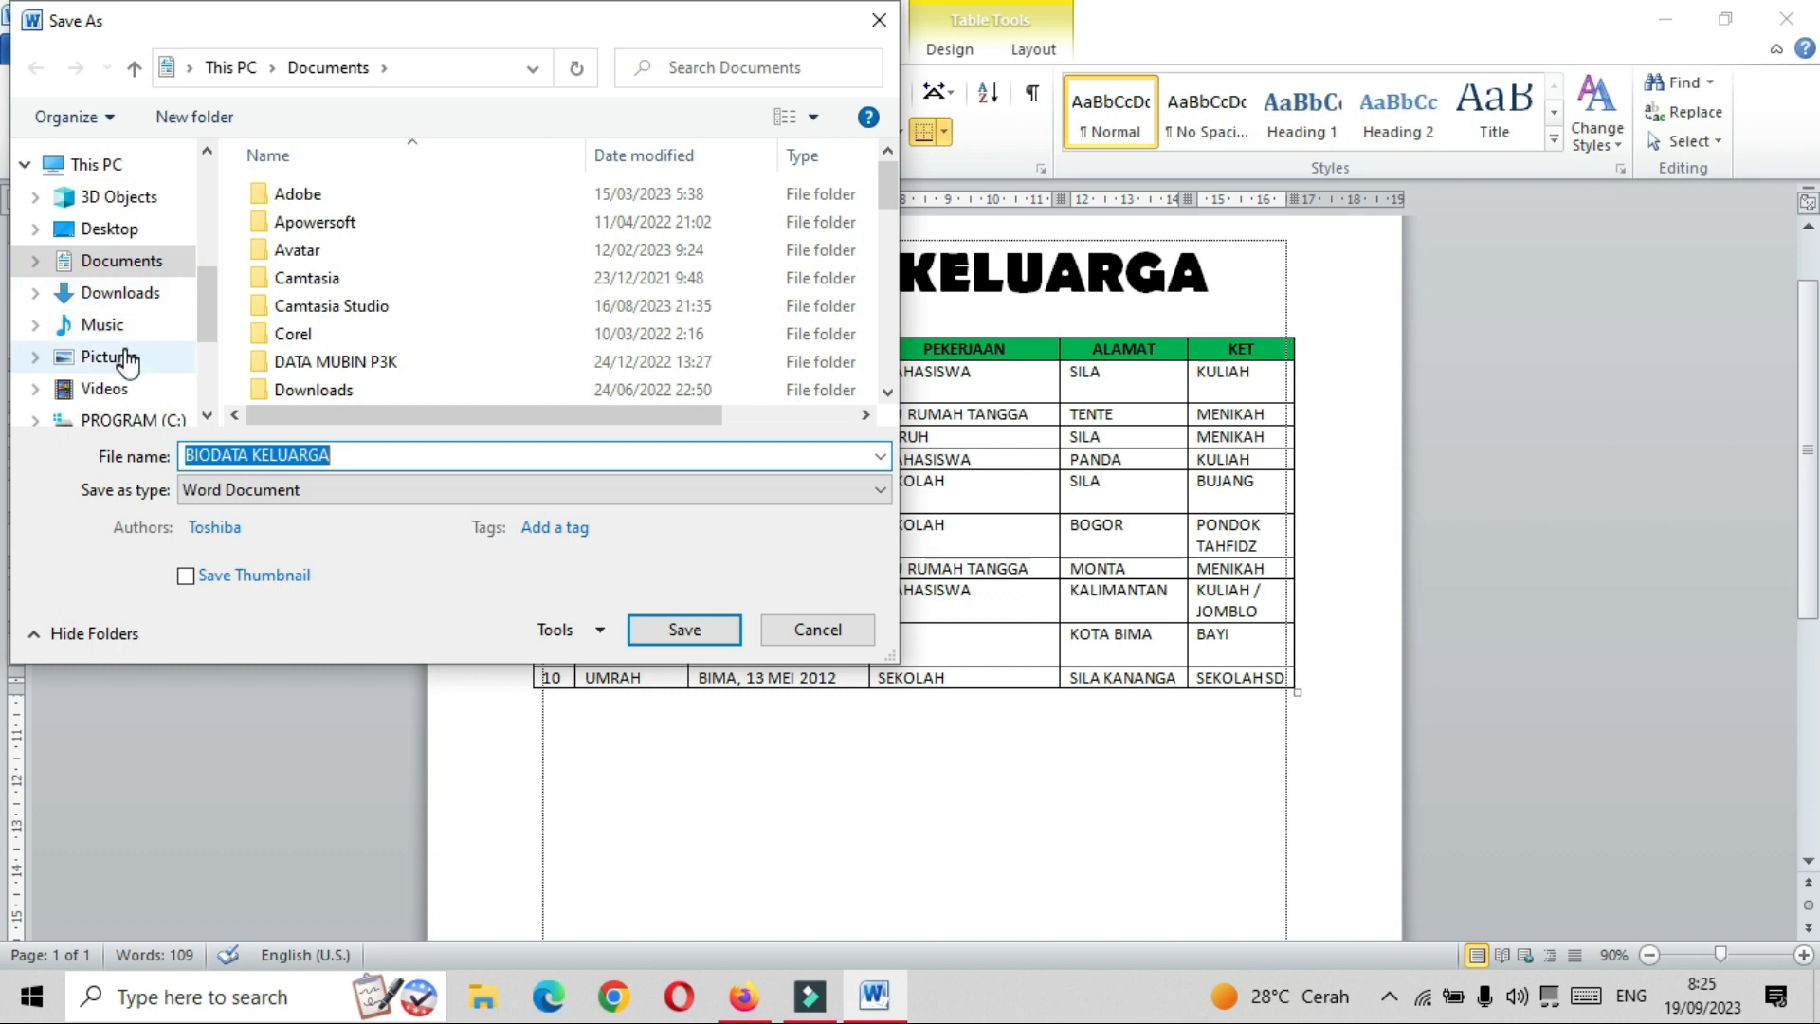
pyautogui.scroll(-2, 208, 312)
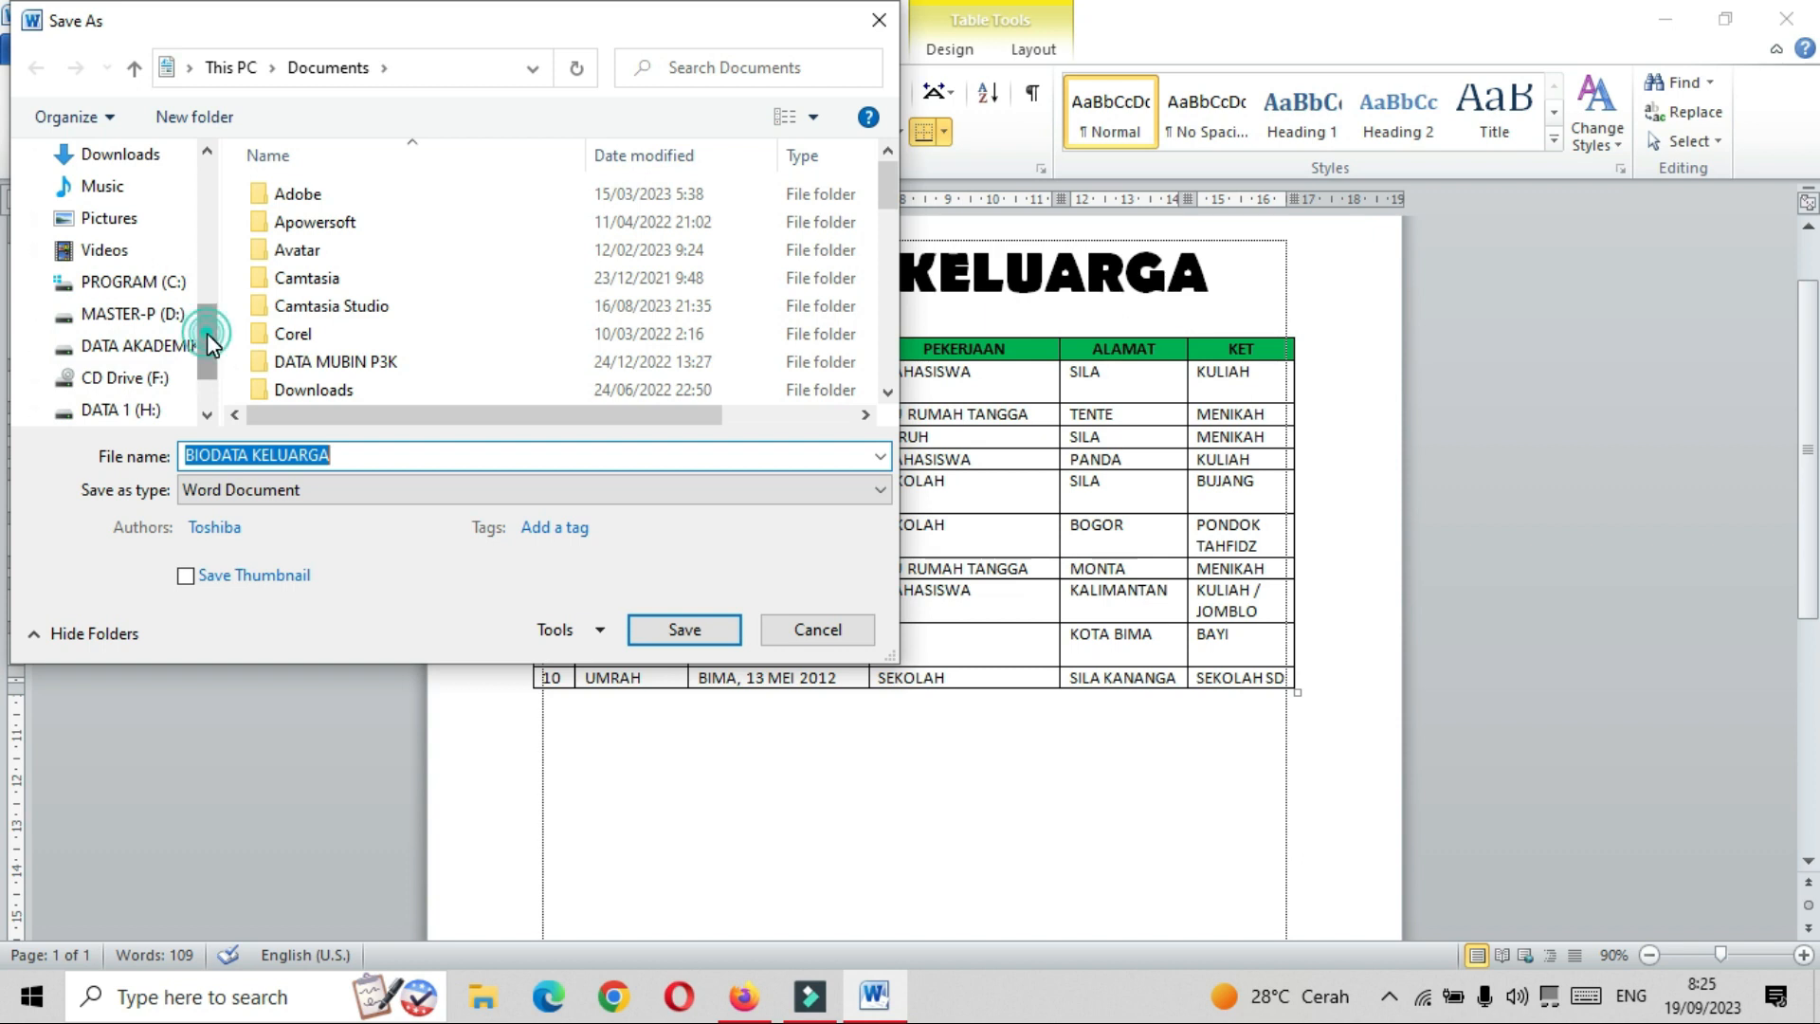
pyautogui.moveTo(207, 333); pyautogui.dragTo(203, 270)
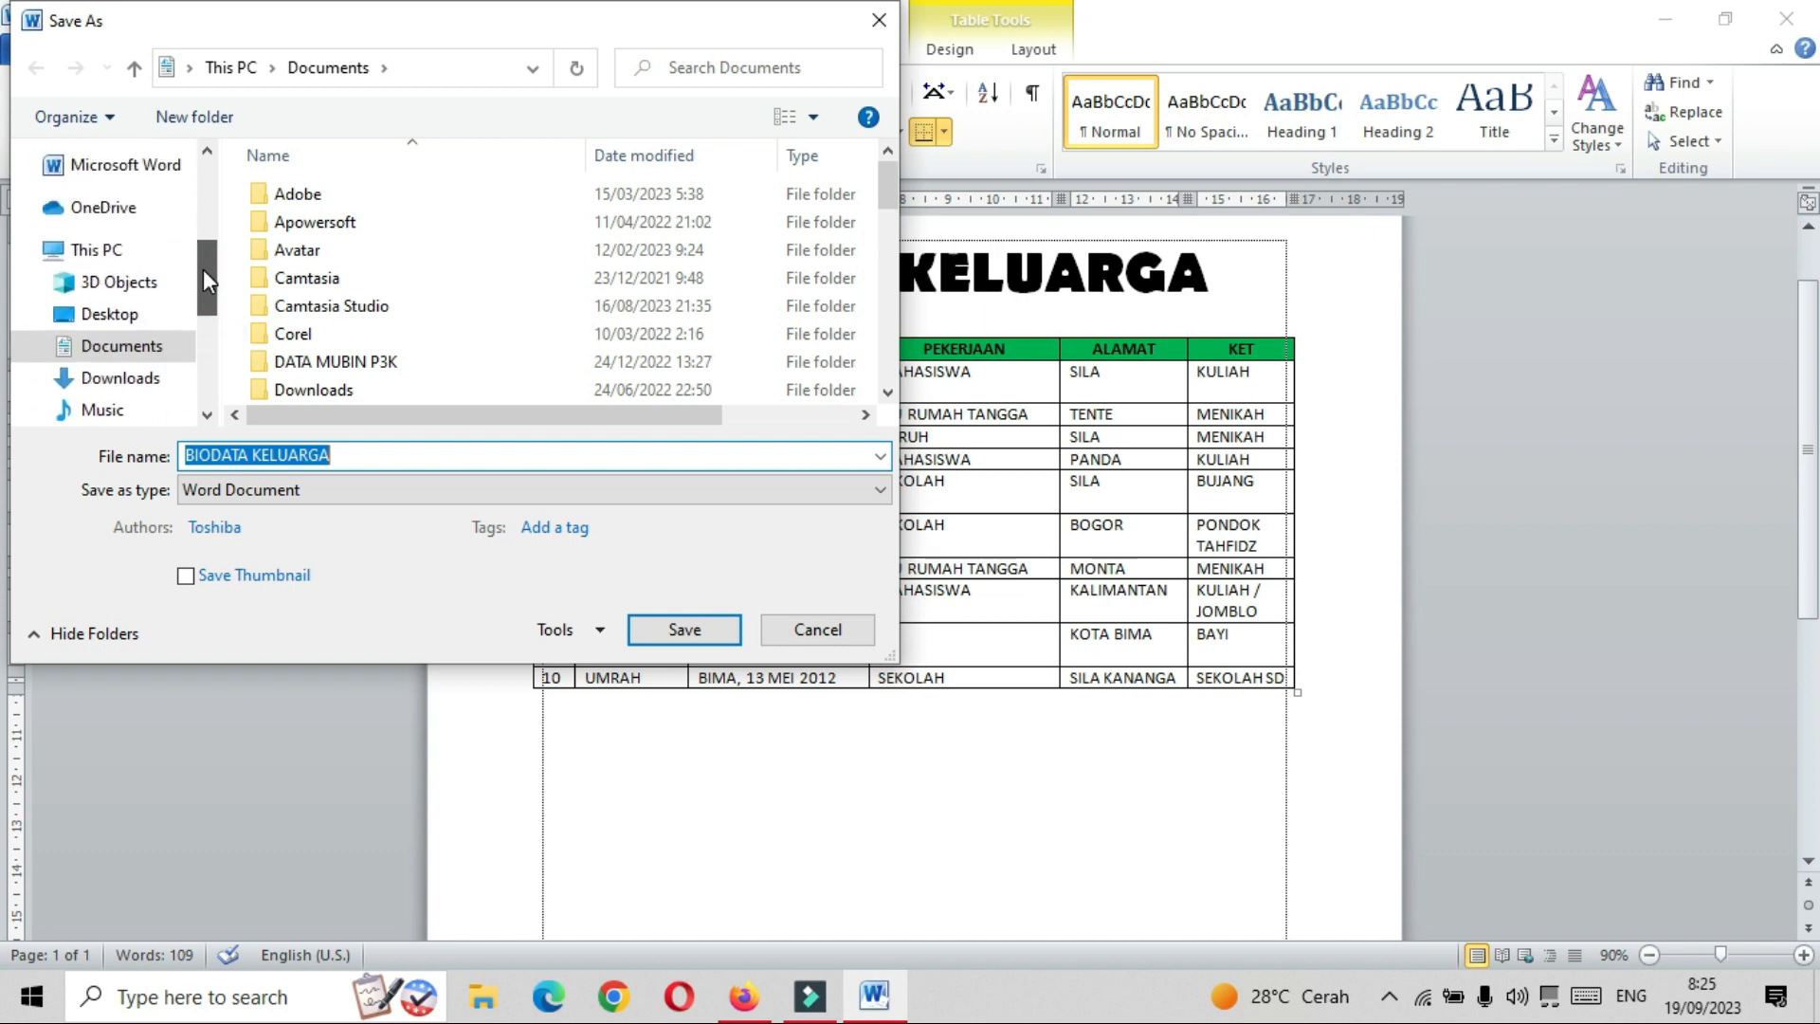
pyautogui.click(150, 353)
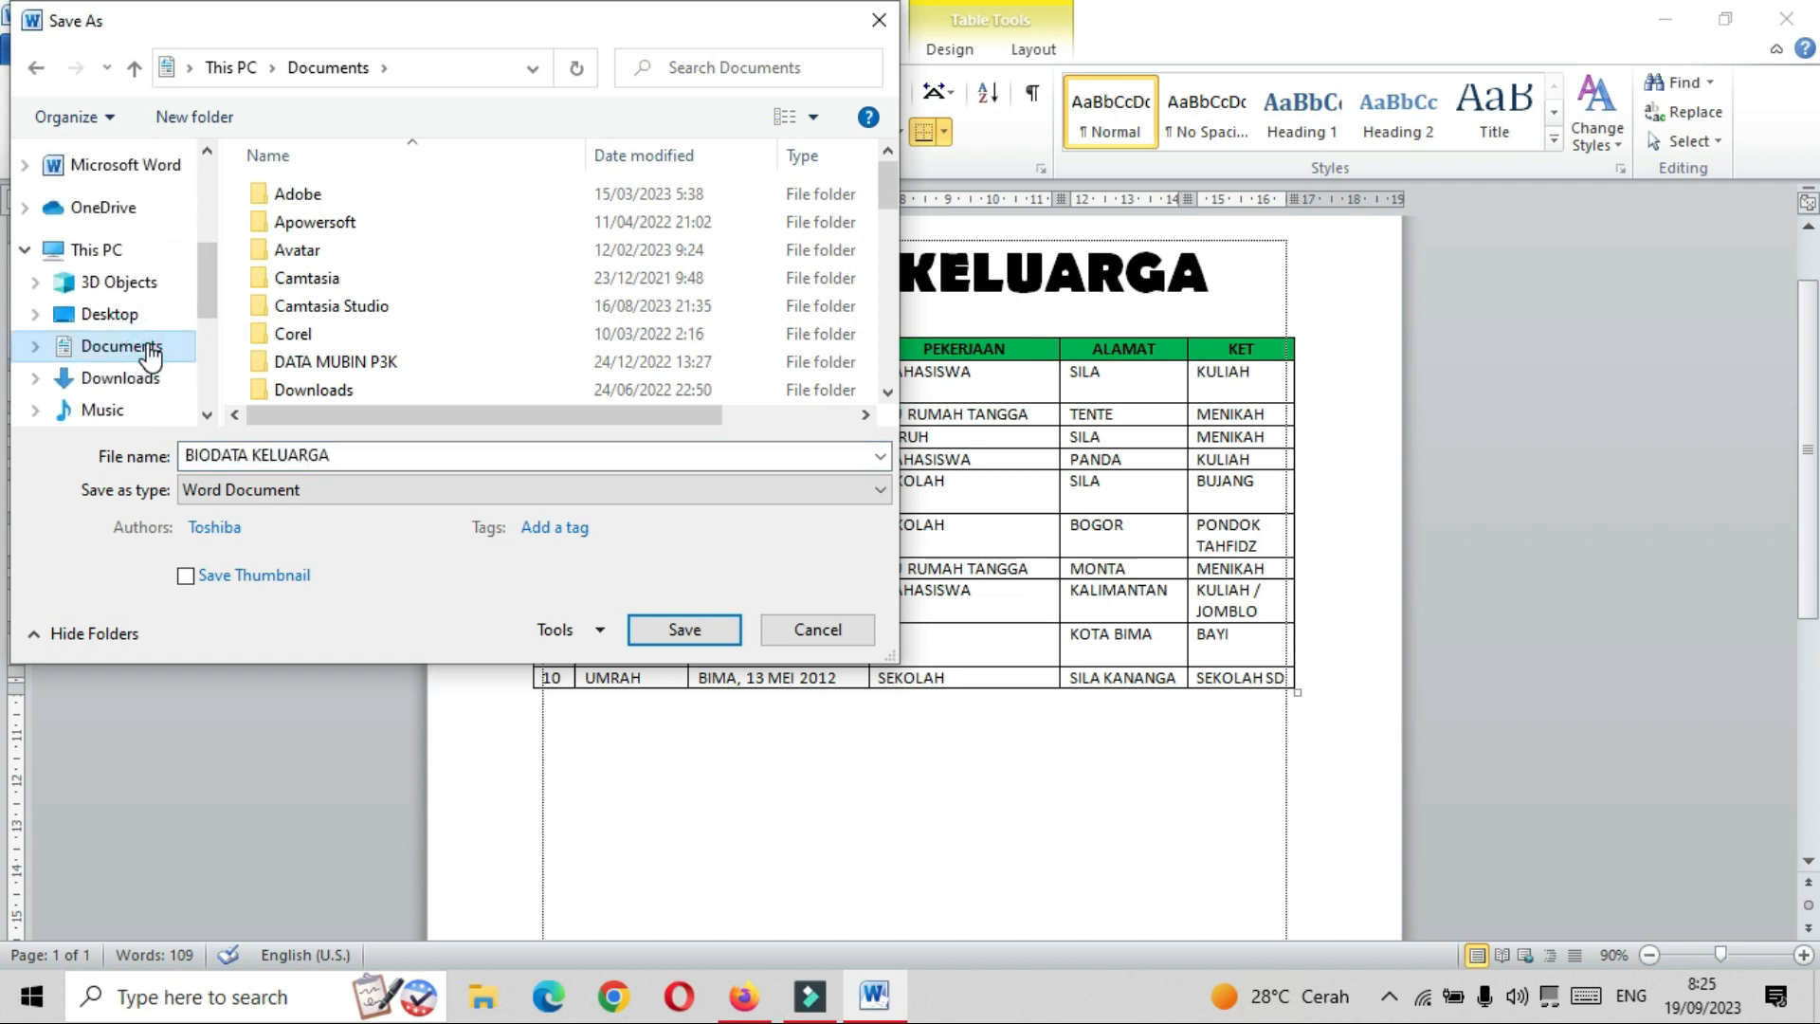
pyautogui.click(682, 633)
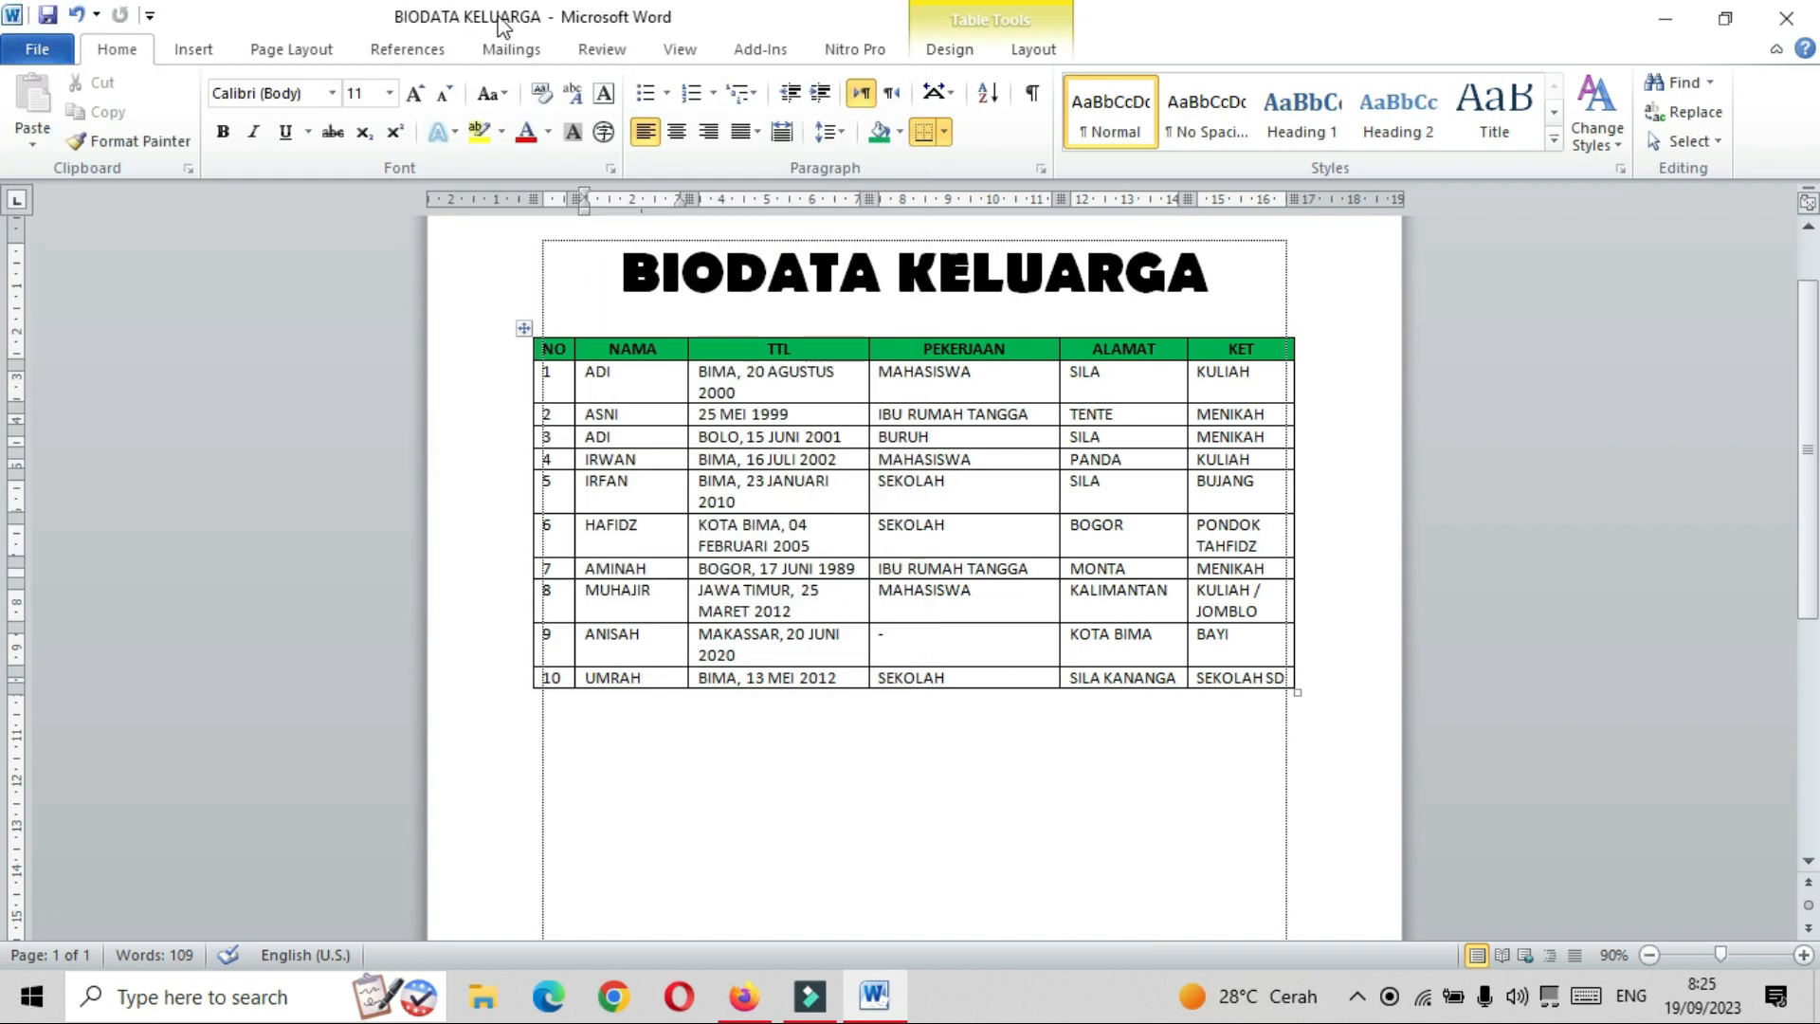